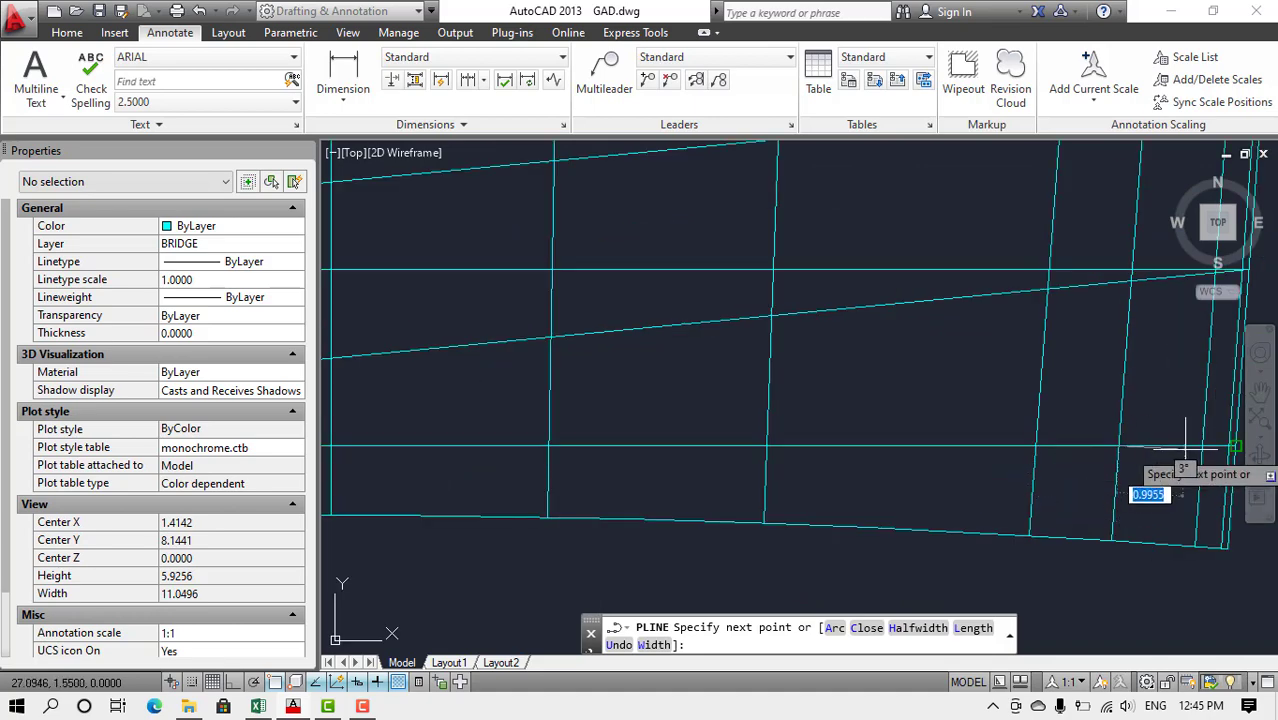
- Continue the polyline through the grid nodes along the deck's lower curved edge, from the origin to the lower right corner, and end it
{"action": "scroll", "coordinate": [605, 456], "scroll_direction": "up", "scroll_amount": 2}
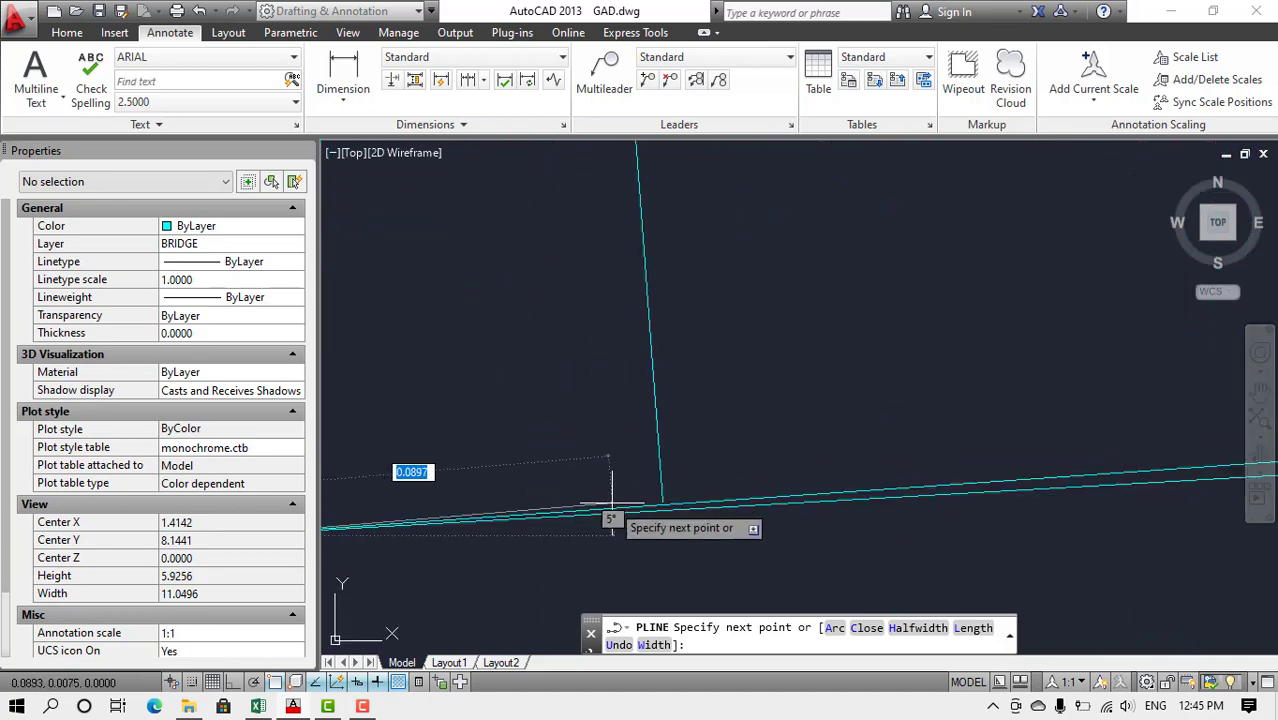
{"action": "scroll", "coordinate": [950, 442], "scroll_direction": "down", "scroll_amount": 3}
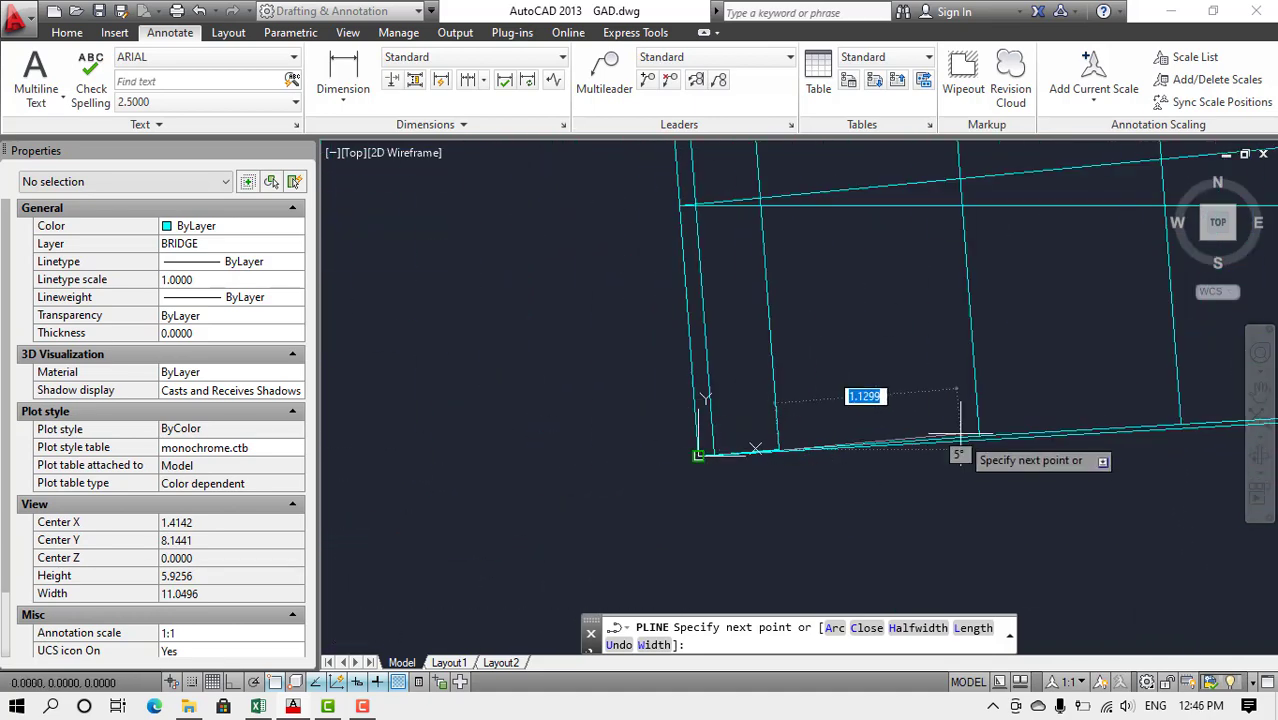
{"action": "scroll", "coordinate": [976, 448], "scroll_direction": "up", "scroll_amount": 3}
{"action": "scroll", "coordinate": [1133, 399], "scroll_direction": "down", "scroll_amount": 3}
{"action": "scroll", "coordinate": [1040, 370], "scroll_direction": "down", "scroll_amount": 2}
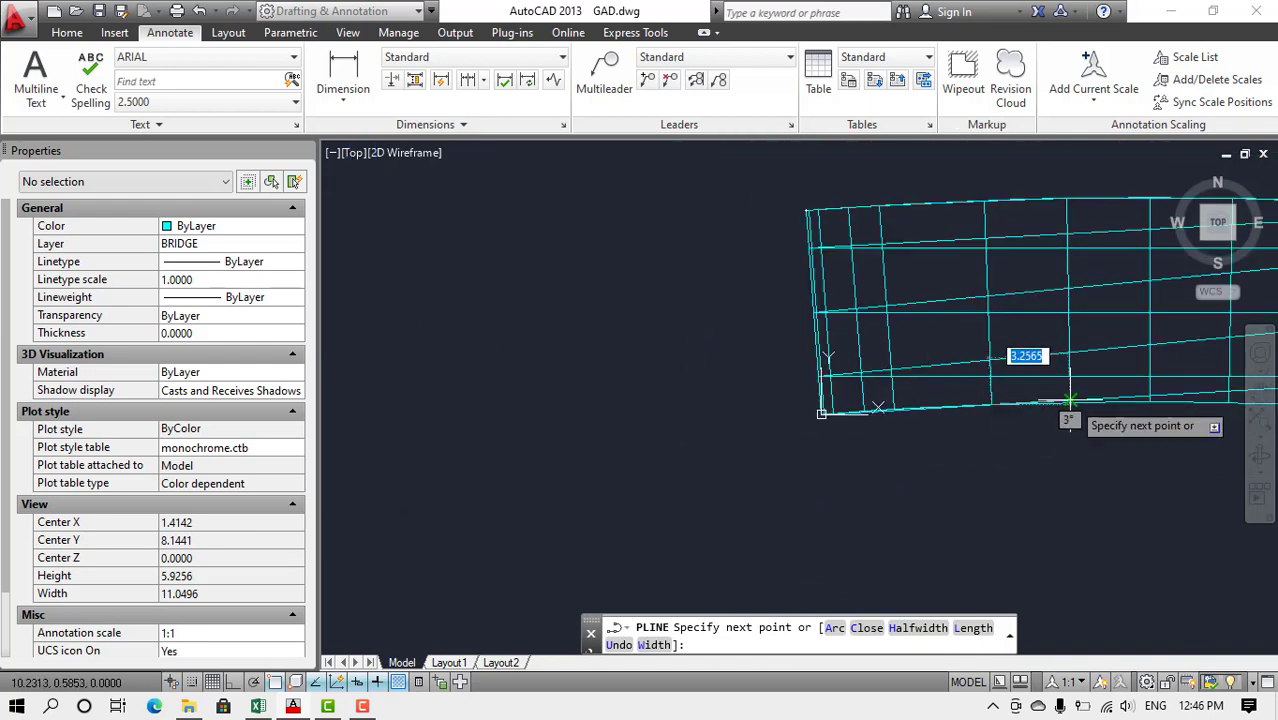
{"action": "scroll", "coordinate": [690, 440], "scroll_direction": "up", "scroll_amount": 2}
{"action": "scroll", "coordinate": [1100, 440], "scroll_direction": "down", "scroll_amount": 3}
{"action": "scroll", "coordinate": [1170, 436], "scroll_direction": "up", "scroll_amount": 6}
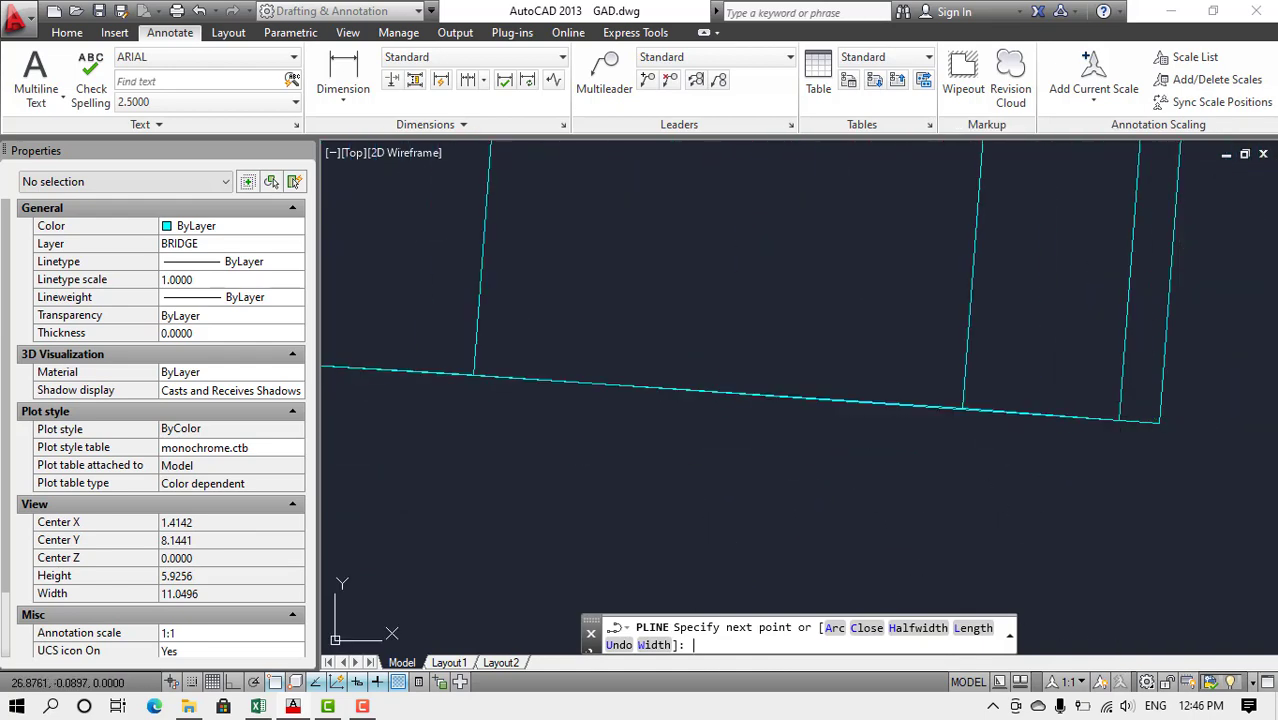
{"action": "key", "text": "Escape"}
- Select the finished grid polyline and run LIST on it, paging through to its last vertex coordinates
{"action": "scroll", "coordinate": [932, 473], "scroll_direction": "down", "scroll_amount": 4}
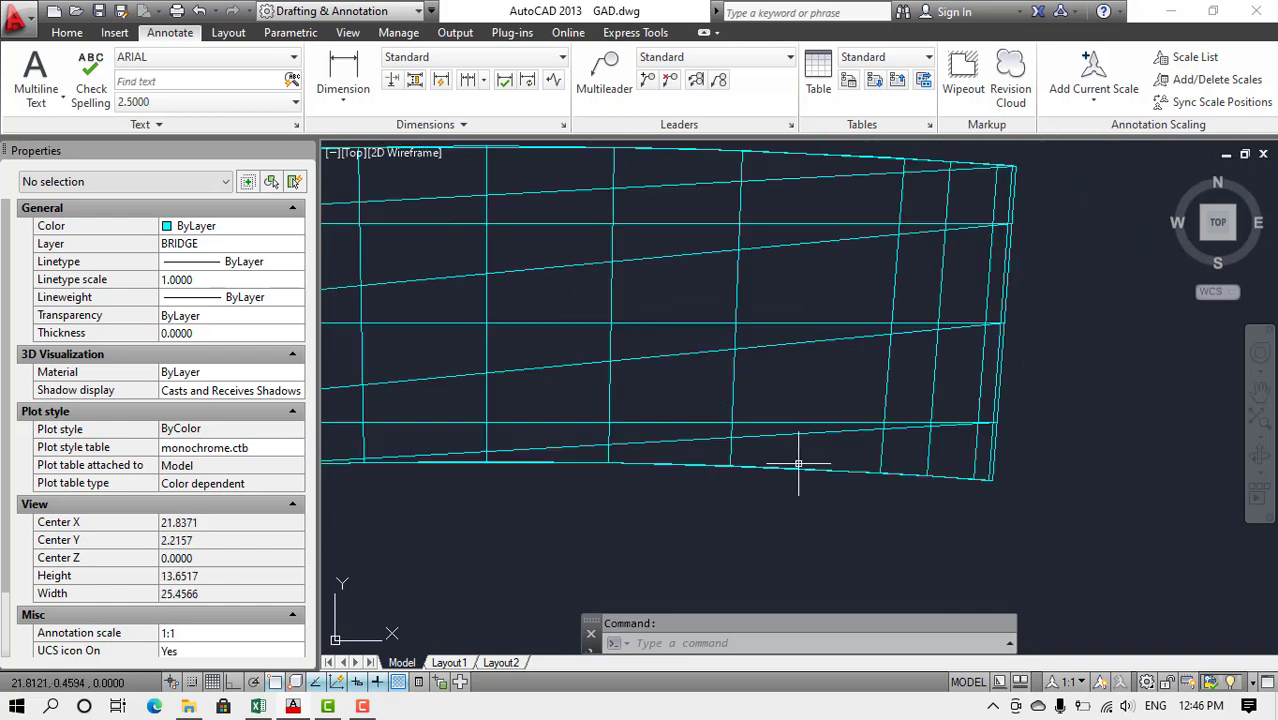
{"action": "scroll", "coordinate": [805, 462], "scroll_direction": "down", "scroll_amount": 4}
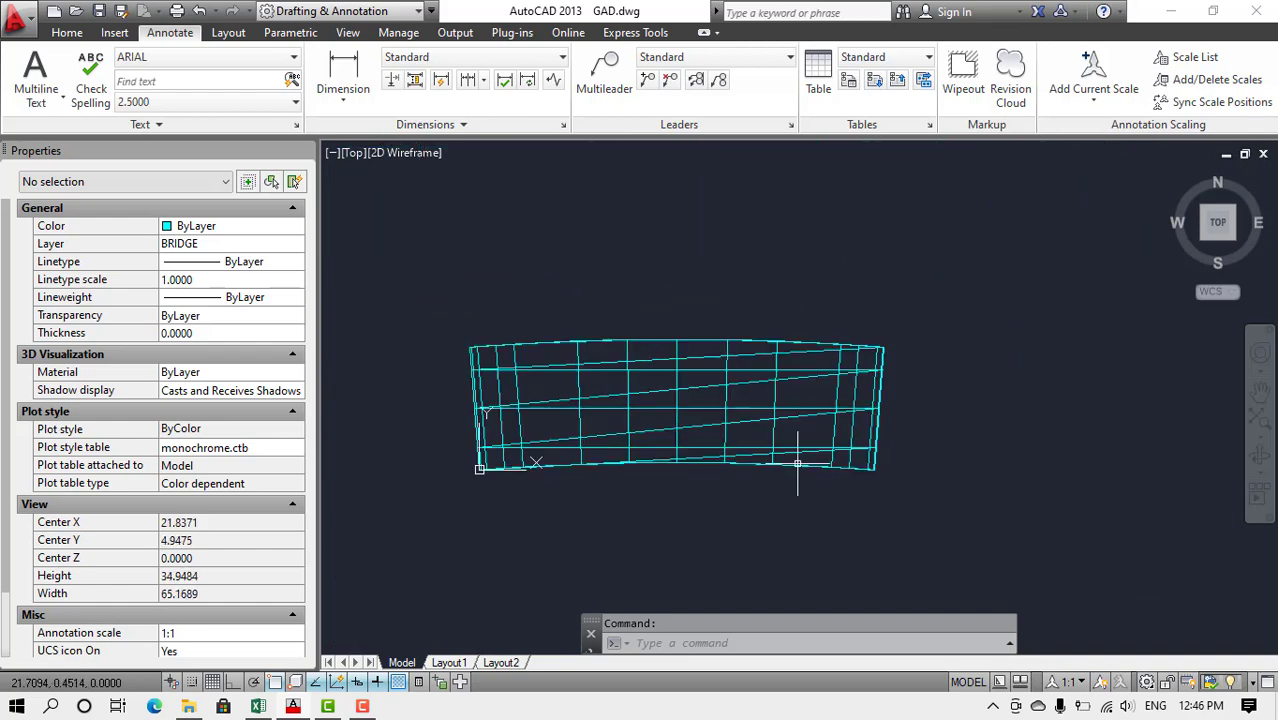
{"action": "left_click", "coordinate": [749, 381]}
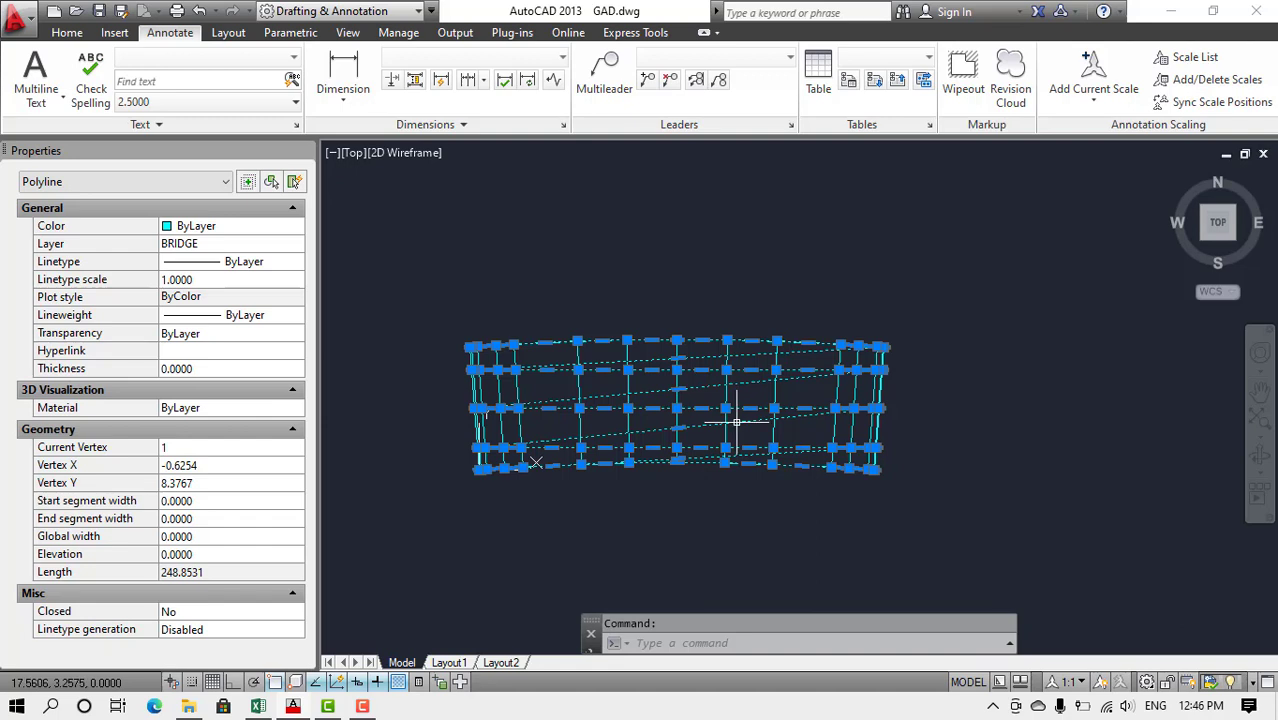
{"action": "type", "text": "LI"}
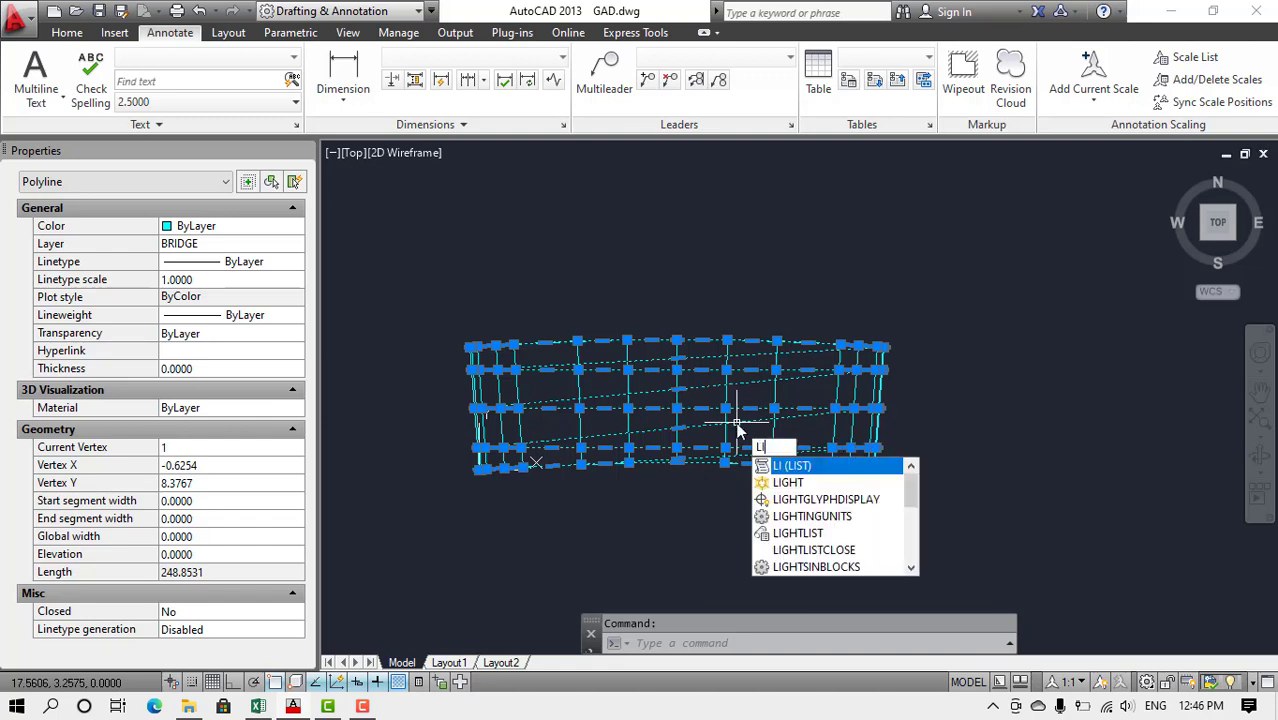
{"action": "type", "text": "St"}
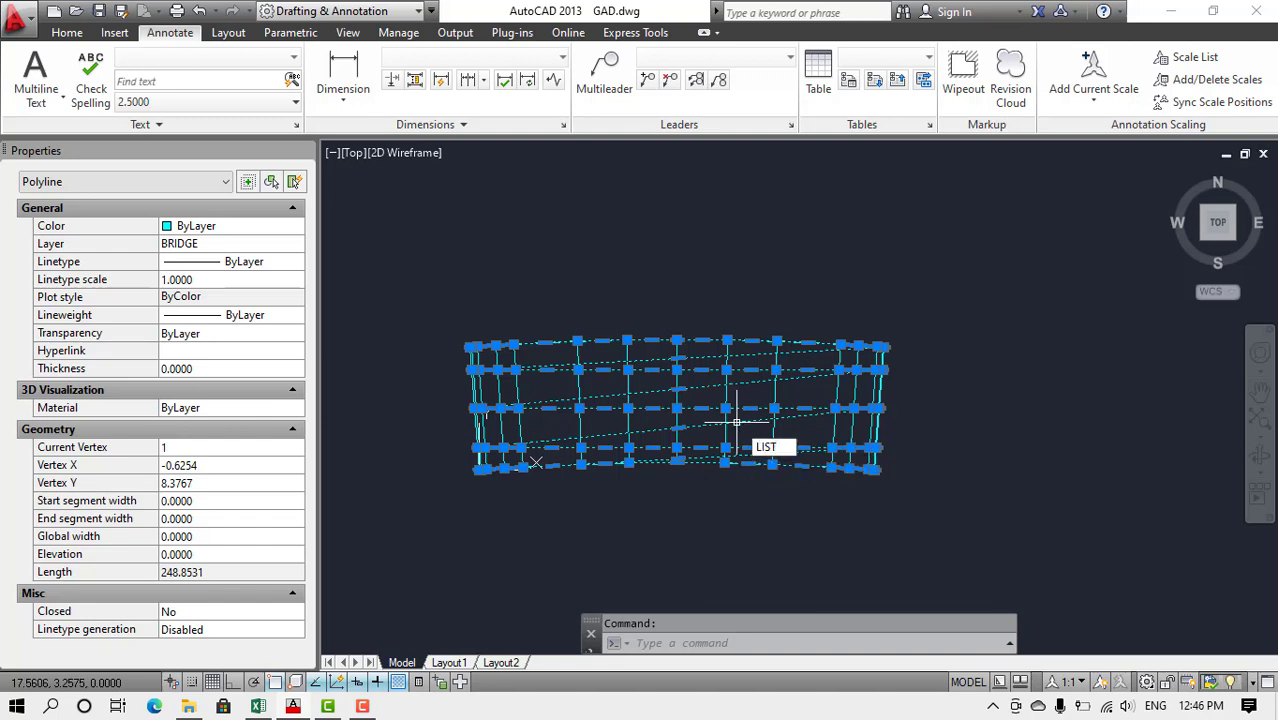
{"action": "key", "text": "Return"}
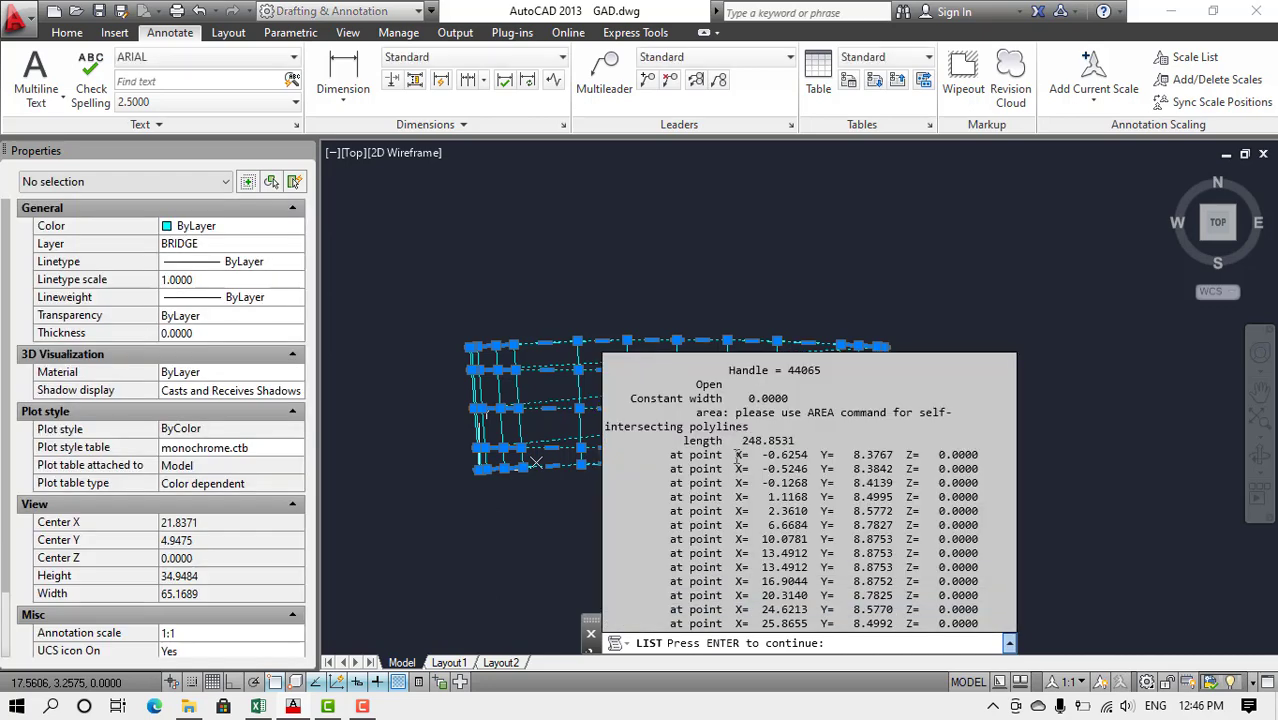
{"action": "key", "text": "Return"}
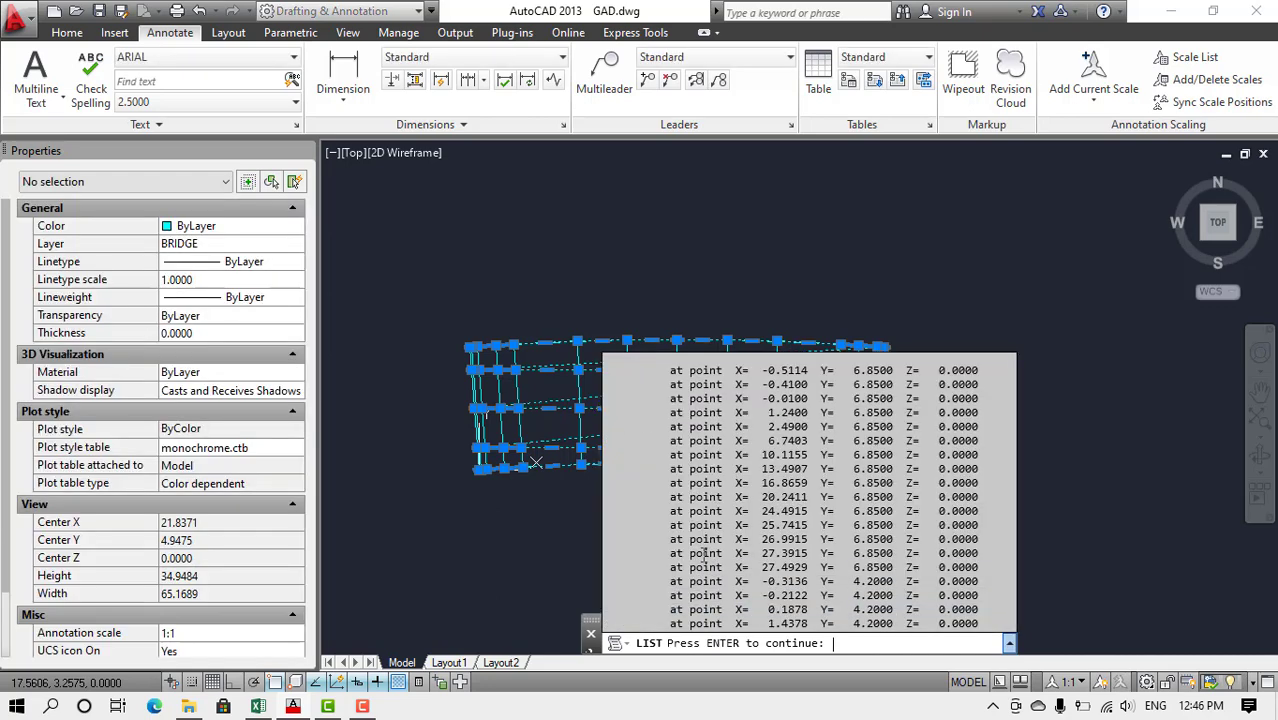
{"action": "key", "text": "Return"}
{"action": "key", "text": "Return"}
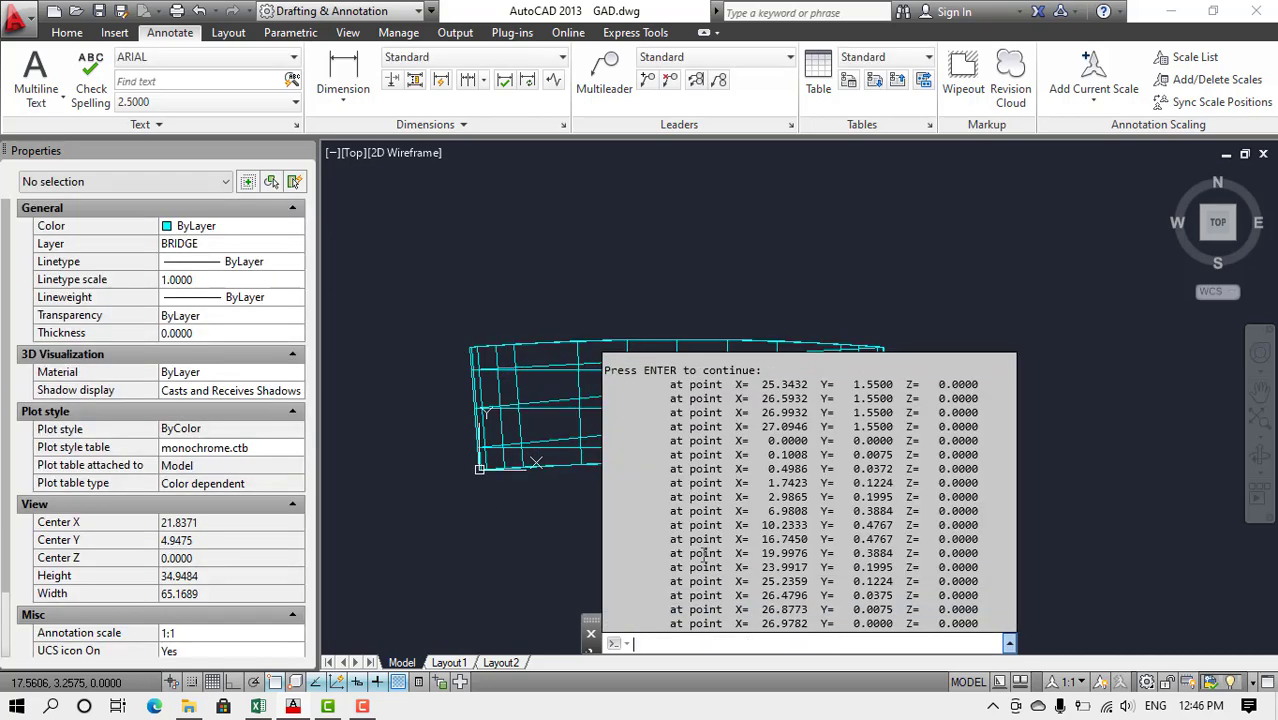
{"action": "key", "text": "Return"}
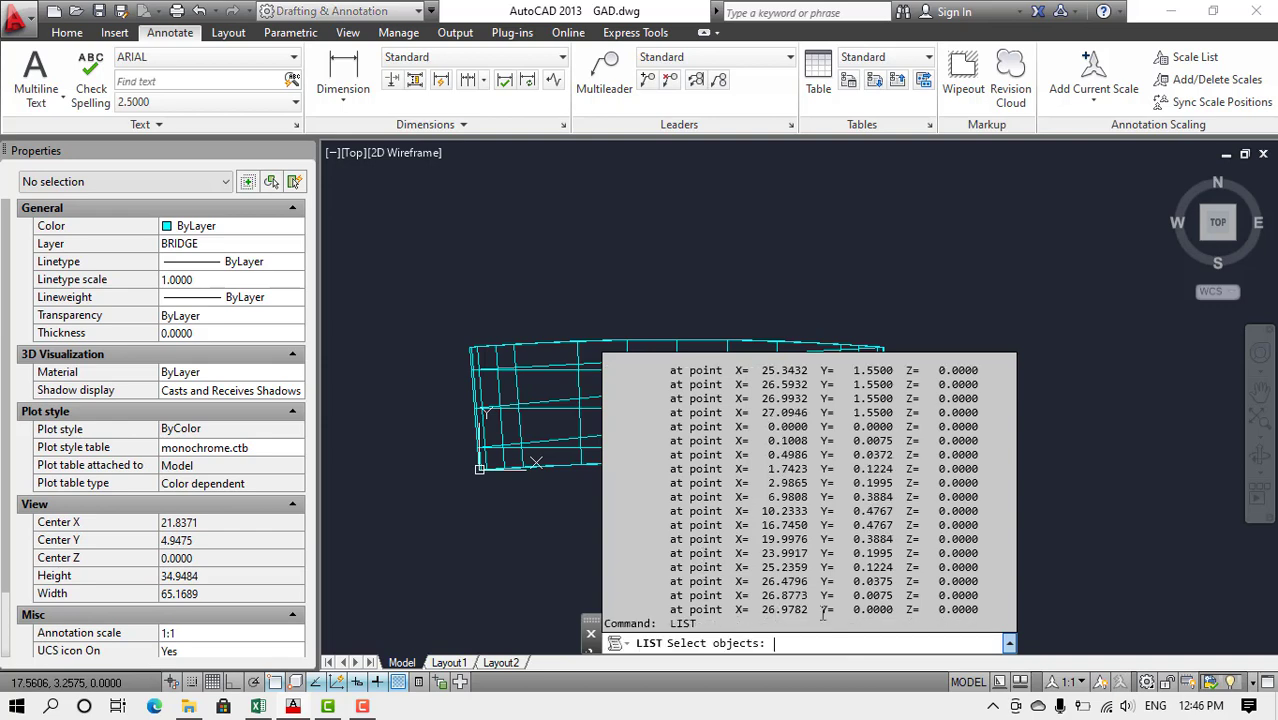
- Copy the listed lines from the polyline length to the last vertex and paste them into a new worksheet of Staad File.xlsm in Excel
{"action": "left_click_drag", "start_coordinate": [988, 611], "coordinate": [575, 516]}
{"action": "key", "text": "ctrl+c"}
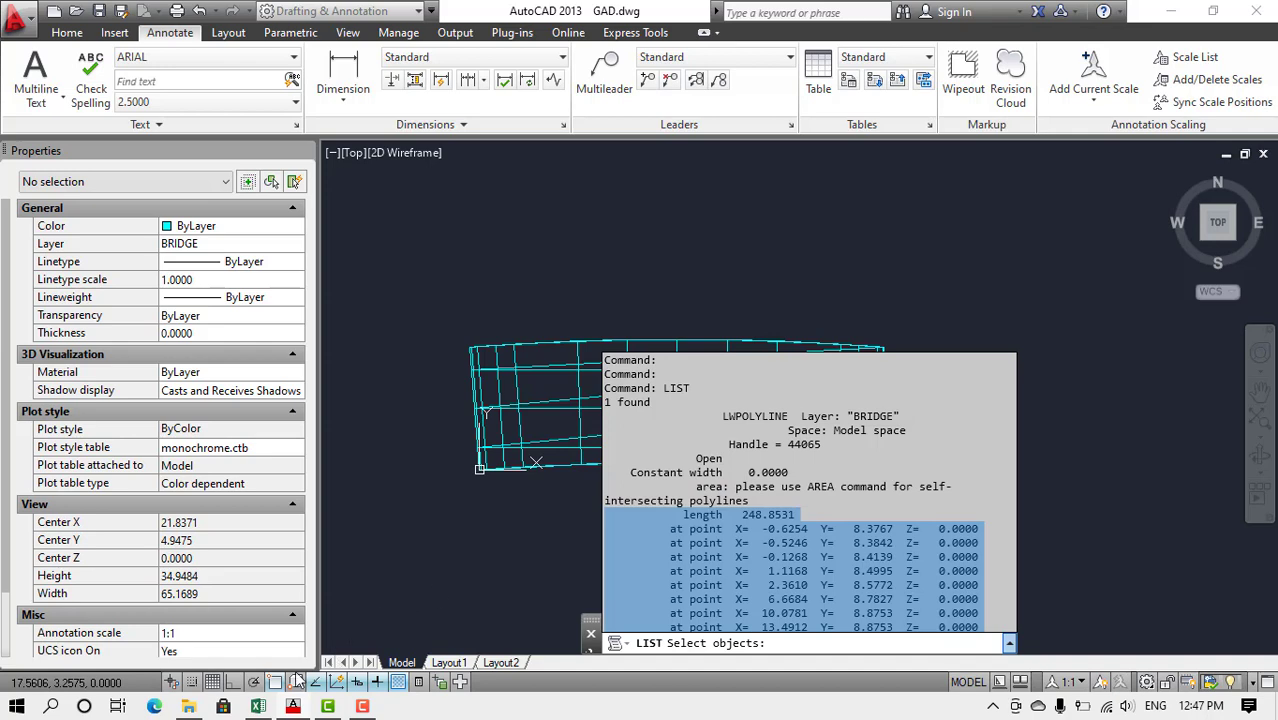
{"action": "left_click", "coordinate": [255, 707]}
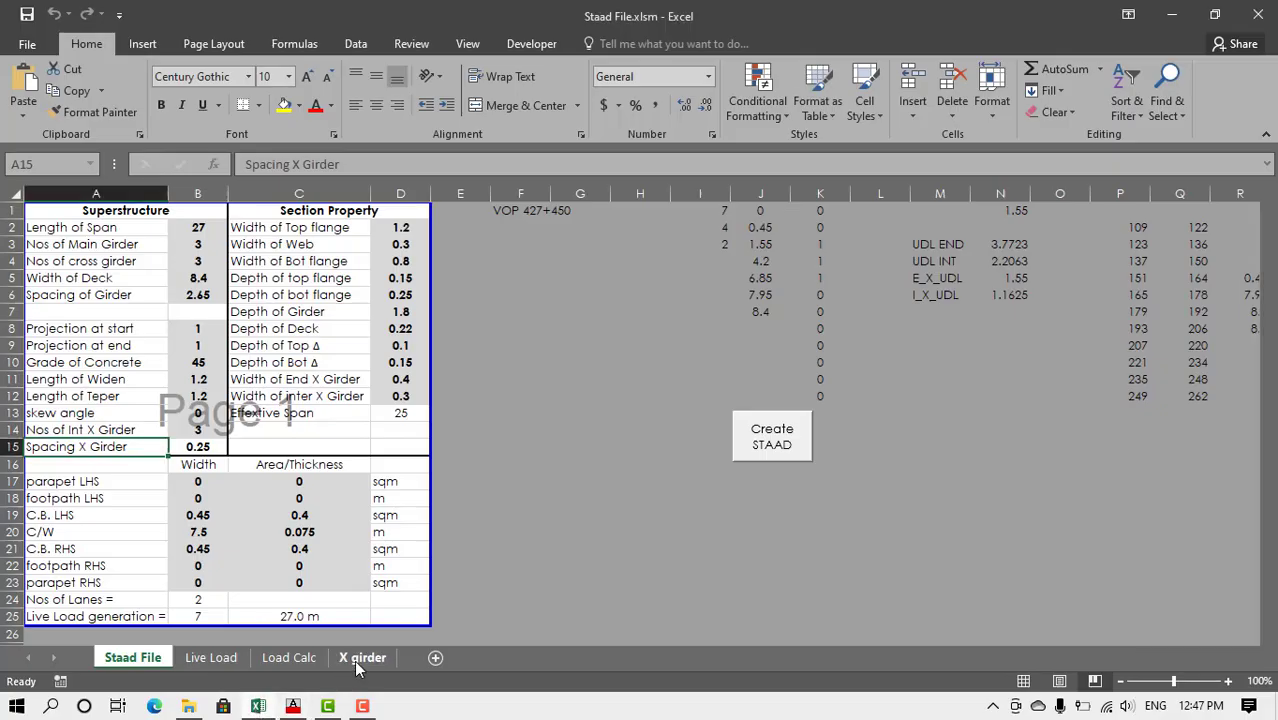
{"action": "left_click", "coordinate": [435, 658]}
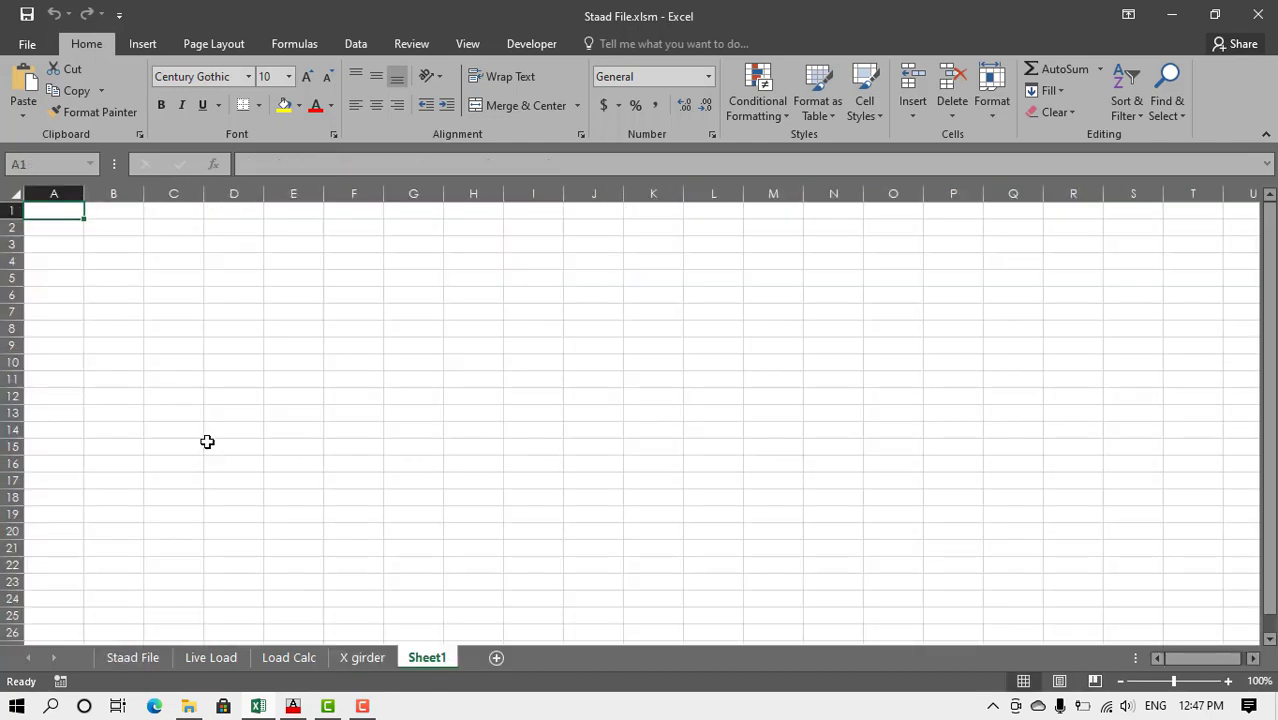
{"action": "key", "text": "ctrl+v"}
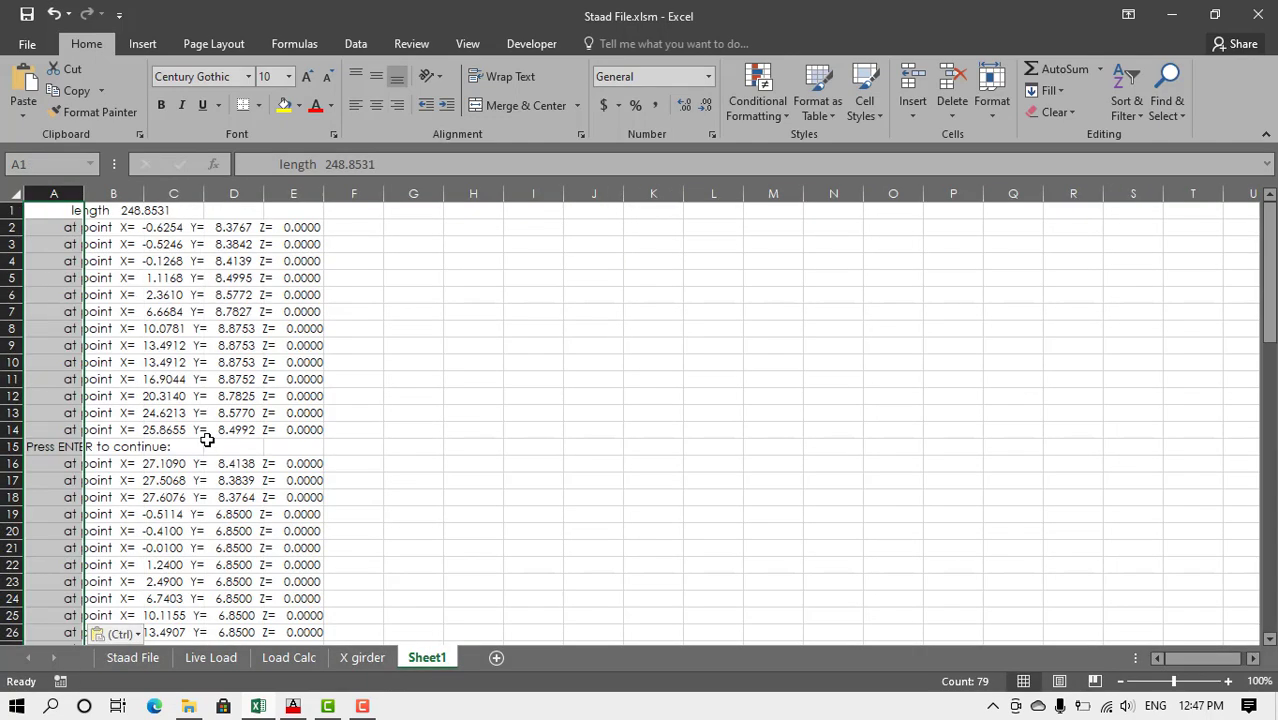
- Delete the length row and the three "Press ENTER to continue:" rows (1, 15, 38 and 61) from the pasted data
{"action": "left_click", "coordinate": [10, 210]}
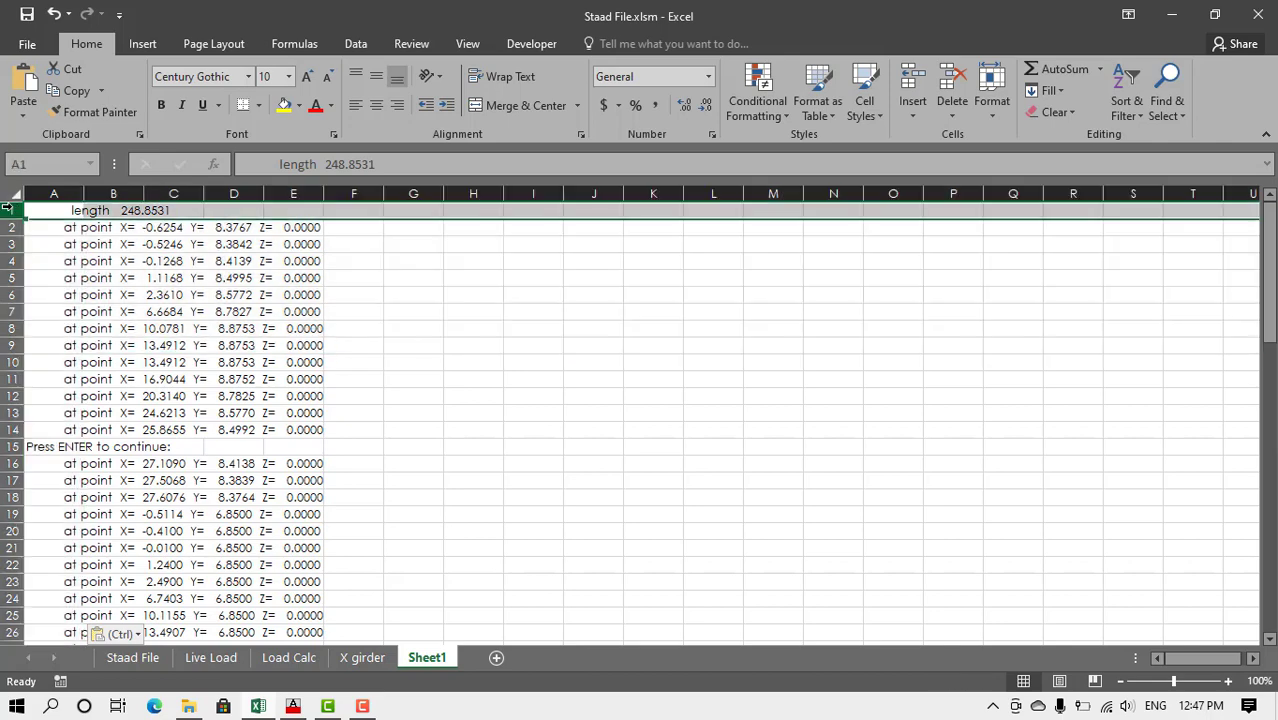
{"action": "right_click", "coordinate": [12, 210]}
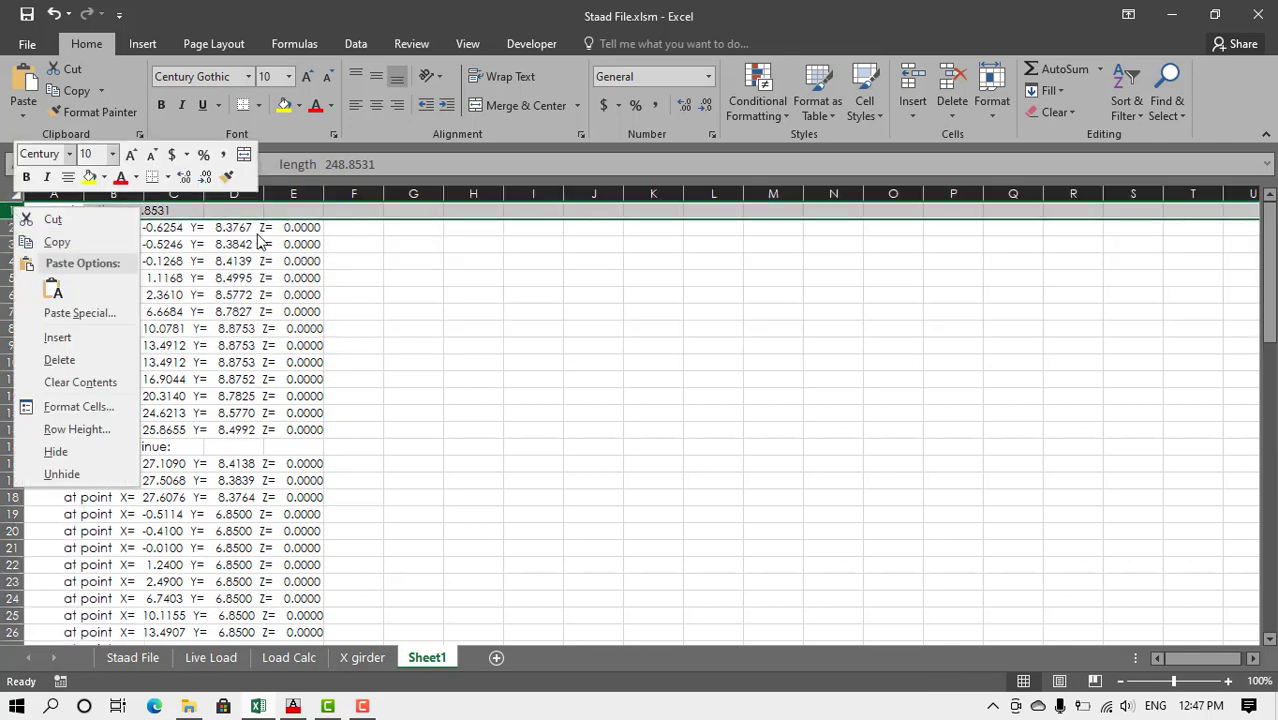
{"action": "key", "text": "Escape"}
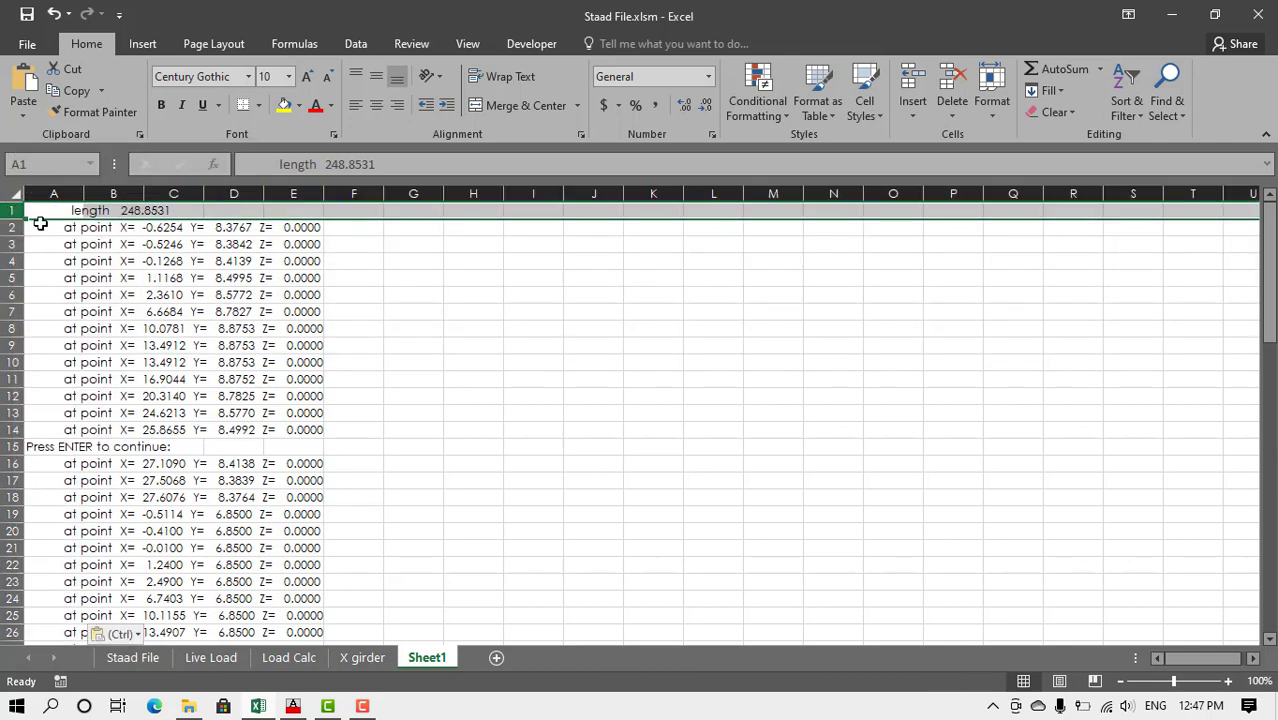
{"action": "left_click", "coordinate": [10, 446], "text": "ctrl"}
{"action": "scroll", "coordinate": [40, 456], "scroll_direction": "down", "scroll_amount": 8}
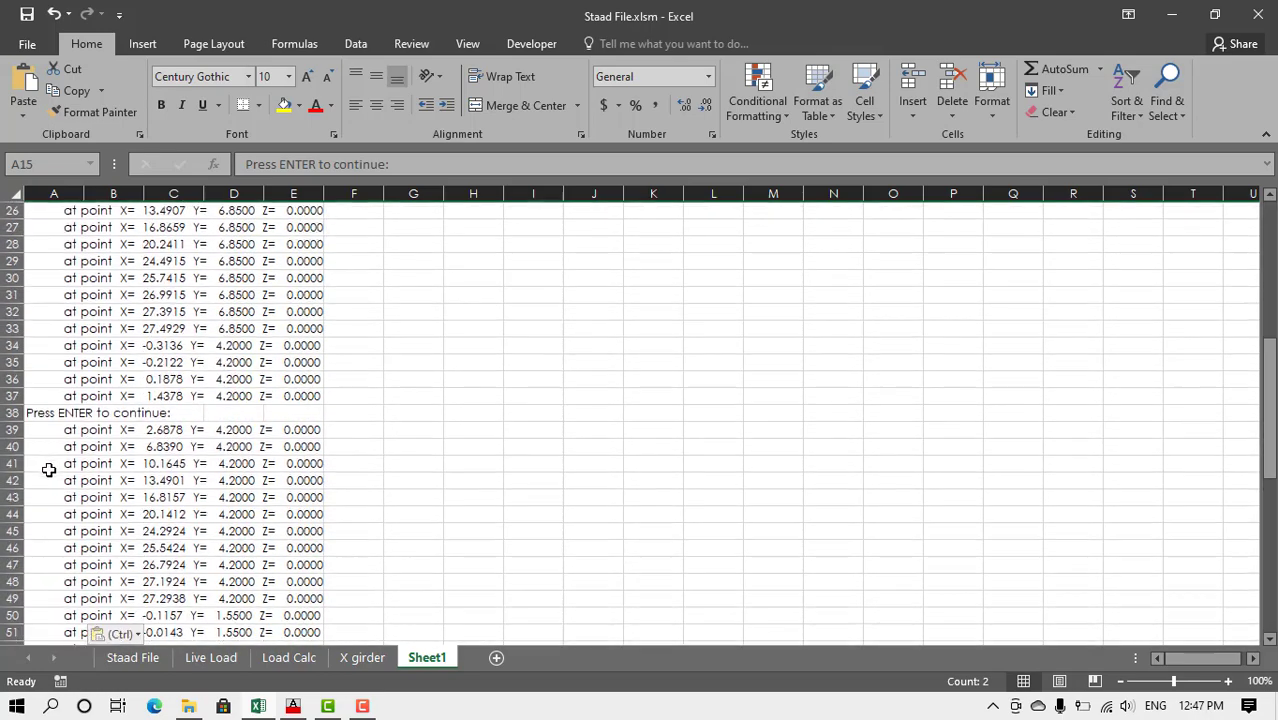
{"action": "left_click", "coordinate": [10, 412], "text": "ctrl"}
{"action": "scroll", "coordinate": [63, 485], "scroll_direction": "down", "scroll_amount": 5}
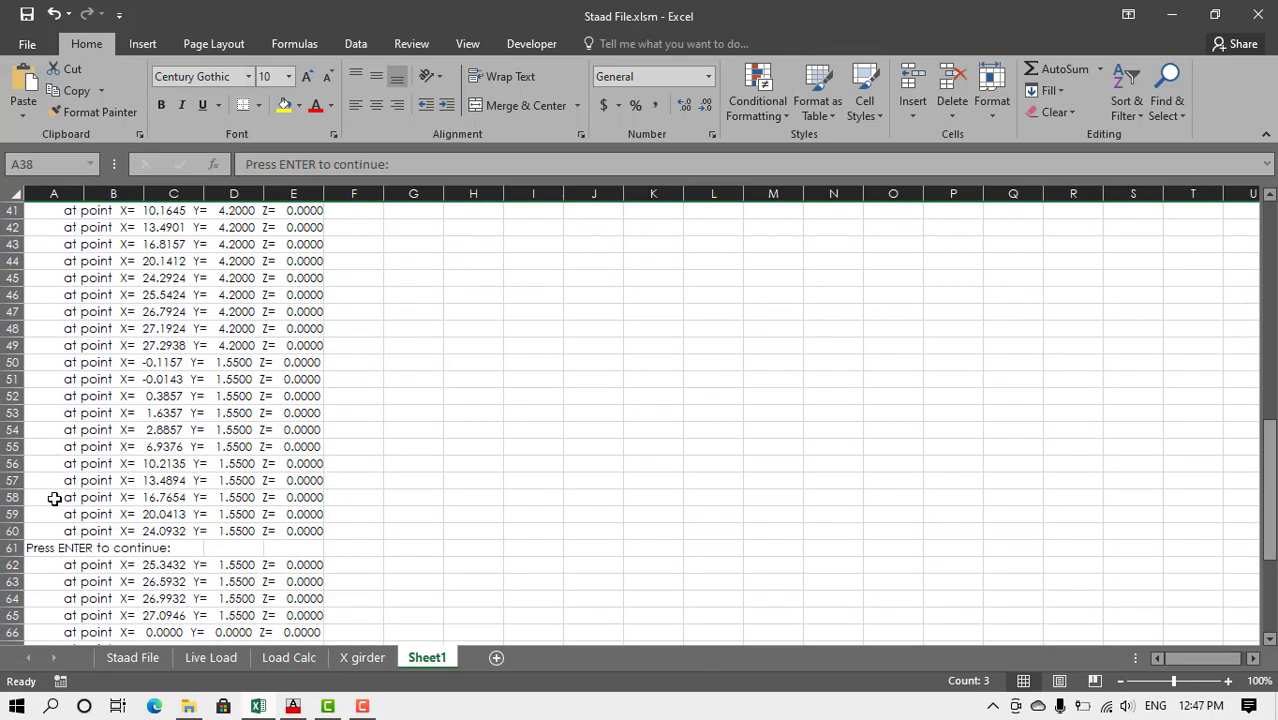
{"action": "left_click", "coordinate": [12, 548], "text": "ctrl"}
{"action": "scroll", "coordinate": [105, 487], "scroll_direction": "down", "scroll_amount": 5}
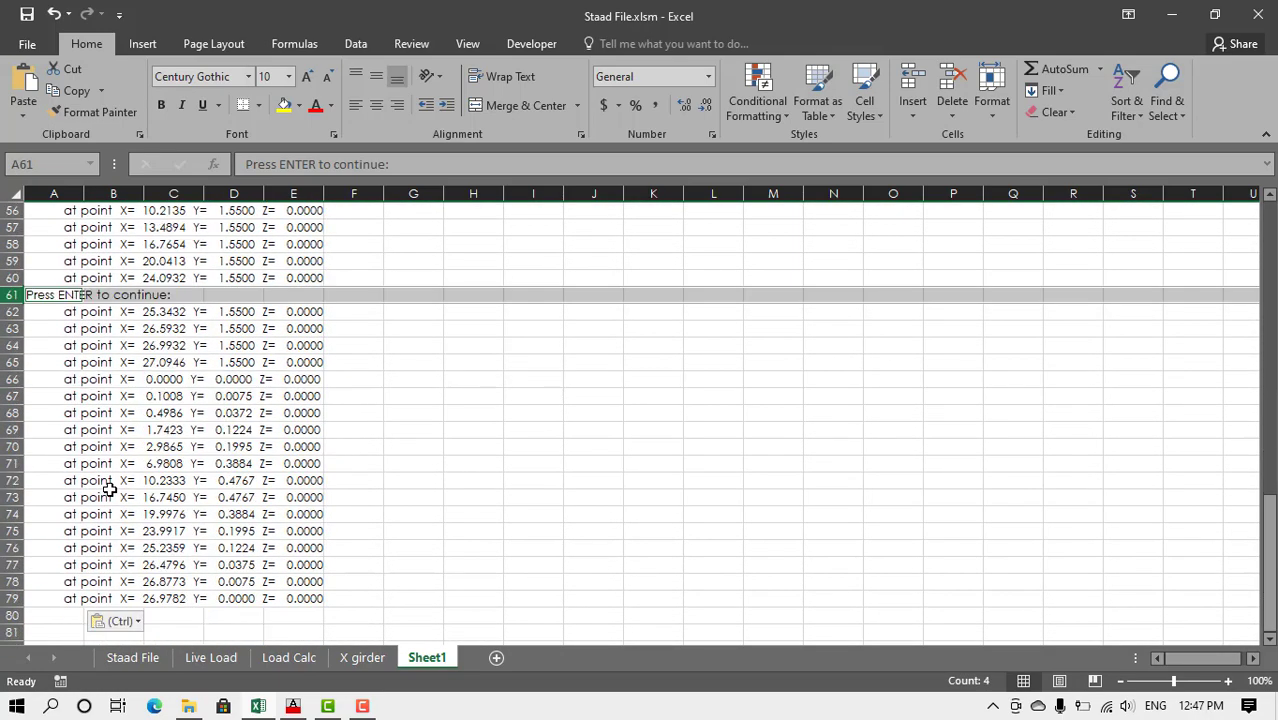
{"action": "scroll", "coordinate": [107, 489], "scroll_direction": "up", "scroll_amount": 5}
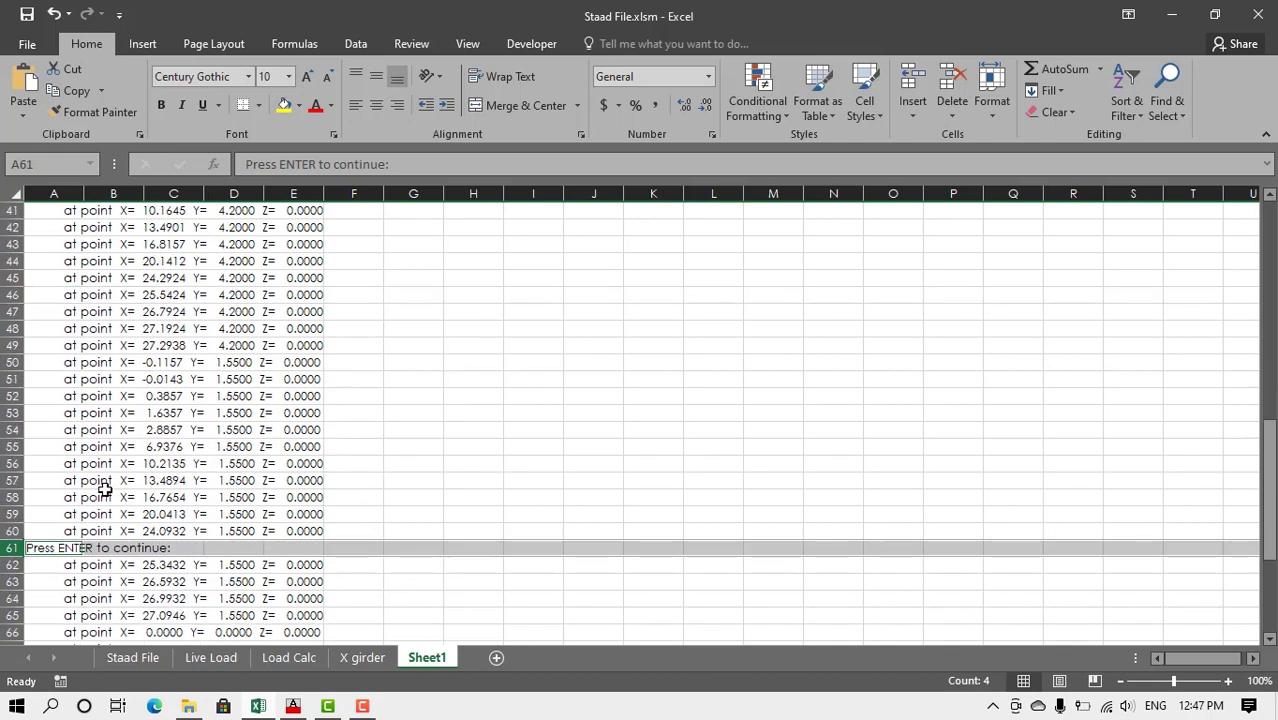
{"action": "right_click", "coordinate": [12, 548]}
{"action": "left_click", "coordinate": [100, 445]}
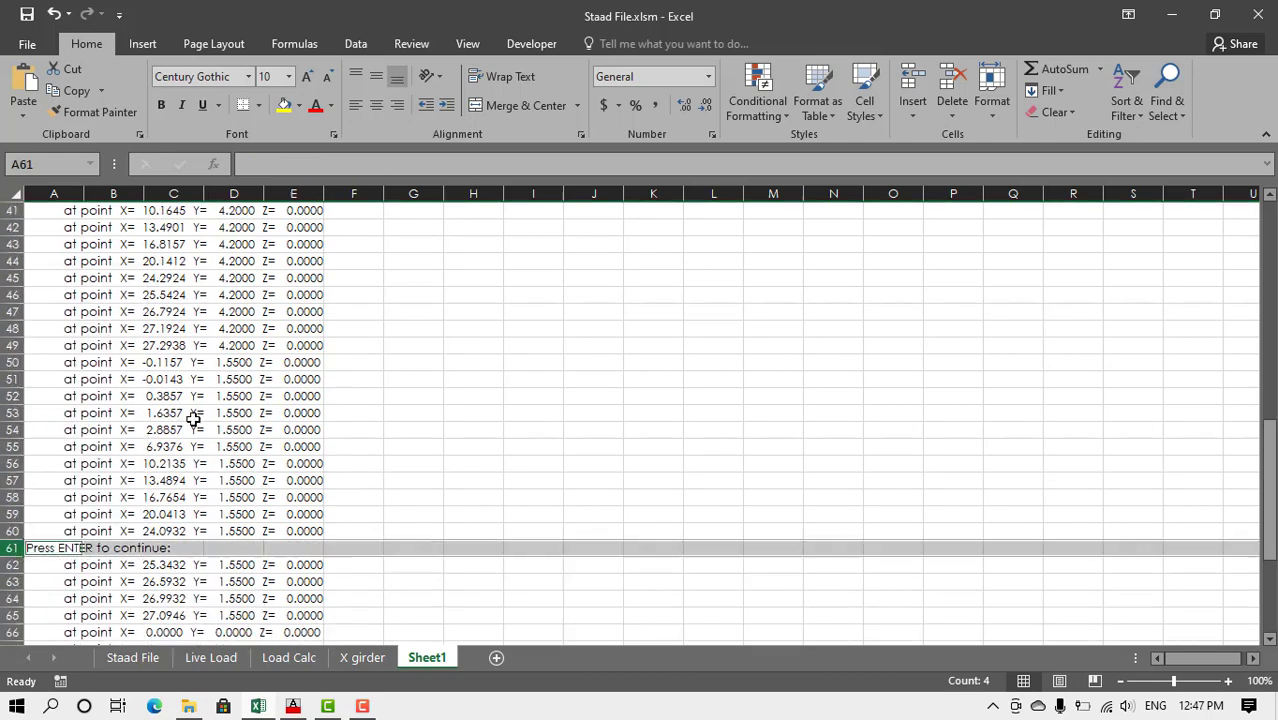
- Split the coordinate text in A1:A75 into separate columns with Text to Columns, using the Fixed width data type
{"action": "scroll", "coordinate": [193, 420], "scroll_direction": "up", "scroll_amount": 13}
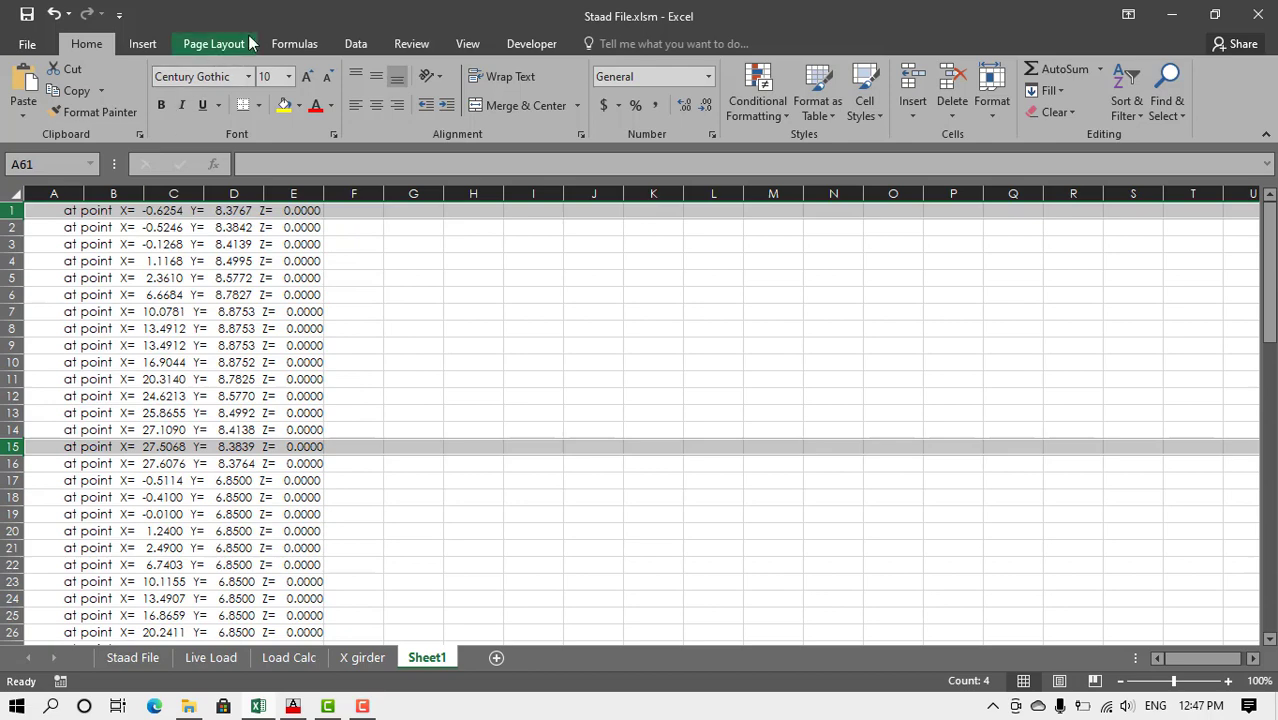
{"action": "left_click", "coordinate": [355, 48]}
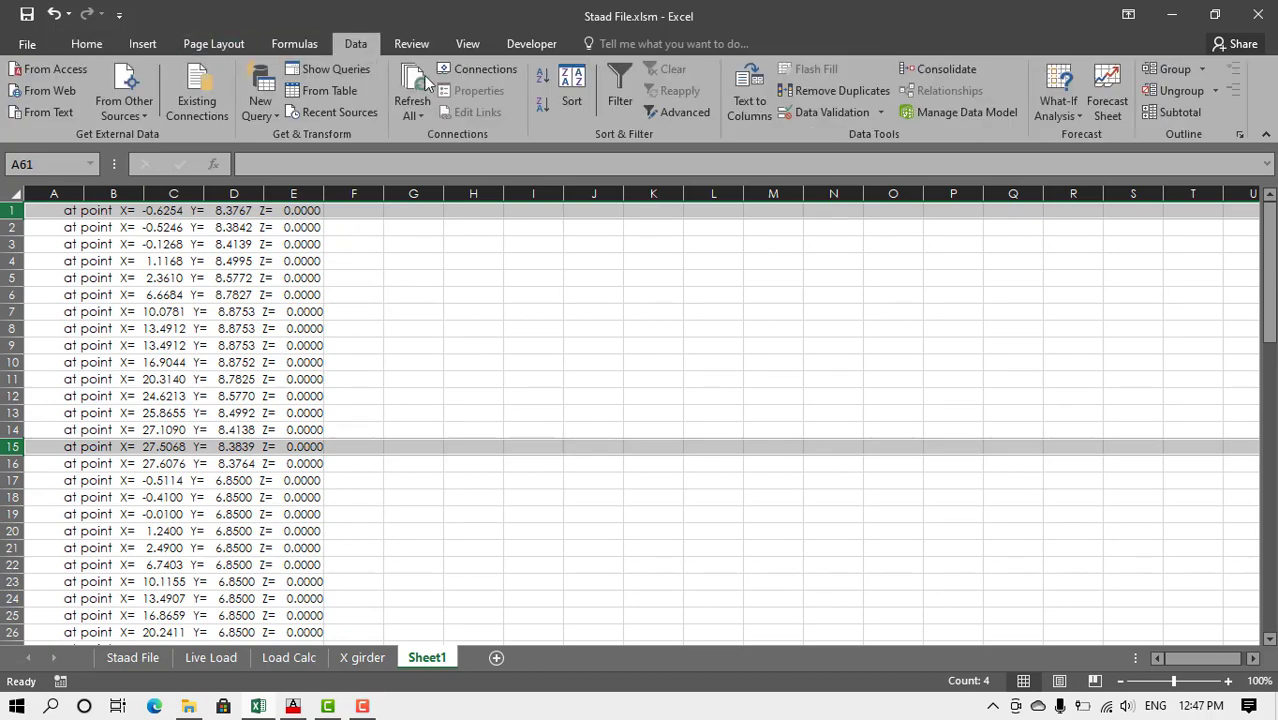
{"action": "left_click", "coordinate": [758, 106]}
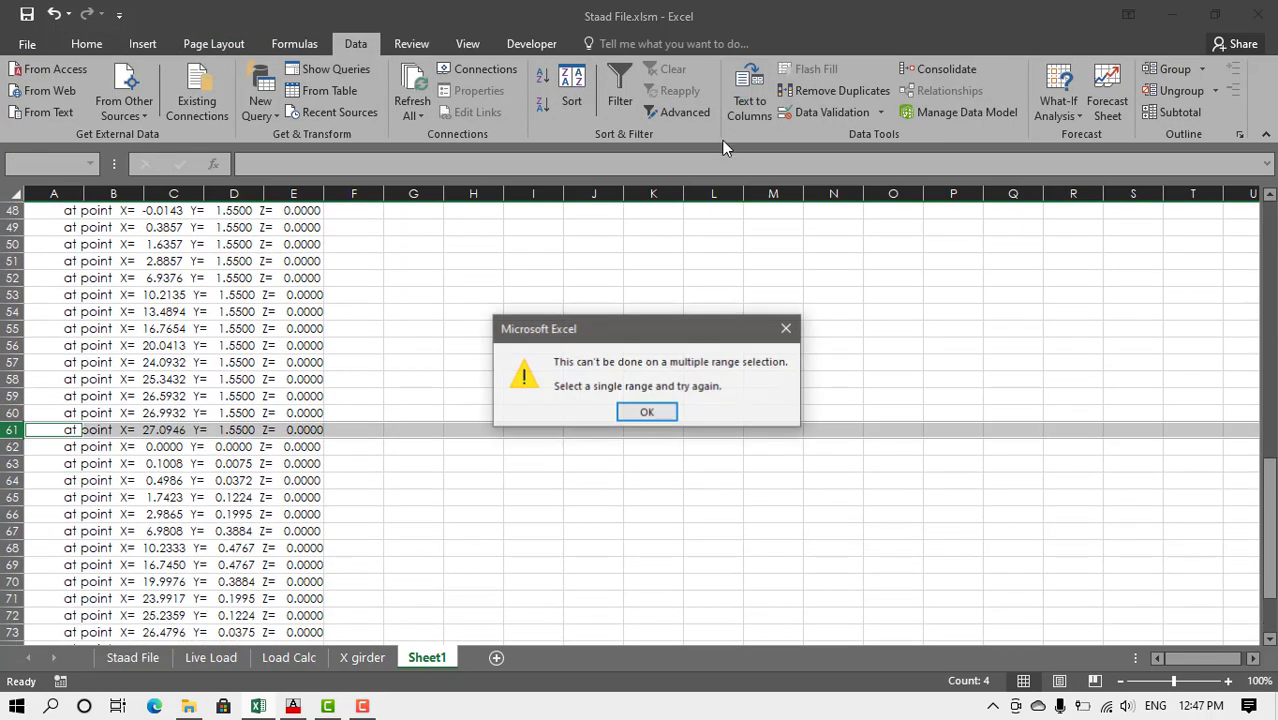
{"action": "left_click", "coordinate": [648, 413]}
{"action": "scroll", "coordinate": [245, 350], "scroll_direction": "up", "scroll_amount": 15}
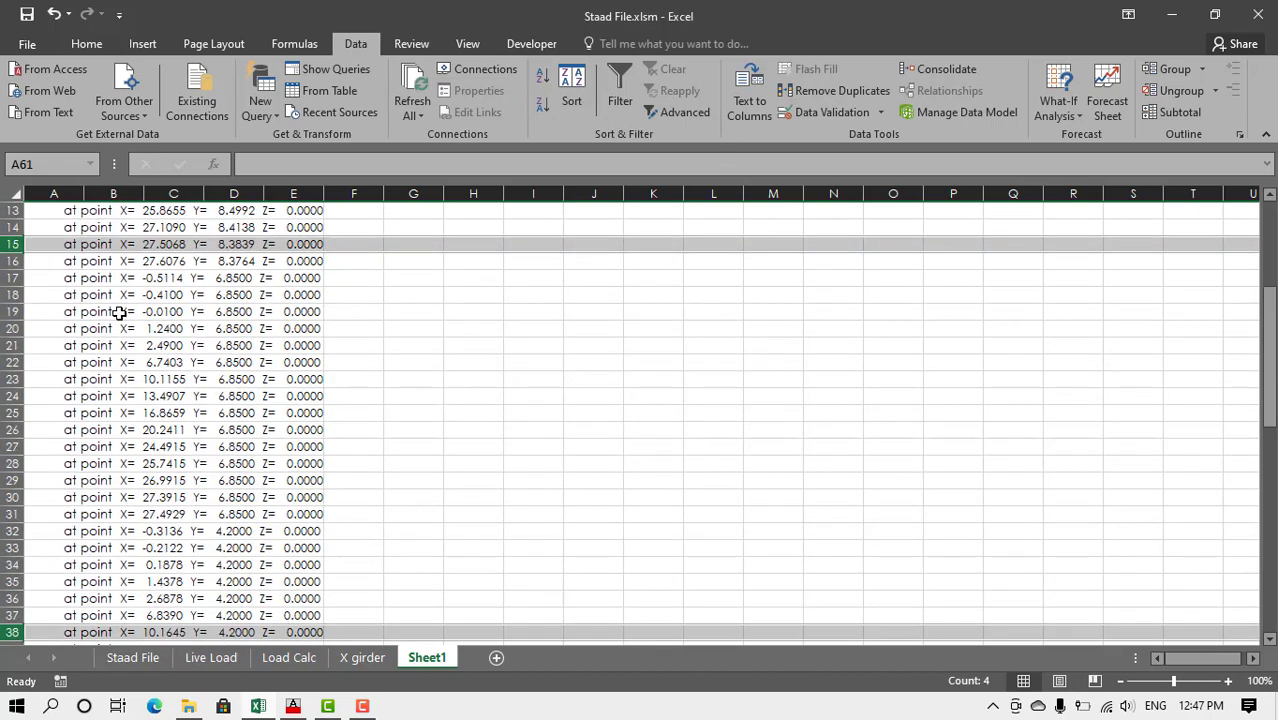
{"action": "left_click_drag", "start_coordinate": [57, 207], "coordinate": [53, 605]}
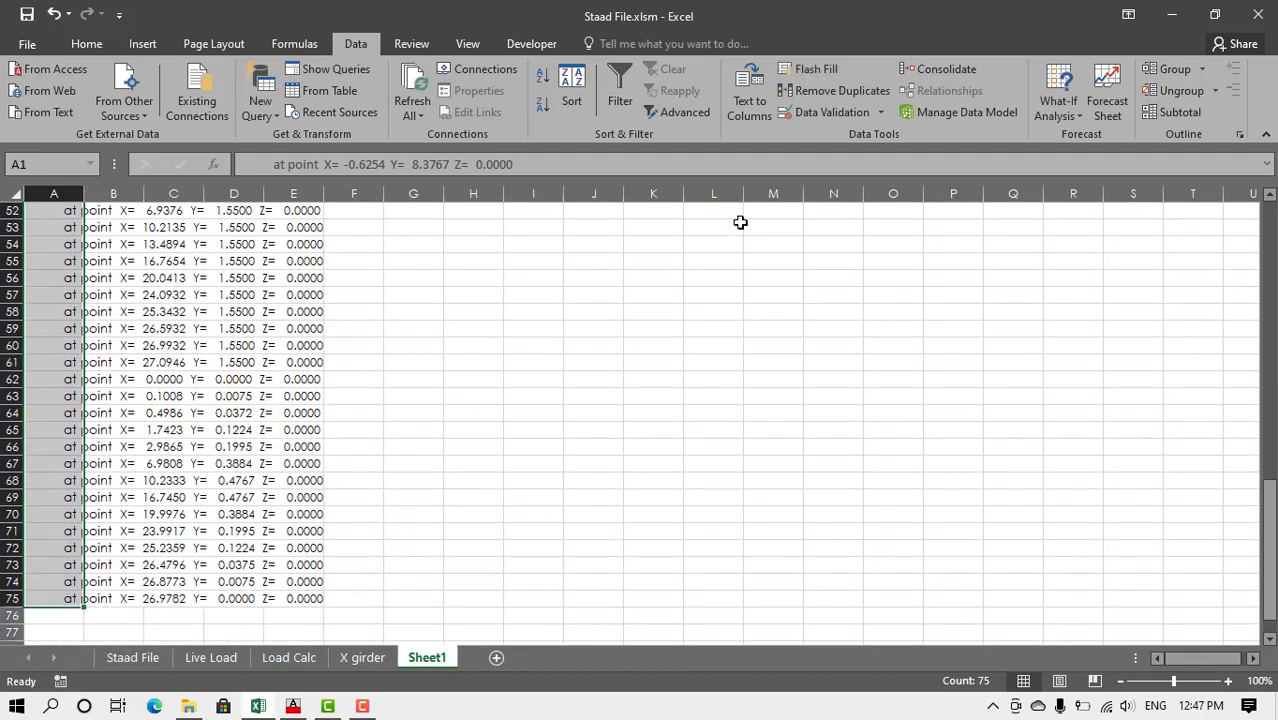
{"action": "left_click", "coordinate": [752, 93]}
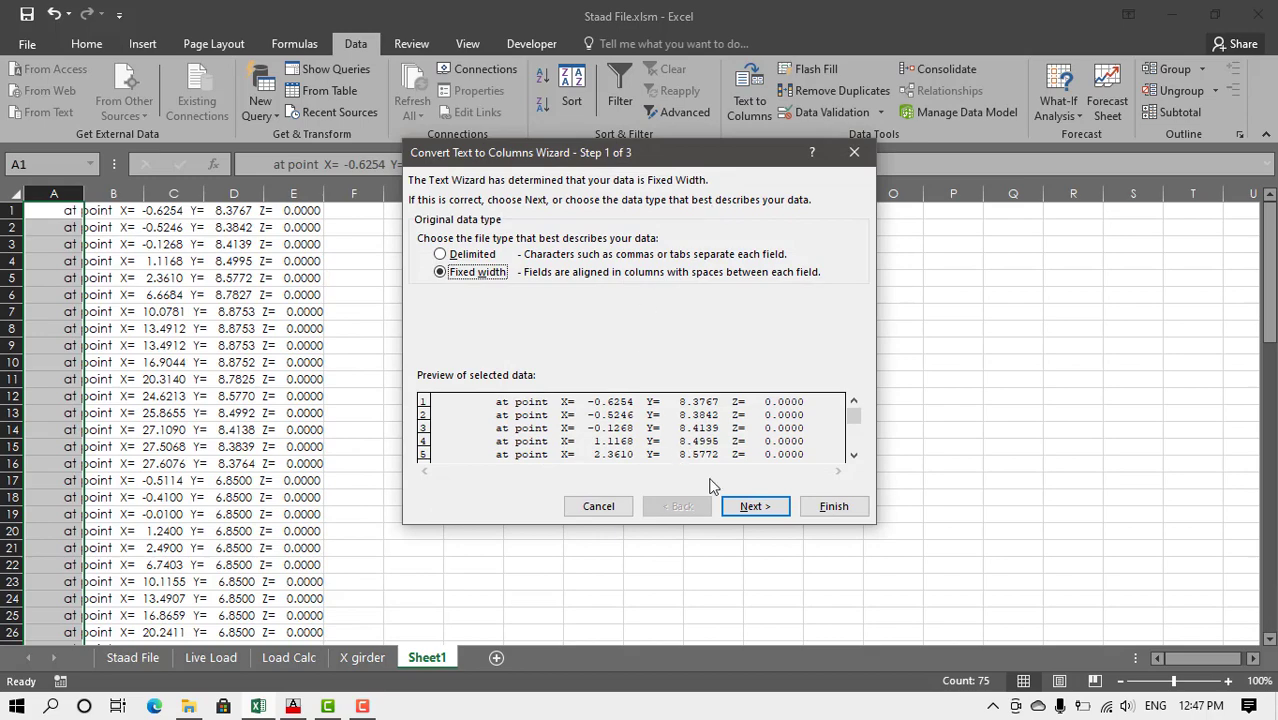
{"action": "left_click", "coordinate": [740, 507]}
{"action": "left_click", "coordinate": [739, 509]}
{"action": "left_click", "coordinate": [810, 506]}
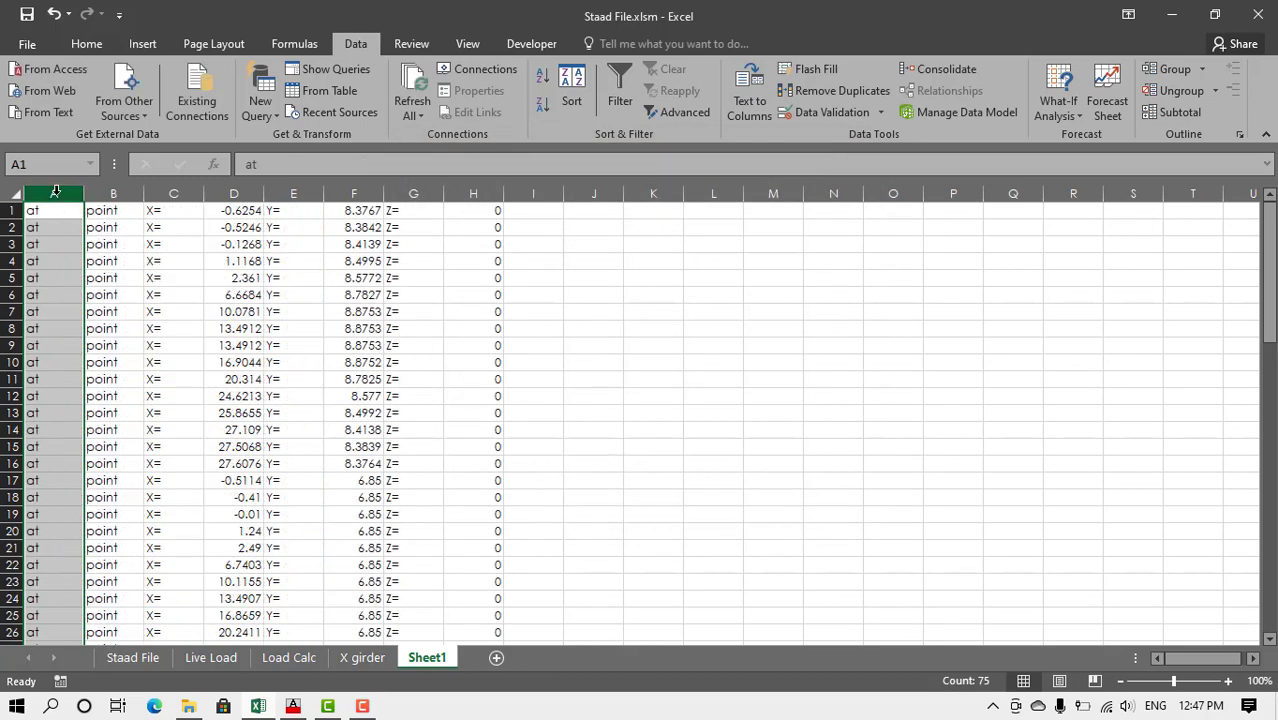
- Delete the worksheet columns holding the text labels "at", "point" and "X="
{"action": "left_click_drag", "start_coordinate": [68, 196], "coordinate": [105, 196]}
{"action": "right_click", "coordinate": [100, 197]}
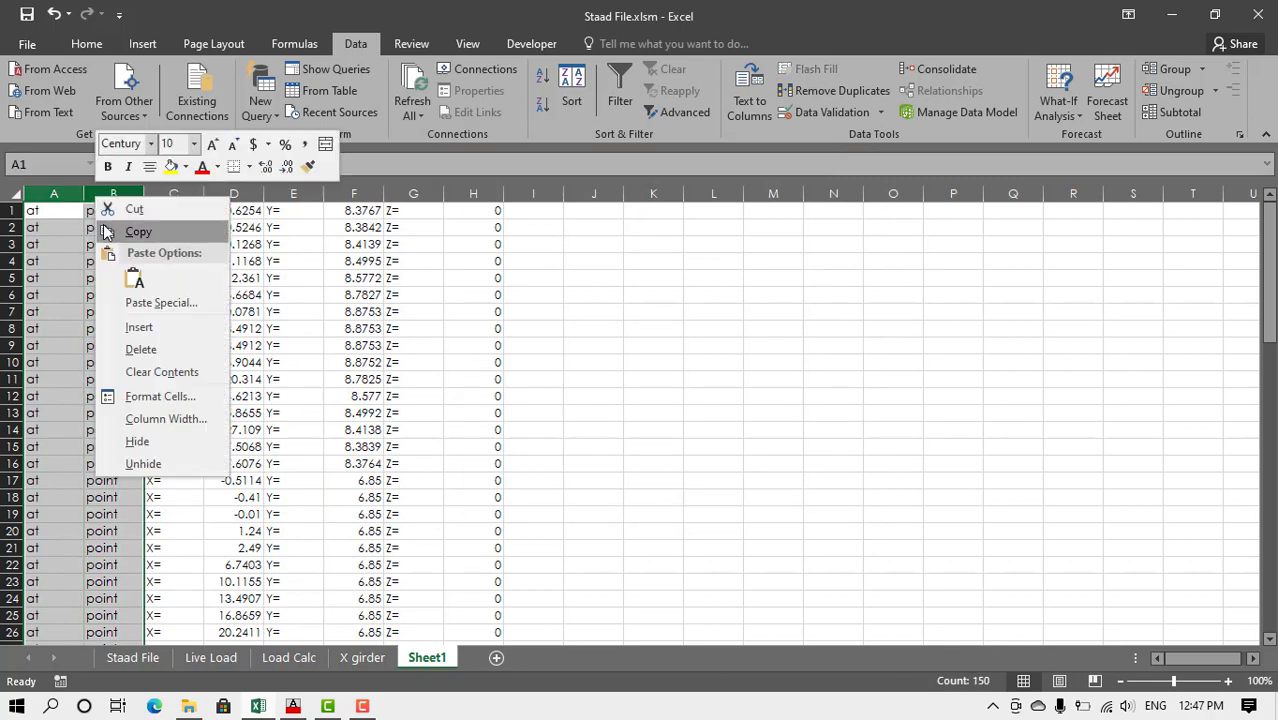
{"action": "left_click", "coordinate": [140, 350]}
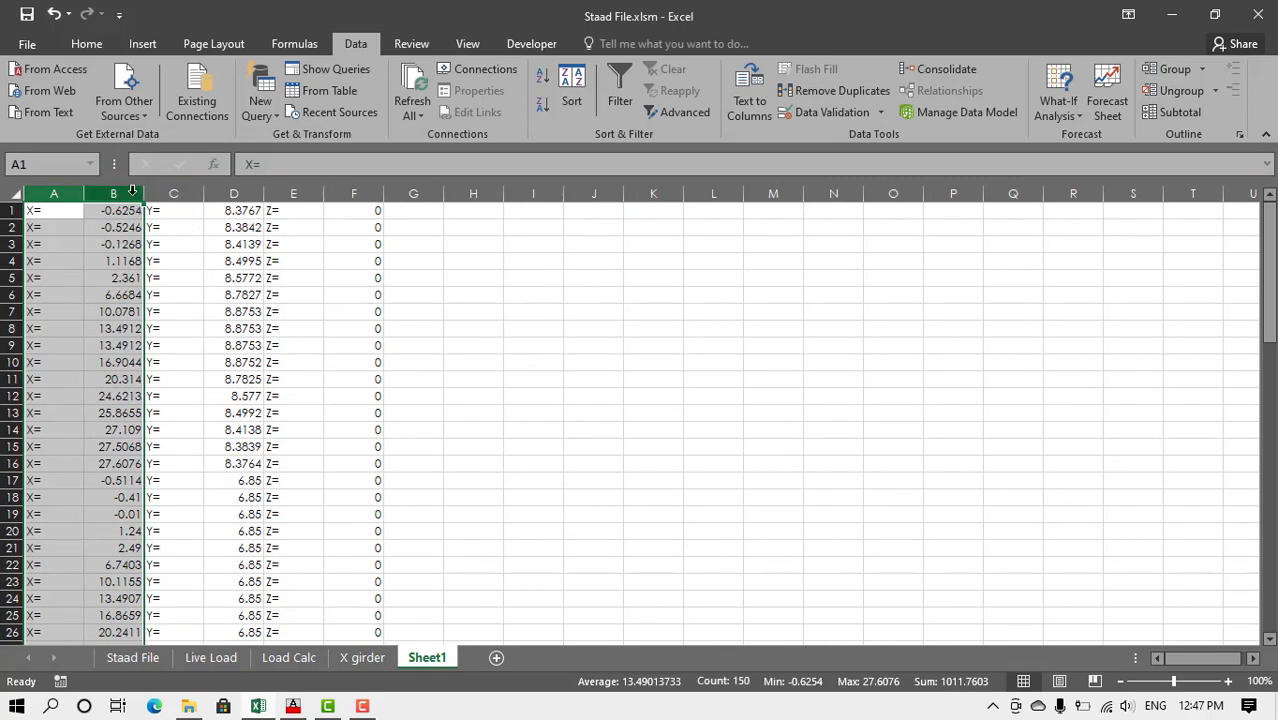
{"action": "right_click", "coordinate": [67, 191]}
{"action": "left_click", "coordinate": [105, 349]}
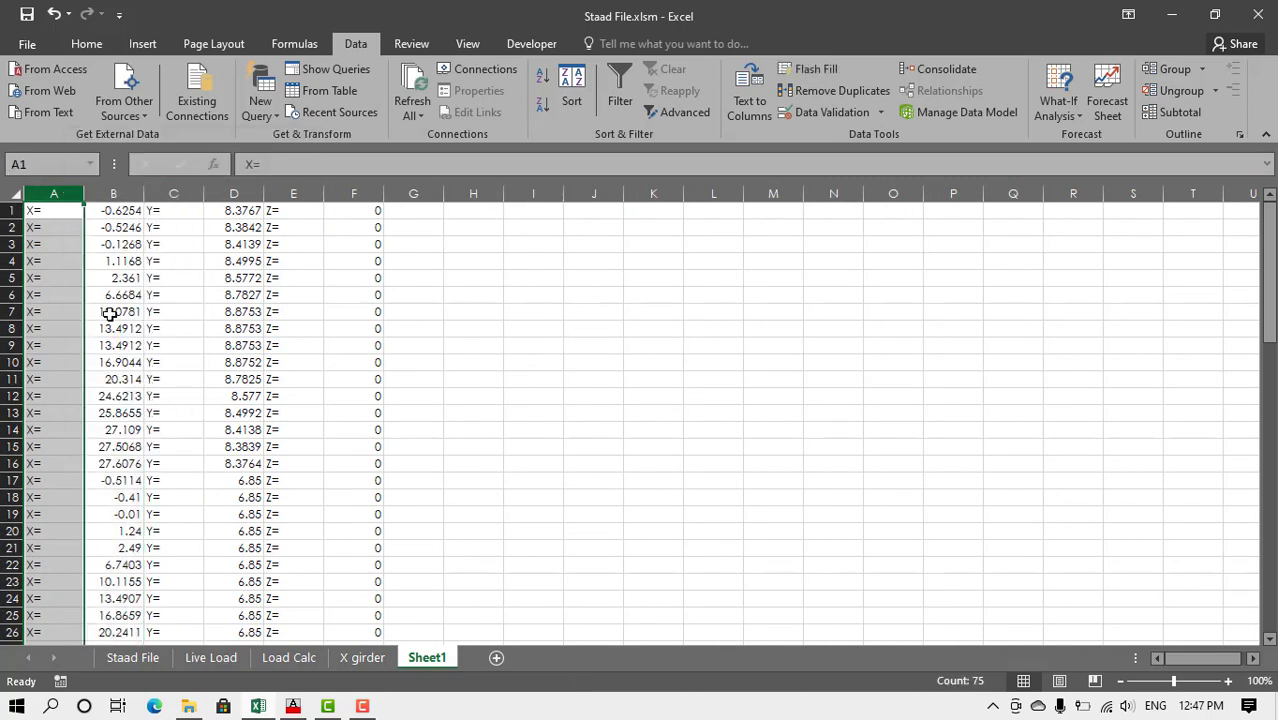
- Delete the "Y=" and "Z=" label columns so that only the three coordinate columns remain
{"action": "left_click", "coordinate": [113, 191]}
{"action": "right_click", "coordinate": [113, 193]}
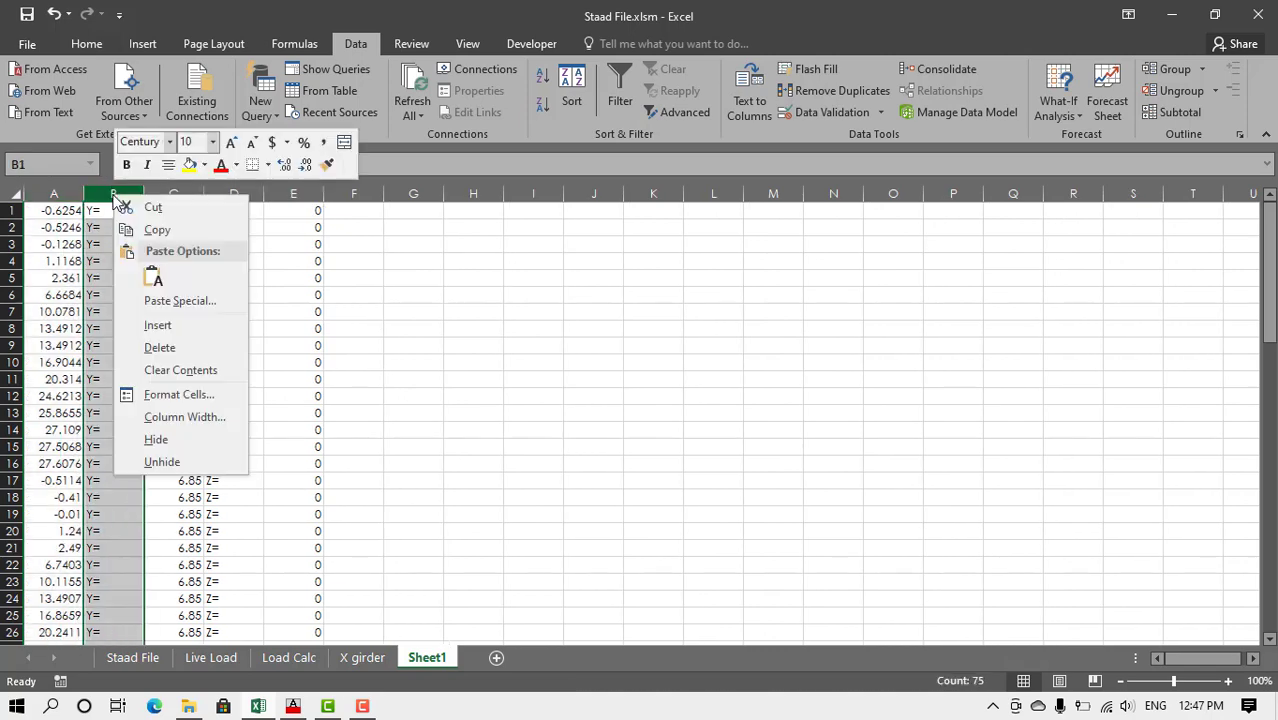
{"action": "left_click", "coordinate": [158, 348]}
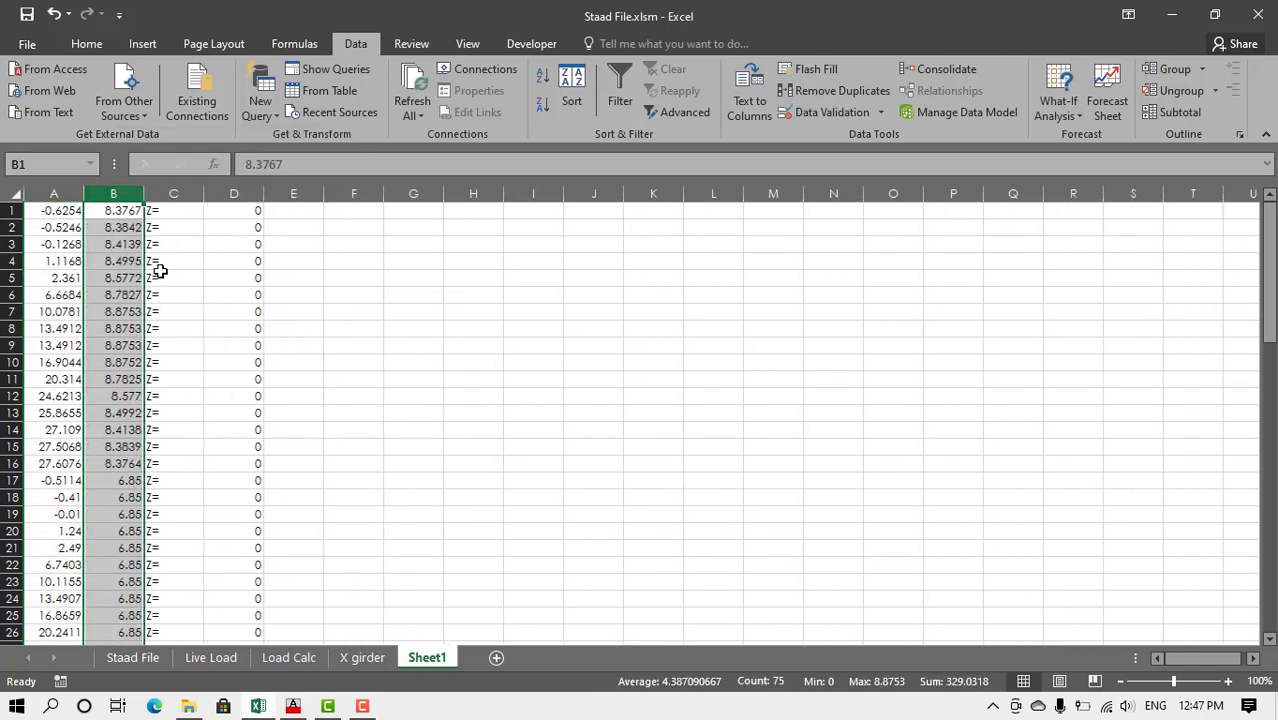
{"action": "left_click", "coordinate": [173, 193]}
{"action": "right_click", "coordinate": [175, 194]}
{"action": "left_click", "coordinate": [205, 346]}
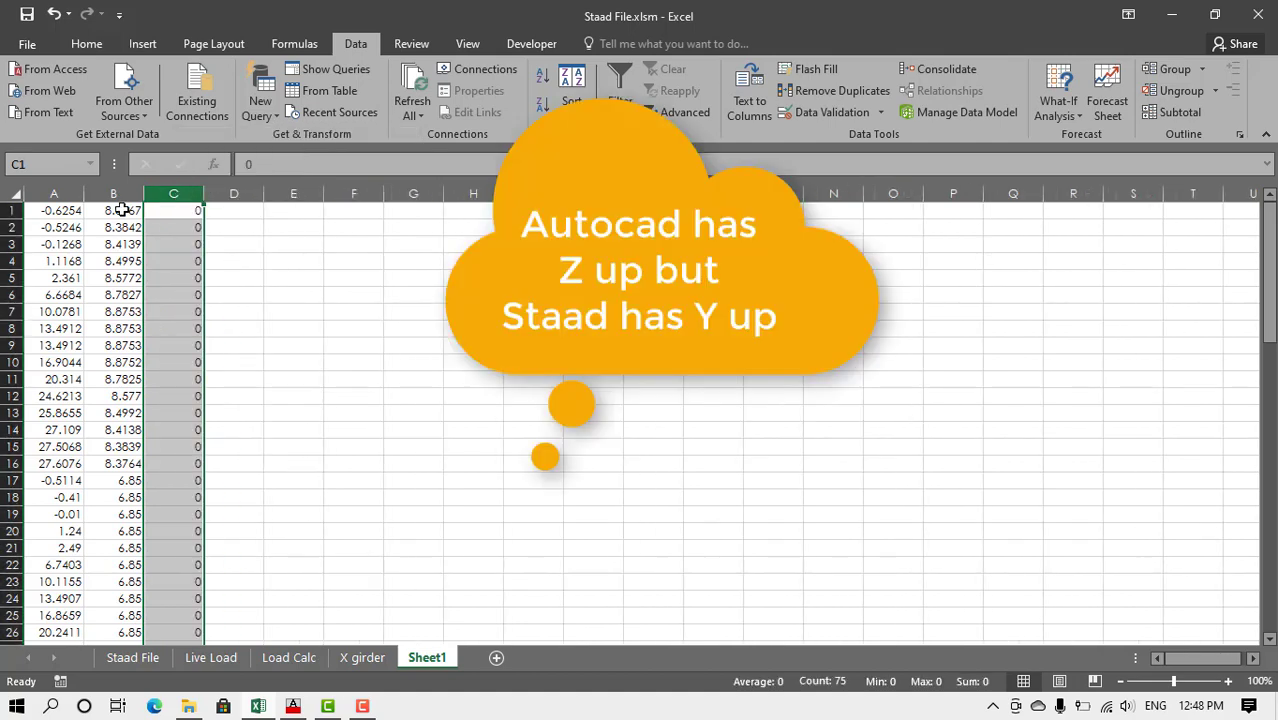
- Insert a blank column before the Y coordinates, move the Z column into it, and copy the coordinates in A1:C75
{"action": "left_click", "coordinate": [113, 193]}
{"action": "right_click", "coordinate": [118, 196]}
{"action": "left_click", "coordinate": [150, 331]}
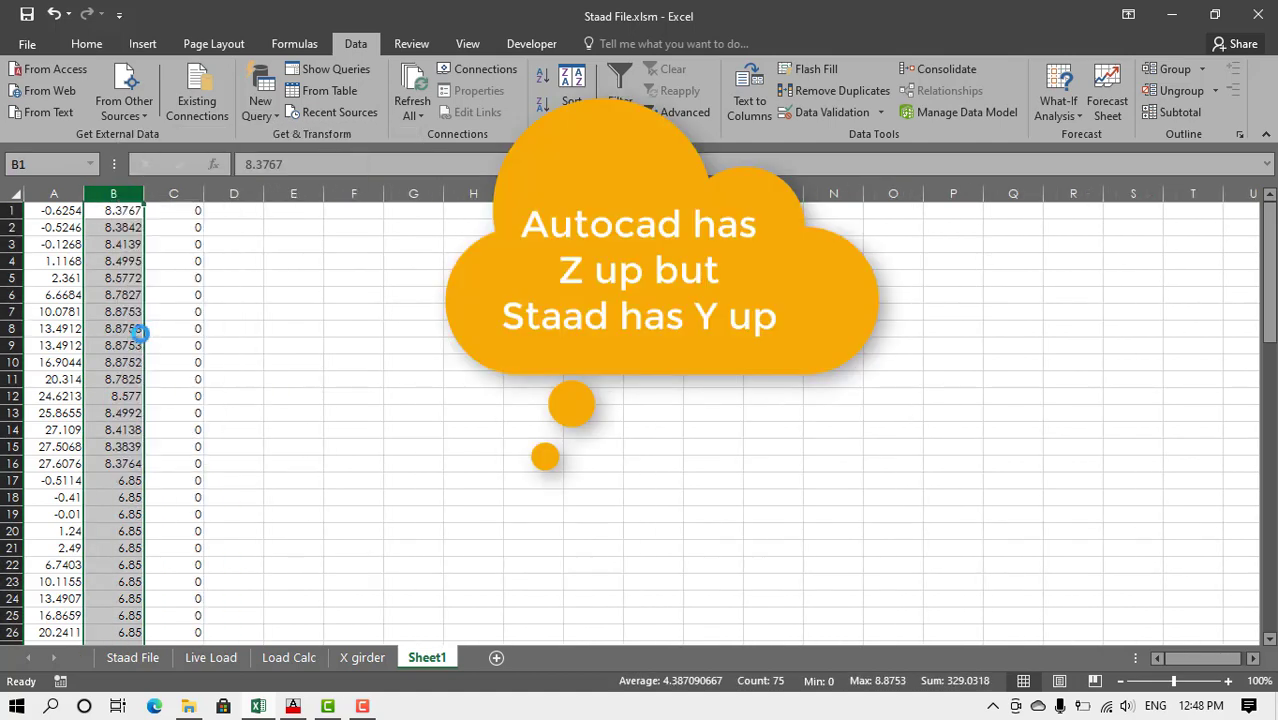
{"action": "left_click", "coordinate": [232, 192]}
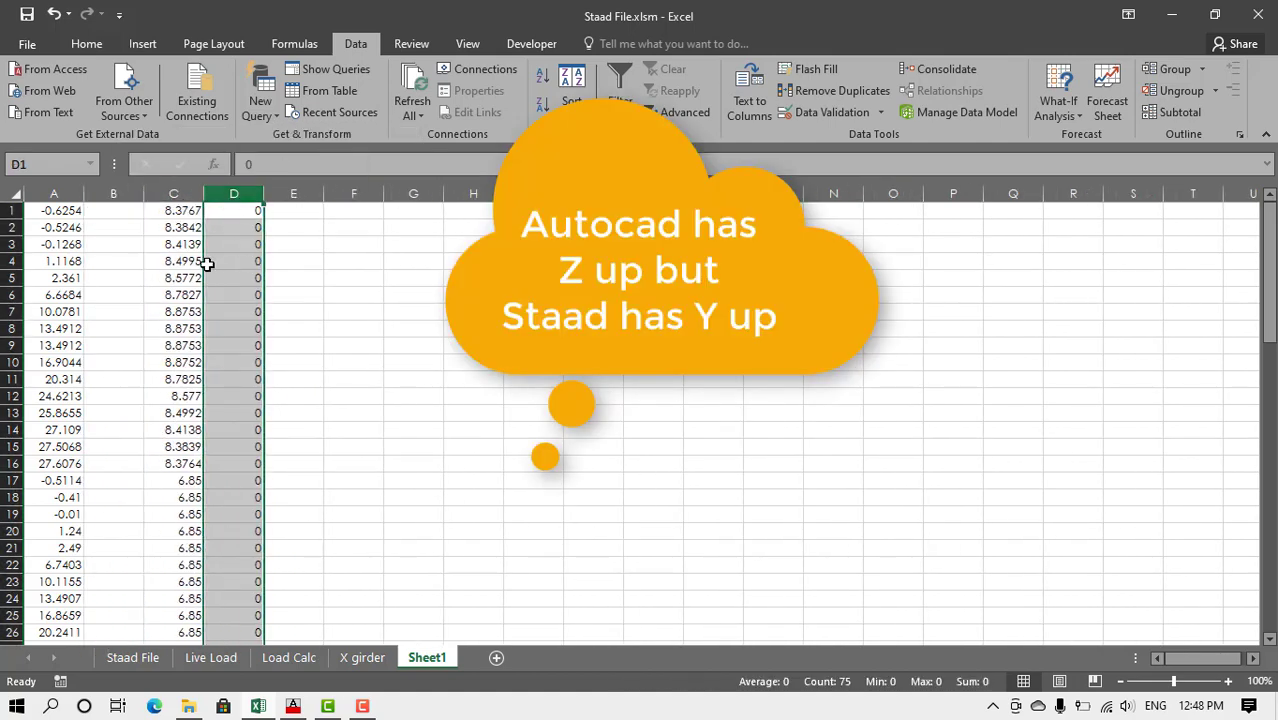
{"action": "left_click_drag", "start_coordinate": [205, 268], "coordinate": [137, 265]}
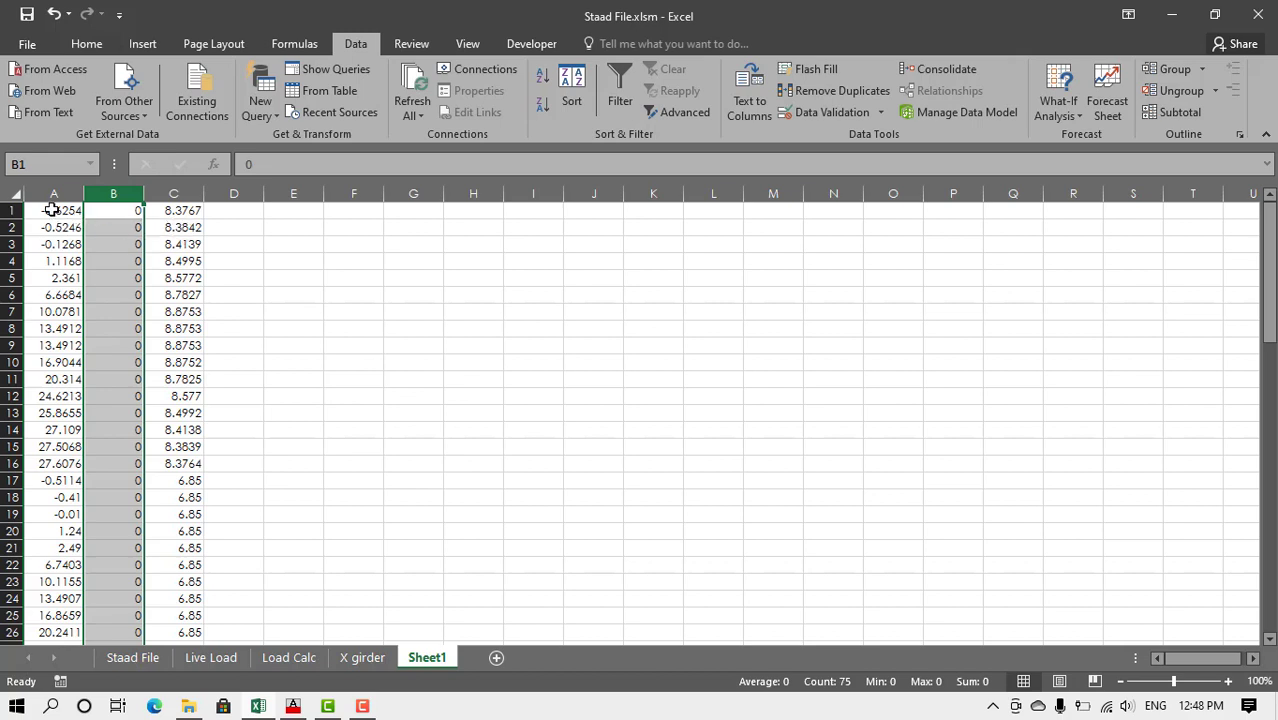
{"action": "left_click_drag", "start_coordinate": [51, 210], "coordinate": [185, 602]}
{"action": "key", "text": "ctrl+c"}
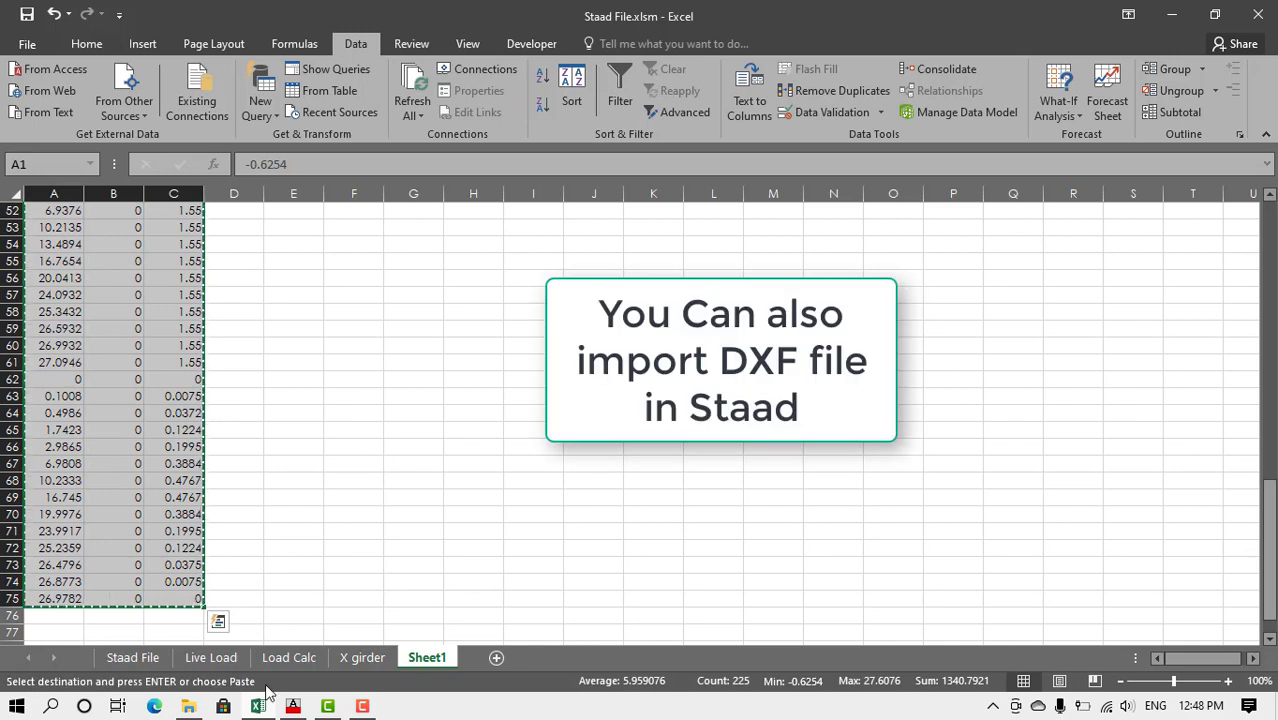
- Find and launch STAAD.Pro CONNECT Edition V22 with the Windows search, and close the Bentley CONNECTION Client sign-in window
{"action": "key", "text": "alt+Tab"}
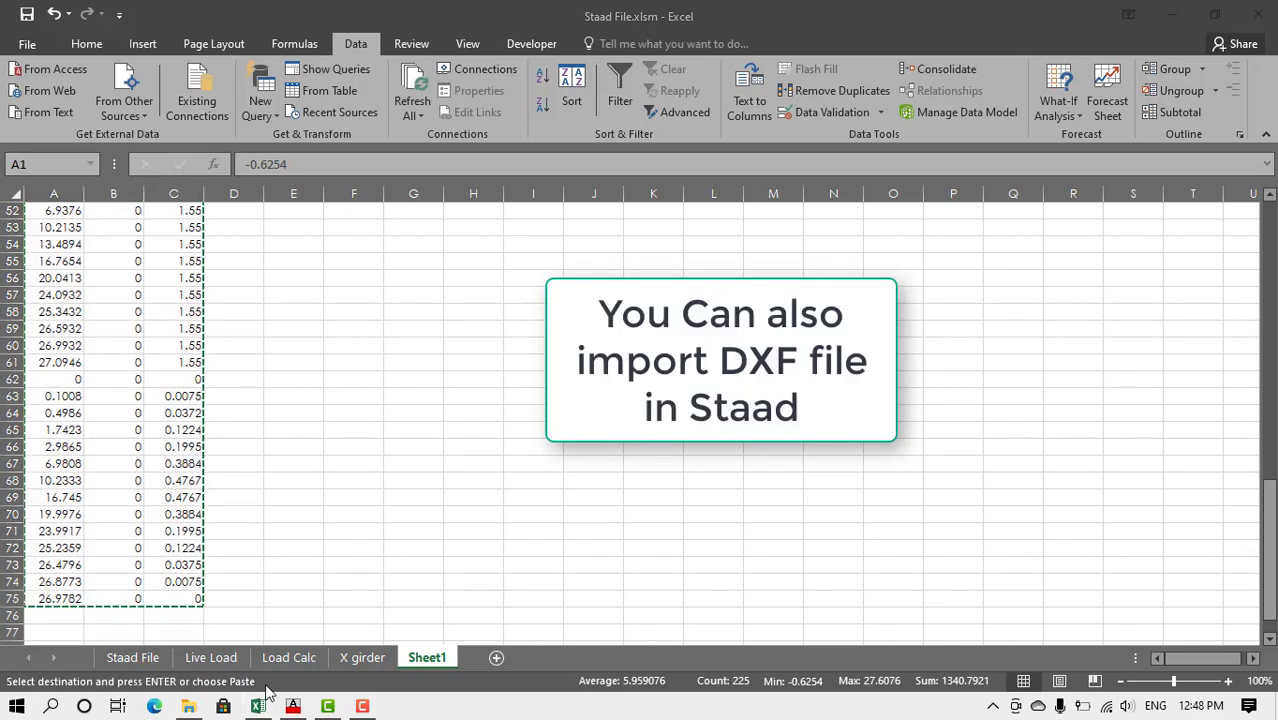
{"action": "key", "text": "super"}
{"action": "type", "text": "st"}
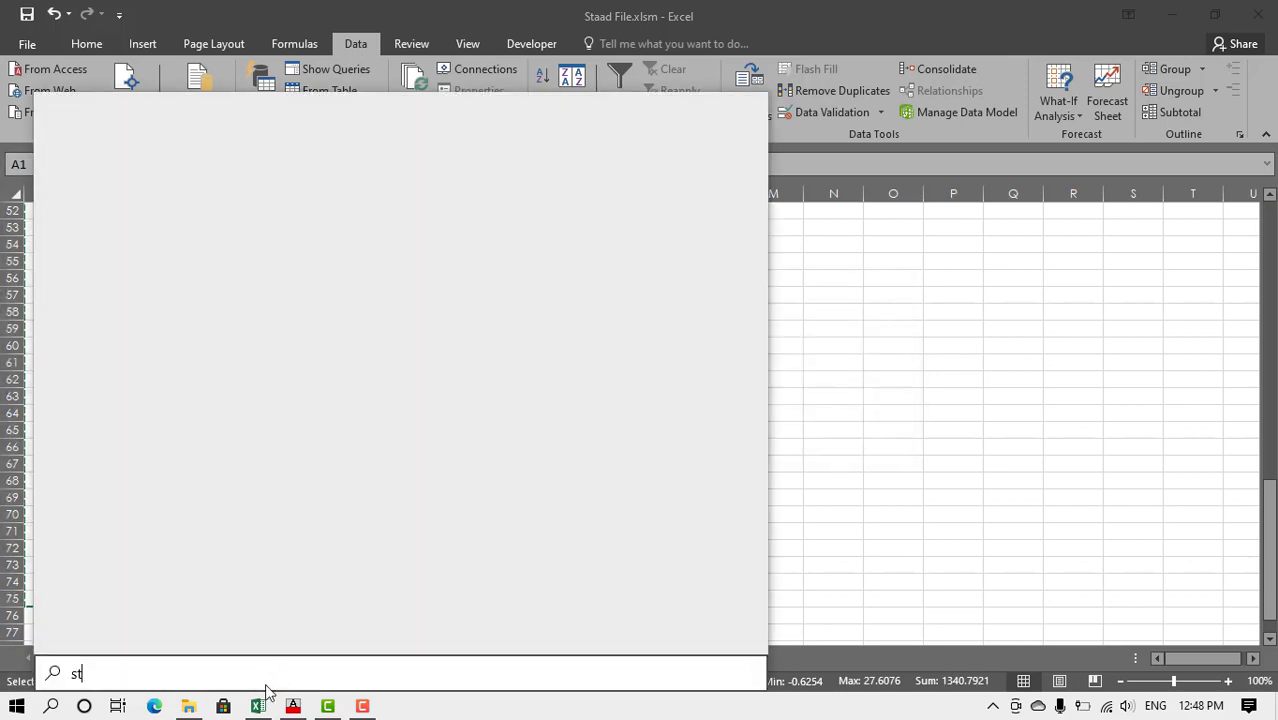
{"action": "type", "text": "aad."}
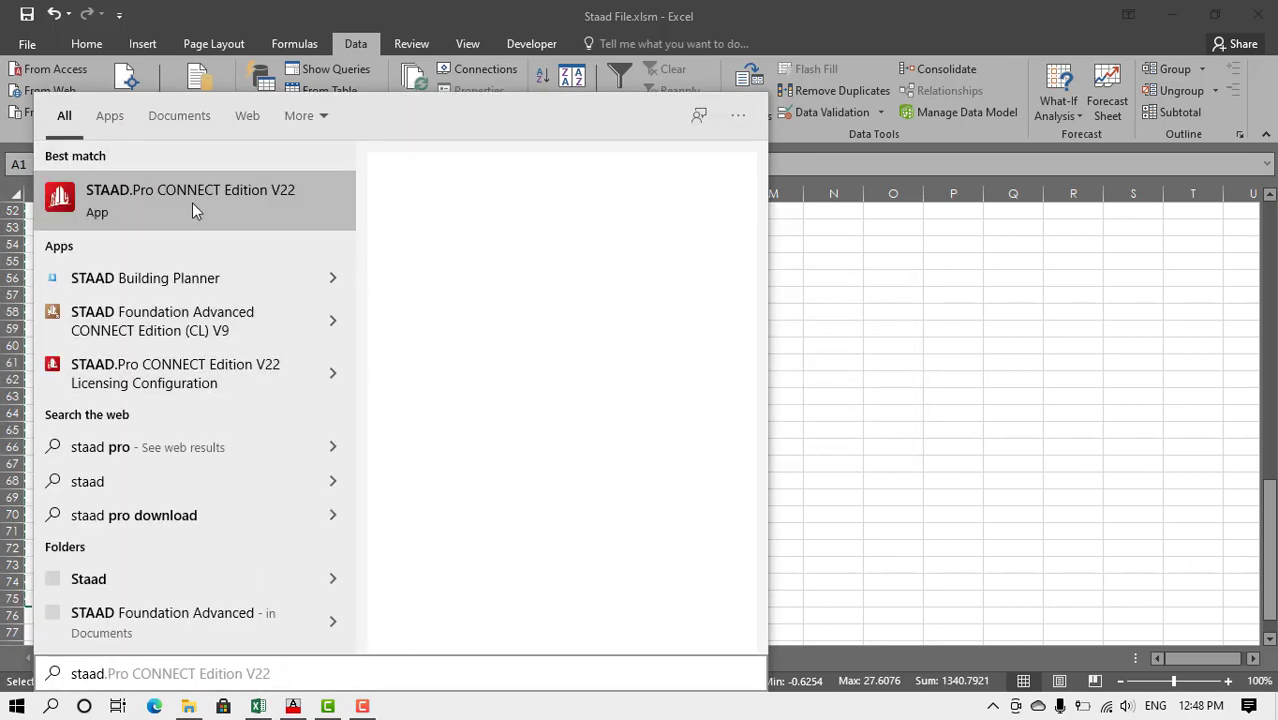
{"action": "left_click", "coordinate": [193, 204]}
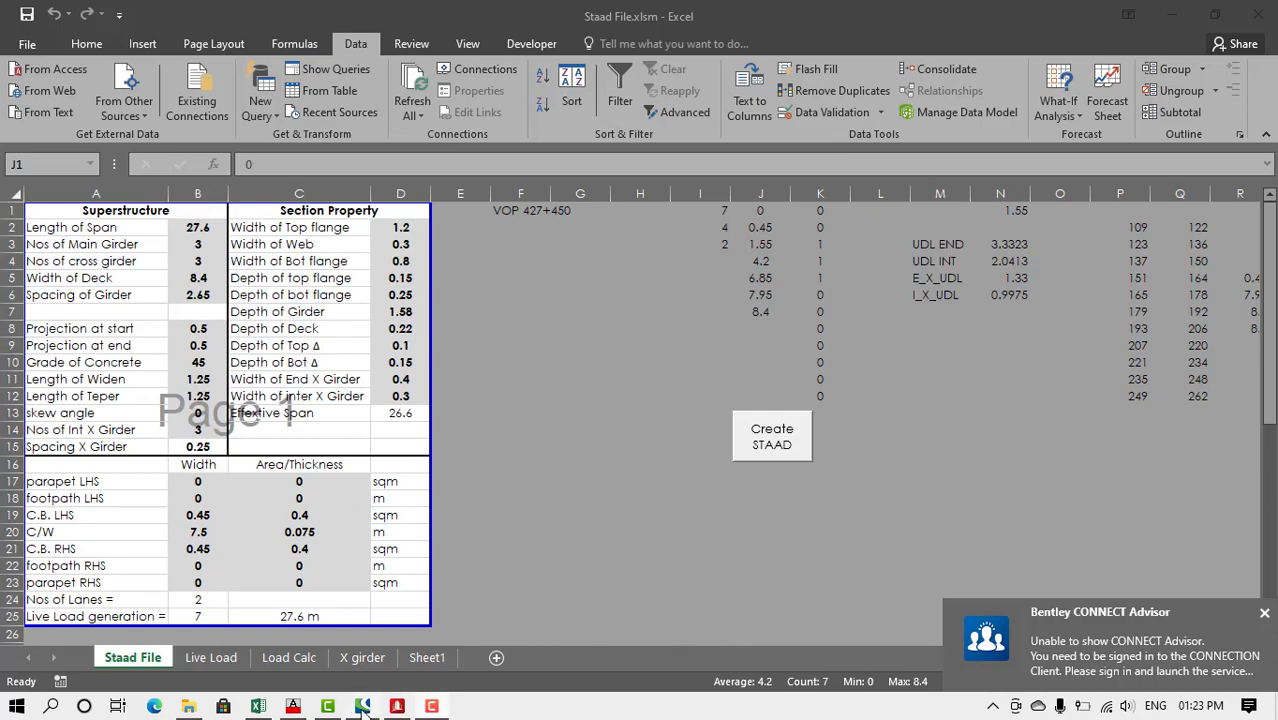
{"action": "mouse_move", "coordinate": [362, 707]}
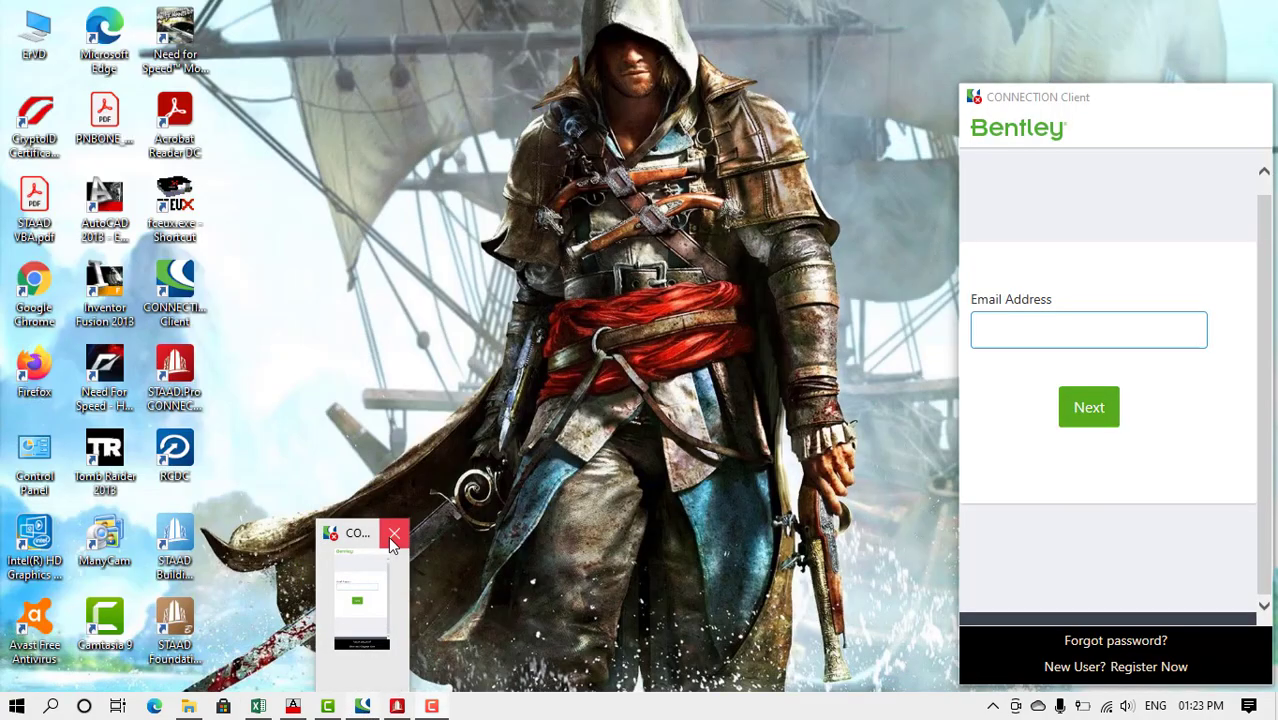
{"action": "left_click", "coordinate": [393, 536]}
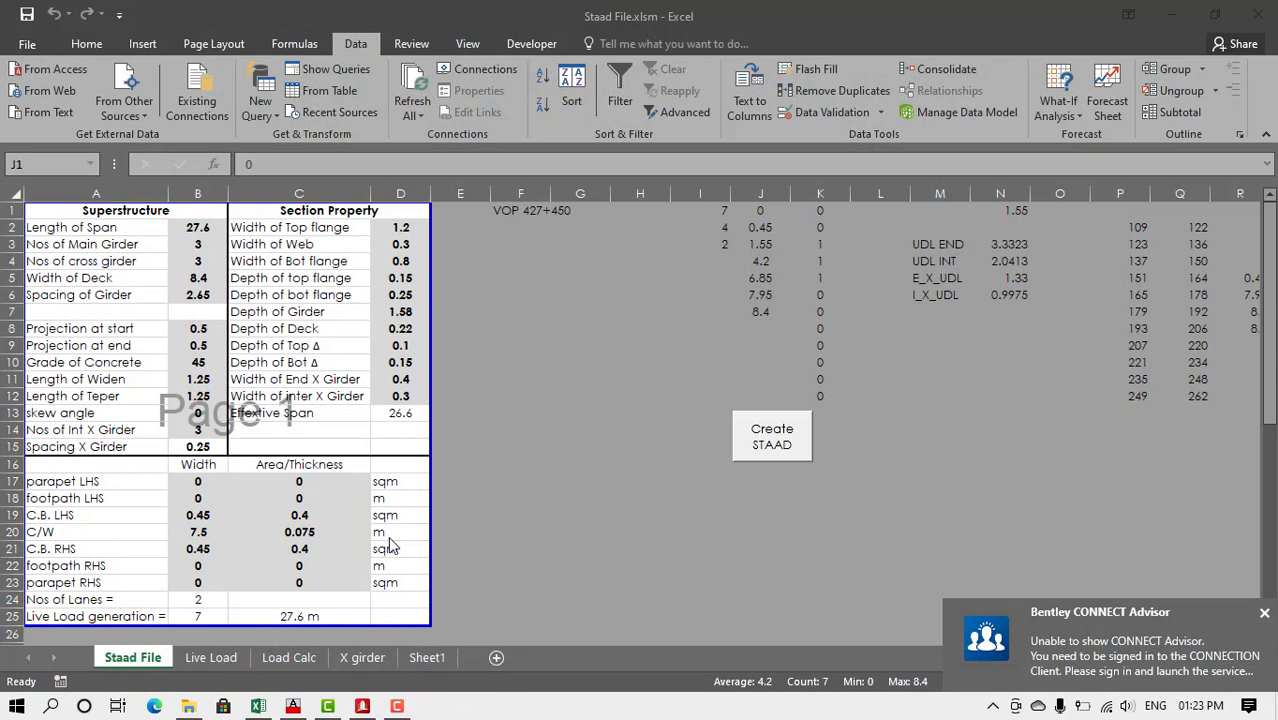
- Select the Length of Span cell B2, switch to GAD.dwg in AutoCAD, and move the whole bridge cross-section close to the grid plan
{"action": "left_click", "coordinate": [197, 228]}
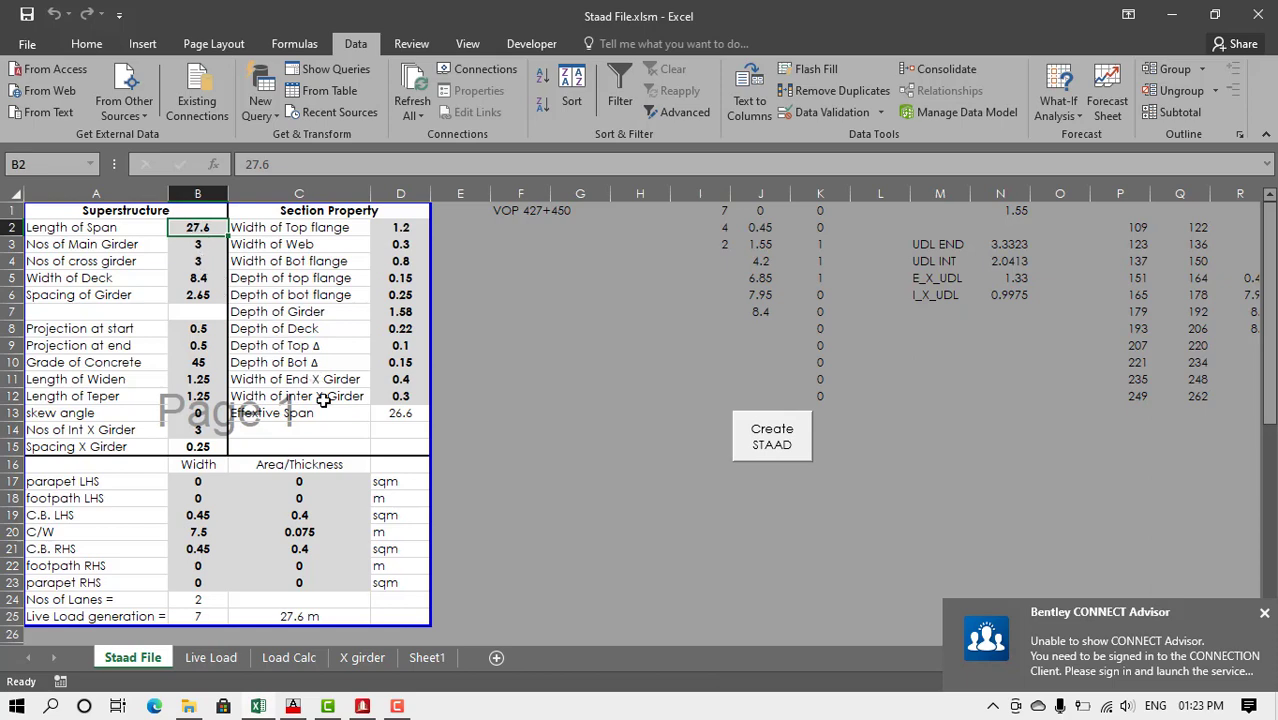
{"action": "left_click", "coordinate": [294, 706]}
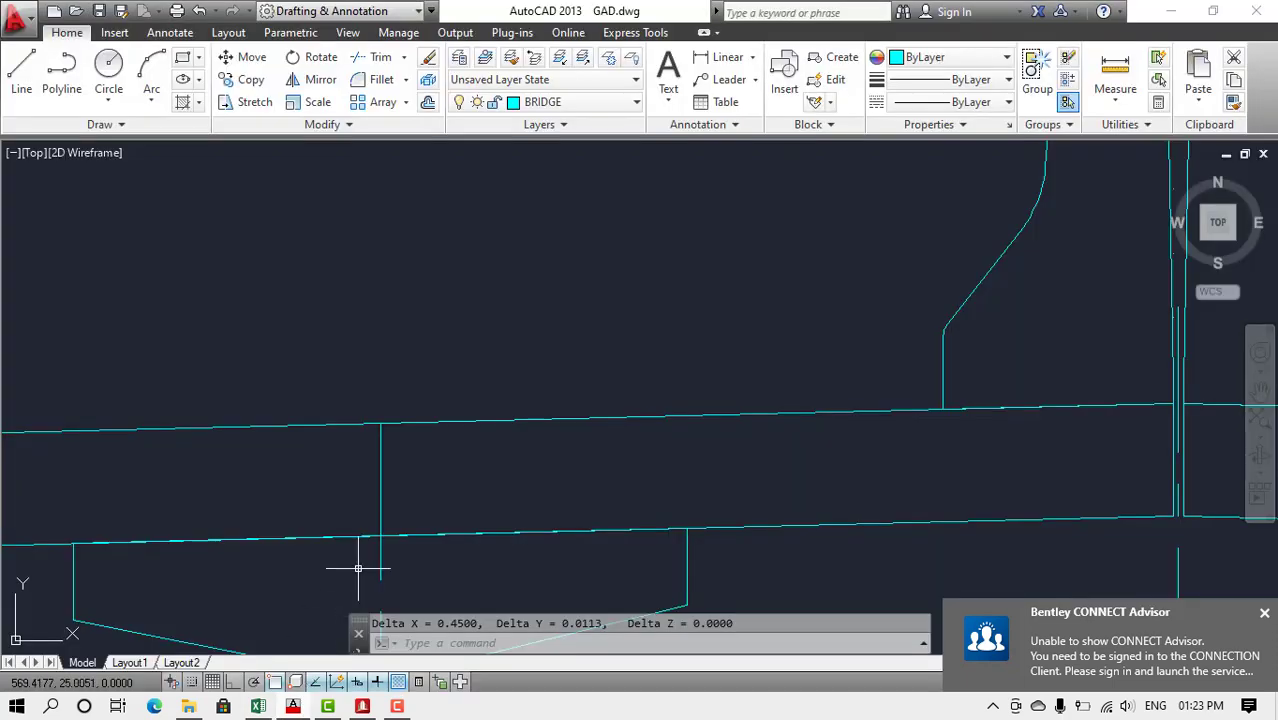
{"action": "scroll", "coordinate": [563, 366], "scroll_direction": "down", "scroll_amount": 6}
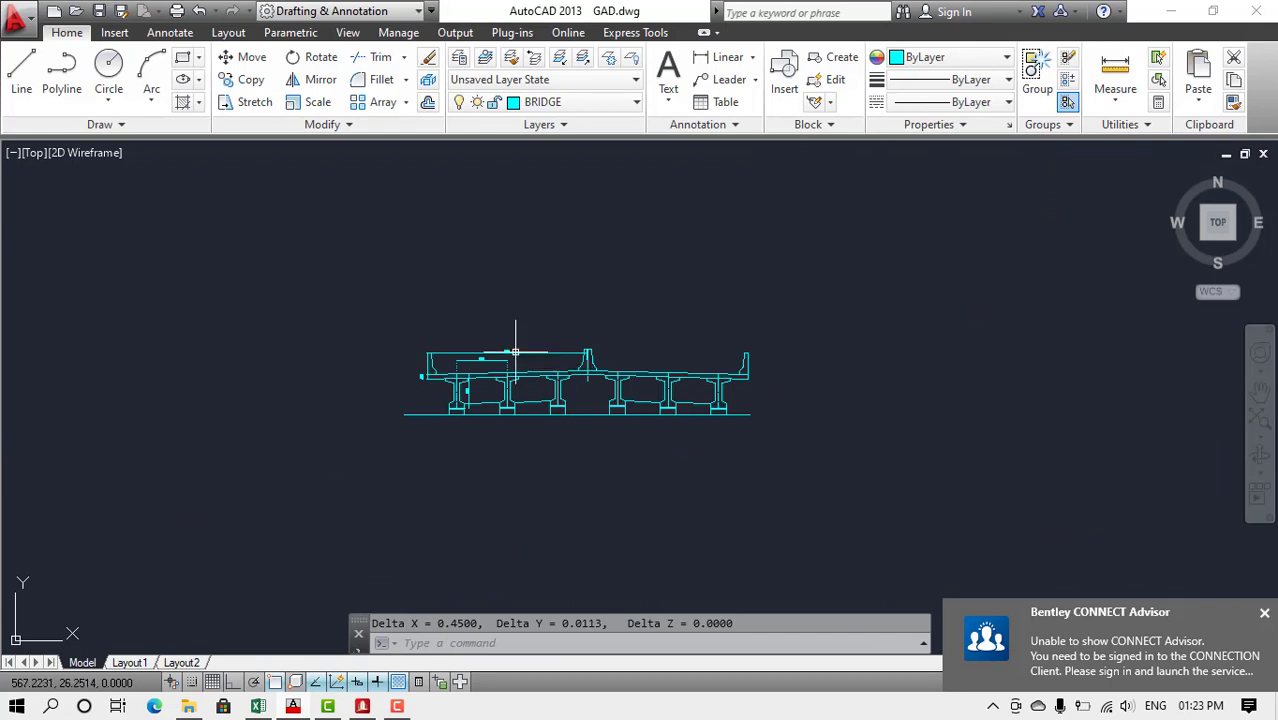
{"action": "left_click", "coordinate": [373, 293]}
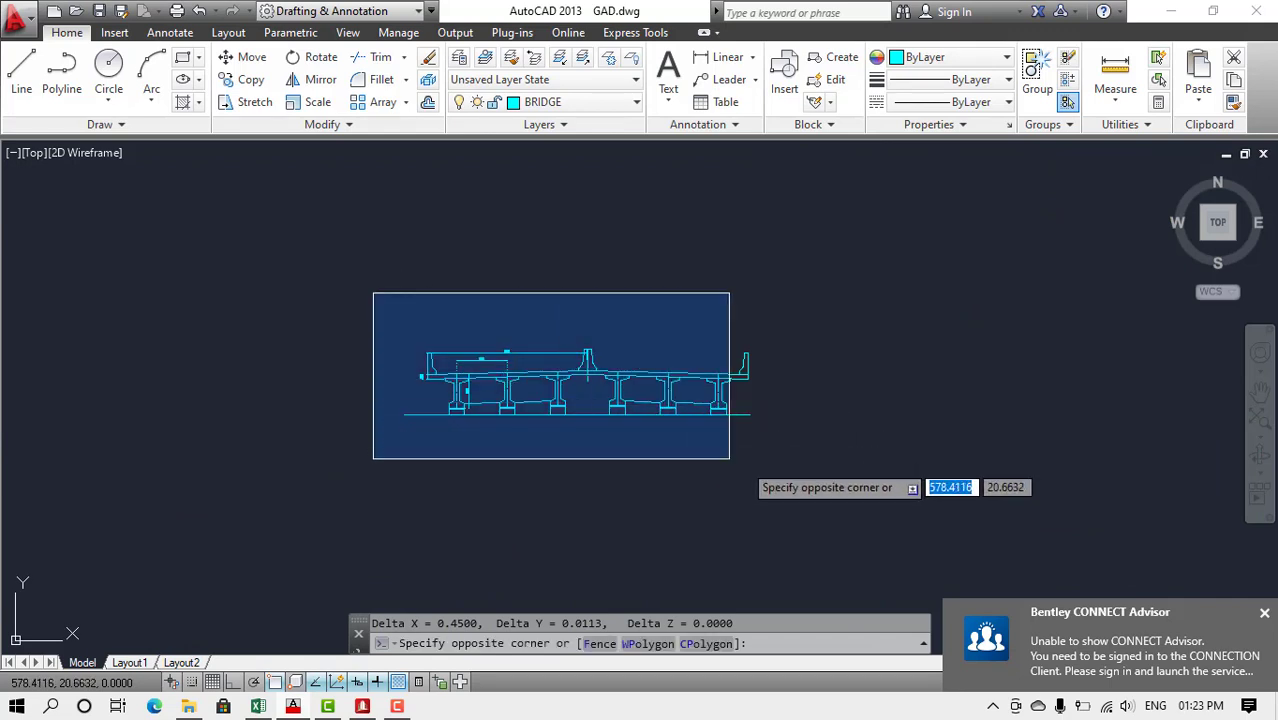
{"action": "left_click", "coordinate": [787, 465]}
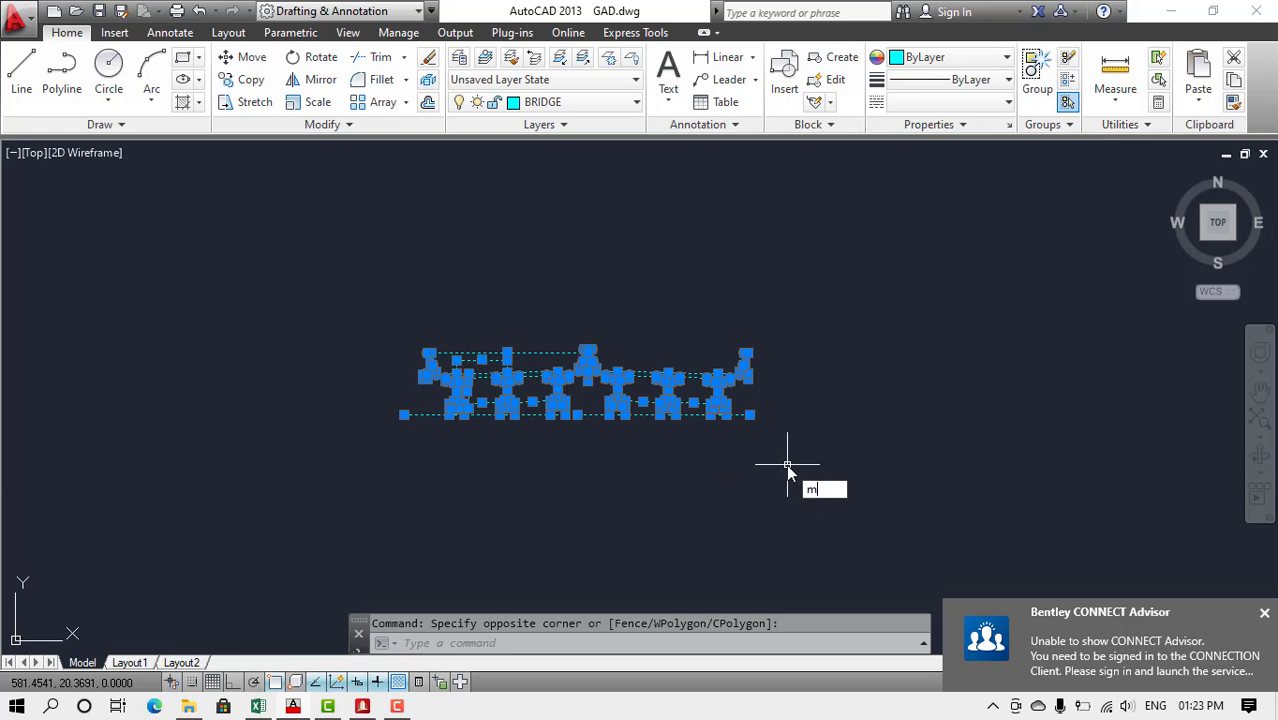
{"action": "type", "text": "m"}
{"action": "key", "text": "Return"}
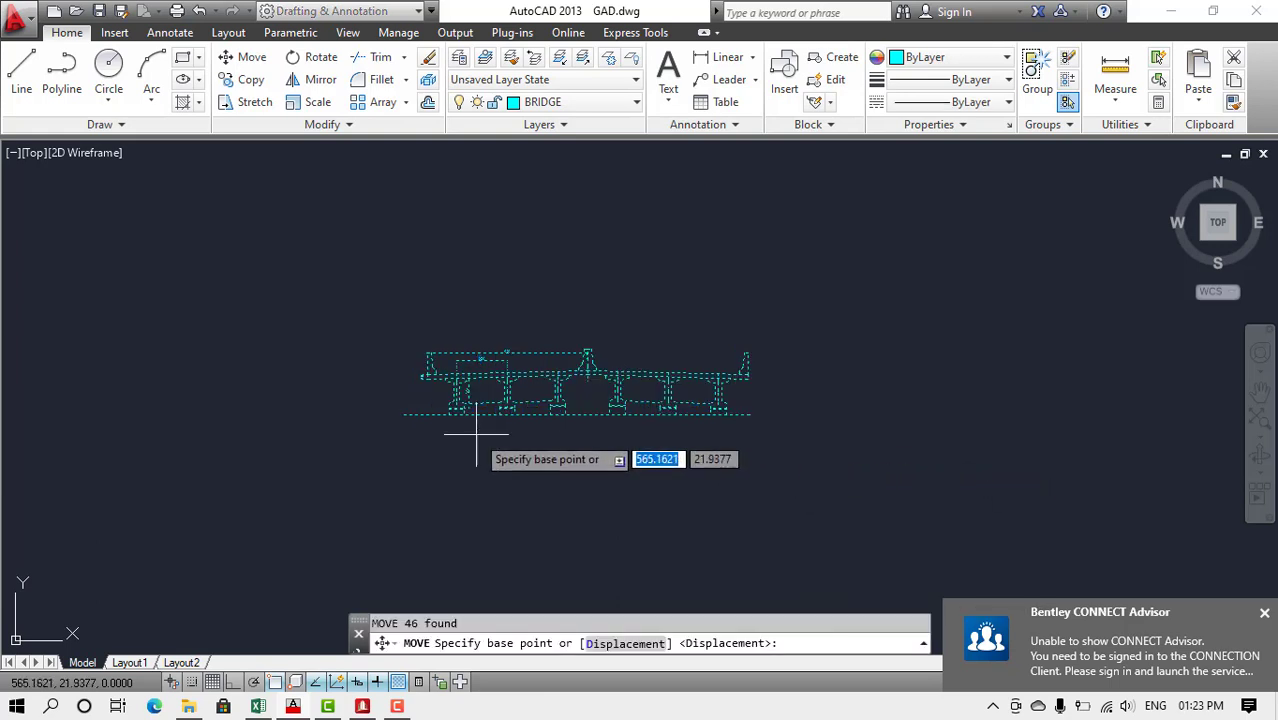
{"action": "left_click", "coordinate": [403, 413]}
{"action": "scroll", "coordinate": [631, 393], "scroll_direction": "down", "scroll_amount": 5}
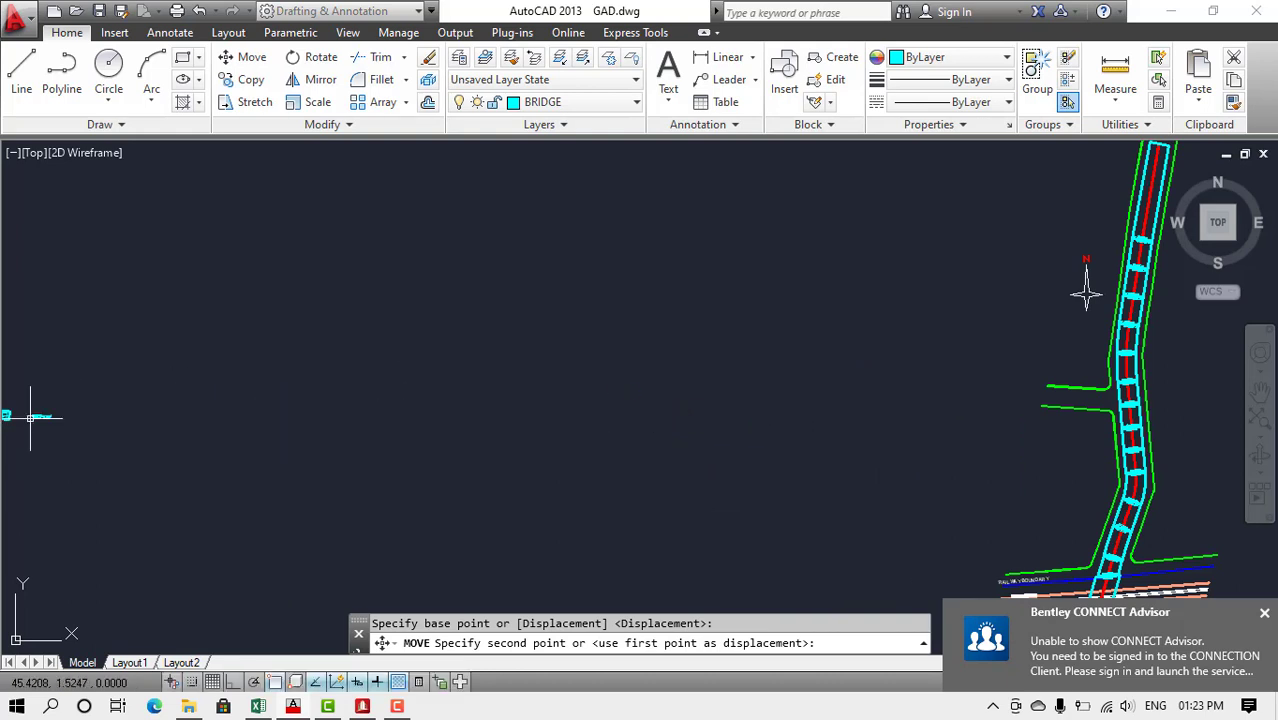
{"action": "left_click", "coordinate": [30, 417]}
{"action": "scroll", "coordinate": [740, 452], "scroll_direction": "down", "scroll_amount": 1}
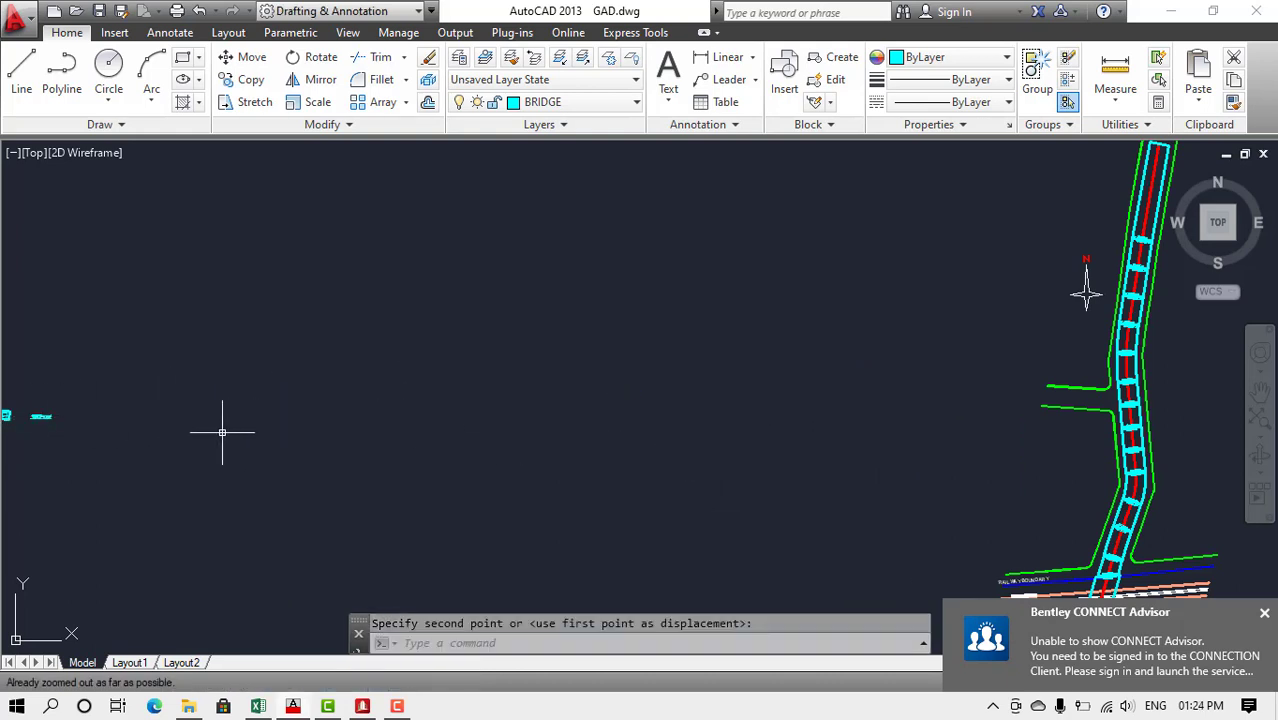
{"action": "key", "text": "Escape"}
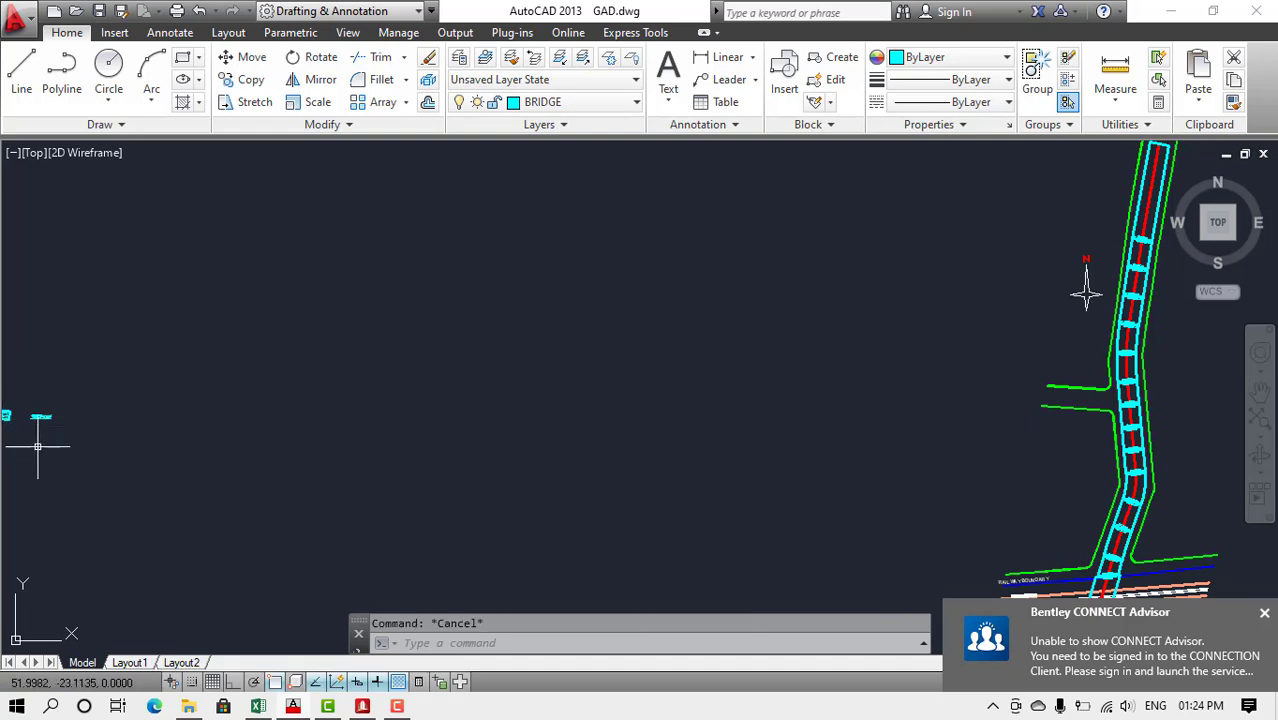
{"action": "left_click", "coordinate": [34, 438]}
{"action": "key", "text": "Escape"}
- Measure the length of the grid plan's central longitudinal line between its two outer end lines with the DIST command
{"action": "scroll", "coordinate": [171, 443], "scroll_direction": "down", "scroll_amount": 2}
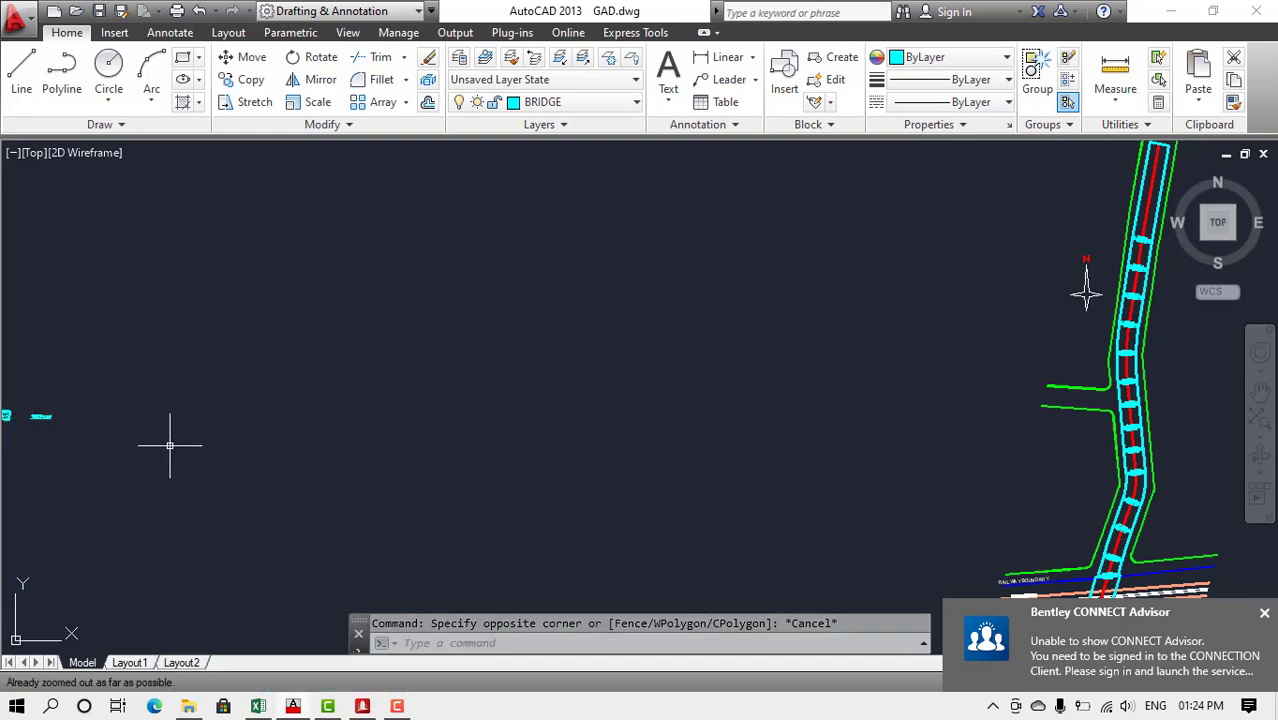
{"action": "scroll", "coordinate": [26, 418], "scroll_direction": "up", "scroll_amount": 3}
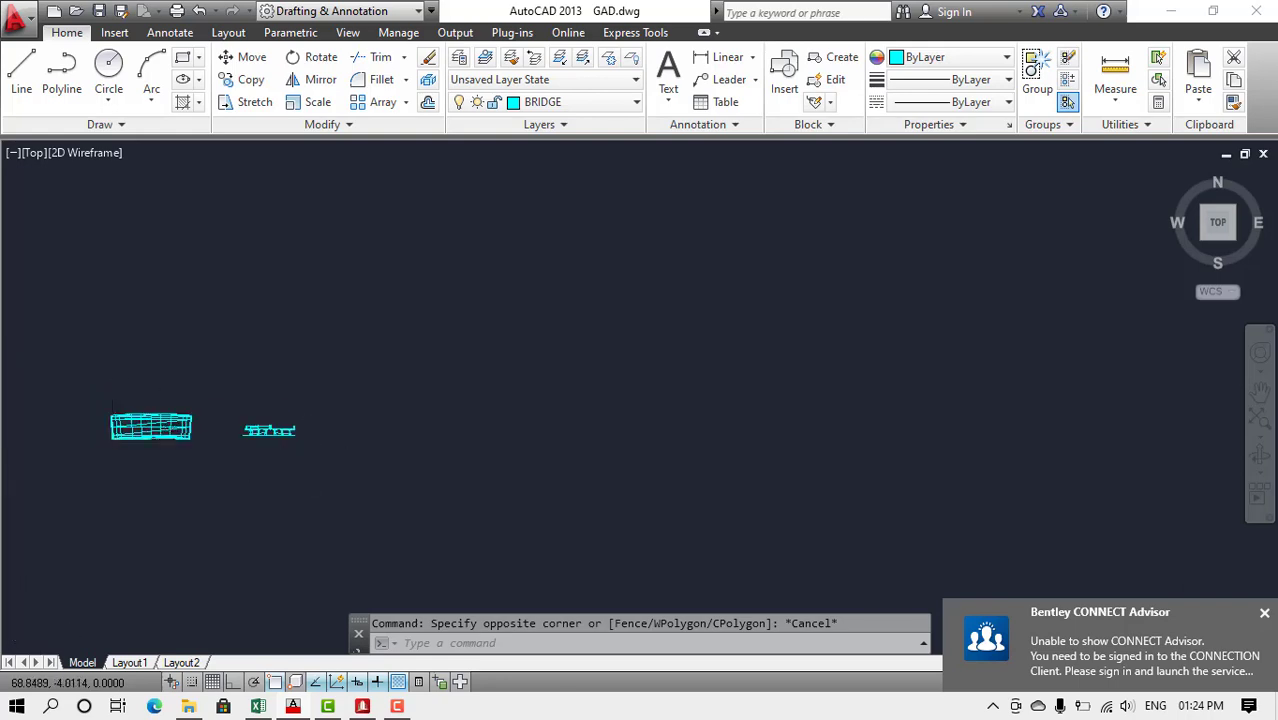
{"action": "scroll", "coordinate": [68, 445], "scroll_direction": "up", "scroll_amount": 5}
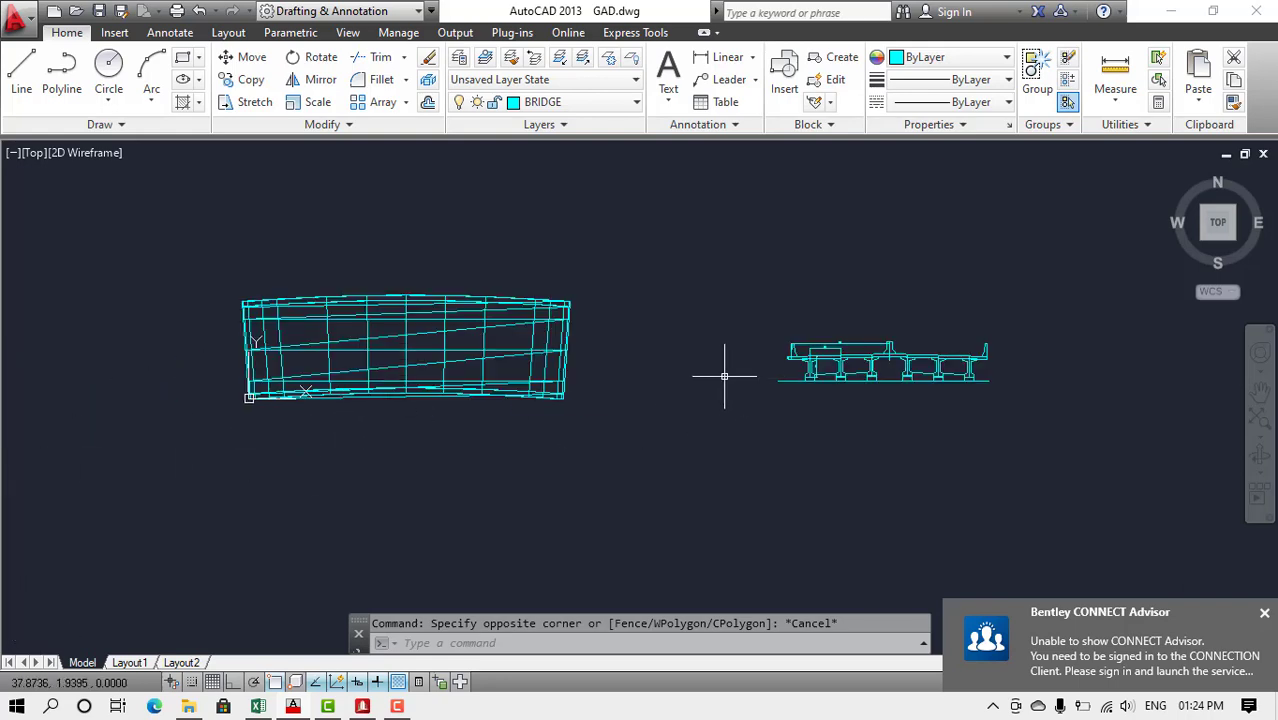
{"action": "scroll", "coordinate": [220, 347], "scroll_direction": "up", "scroll_amount": 5}
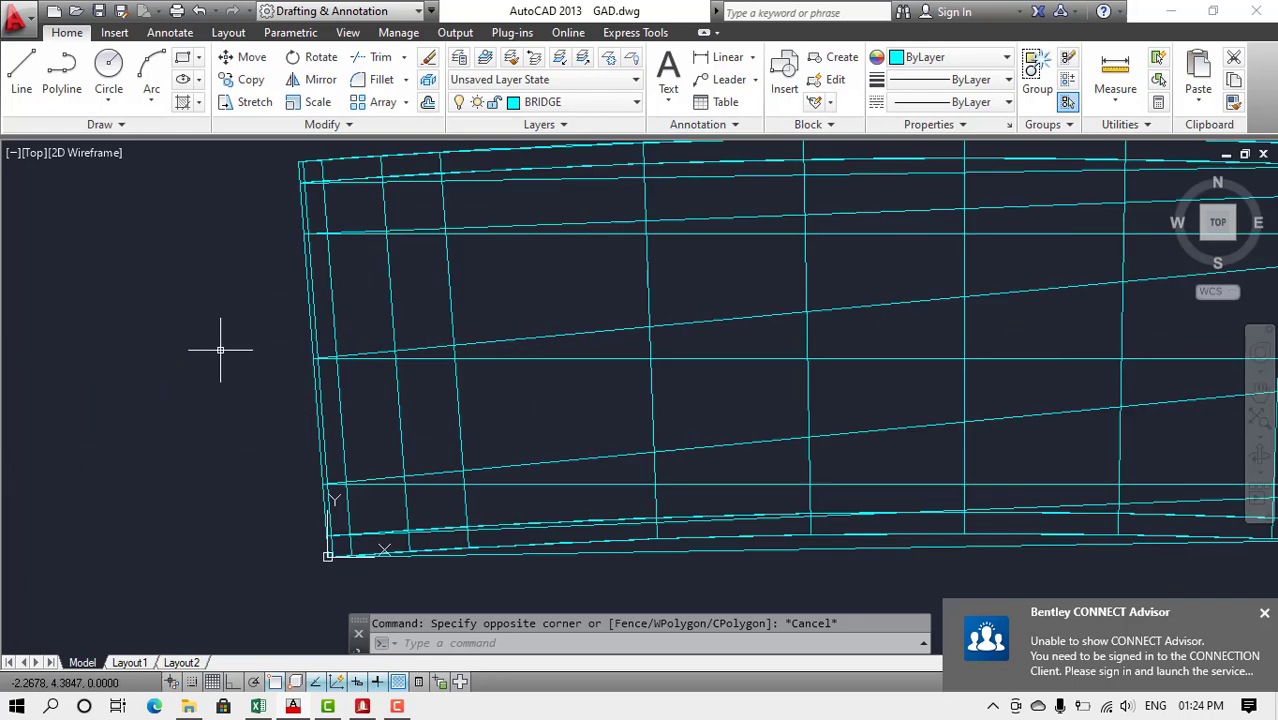
{"action": "type", "text": "i"}
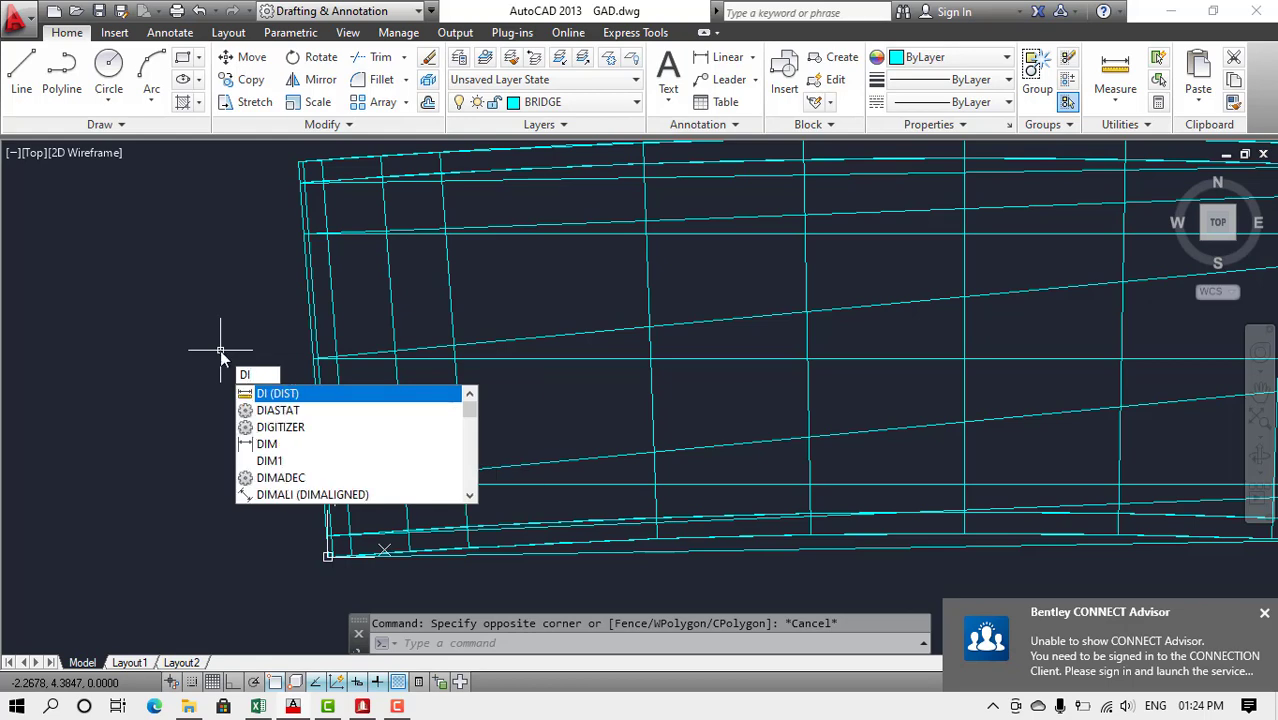
{"action": "key", "text": "Return"}
{"action": "scroll", "coordinate": [285, 365], "scroll_direction": "up", "scroll_amount": 3}
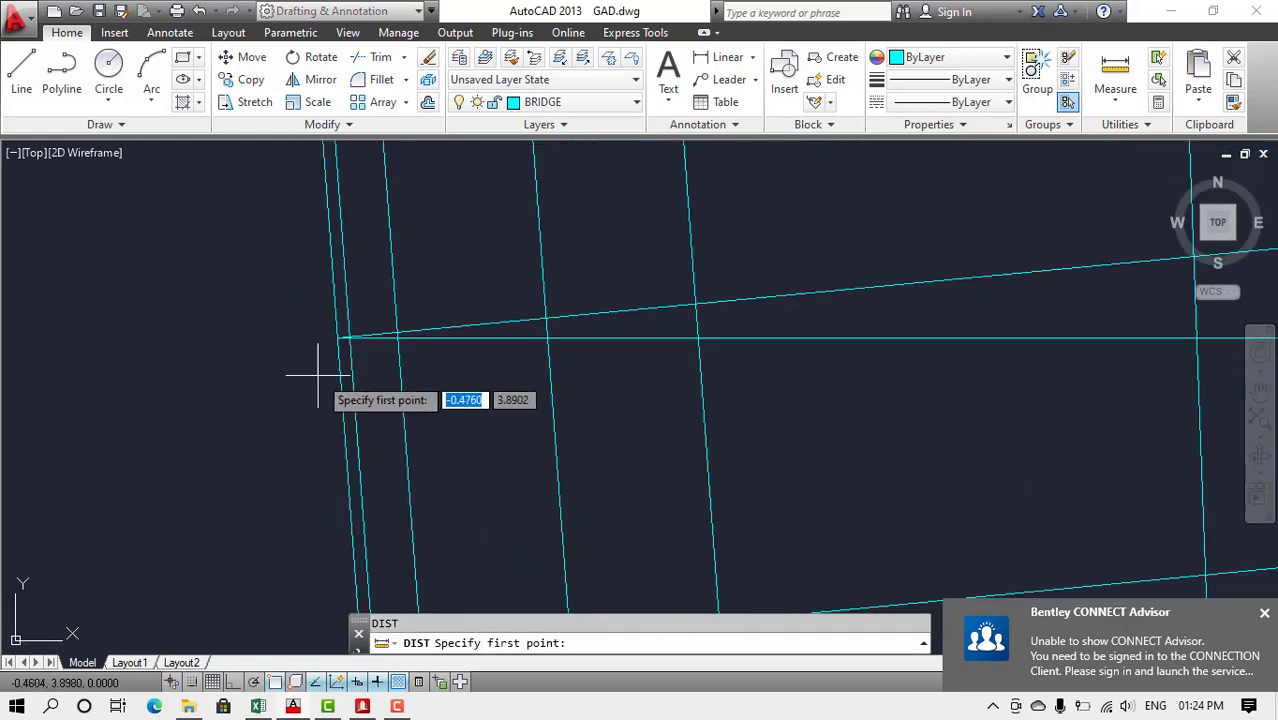
{"action": "middle_click_drag", "start_coordinate": [324, 348], "coordinate": [359, 321]}
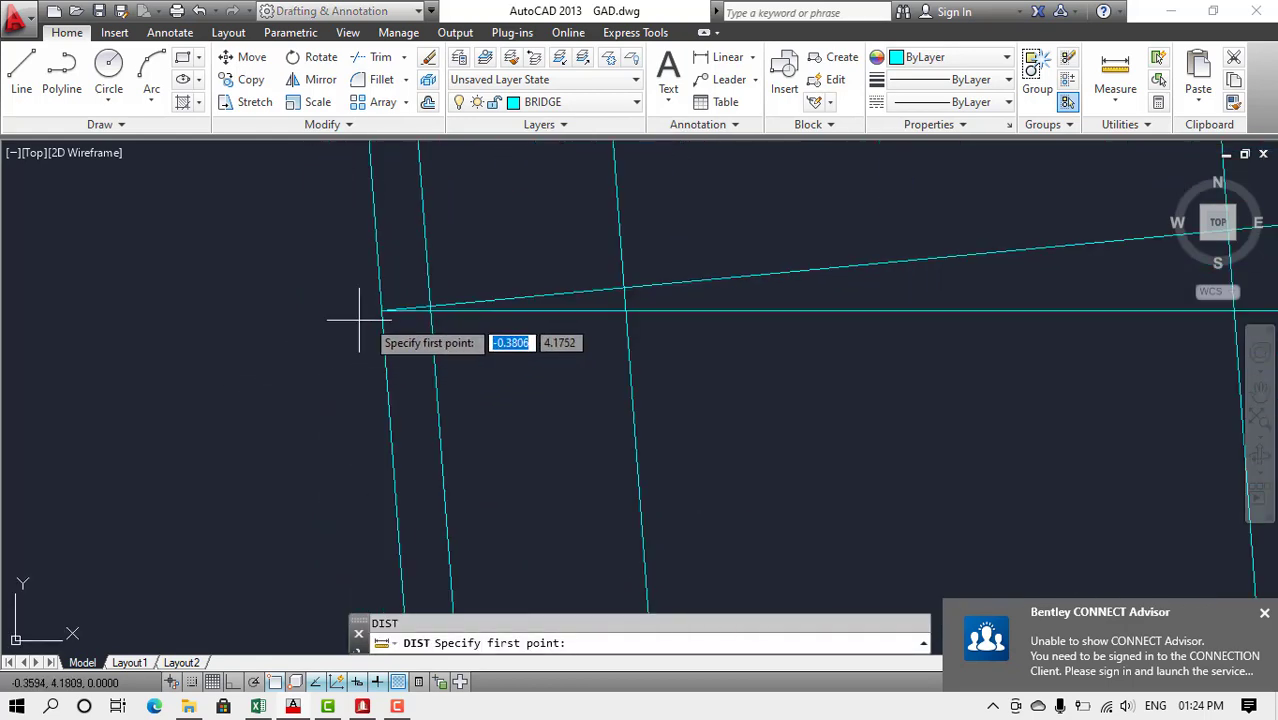
{"action": "left_click", "coordinate": [381, 311]}
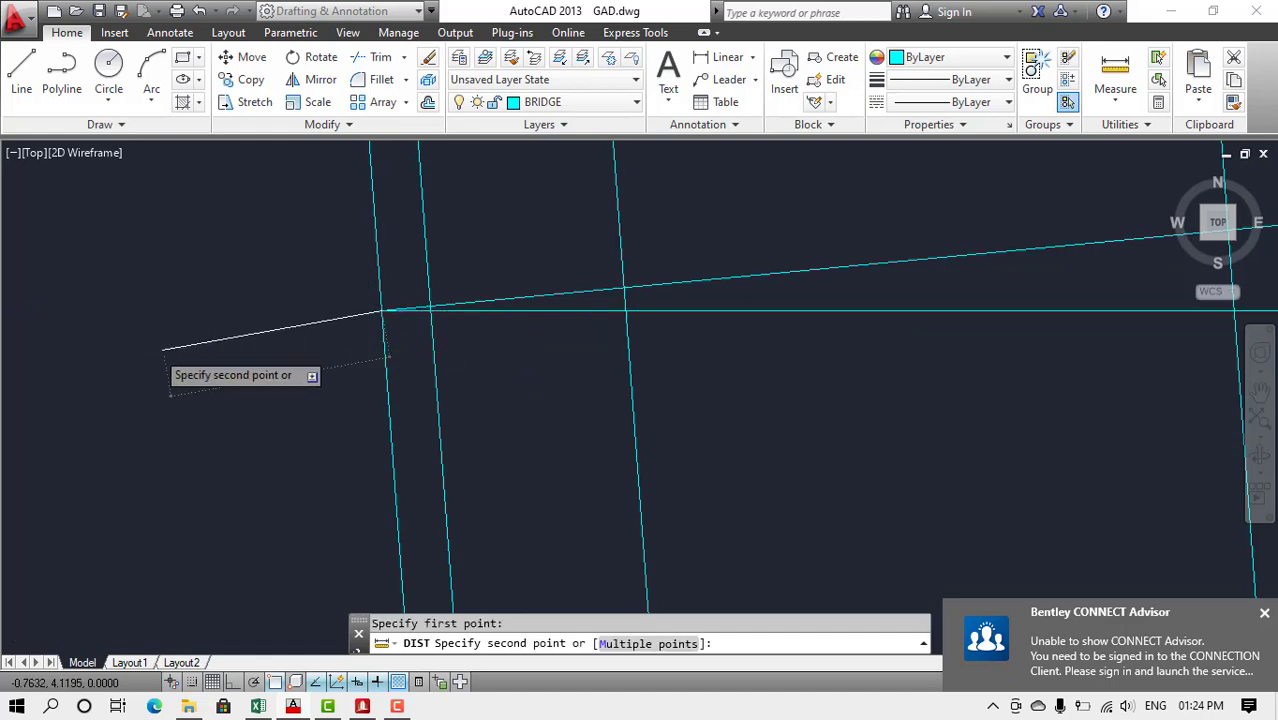
{"action": "scroll", "coordinate": [150, 350], "scroll_direction": "down", "scroll_amount": 4}
{"action": "scroll", "coordinate": [945, 380], "scroll_direction": "up", "scroll_amount": 3}
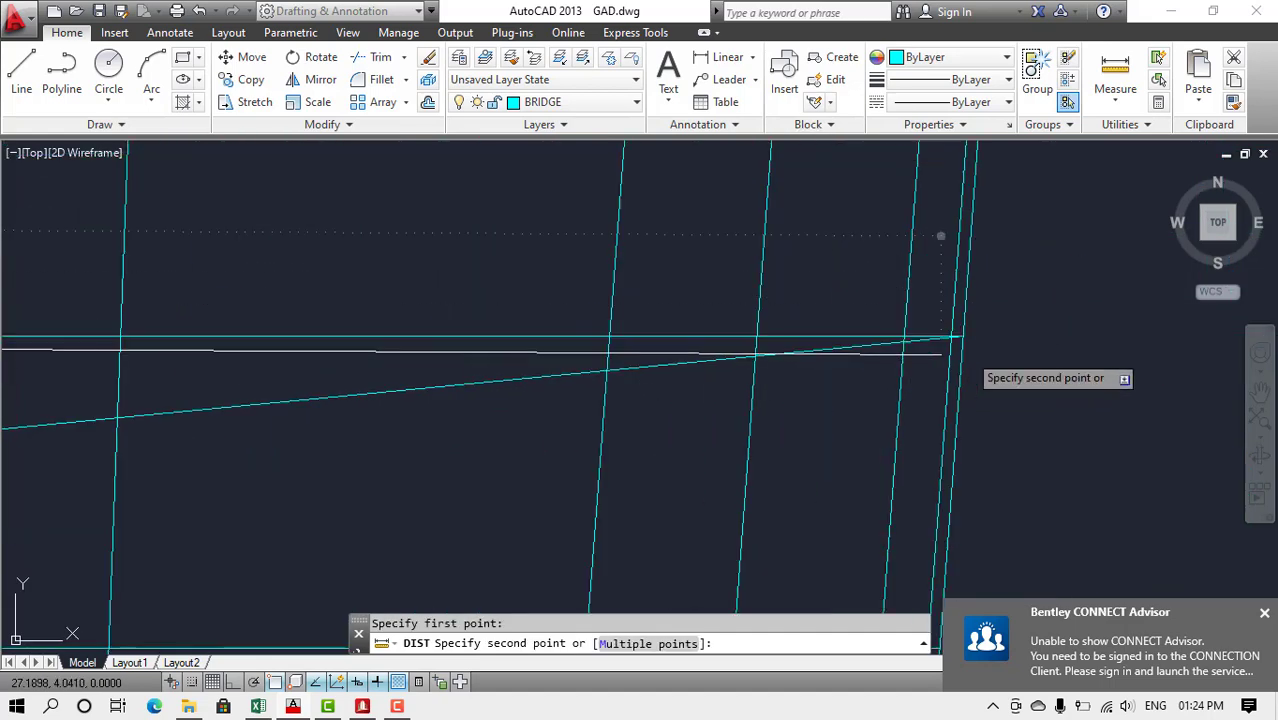
{"action": "scroll", "coordinate": [962, 345], "scroll_direction": "up", "scroll_amount": 2}
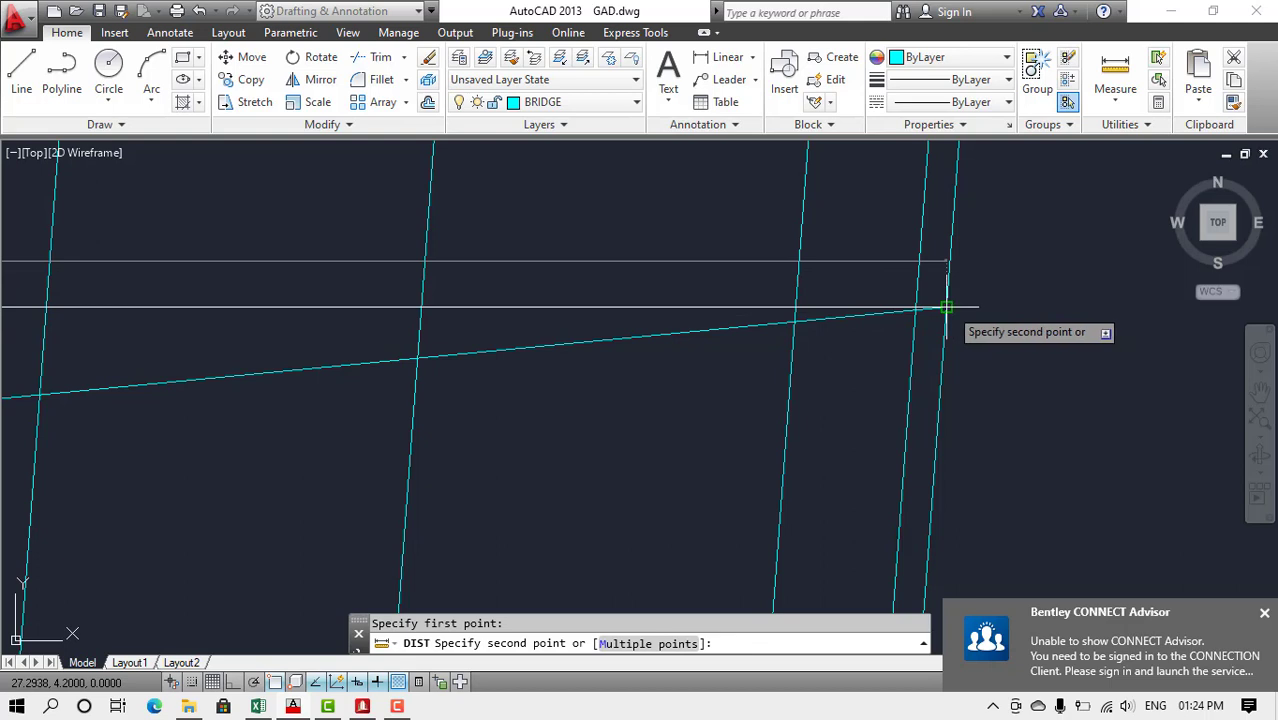
{"action": "left_click", "coordinate": [945, 307]}
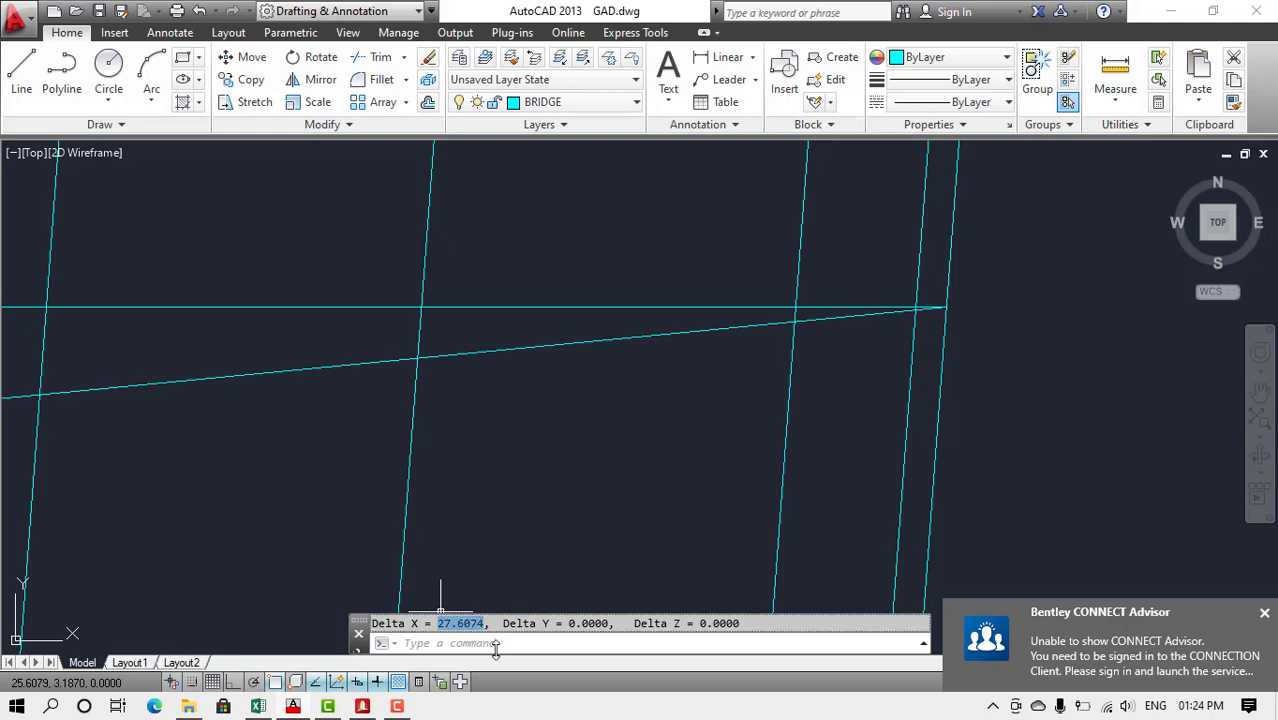
- Switch to the Staad File workbook in Excel and set the Length of Span in B2 to 27.6074
{"action": "key", "text": "alt+Tab"}
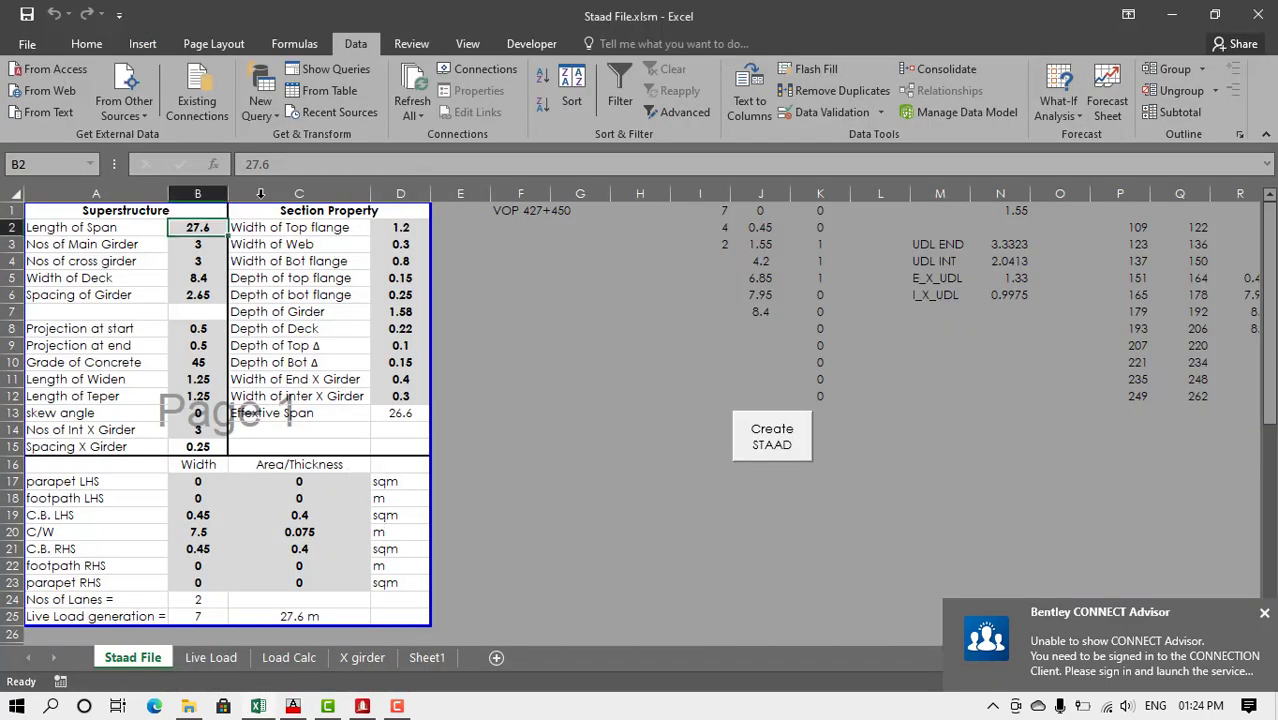
{"action": "left_click_drag", "start_coordinate": [285, 165], "coordinate": [230, 165]}
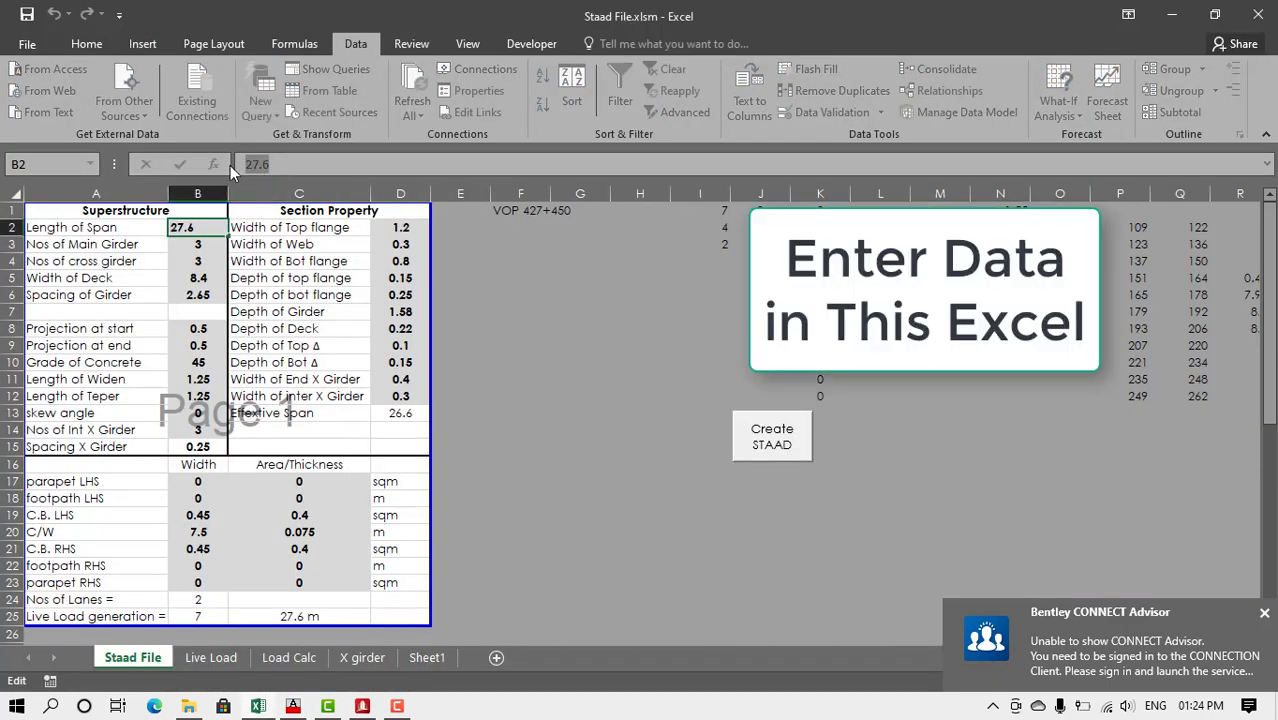
{"action": "type", "text": "27.6074"}
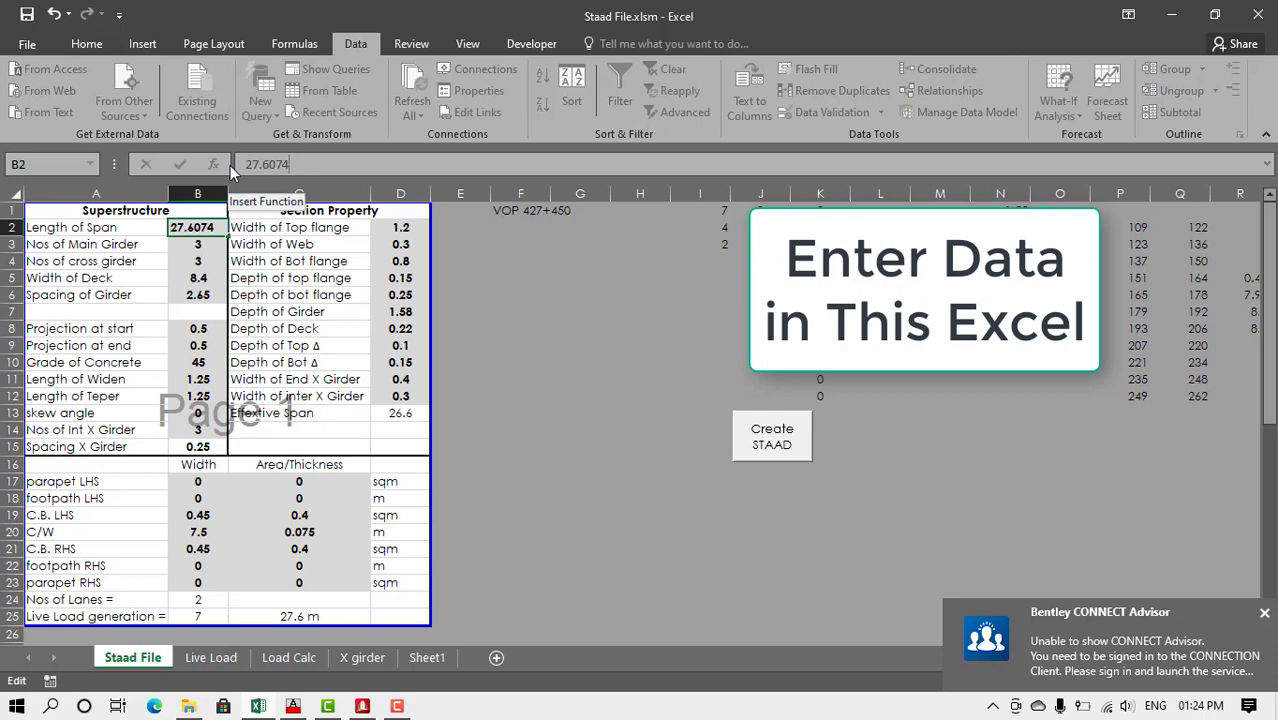
{"action": "key", "text": "Return"}
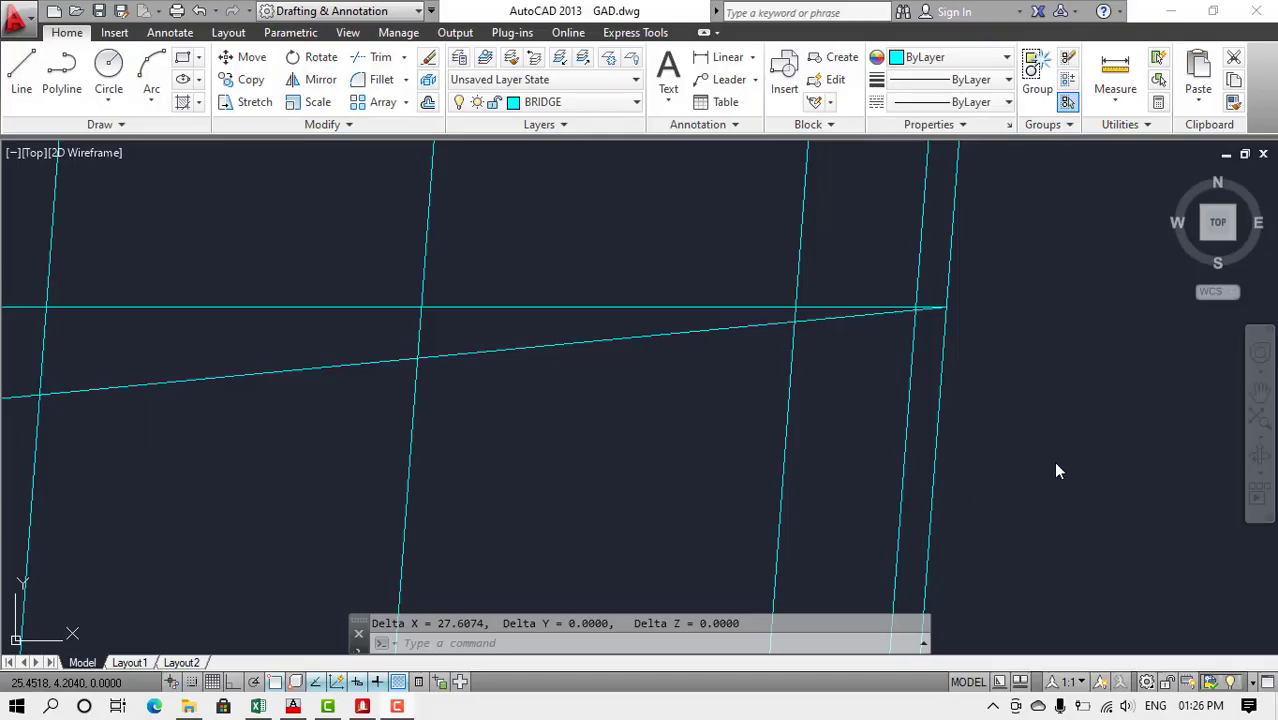
- Repeat the DIST measurement along the grid plan's middle longitudinal line in AutoCAD, from end point to end point
{"action": "scroll", "coordinate": [1057, 455], "scroll_direction": "down", "scroll_amount": 5}
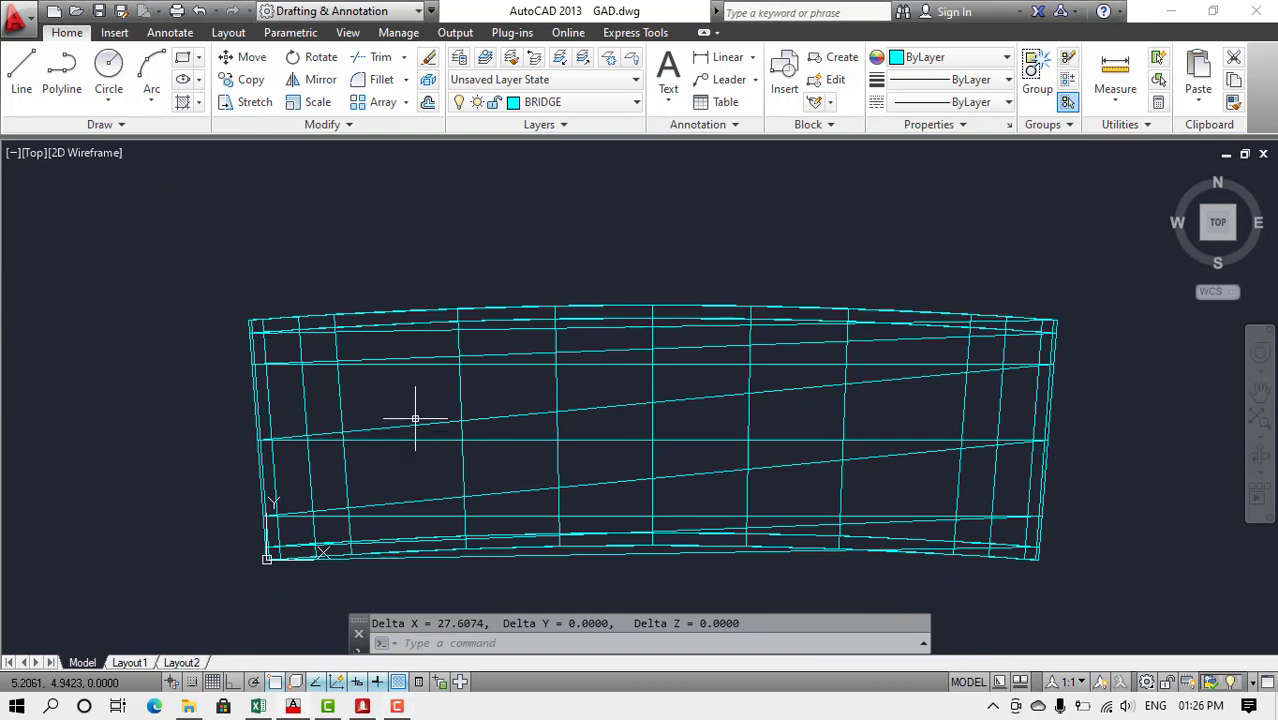
{"action": "type", "text": "d"}
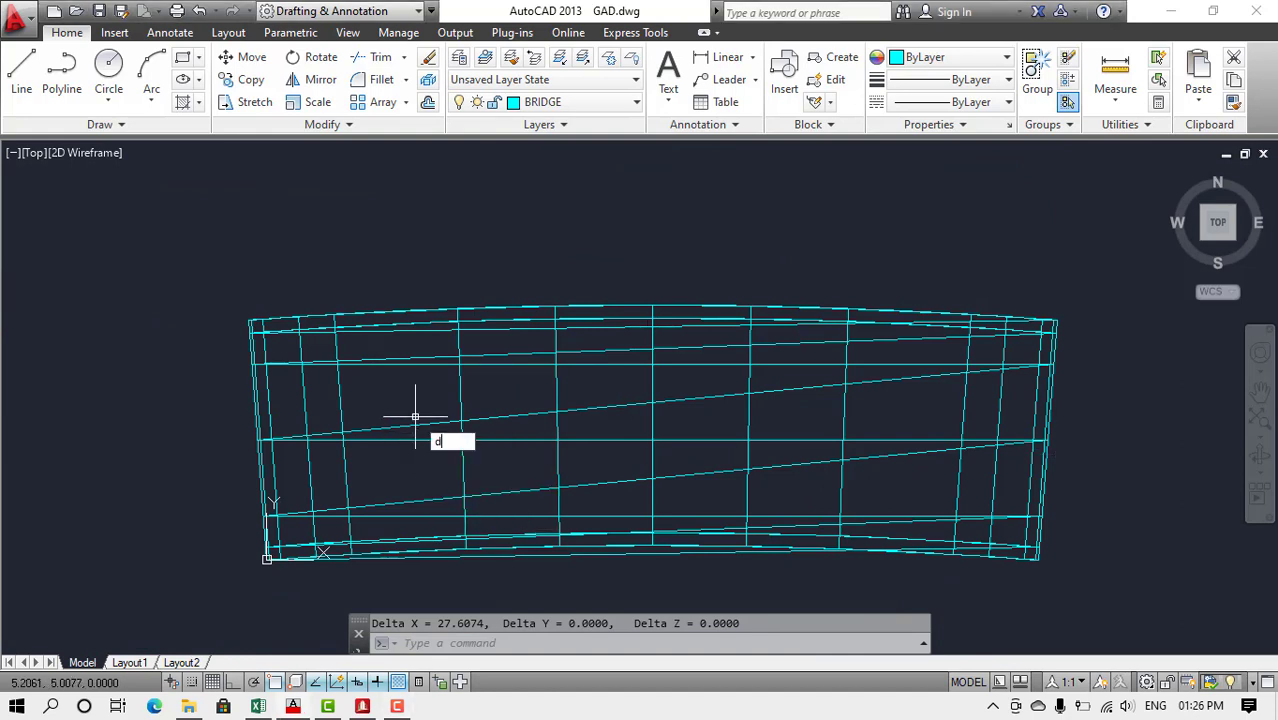
{"action": "type", "text": "i"}
{"action": "key", "text": "Return"}
{"action": "scroll", "coordinate": [289, 440], "scroll_direction": "up", "scroll_amount": 5}
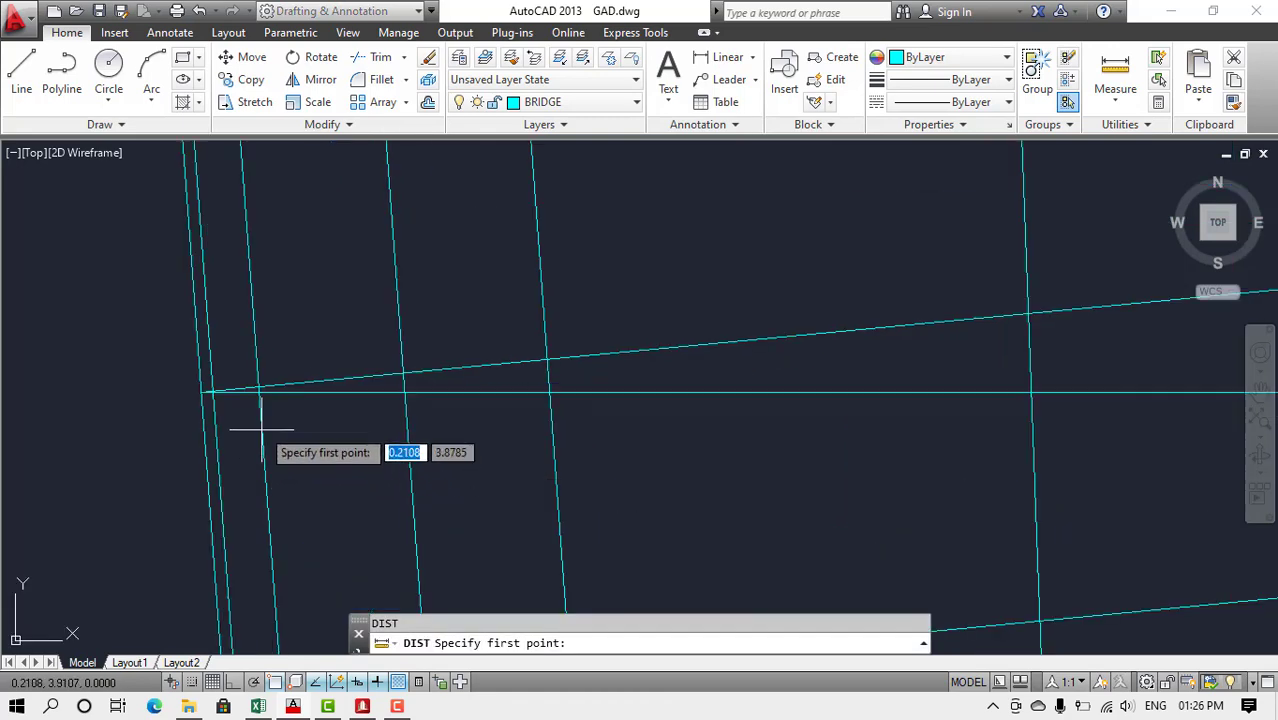
{"action": "left_click", "coordinate": [201, 392]}
{"action": "scroll", "coordinate": [120, 420], "scroll_direction": "down", "scroll_amount": 5}
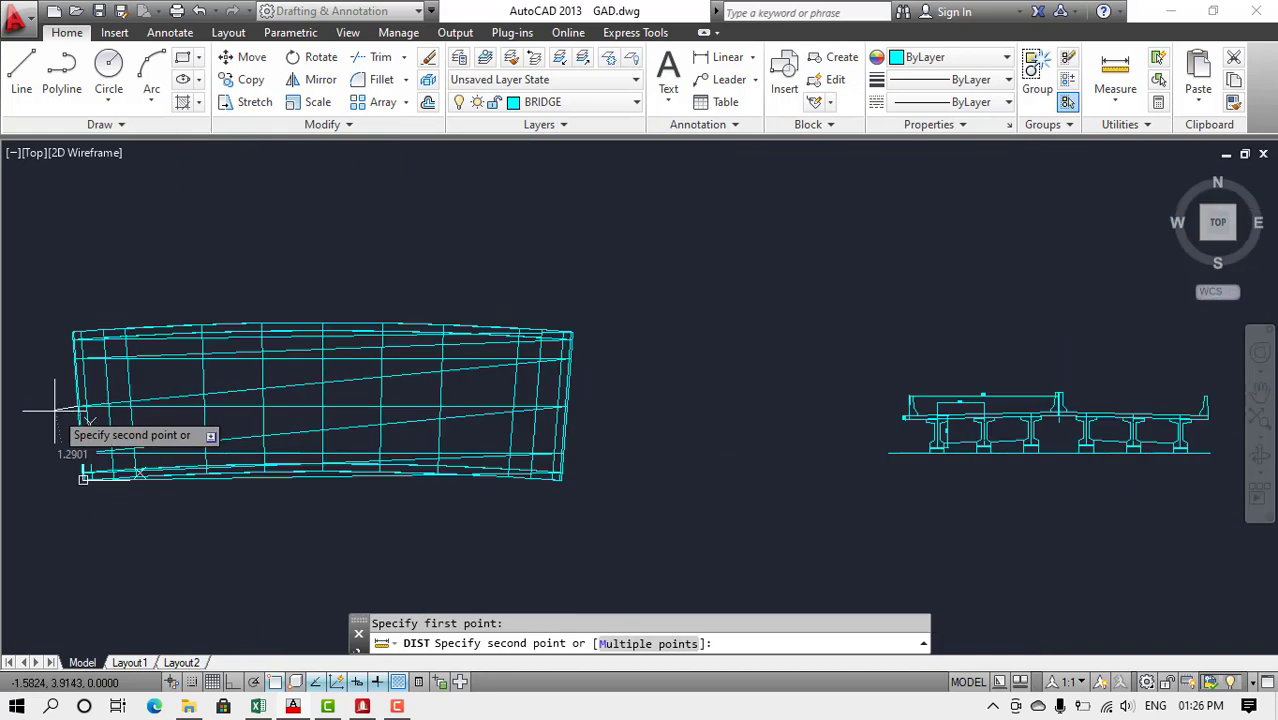
{"action": "scroll", "coordinate": [540, 435], "scroll_direction": "up", "scroll_amount": 5}
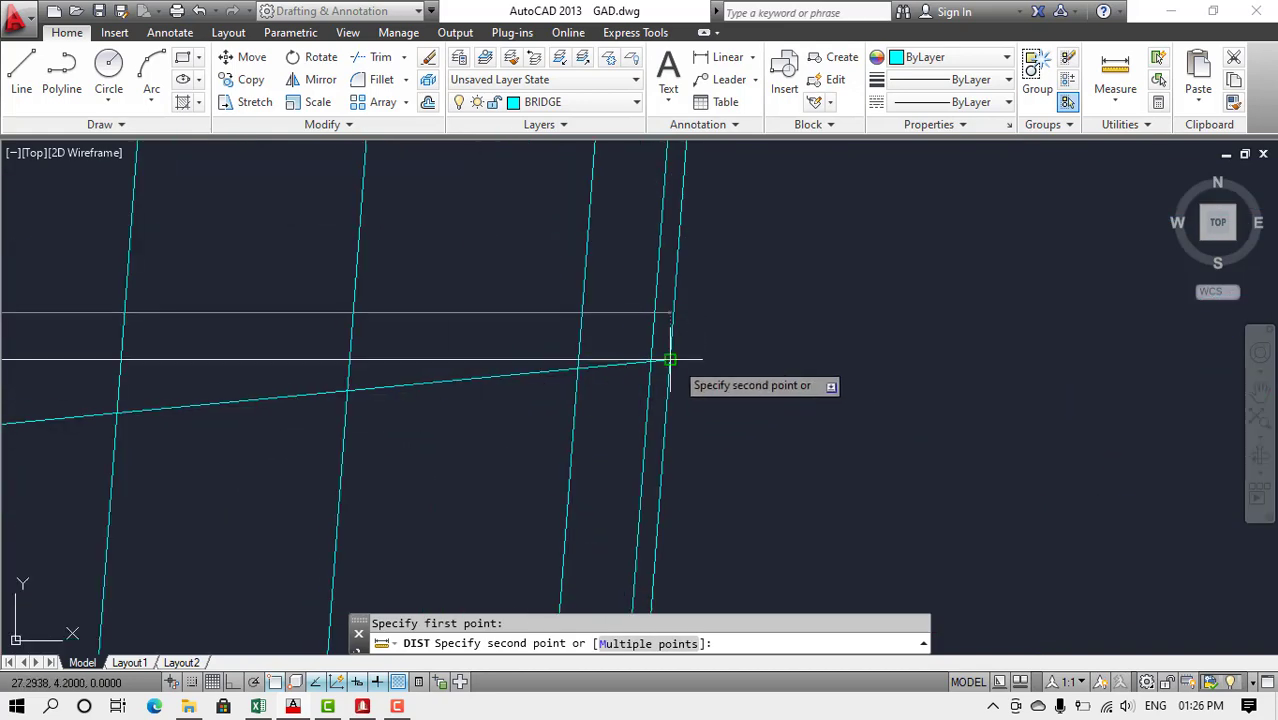
{"action": "left_click", "coordinate": [670, 360]}
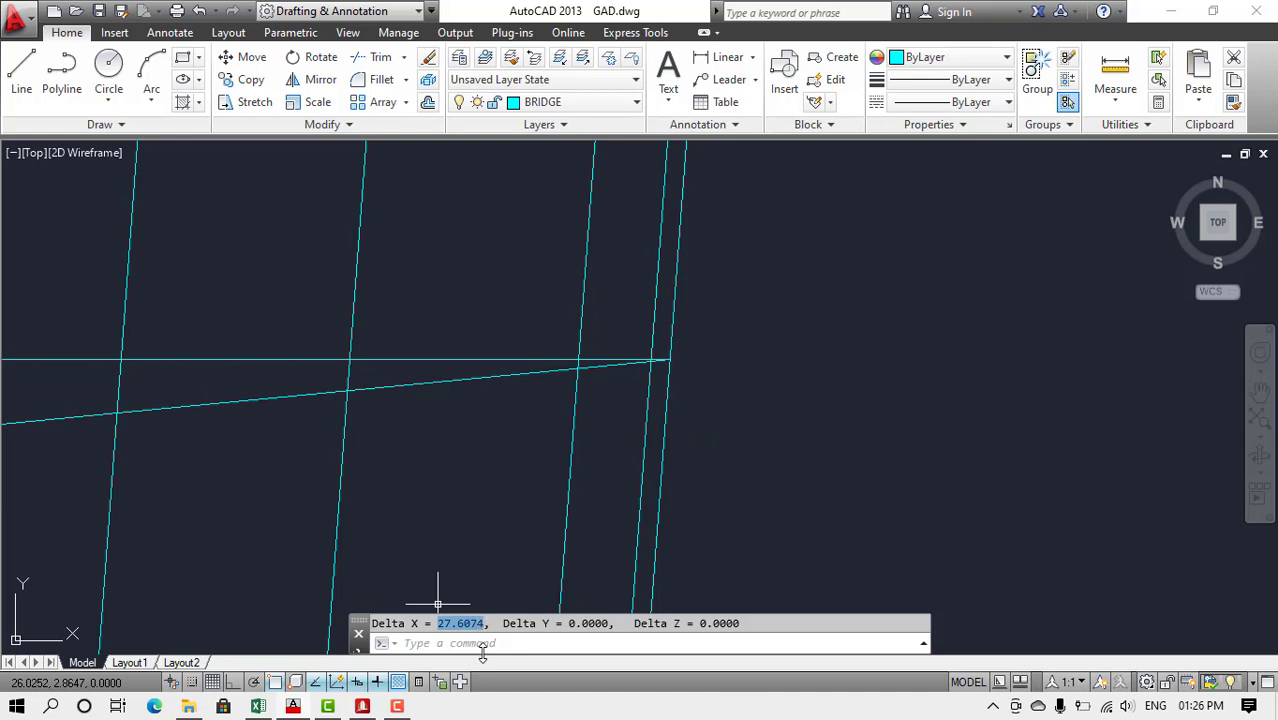
- Return to the Staad File workbook and re-enter 27.6074 as the Length of Span in B2
{"action": "key", "text": "alt+Tab"}
{"action": "key", "text": "alt+Tab"}
{"action": "key", "text": "alt+Tab"}
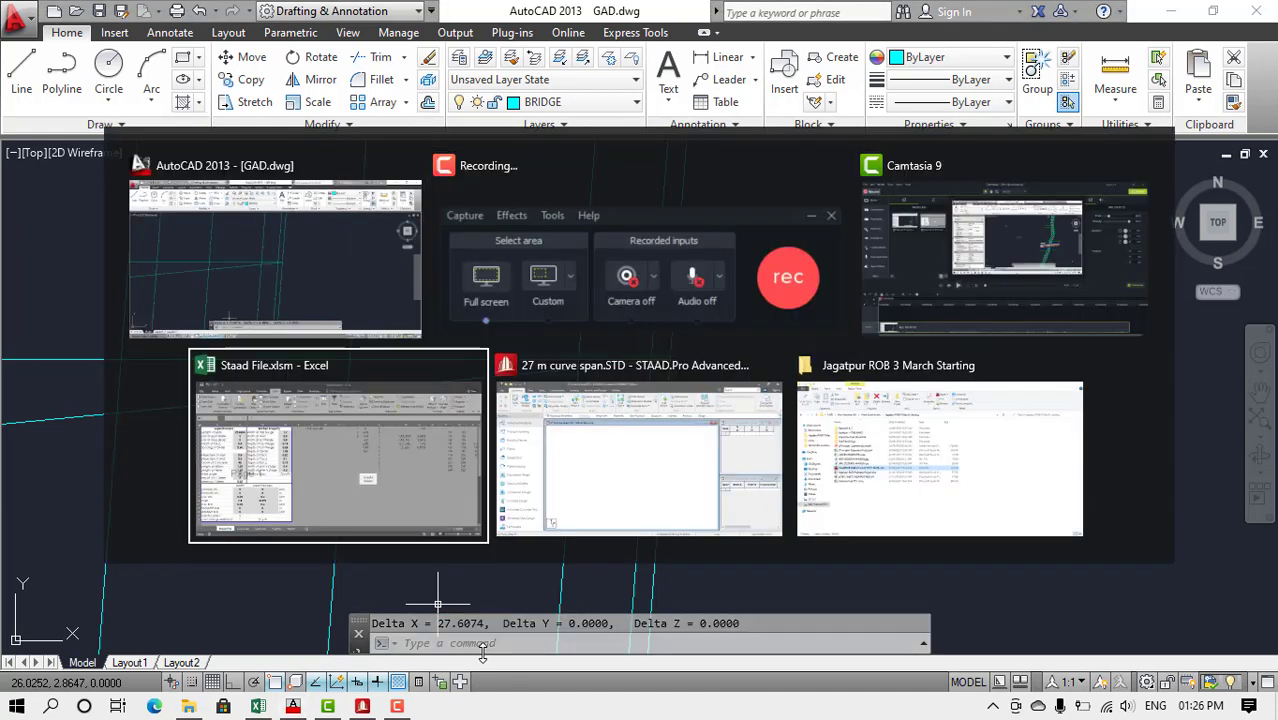
{"action": "key", "text": "Up"}
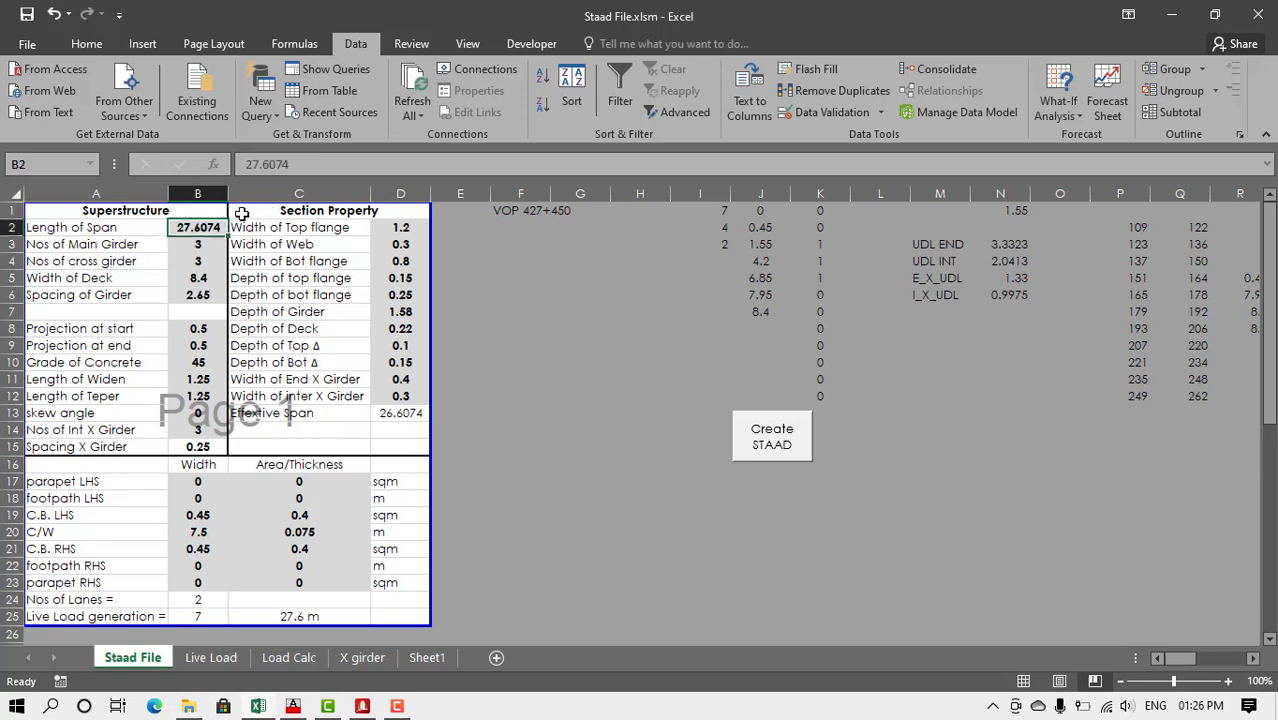
{"action": "left_click_drag", "start_coordinate": [298, 169], "coordinate": [250, 158]}
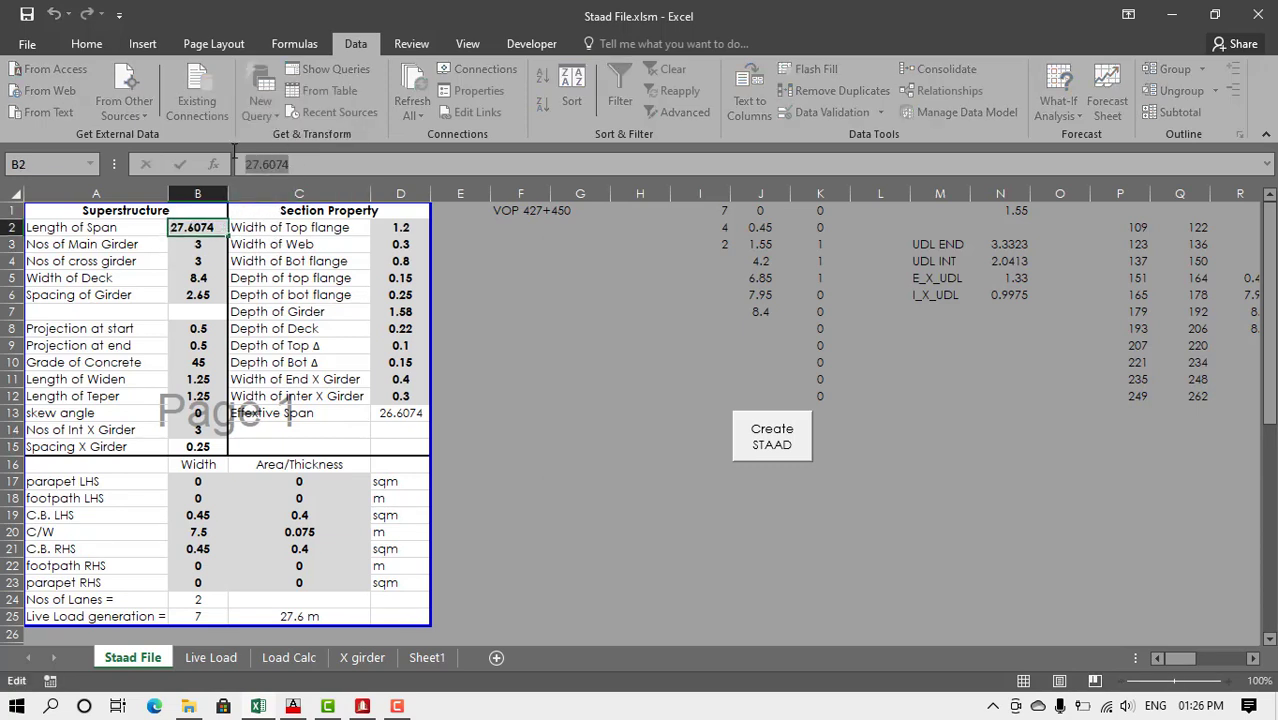
{"action": "key", "text": "End"}
{"action": "key", "text": "Return"}
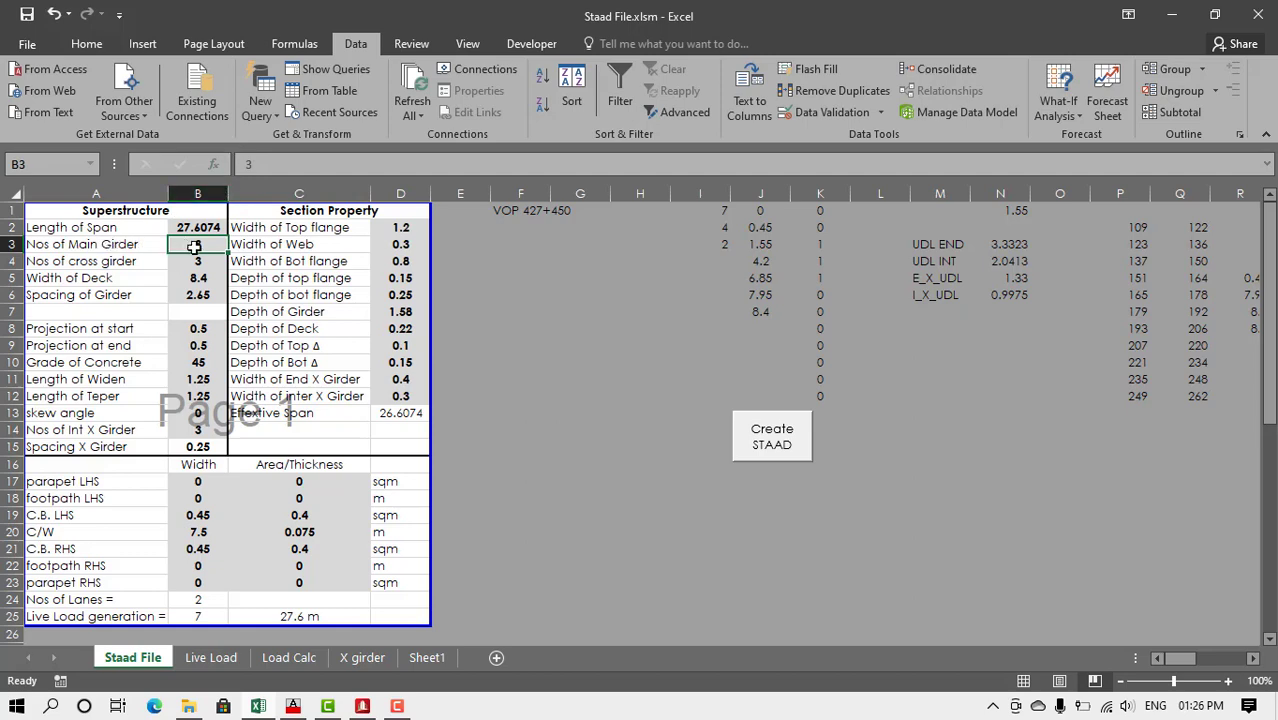
- Switch to AutoCAD and select the centre lines of the cross-section's first three girders to check the number of main girders
{"action": "key", "text": "alt+Tab"}
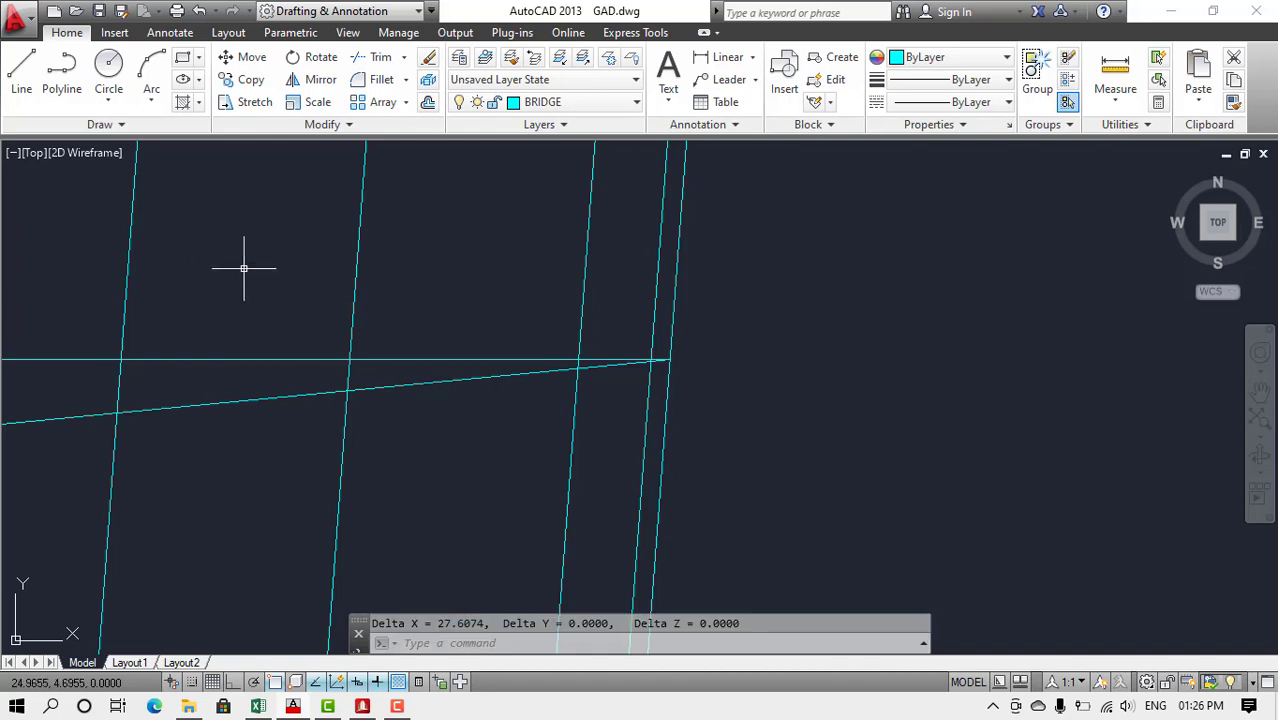
{"action": "scroll", "coordinate": [245, 268], "scroll_direction": "down", "scroll_amount": 5}
{"action": "scroll", "coordinate": [913, 360], "scroll_direction": "up", "scroll_amount": 5}
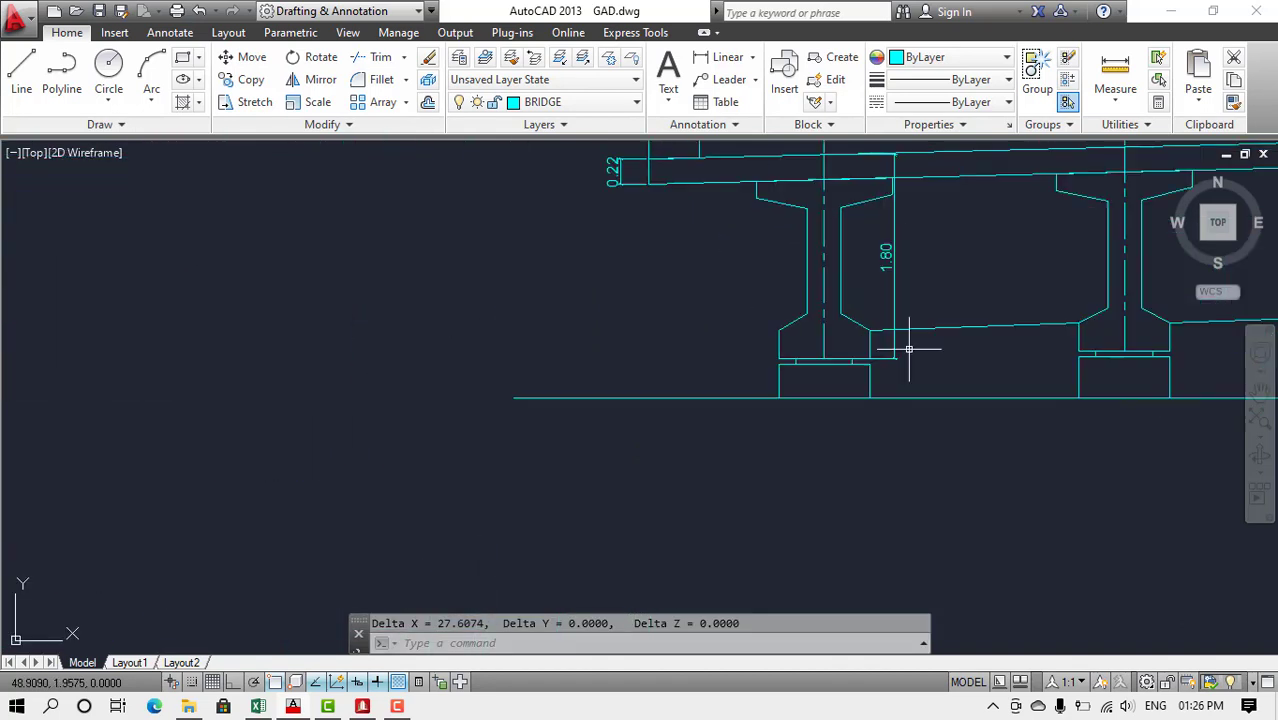
{"action": "left_click", "coordinate": [826, 338]}
{"action": "scroll", "coordinate": [549, 365], "scroll_direction": "down", "scroll_amount": 2}
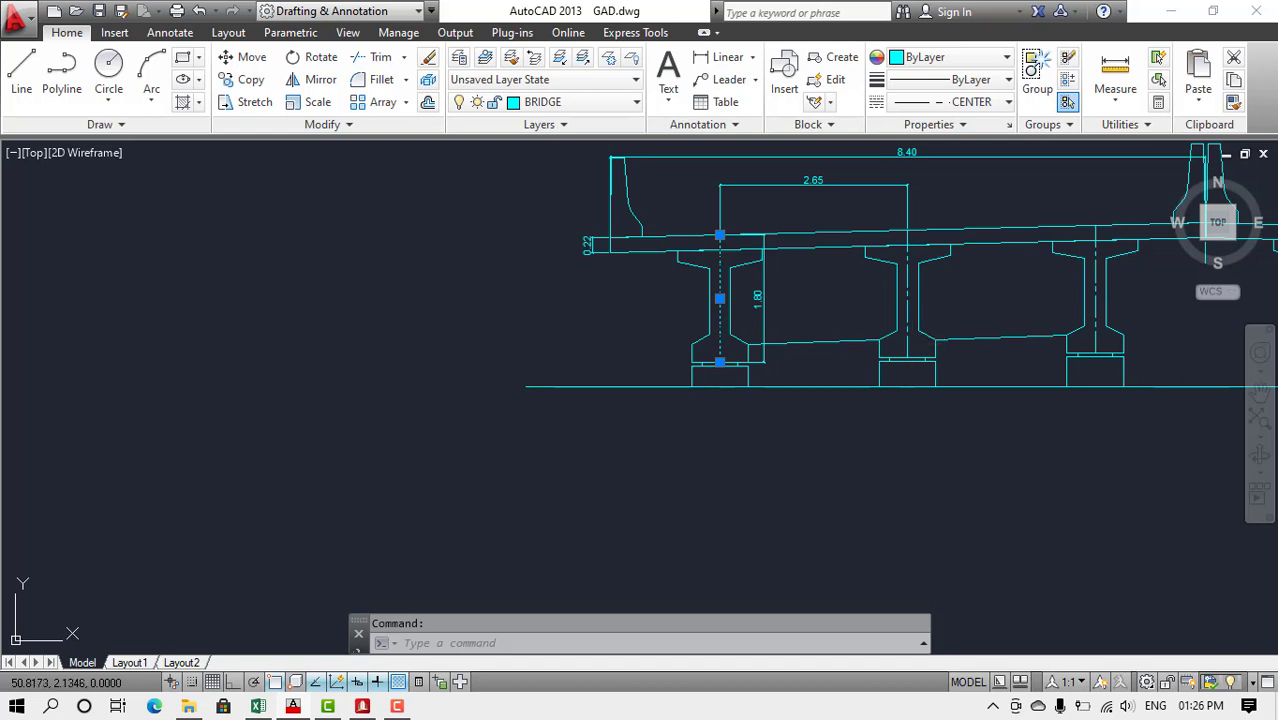
{"action": "left_click", "coordinate": [908, 332]}
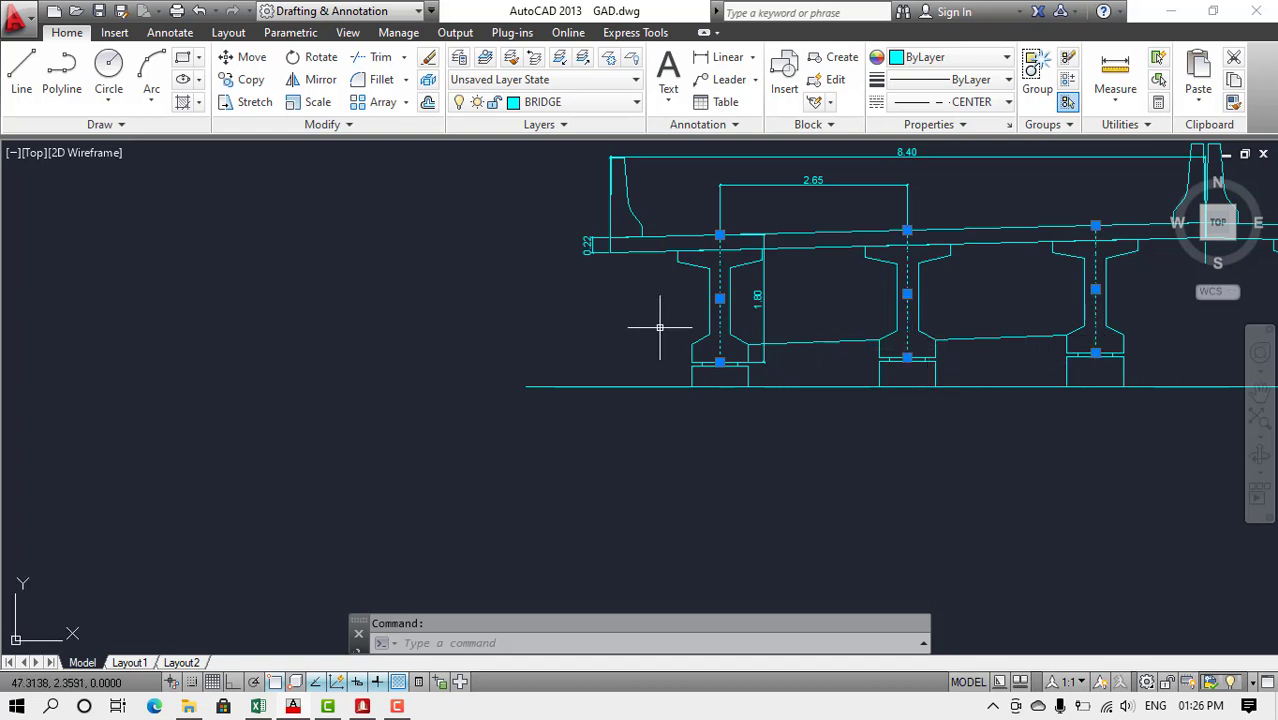
- Select the number of cross girders in B4 of the Excel workbook, then select the grid plan's three intermediate cross-girder lines in AutoCAD to check it
{"action": "key", "text": "alt+Tab"}
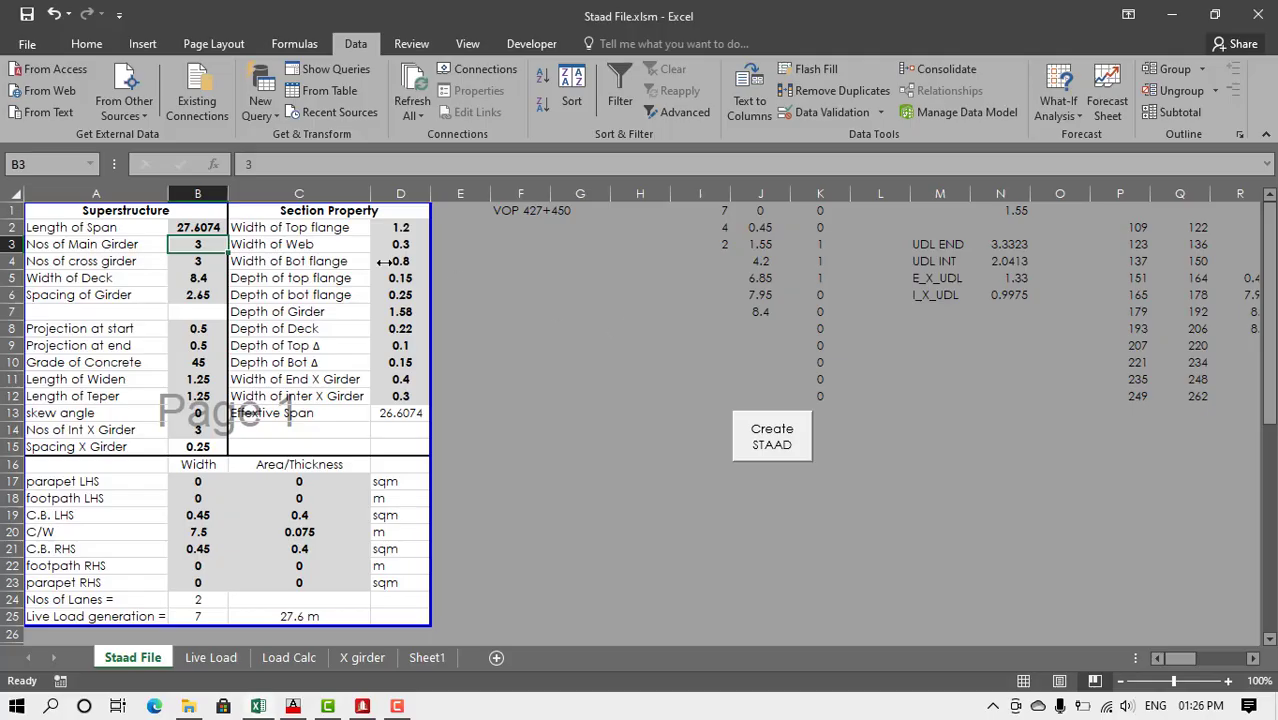
{"action": "left_click", "coordinate": [198, 263]}
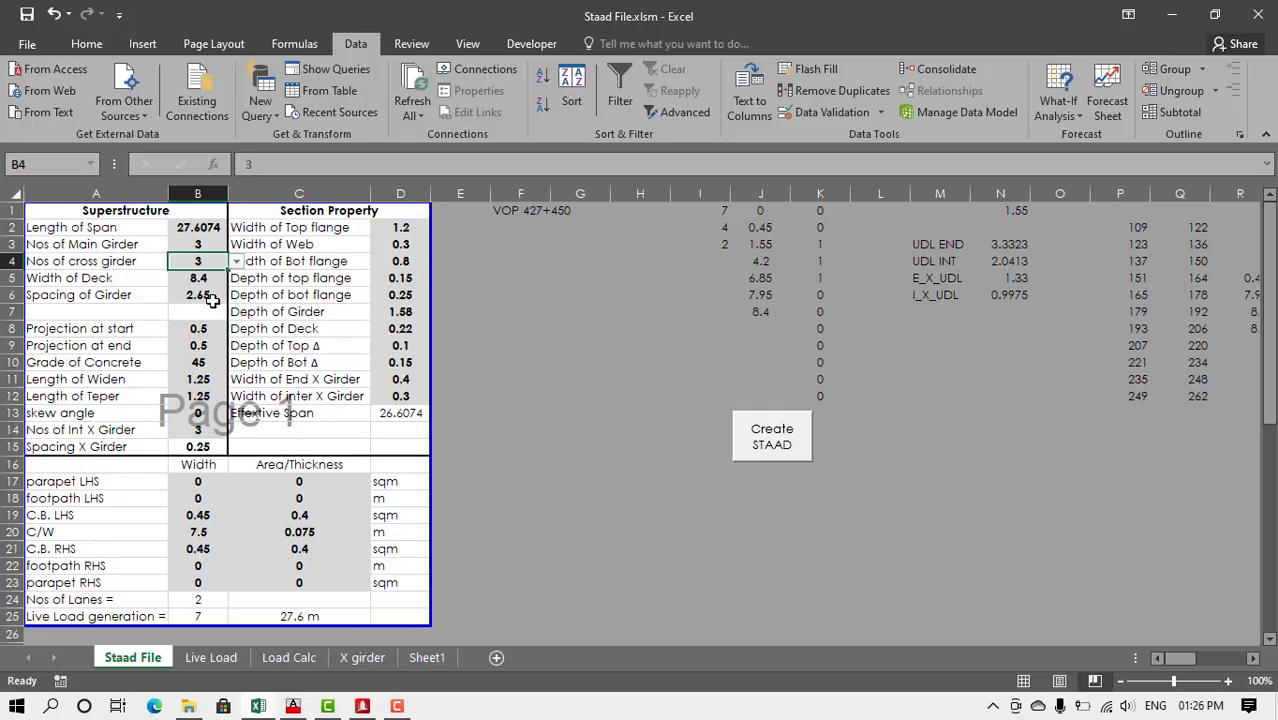
{"action": "key", "text": "alt+Tab"}
{"action": "scroll", "coordinate": [715, 390], "scroll_direction": "down", "scroll_amount": 3}
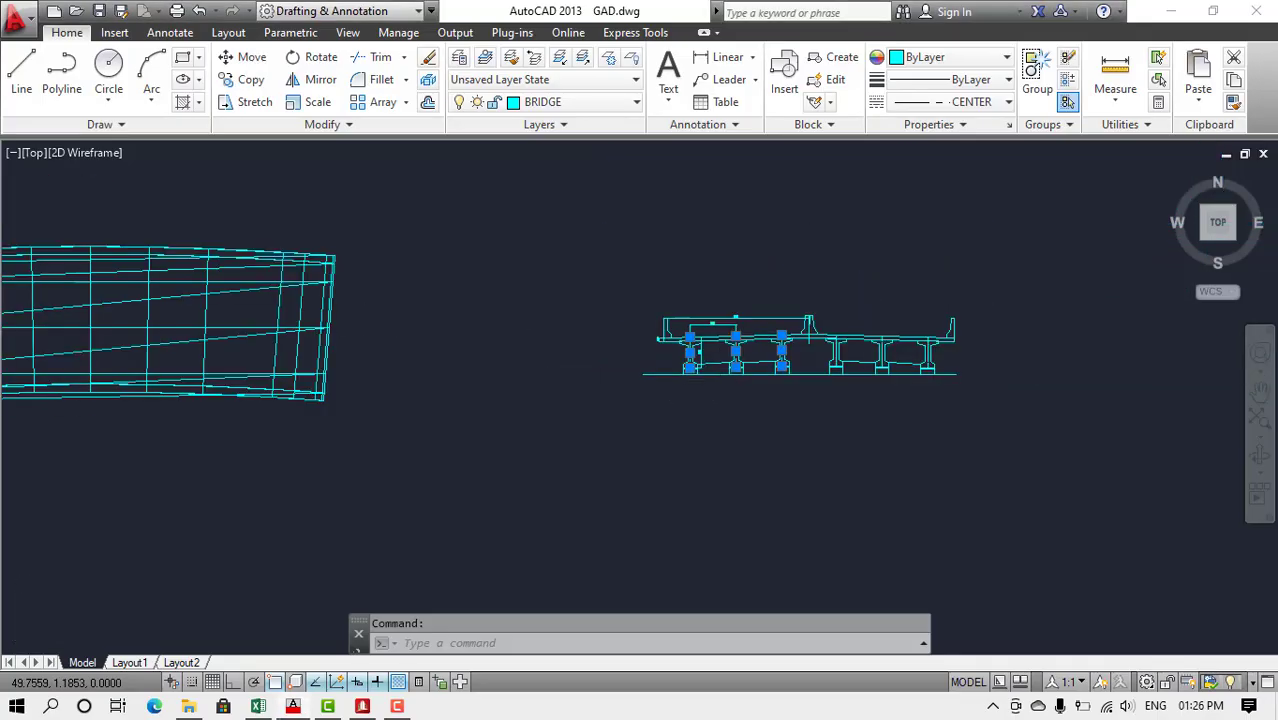
{"action": "scroll", "coordinate": [715, 390], "scroll_direction": "down", "scroll_amount": 2}
{"action": "scroll", "coordinate": [200, 355], "scroll_direction": "up", "scroll_amount": 6}
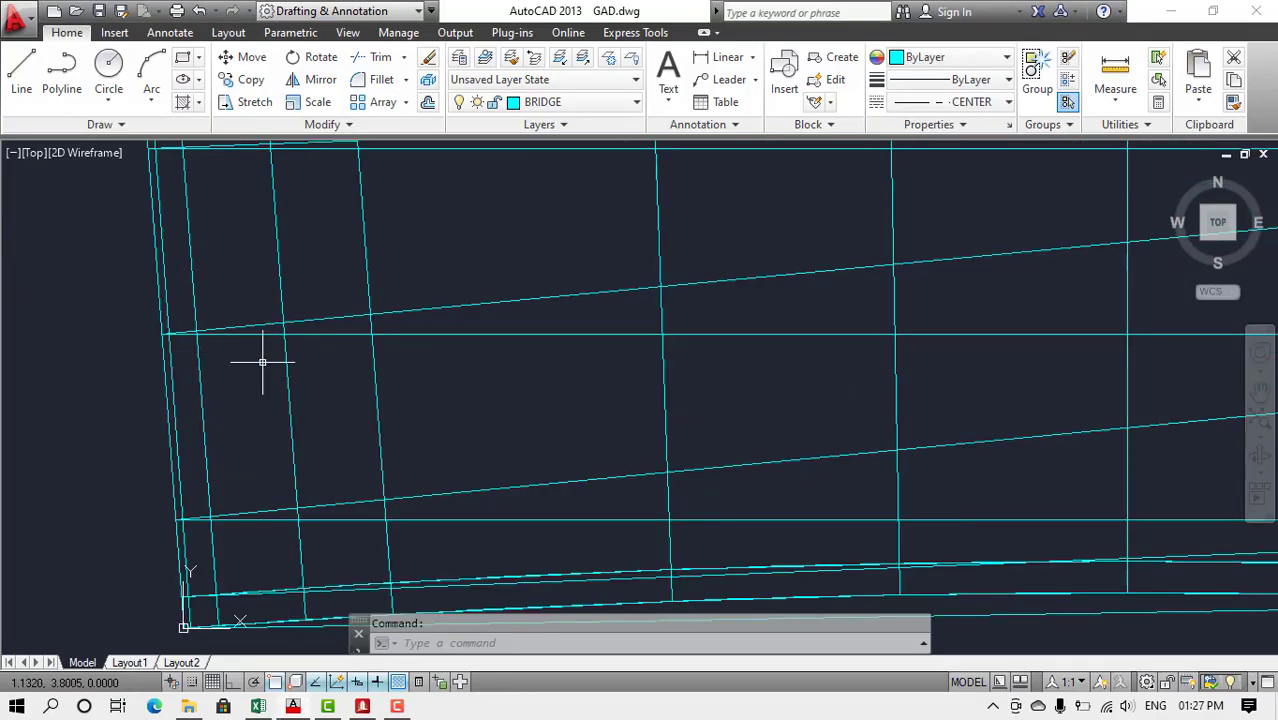
{"action": "scroll", "coordinate": [262, 362], "scroll_direction": "down", "scroll_amount": 2}
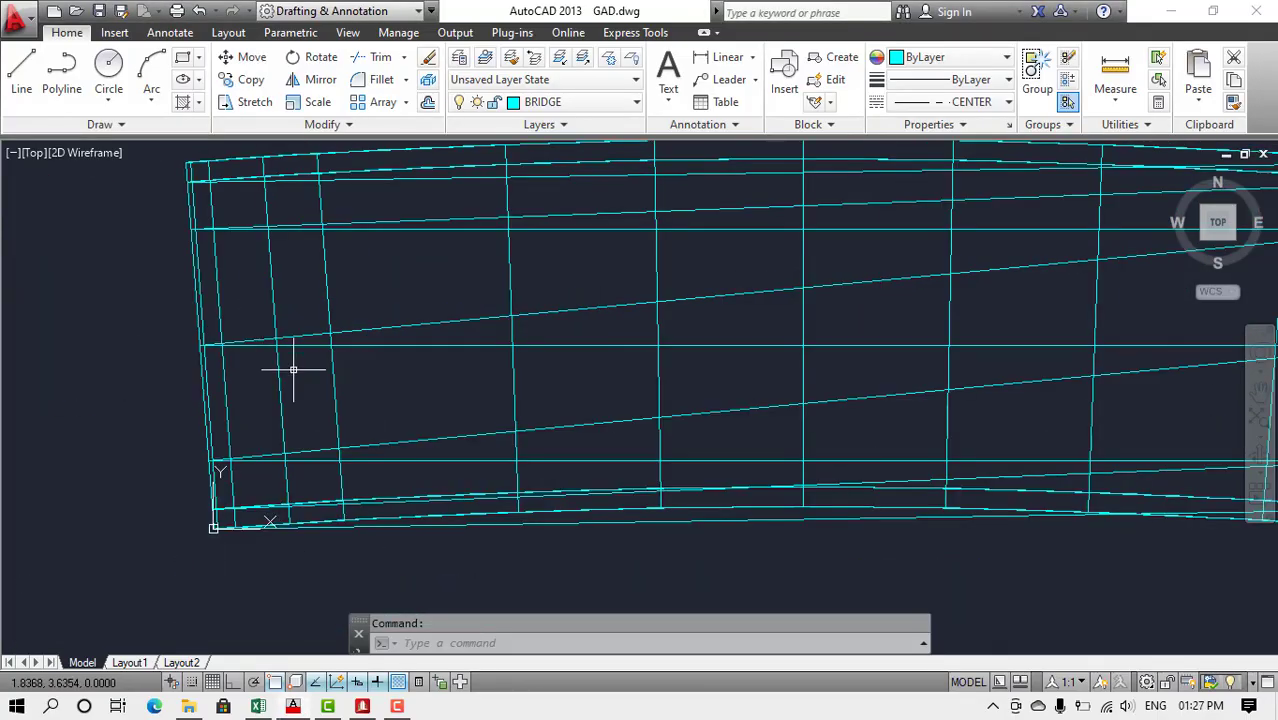
{"action": "left_click", "coordinate": [513, 376]}
{"action": "scroll", "coordinate": [363, 403], "scroll_direction": "down", "scroll_amount": 2}
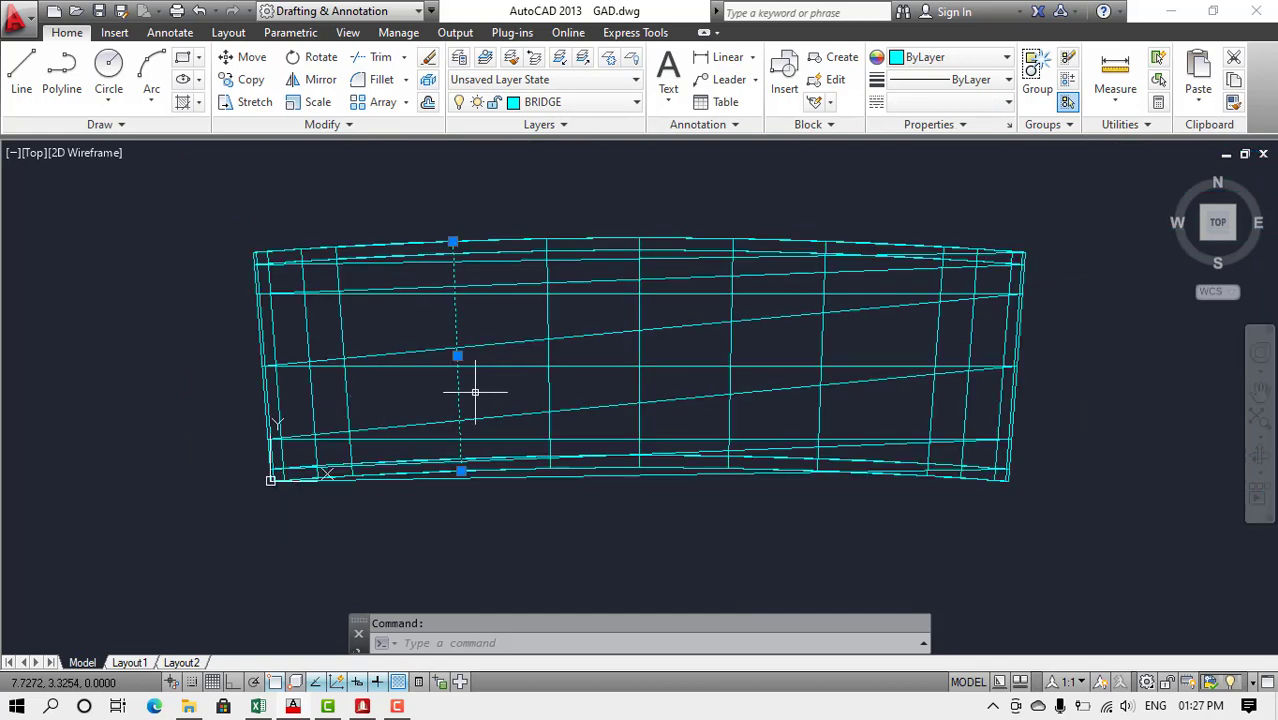
{"action": "left_click", "coordinate": [637, 383]}
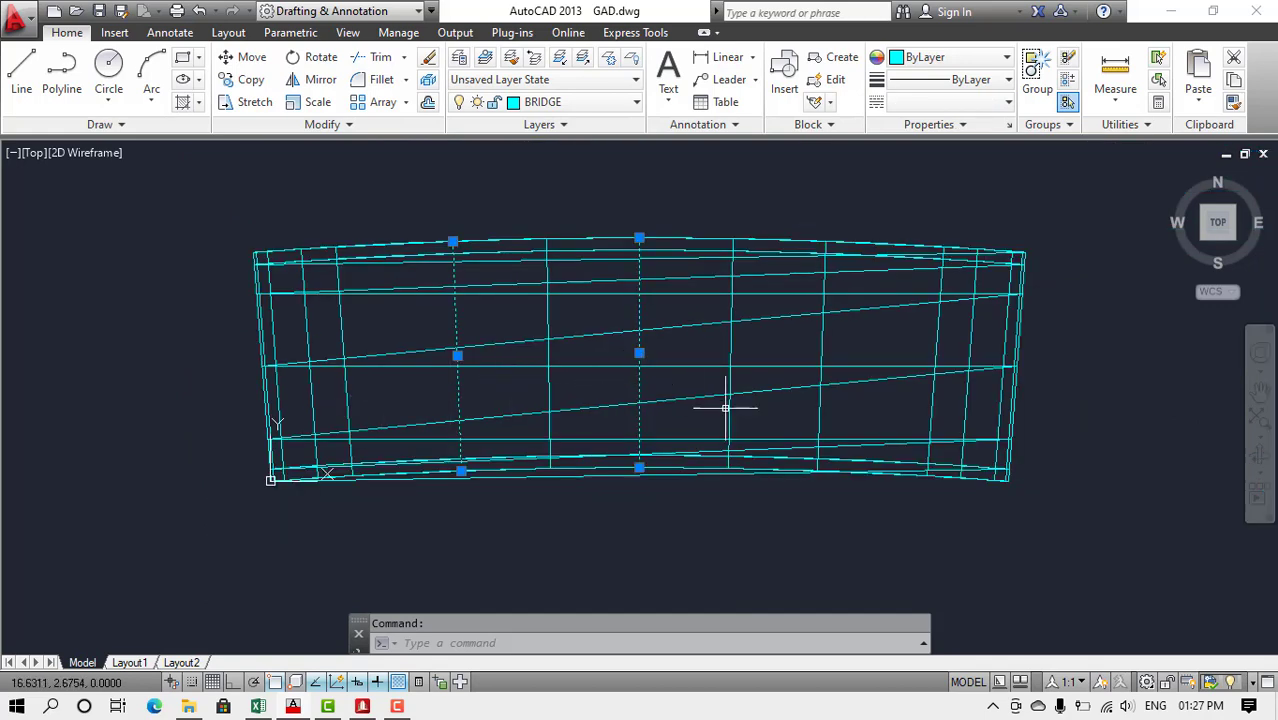
{"action": "left_click", "coordinate": [820, 414]}
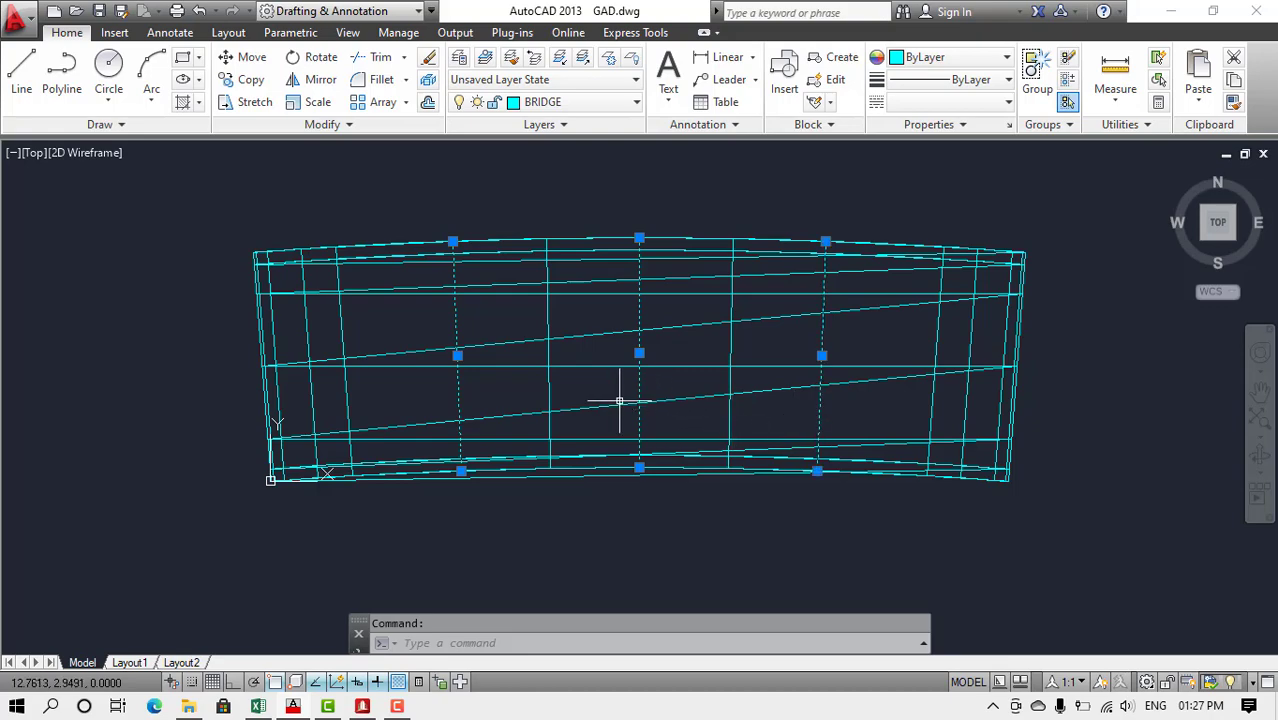
- Select Width of Deck in B5 of the Excel workbook, then measure the grid plan's mid-span transverse line edge to edge in AutoCAD with DIST
{"action": "key", "text": "alt+Tab"}
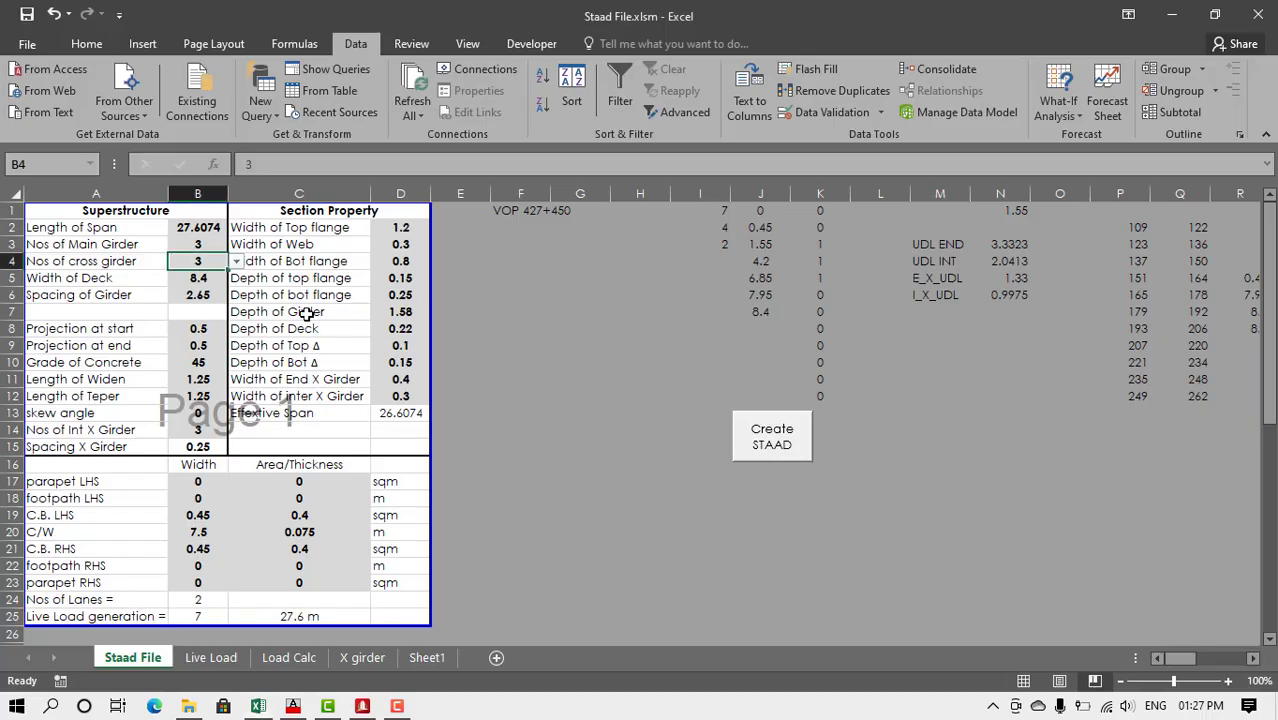
{"action": "left_click", "coordinate": [199, 277]}
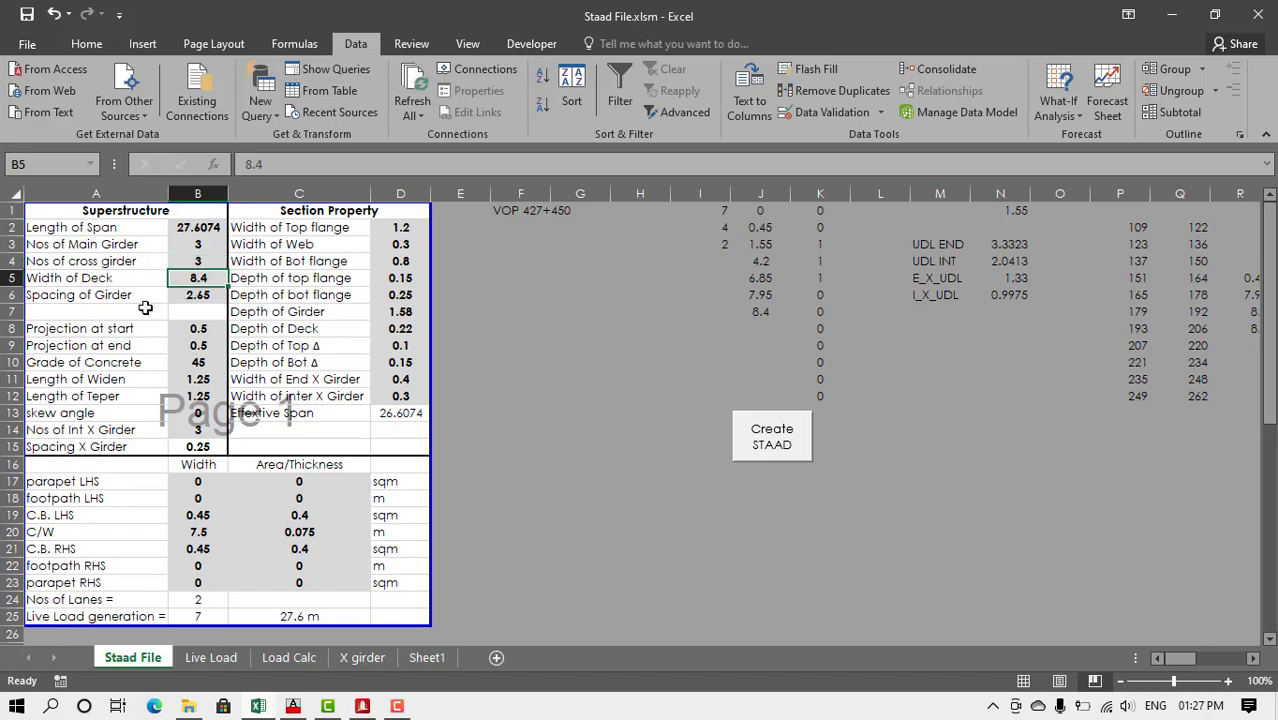
{"action": "key", "text": "alt+Tab"}
{"action": "scroll", "coordinate": [86, 305], "scroll_direction": "down", "scroll_amount": 5}
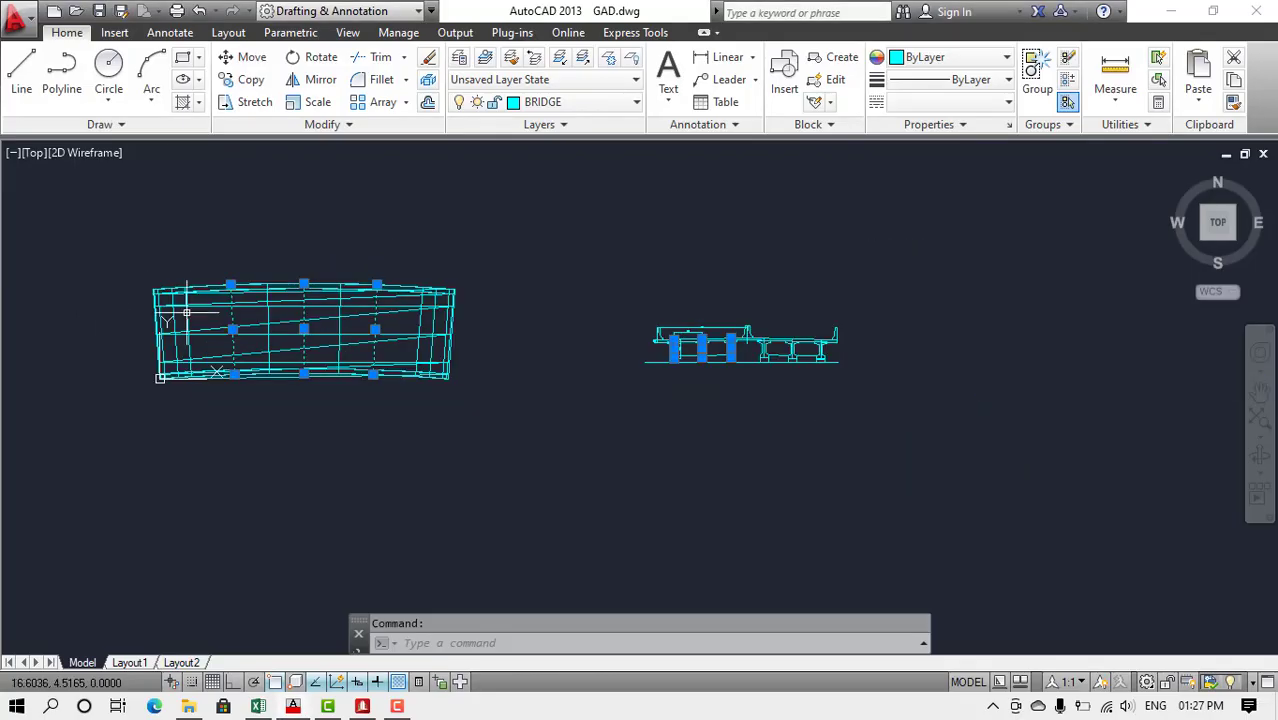
{"action": "scroll", "coordinate": [310, 289], "scroll_direction": "up", "scroll_amount": 4}
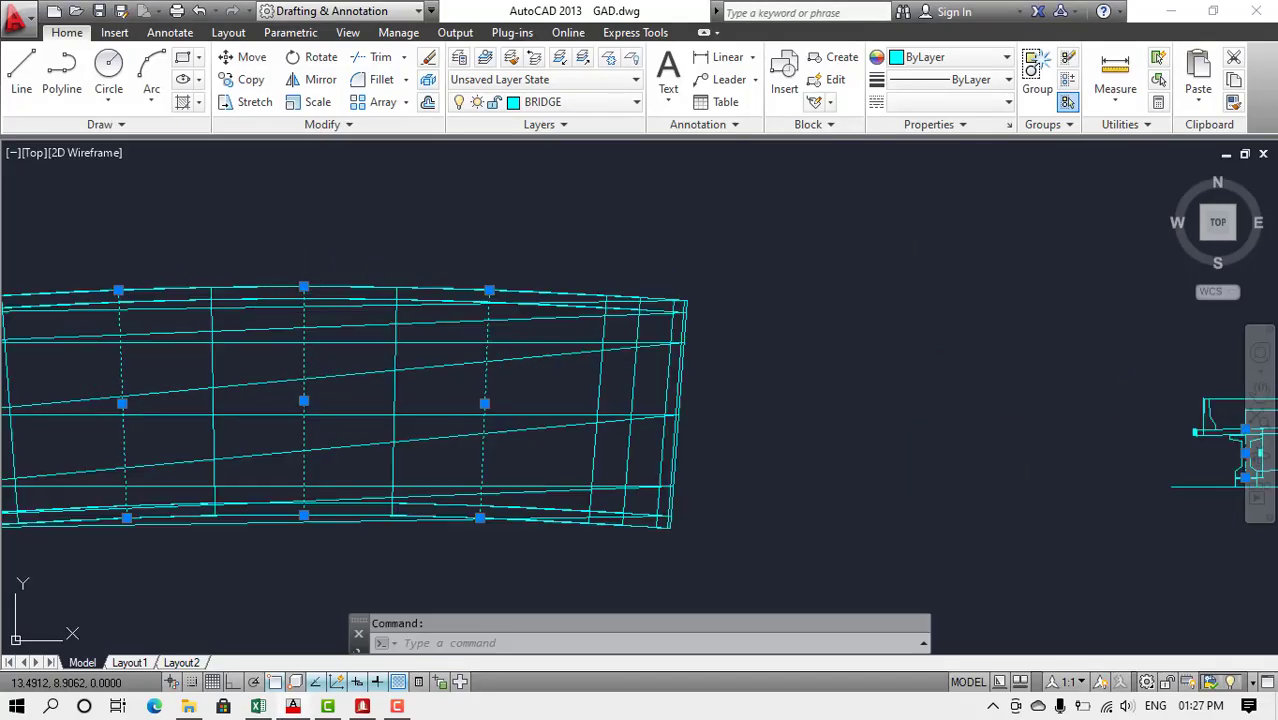
{"action": "key", "text": "Escape"}
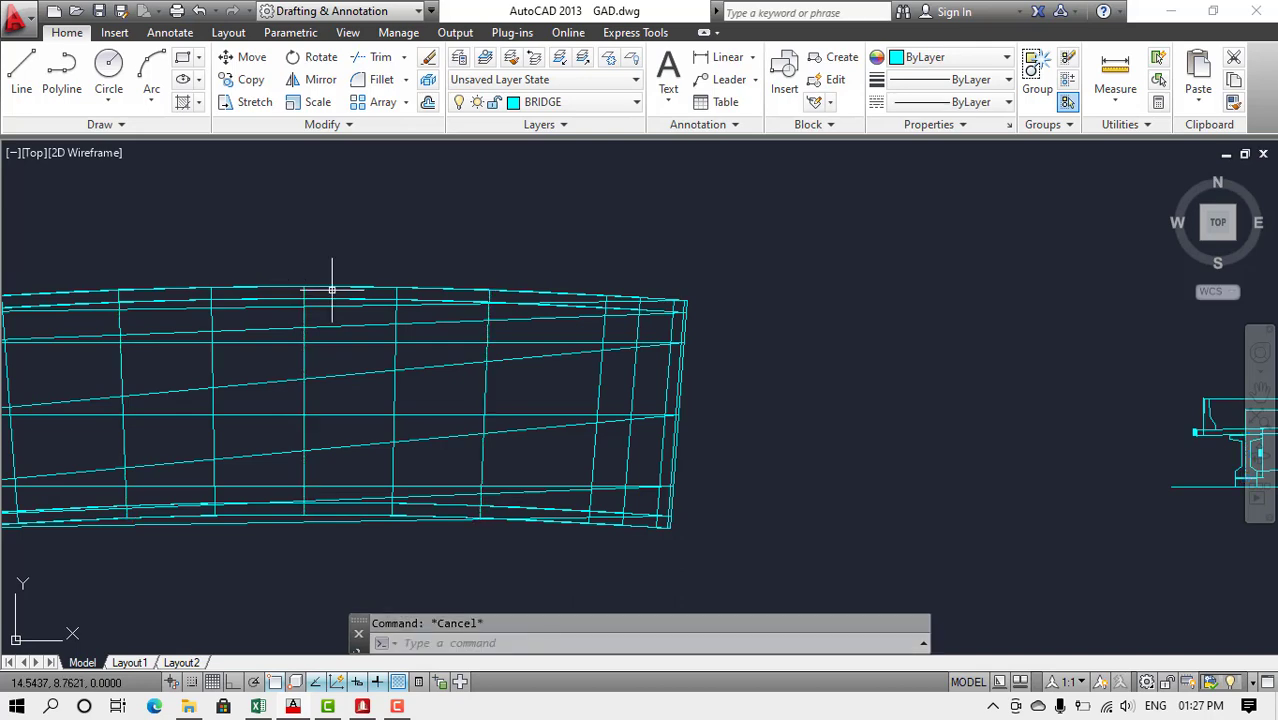
{"action": "type", "text": "DI"}
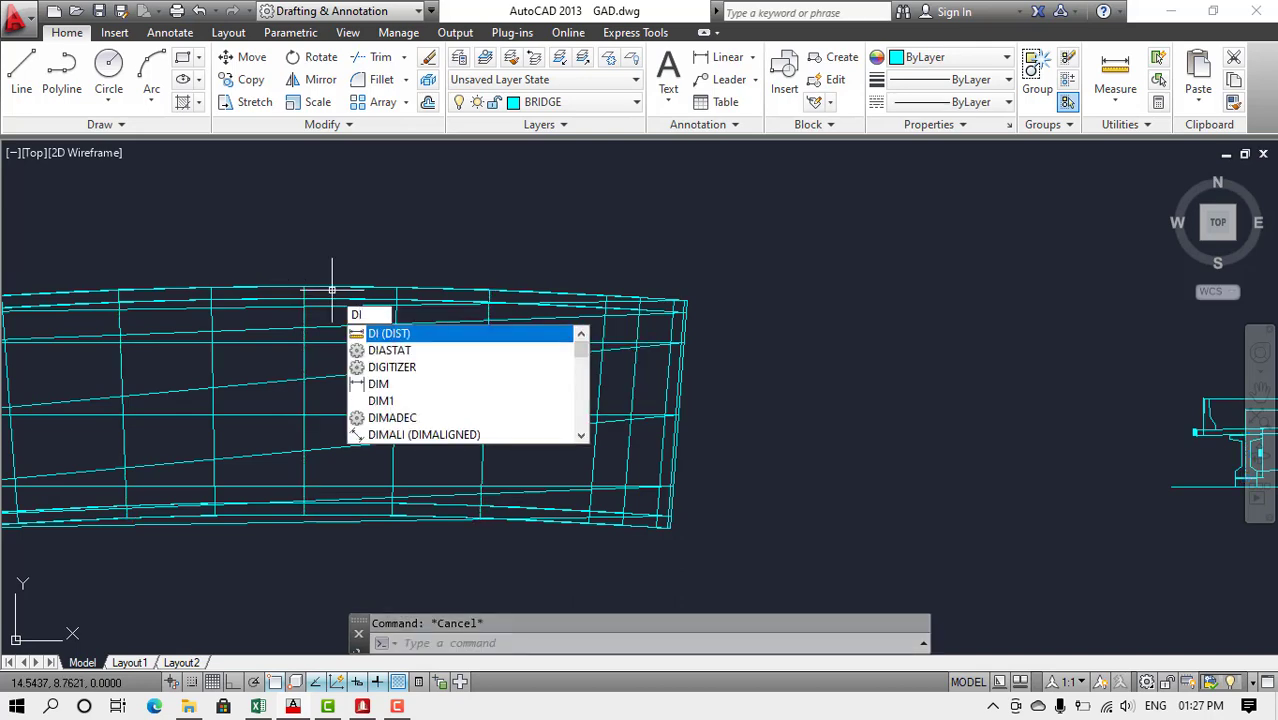
{"action": "key", "text": "Return"}
{"action": "scroll", "coordinate": [307, 285], "scroll_direction": "up", "scroll_amount": 6}
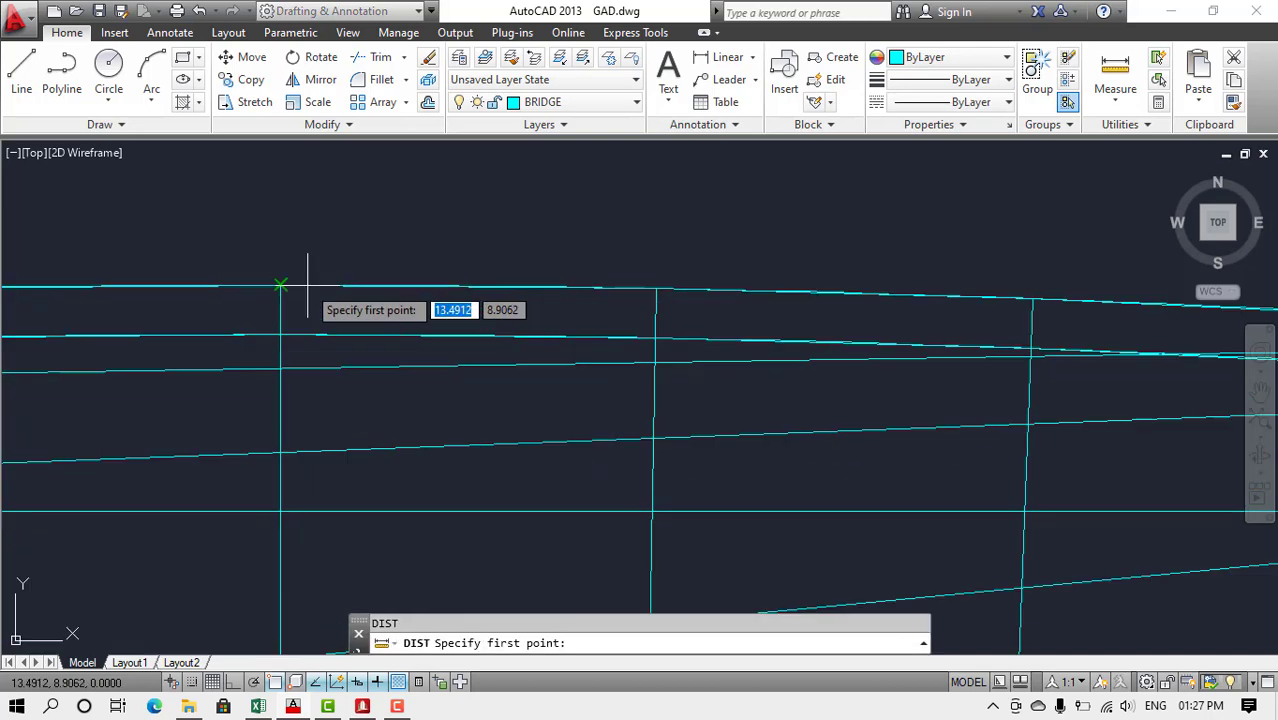
{"action": "left_click", "coordinate": [281, 286]}
{"action": "scroll", "coordinate": [320, 255], "scroll_direction": "down", "scroll_amount": 5}
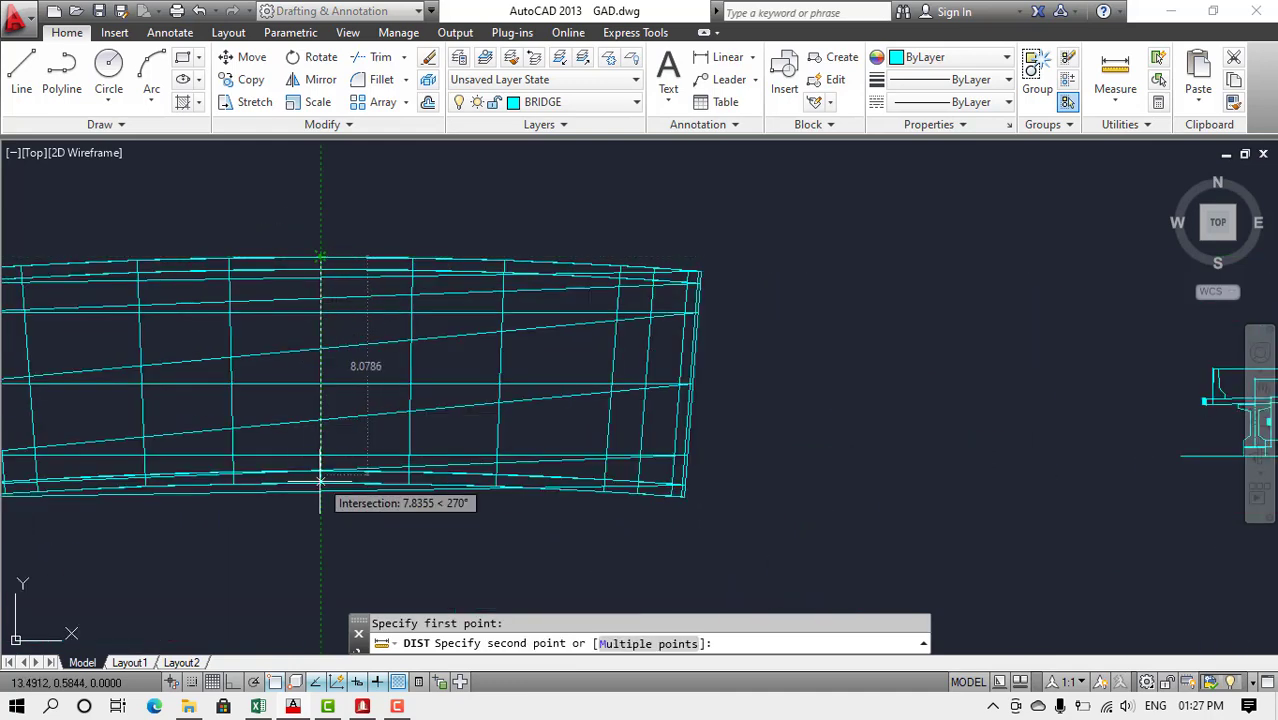
{"action": "scroll", "coordinate": [320, 480], "scroll_direction": "up", "scroll_amount": 5}
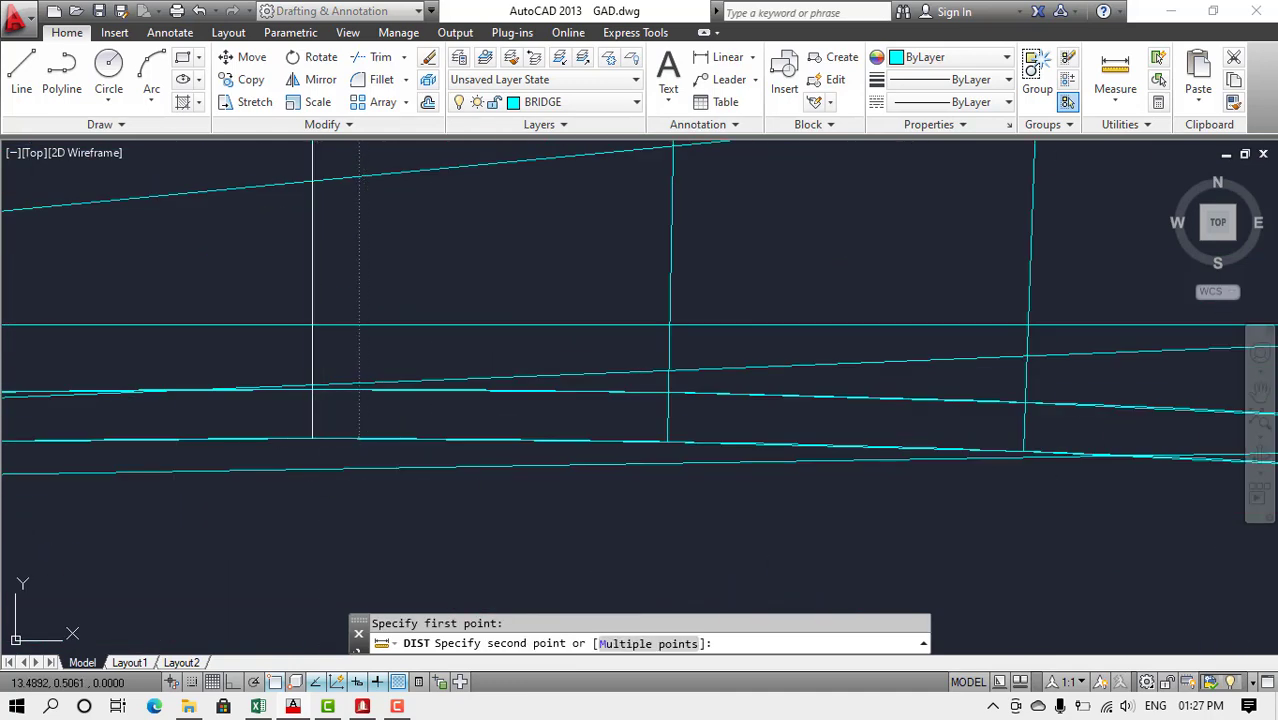
{"action": "left_click", "coordinate": [312, 440]}
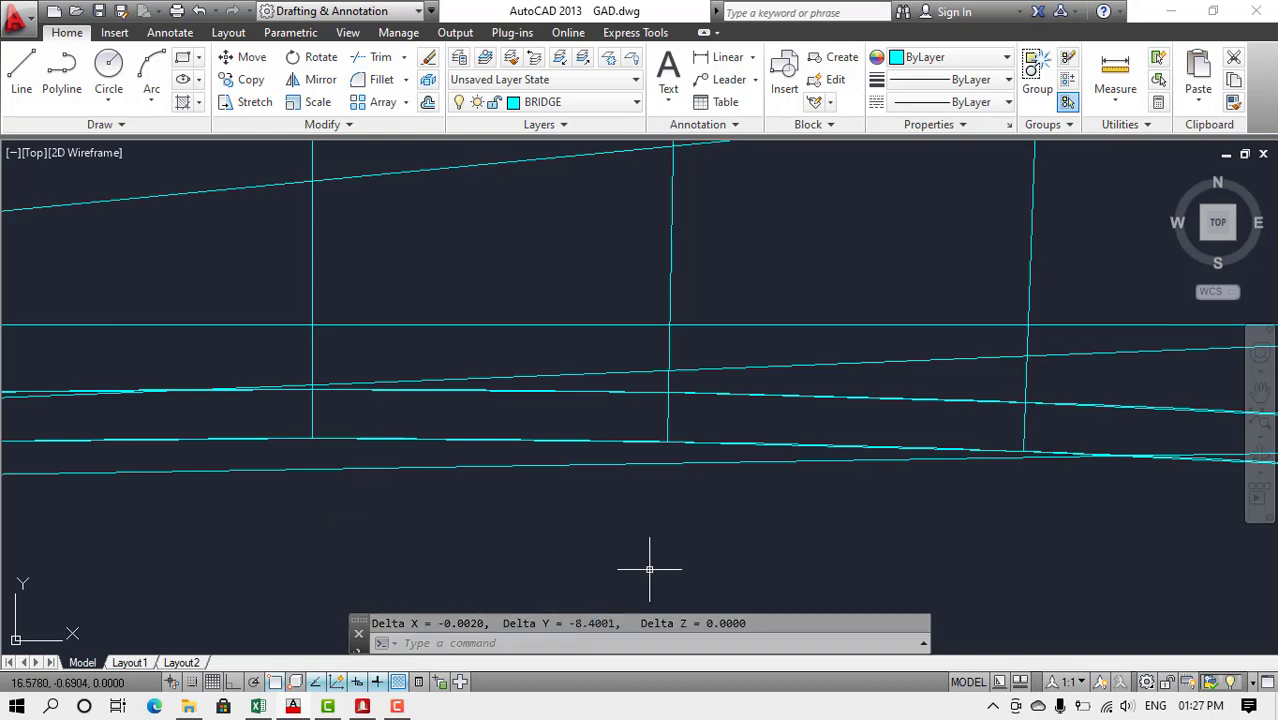
- Select Spacing of Girder in B6 of the Excel workbook, then select the cross-section's girder spacing dimension in AutoCAD to compare them
{"action": "key", "text": "alt+Tab"}
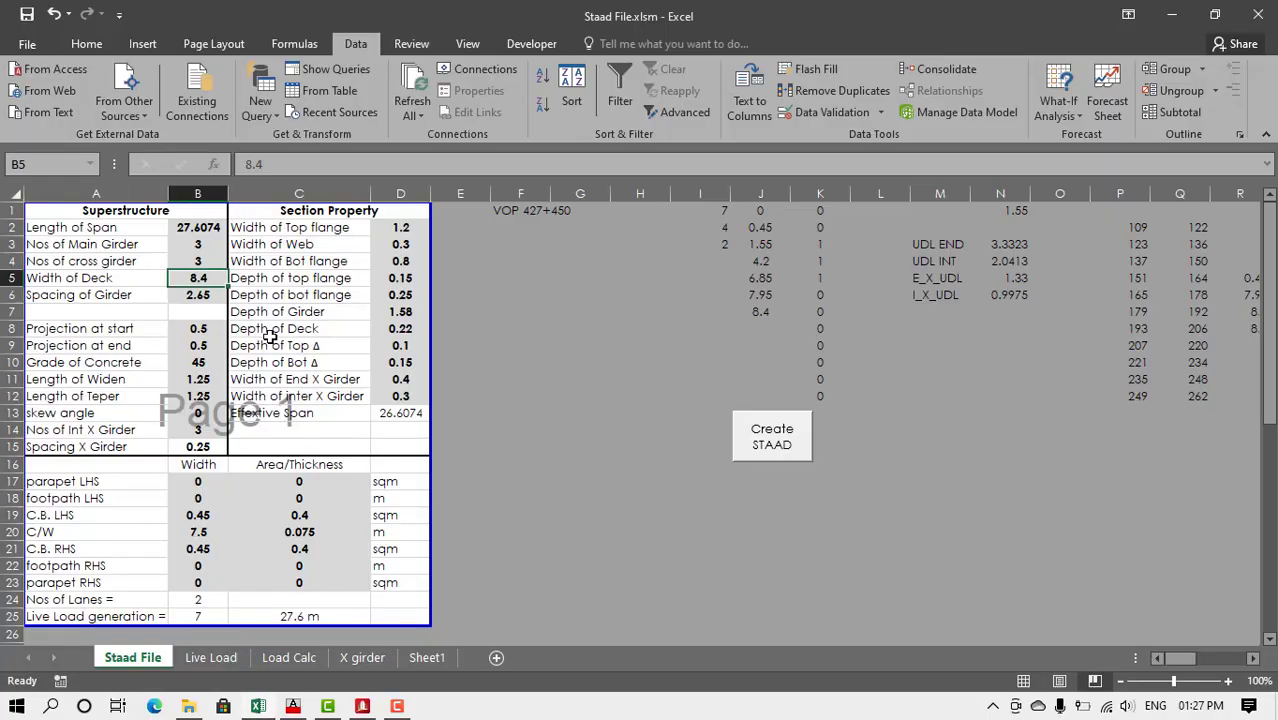
{"action": "left_click", "coordinate": [200, 294]}
{"action": "key", "text": "alt+Tab"}
{"action": "scroll", "coordinate": [268, 318], "scroll_direction": "down", "scroll_amount": 5}
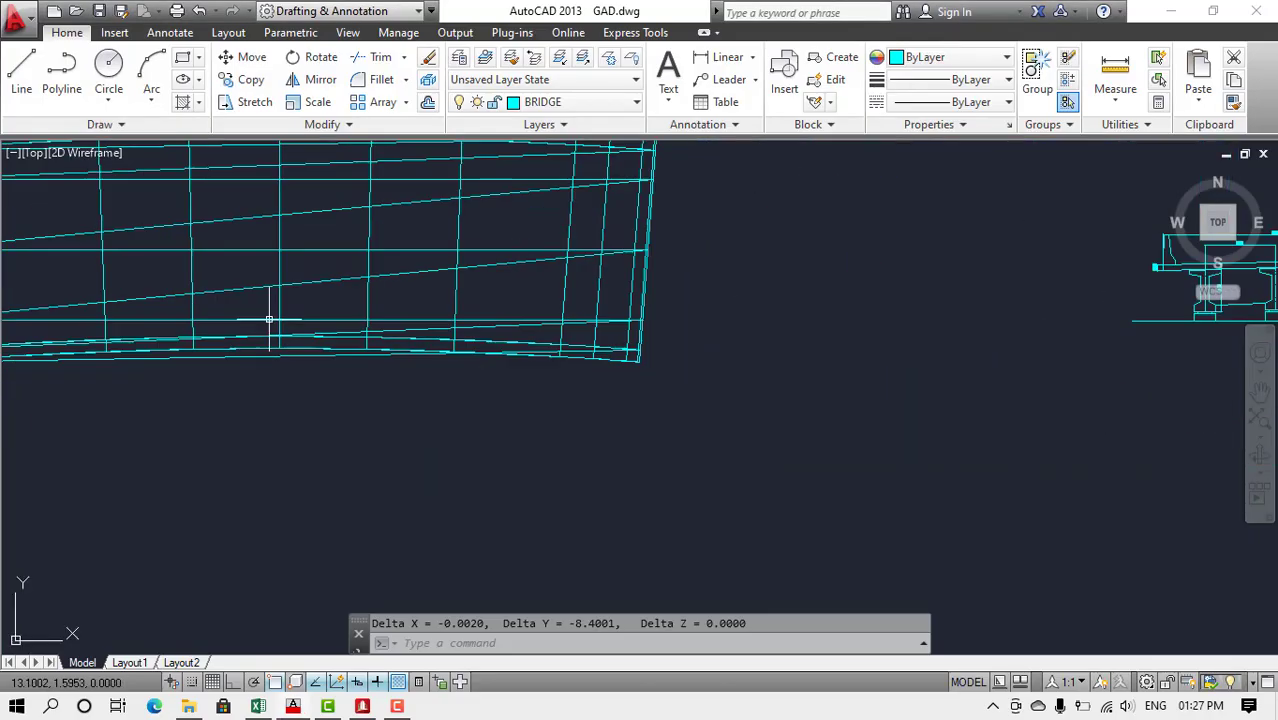
{"action": "scroll", "coordinate": [612, 318], "scroll_direction": "up", "scroll_amount": 8}
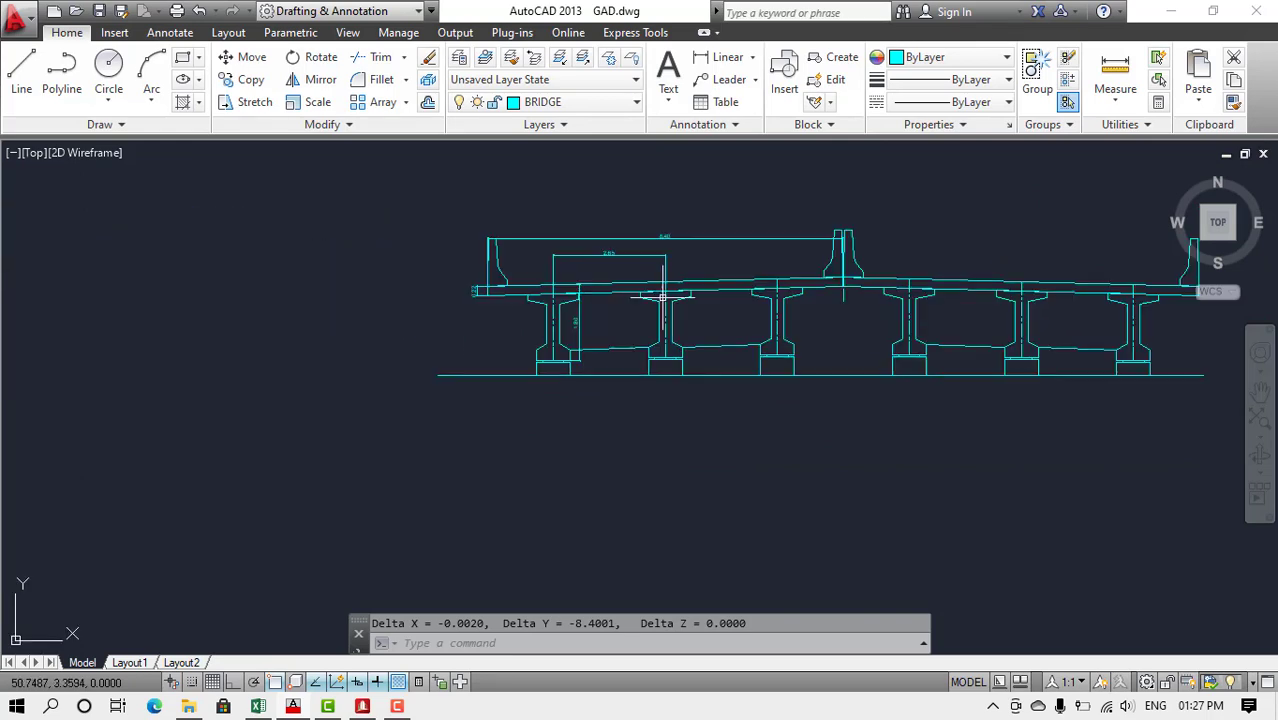
{"action": "left_click", "coordinate": [531, 216]}
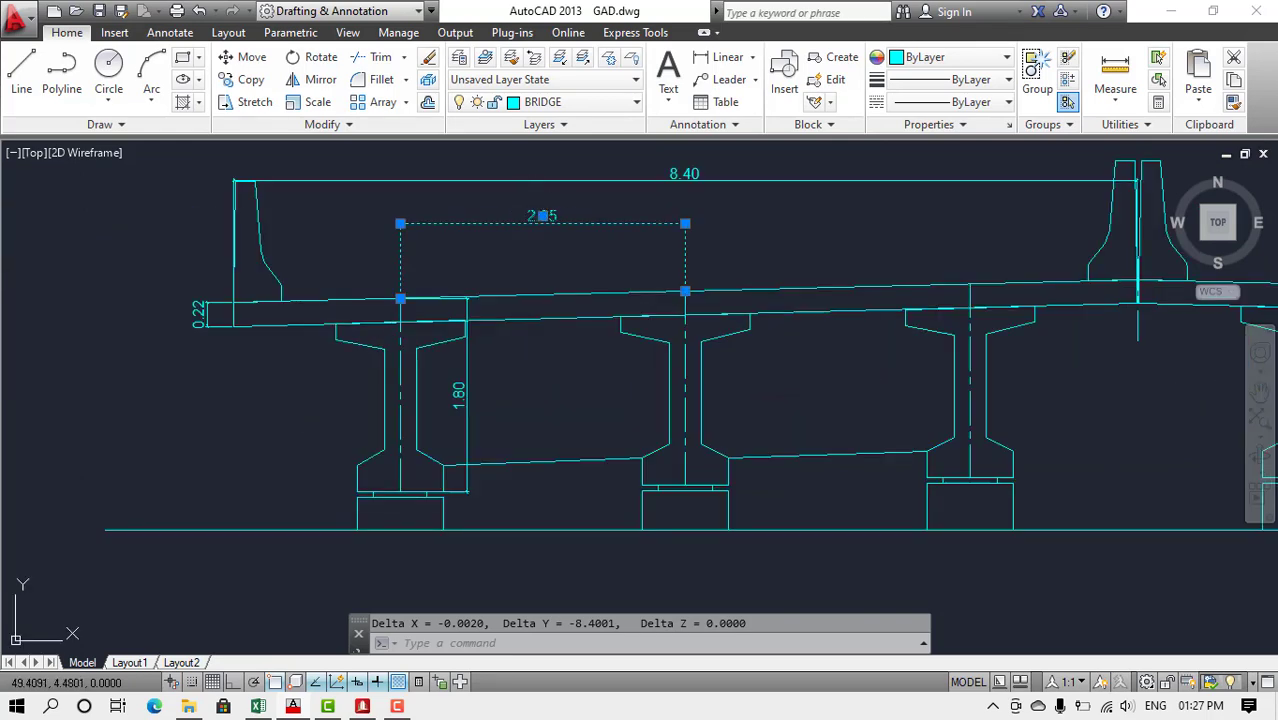
- Select Projection at start in B8 in Excel, then use DIST in AutoCAD to measure from the end cross-girder line perpendicular to the outermost end line
{"action": "key", "text": "alt+Tab"}
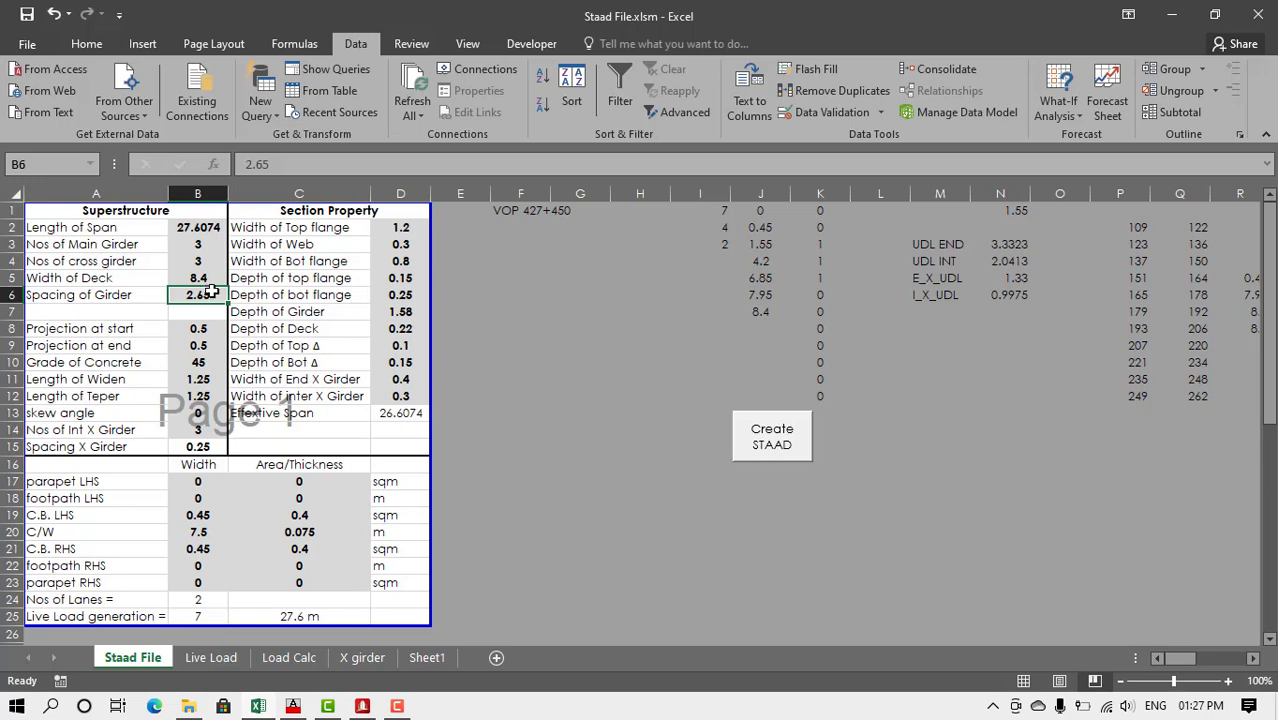
{"action": "left_click", "coordinate": [198, 328]}
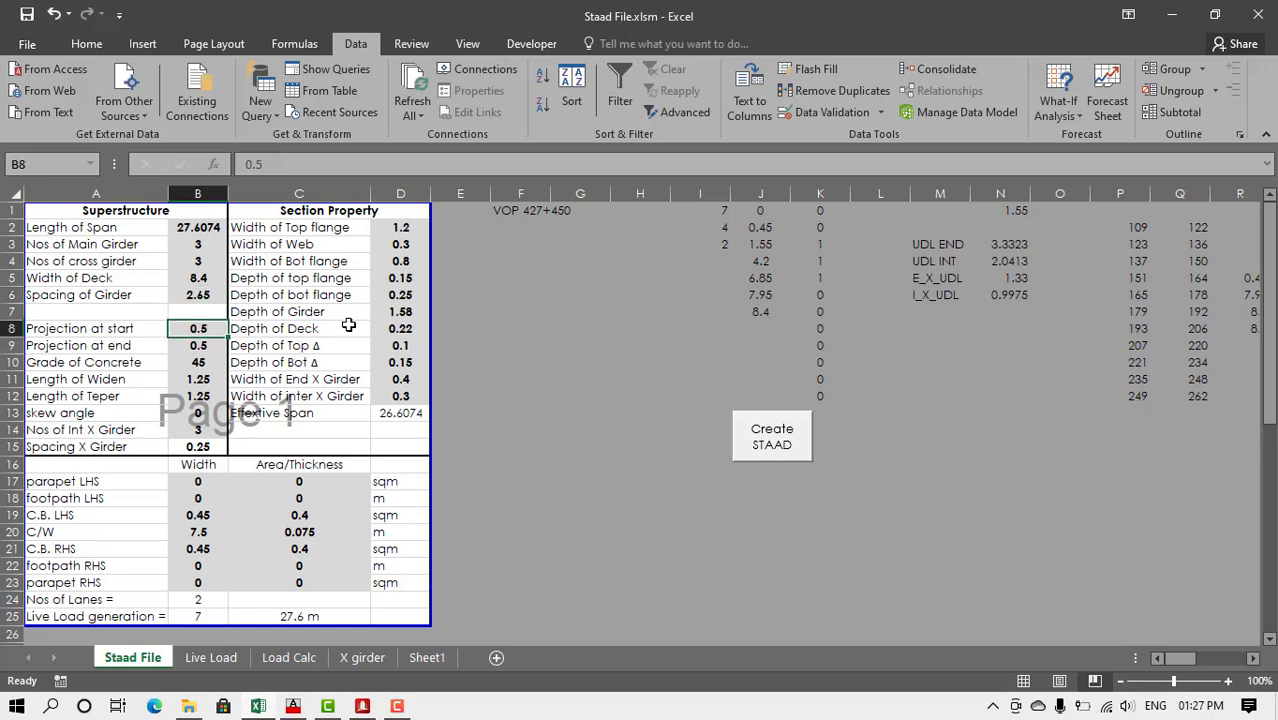
{"action": "key", "text": "alt+Tab"}
{"action": "scroll", "coordinate": [733, 359], "scroll_direction": "down", "scroll_amount": 8}
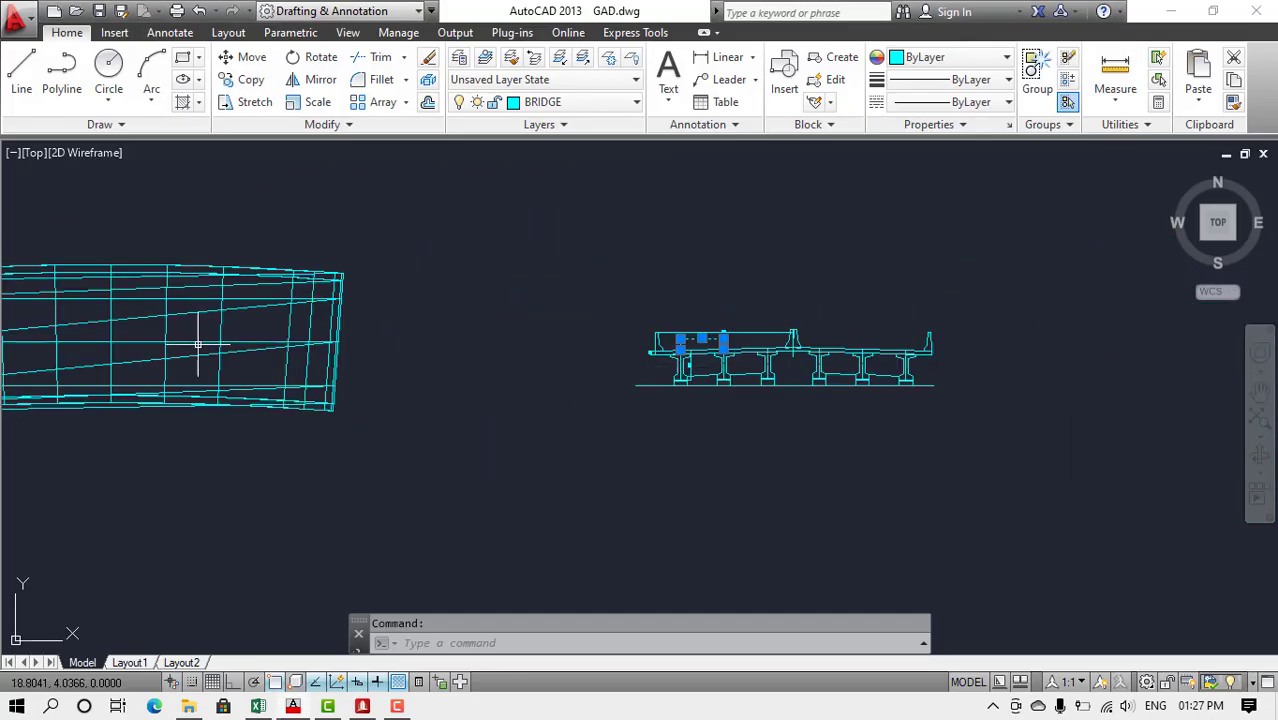
{"action": "scroll", "coordinate": [266, 323], "scroll_direction": "up", "scroll_amount": 5}
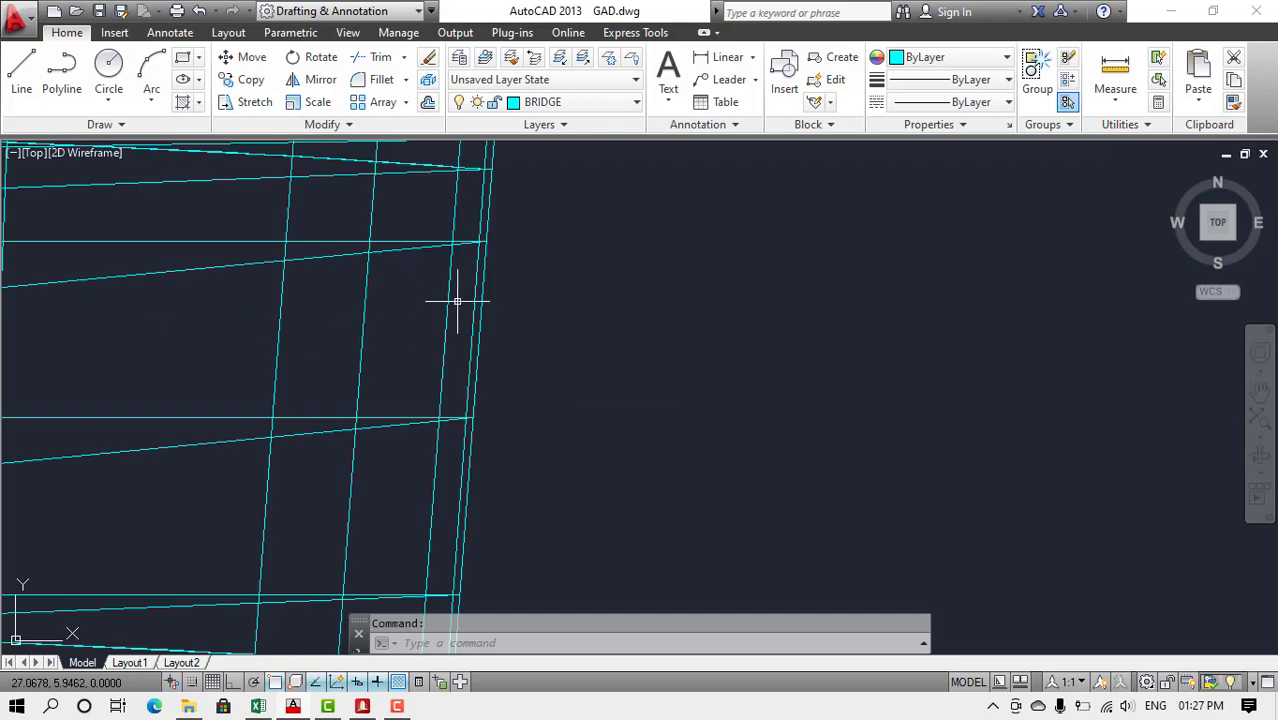
{"action": "type", "text": "dist"}
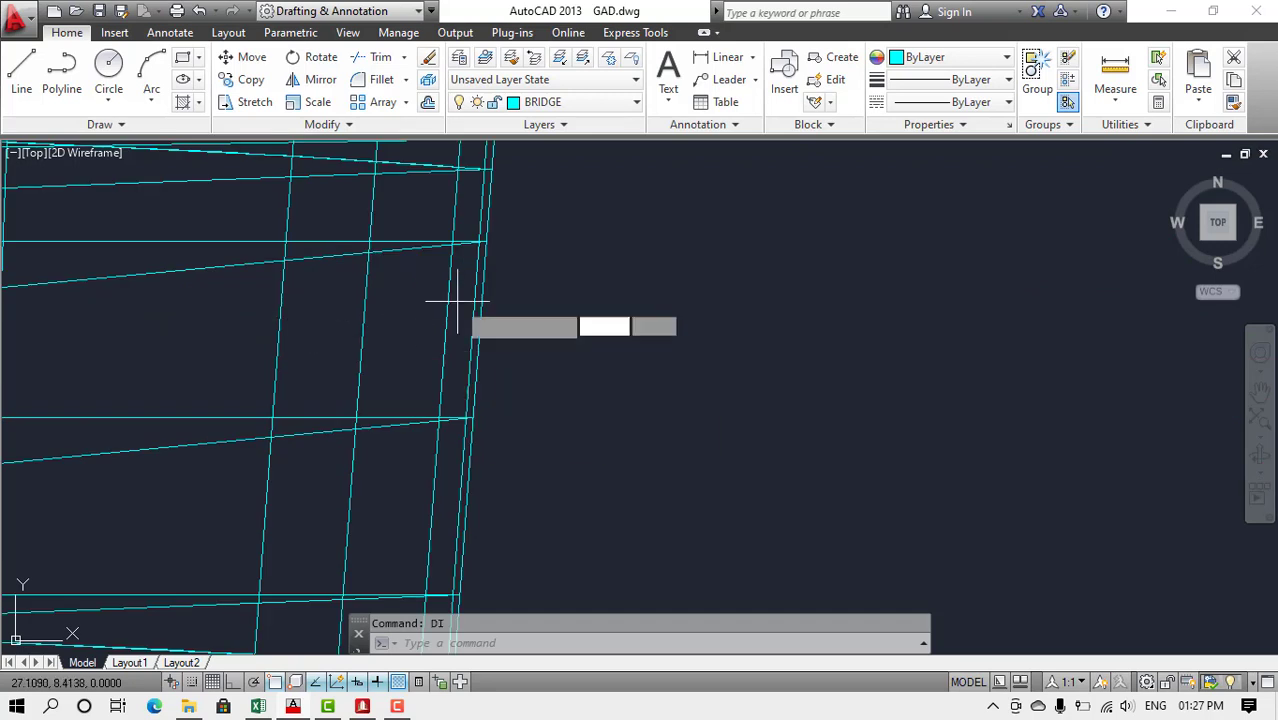
{"action": "key", "text": "Return"}
{"action": "scroll", "coordinate": [450, 247], "scroll_direction": "up", "scroll_amount": 3}
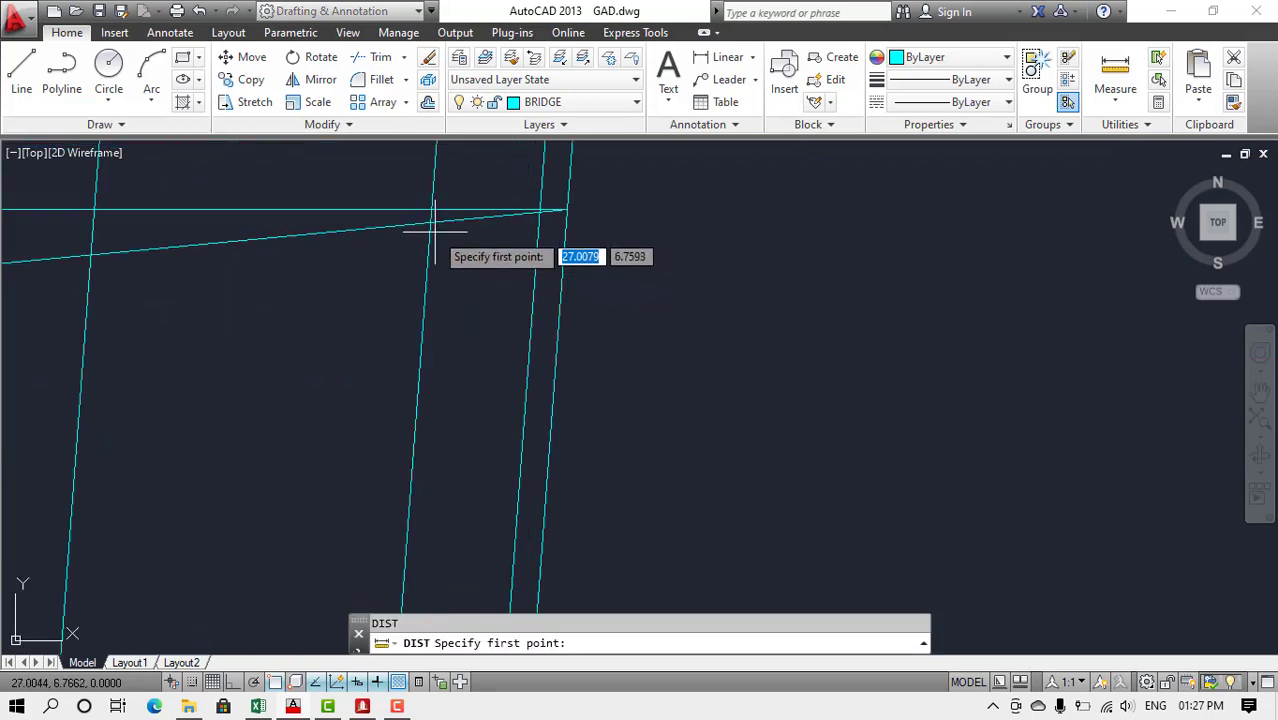
{"action": "left_click", "coordinate": [431, 220]}
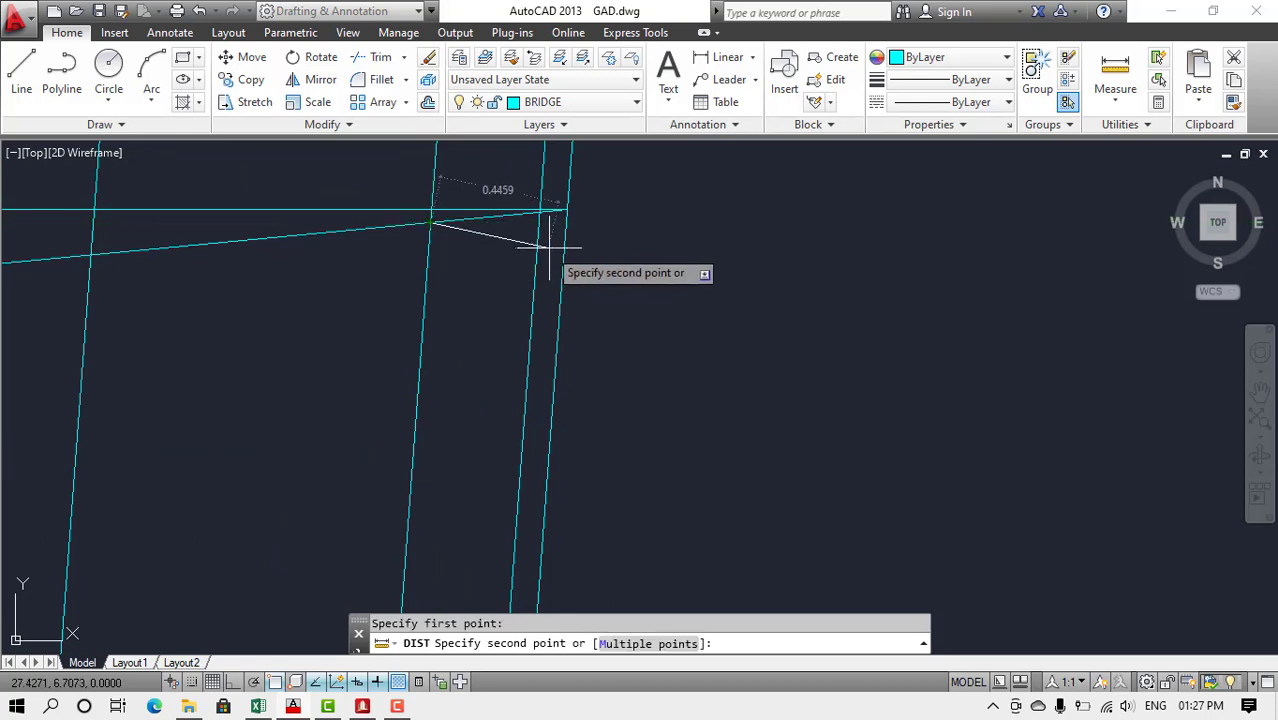
{"action": "type", "text": "pe"}
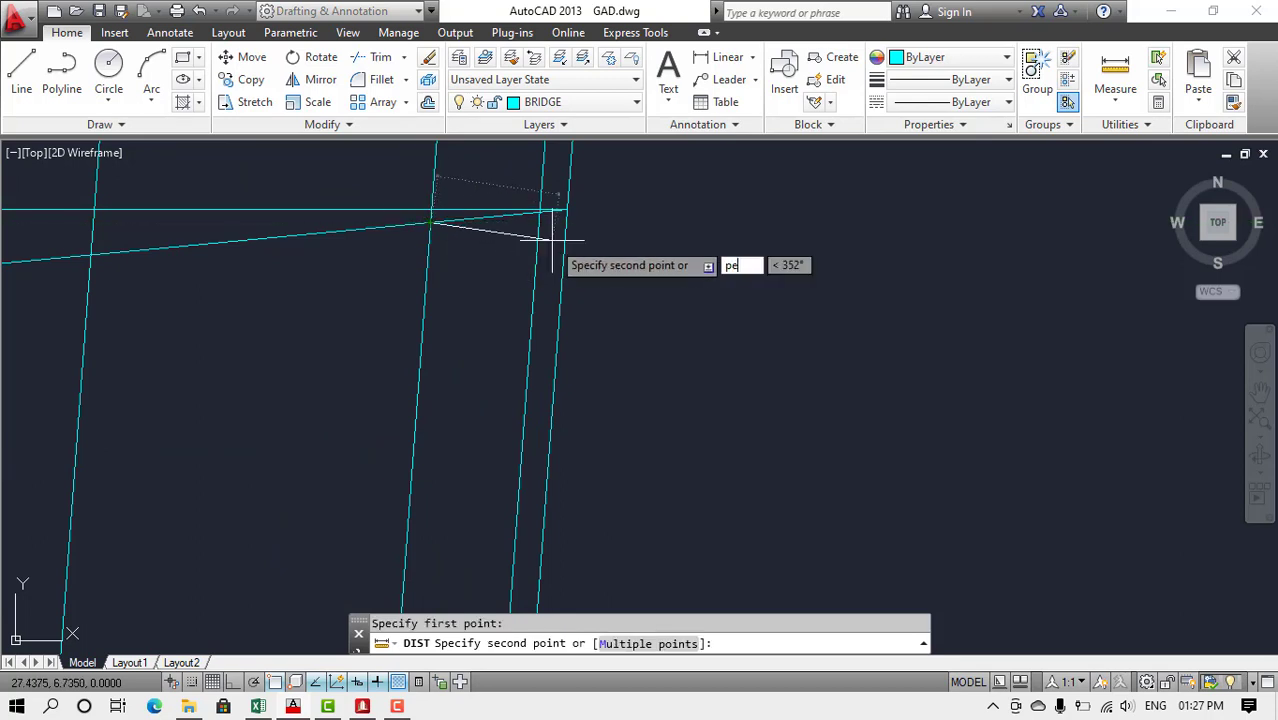
{"action": "type", "text": "r"}
{"action": "key", "text": "Return"}
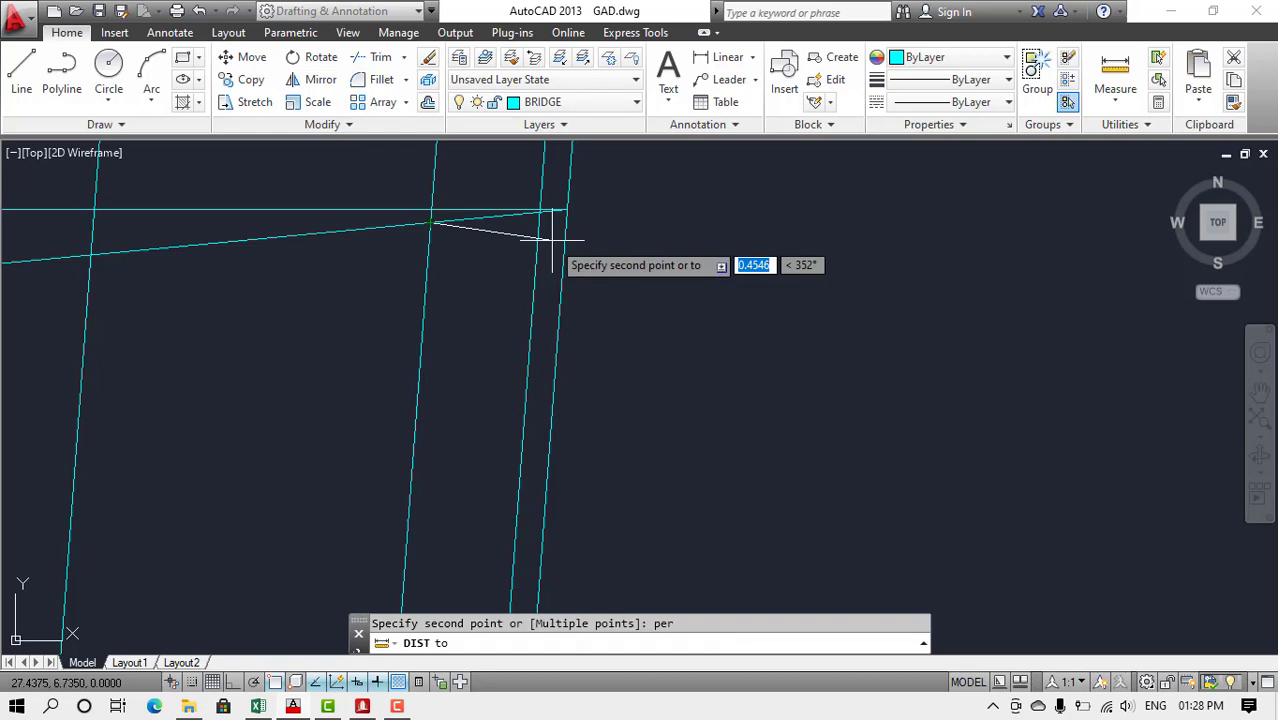
{"action": "left_click", "coordinate": [565, 233]}
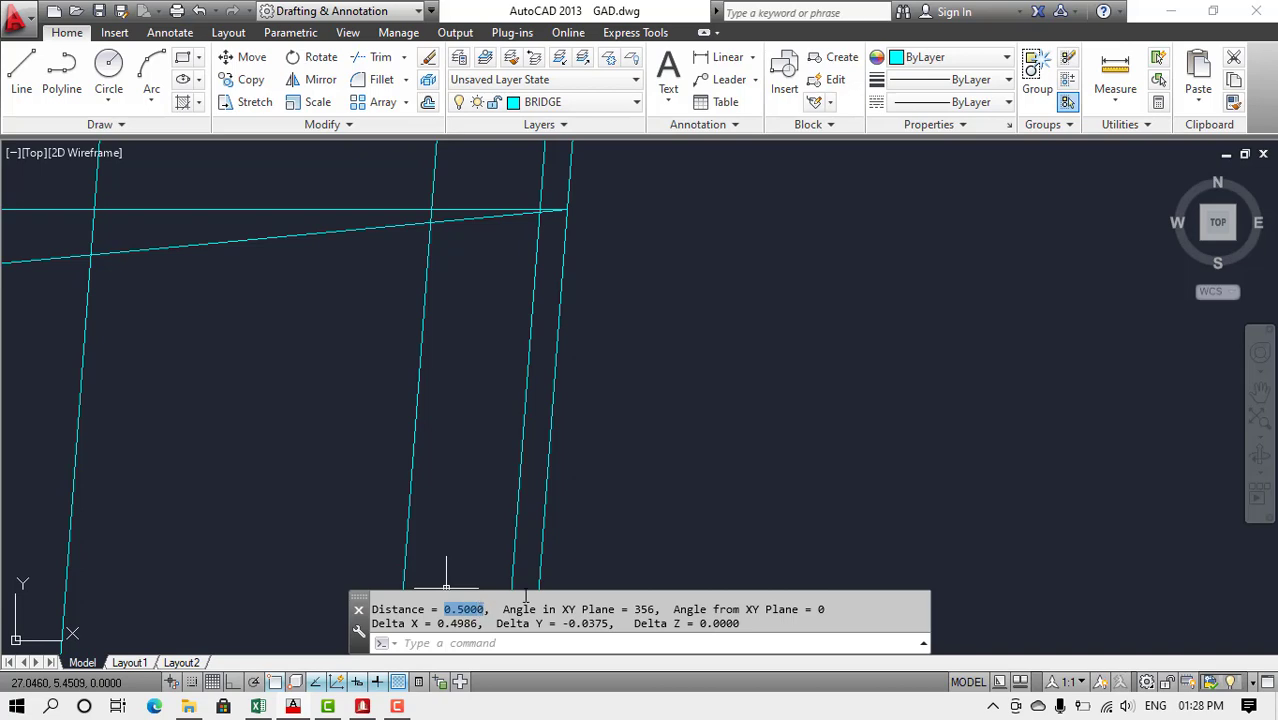
- Switch to the Staad File workbook in Excel and re-enter the Projection at start in B8 as 0.5000
{"action": "key", "text": "alt+Tab"}
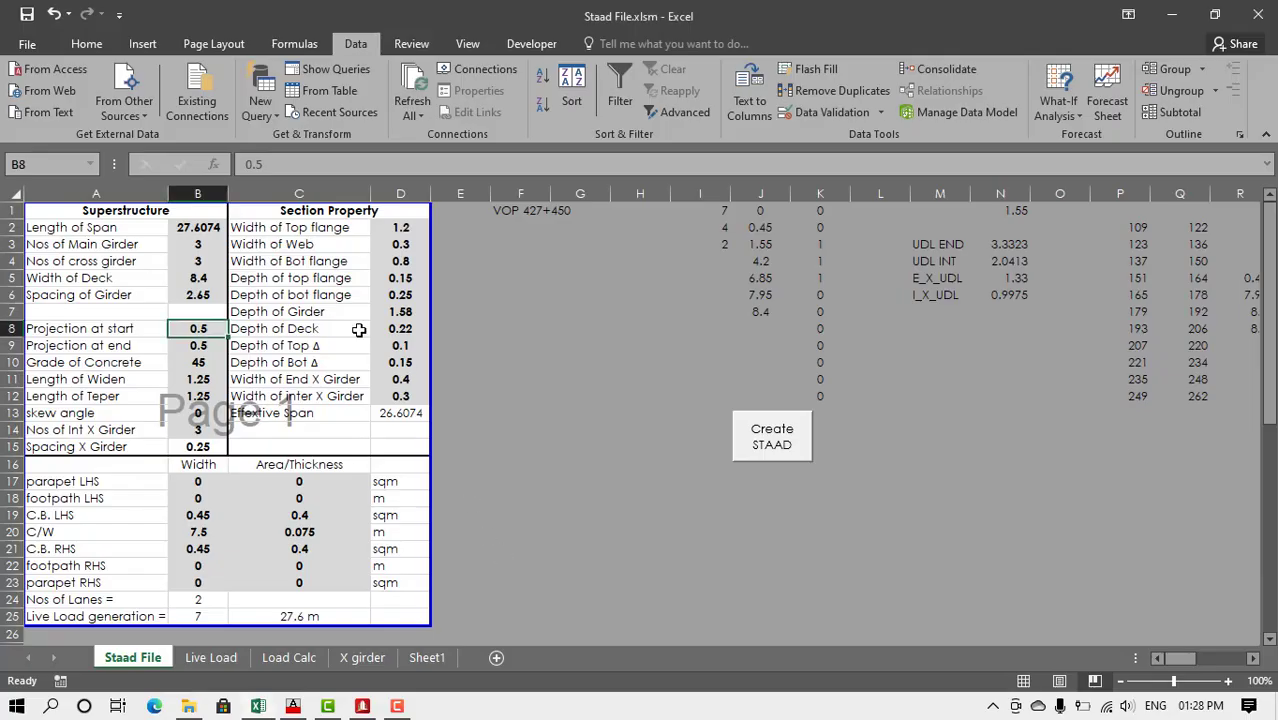
{"action": "left_click", "coordinate": [247, 164]}
{"action": "double_click", "coordinate": [247, 164]}
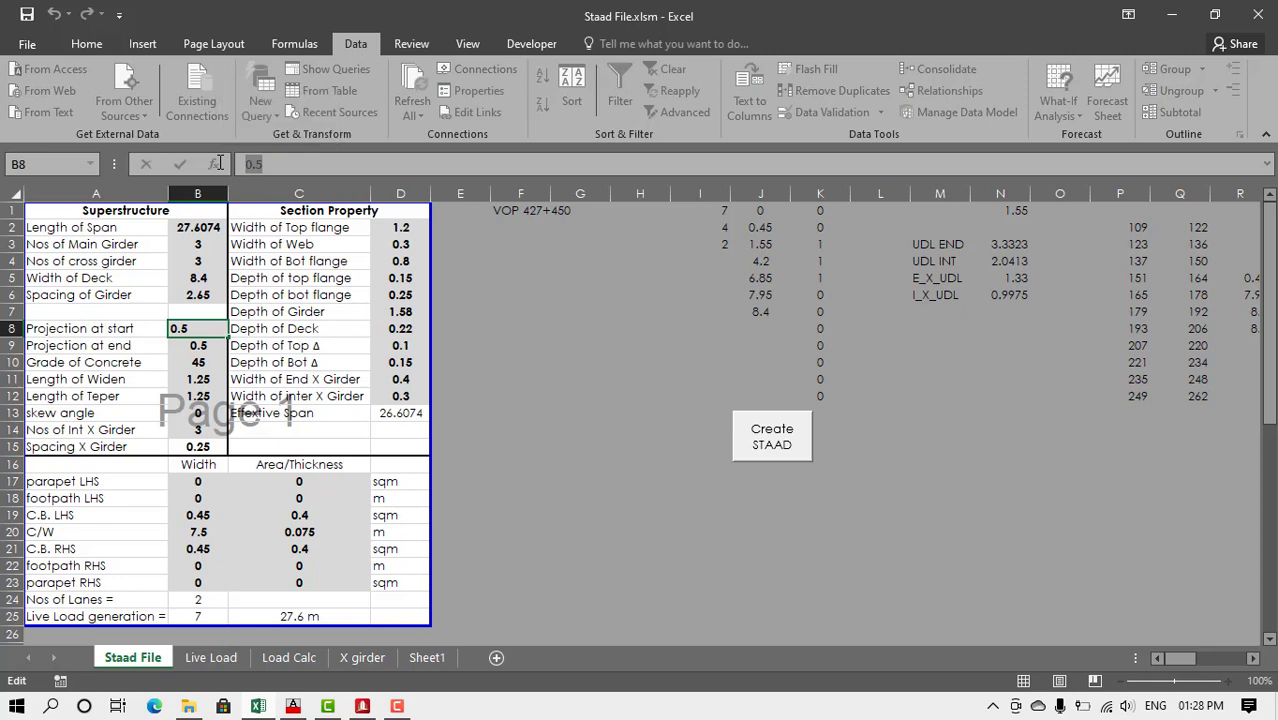
{"action": "type", "text": "0.5000"}
{"action": "key", "text": "Return"}
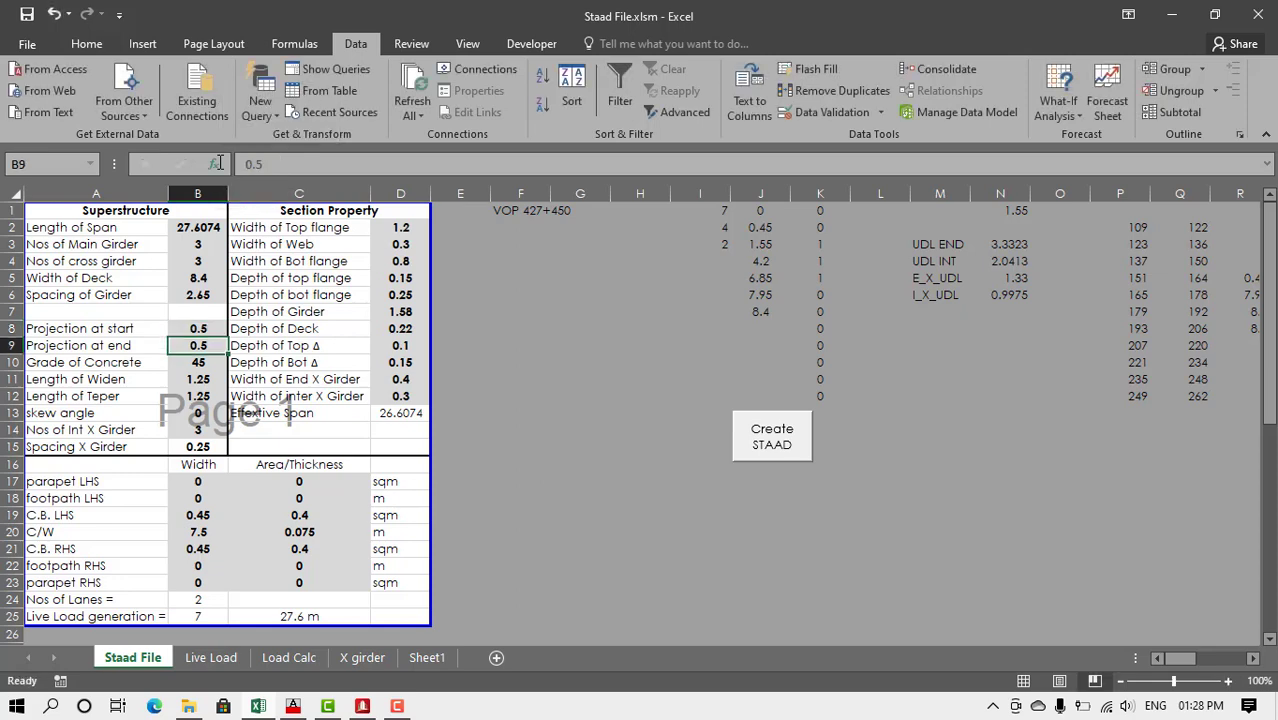
- Switch to AutoCAD and use DIST at the grid plan's start end, from the second transverse line perpendicular to the outermost end line
{"action": "key", "text": "alt+Tab"}
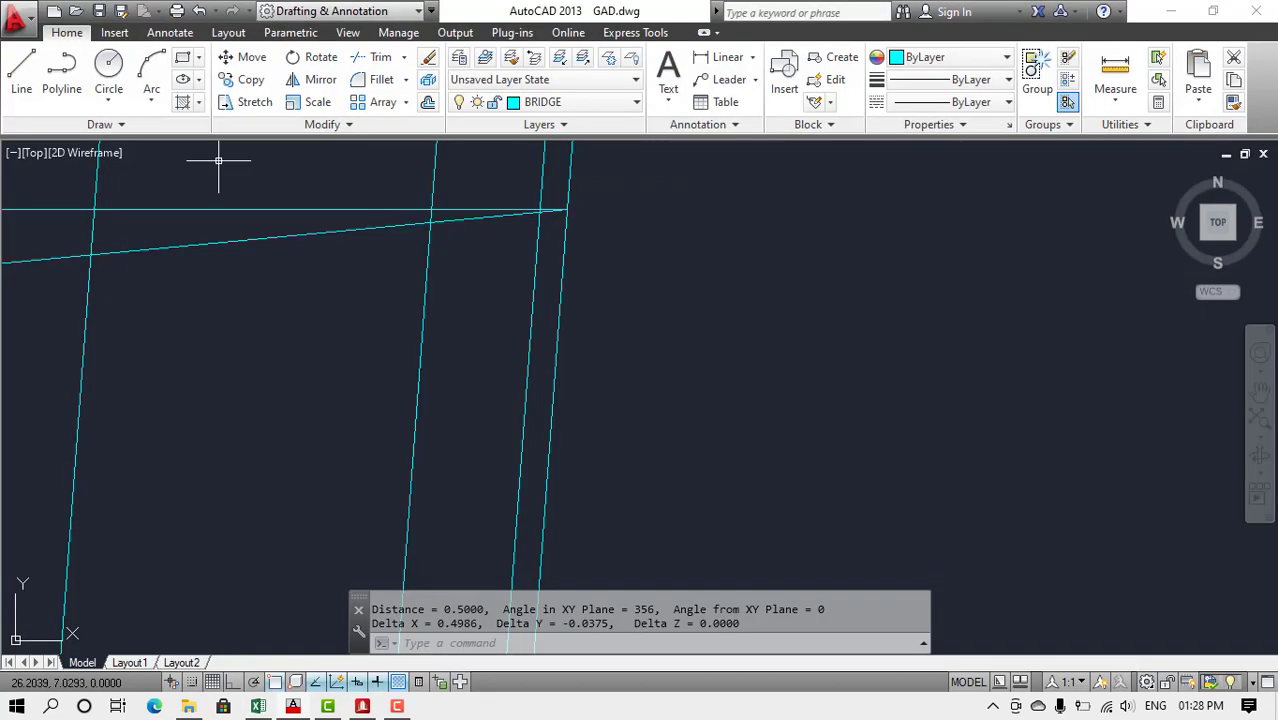
{"action": "scroll", "coordinate": [668, 338], "scroll_direction": "down", "scroll_amount": 3}
{"action": "scroll", "coordinate": [668, 338], "scroll_direction": "down", "scroll_amount": 4}
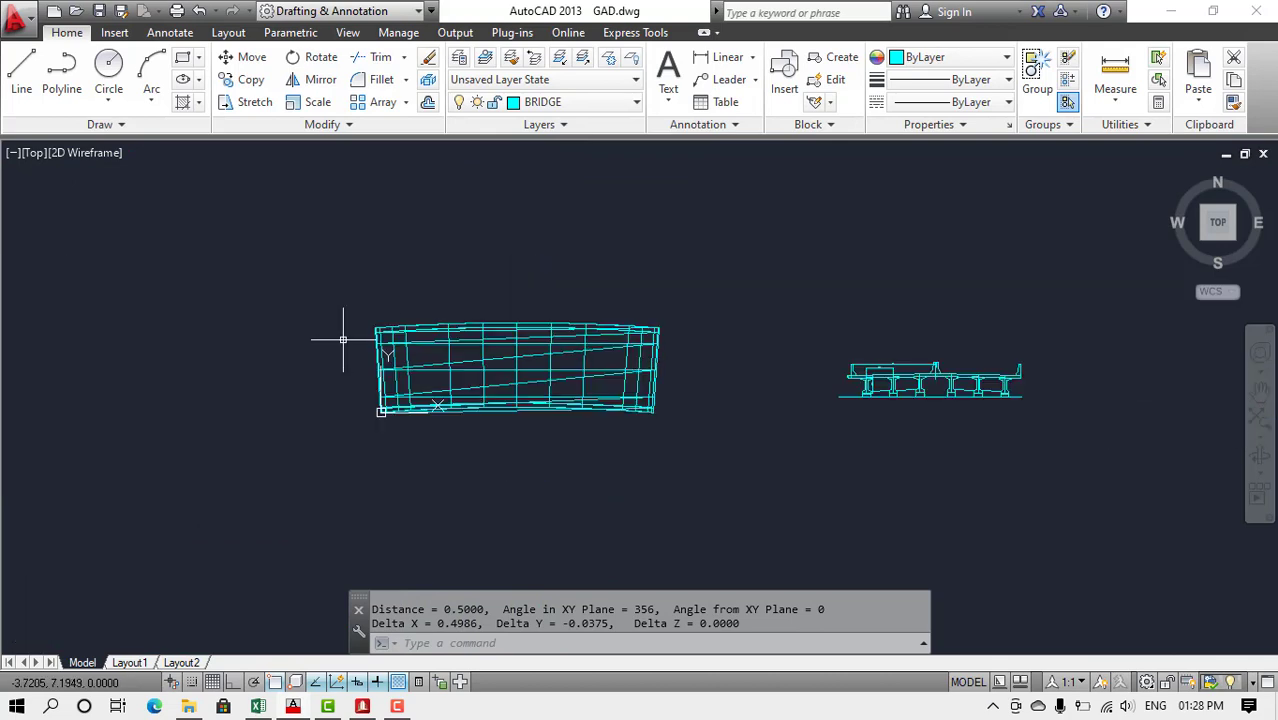
{"action": "scroll", "coordinate": [360, 335], "scroll_direction": "up", "scroll_amount": 6}
{"action": "scroll", "coordinate": [450, 356], "scroll_direction": "up", "scroll_amount": 3}
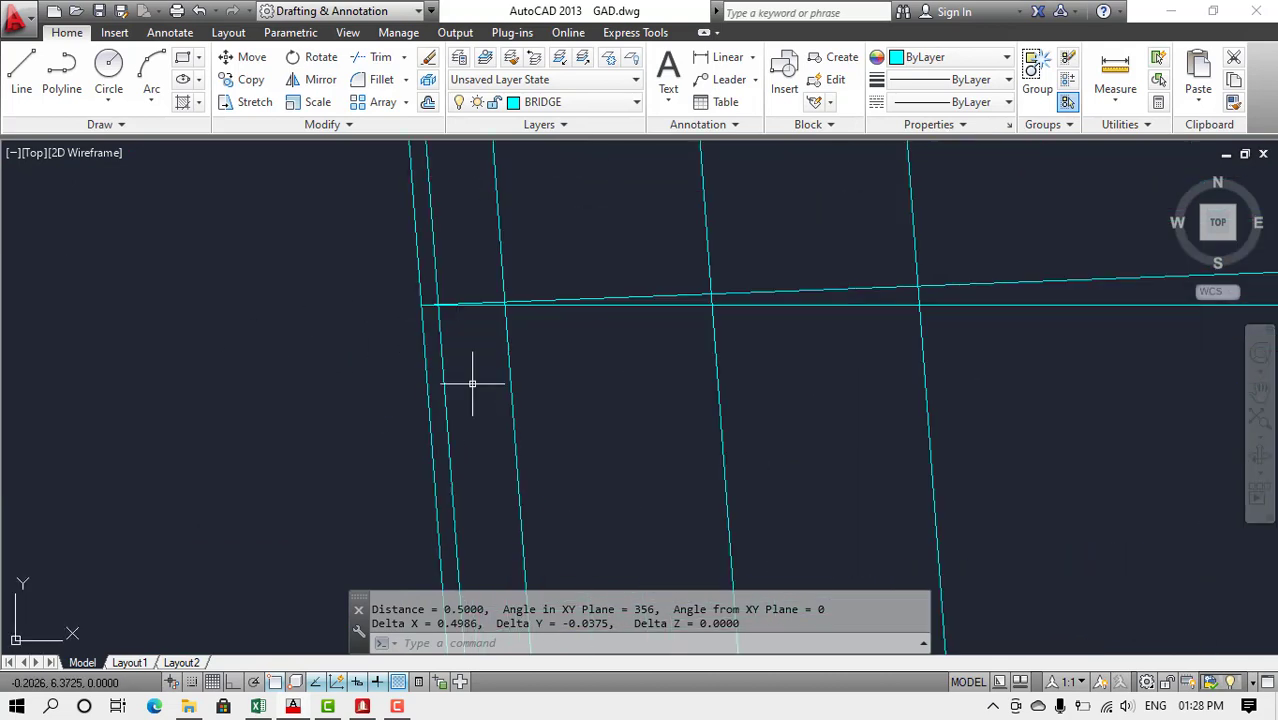
{"action": "key", "text": "Return"}
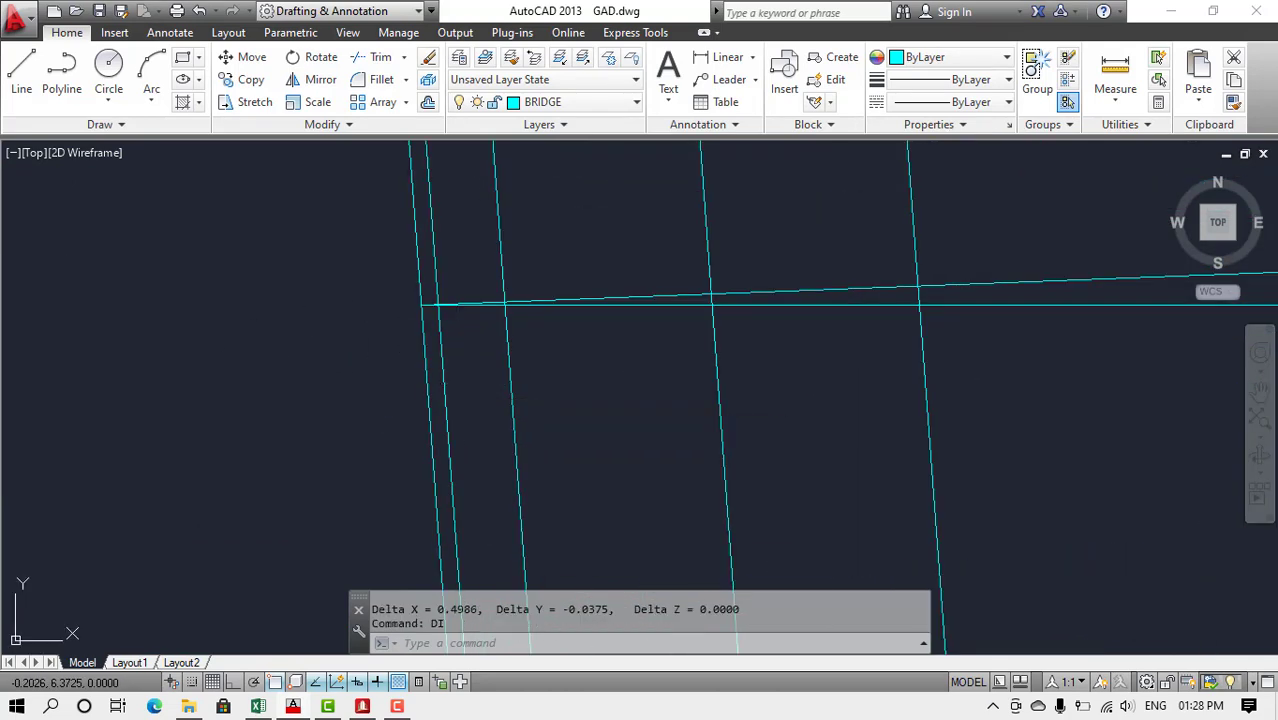
{"action": "scroll", "coordinate": [440, 300], "scroll_direction": "up", "scroll_amount": 1}
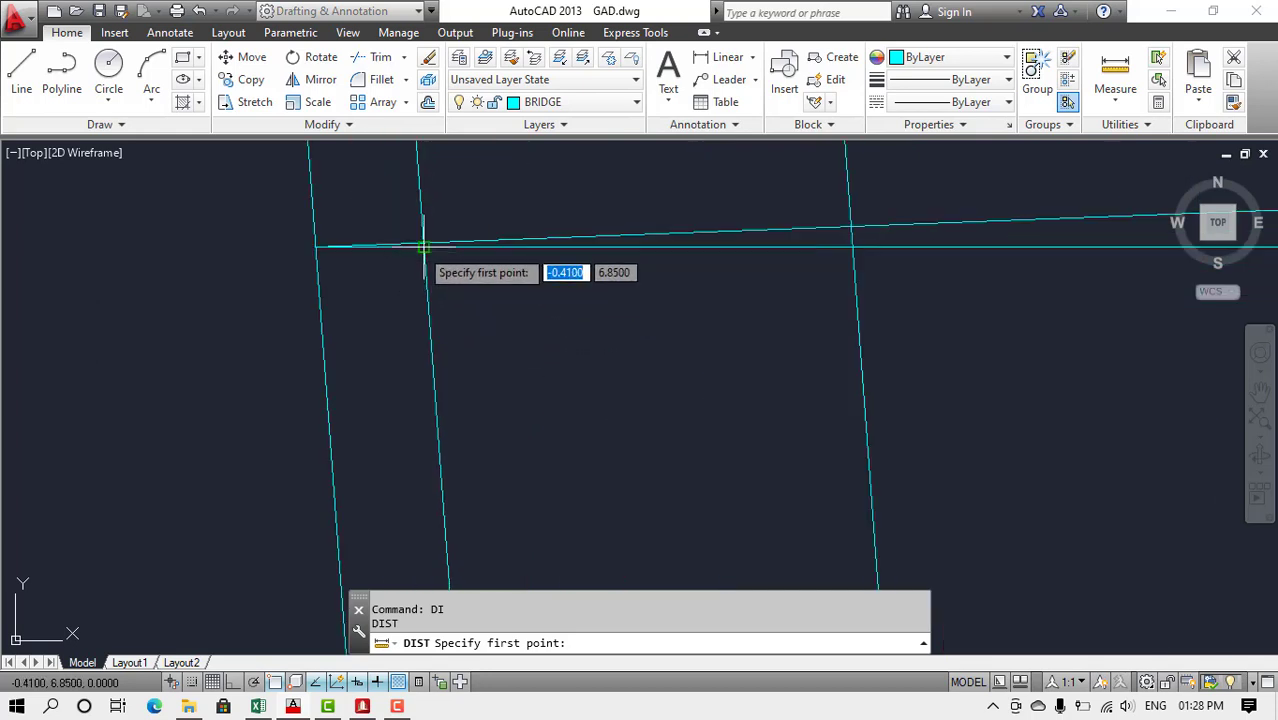
{"action": "left_click", "coordinate": [425, 248]}
{"action": "type", "text": "per"}
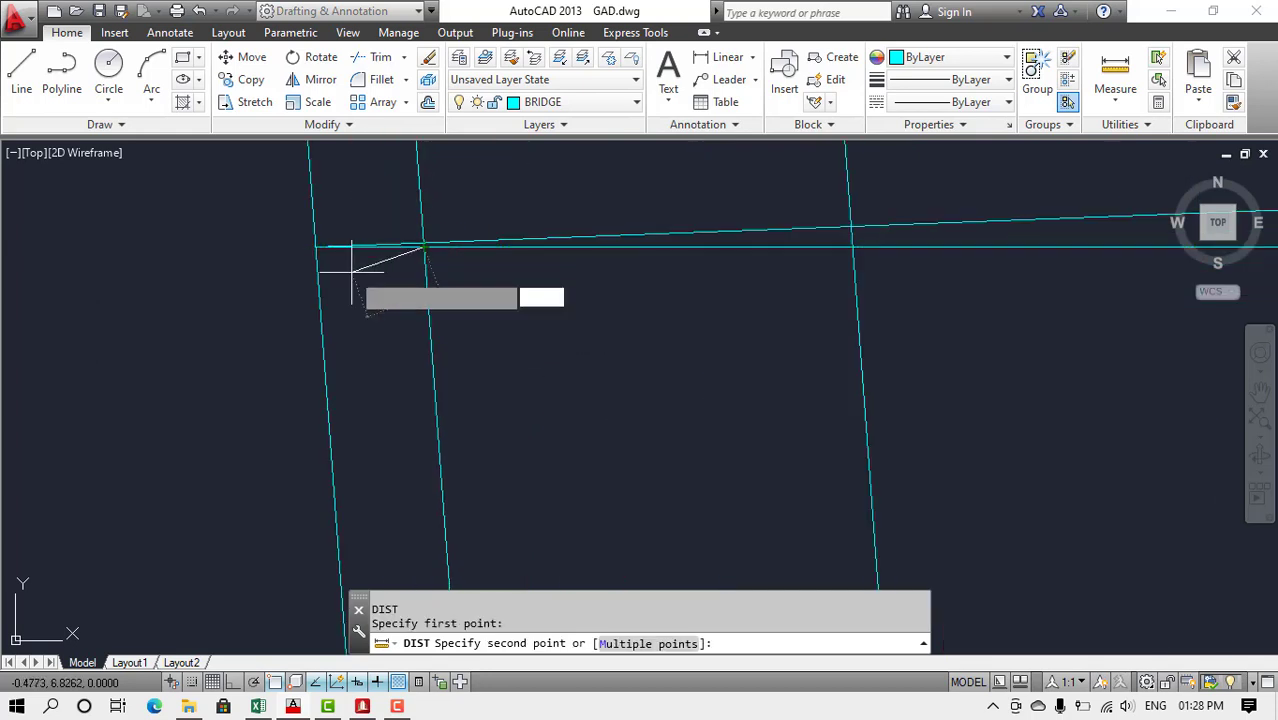
{"action": "key", "text": "Return"}
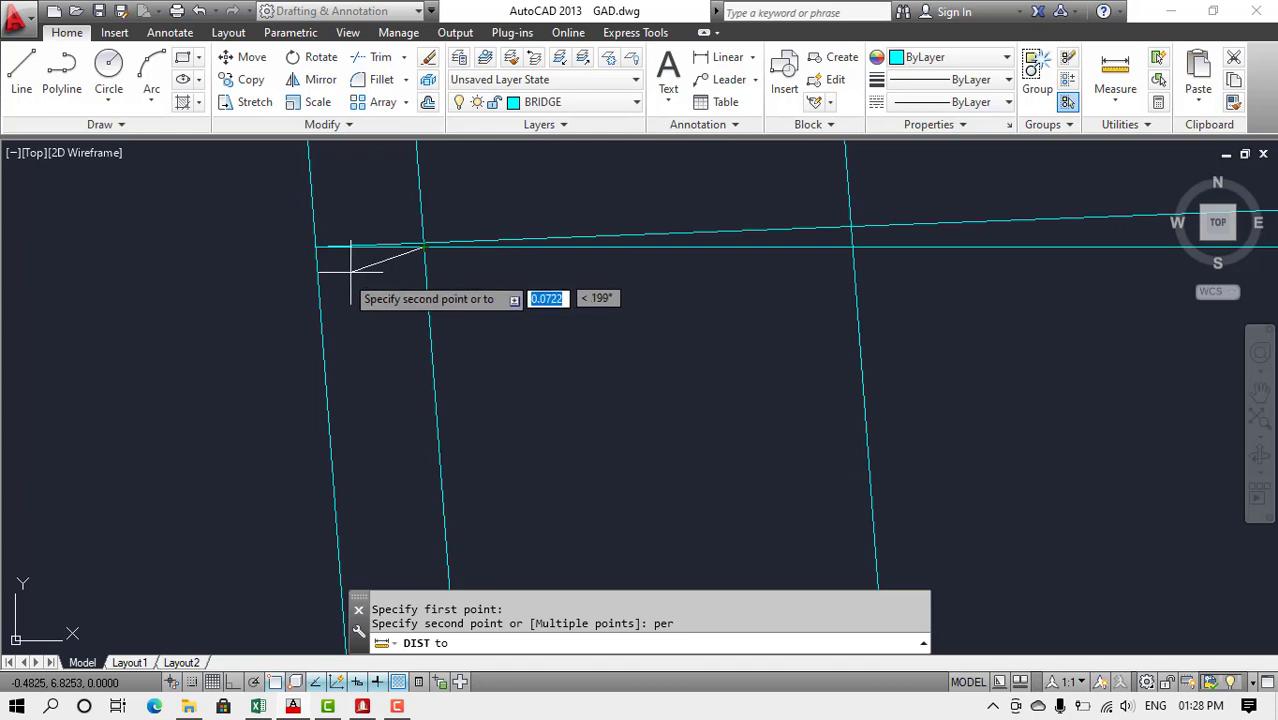
{"action": "left_click", "coordinate": [320, 276]}
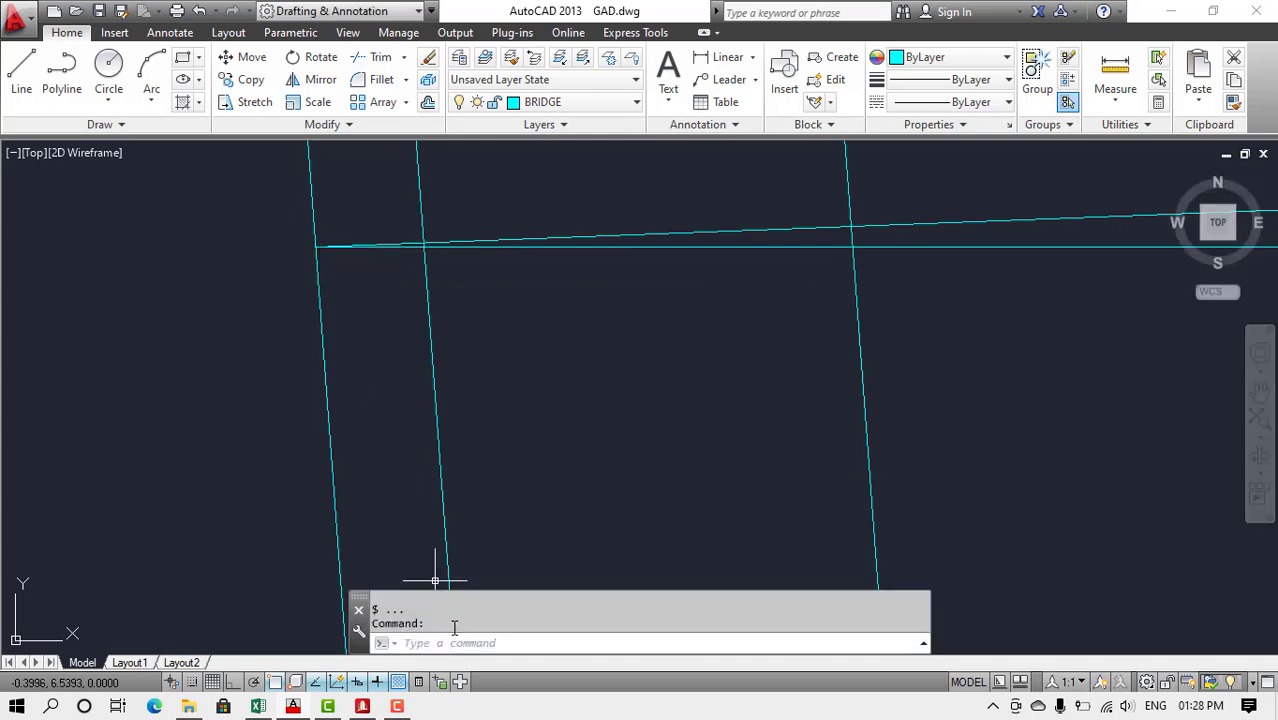
- Repeat the DIST measurement from the second transverse line perpendicular to the outermost line at the start end
{"action": "type", "text": "dist"}
{"action": "key", "text": "Return"}
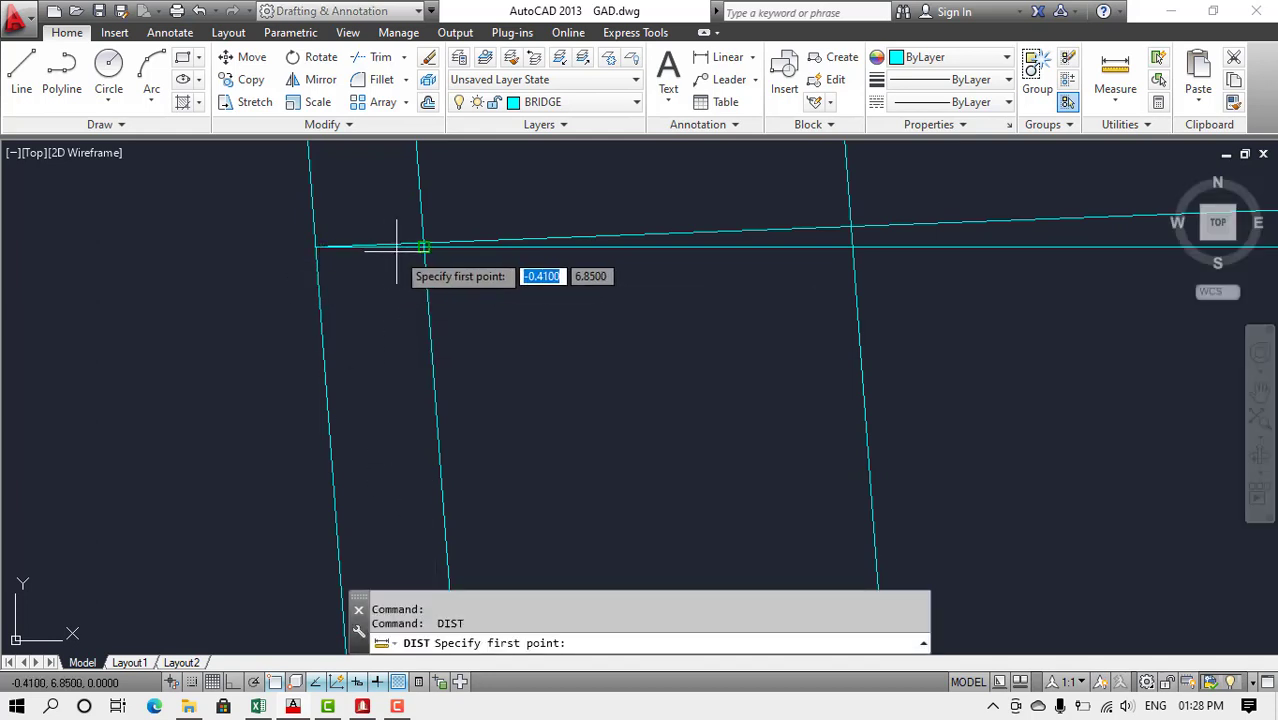
{"action": "left_click", "coordinate": [397, 248]}
{"action": "type", "text": "per"}
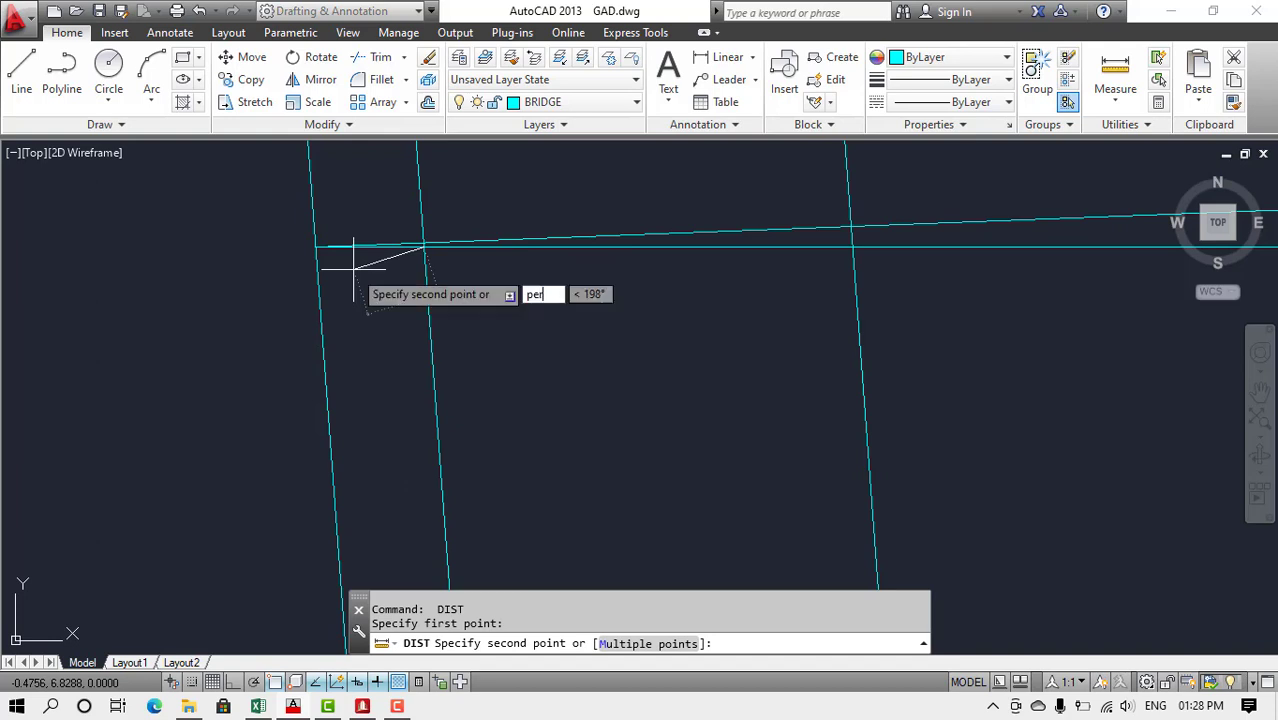
{"action": "key", "text": "Return"}
{"action": "left_click", "coordinate": [321, 270]}
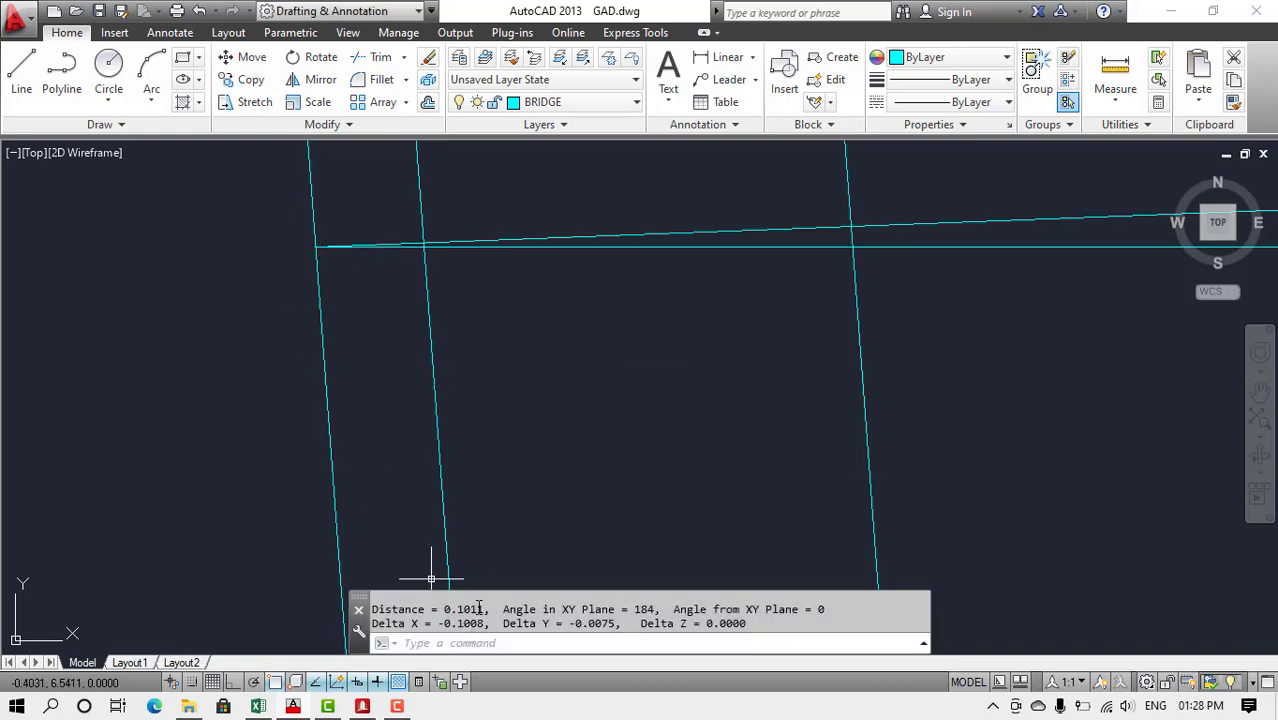
- Use DIST to measure from the third transverse line, the end cross-girder line, perpendicular to the outermost end line
{"action": "key", "text": "Return"}
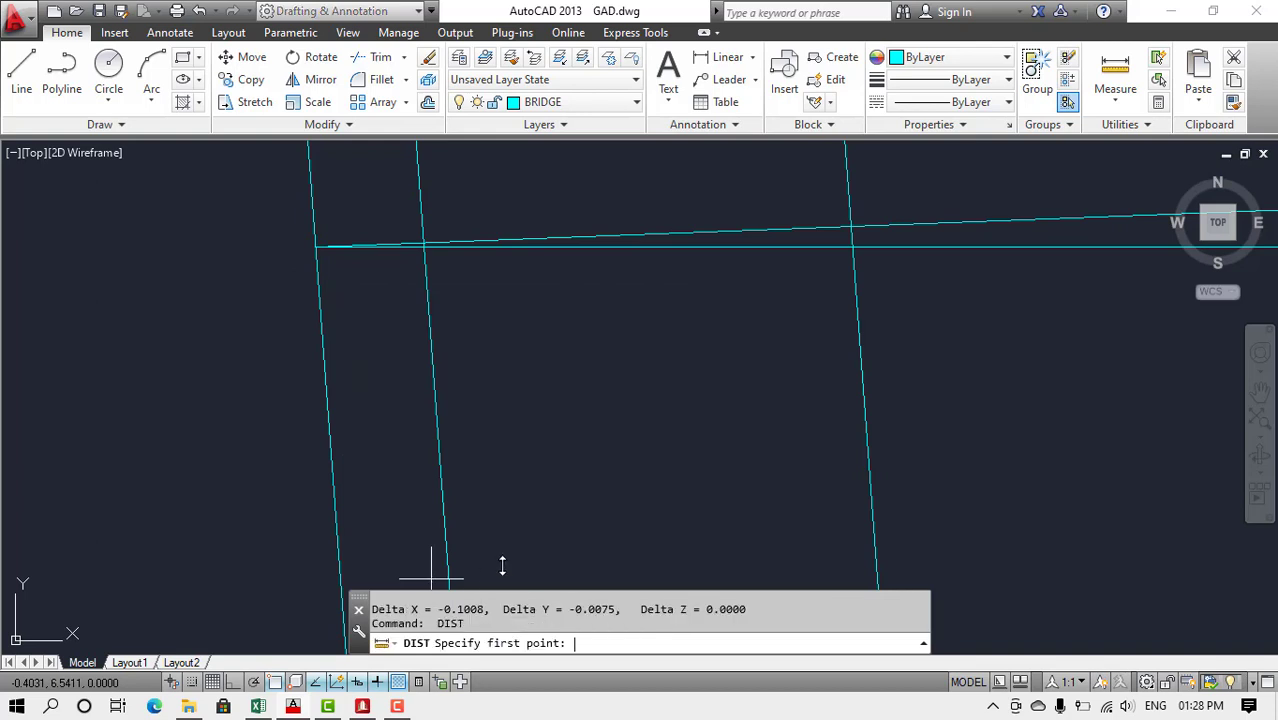
{"action": "left_click", "coordinate": [852, 246]}
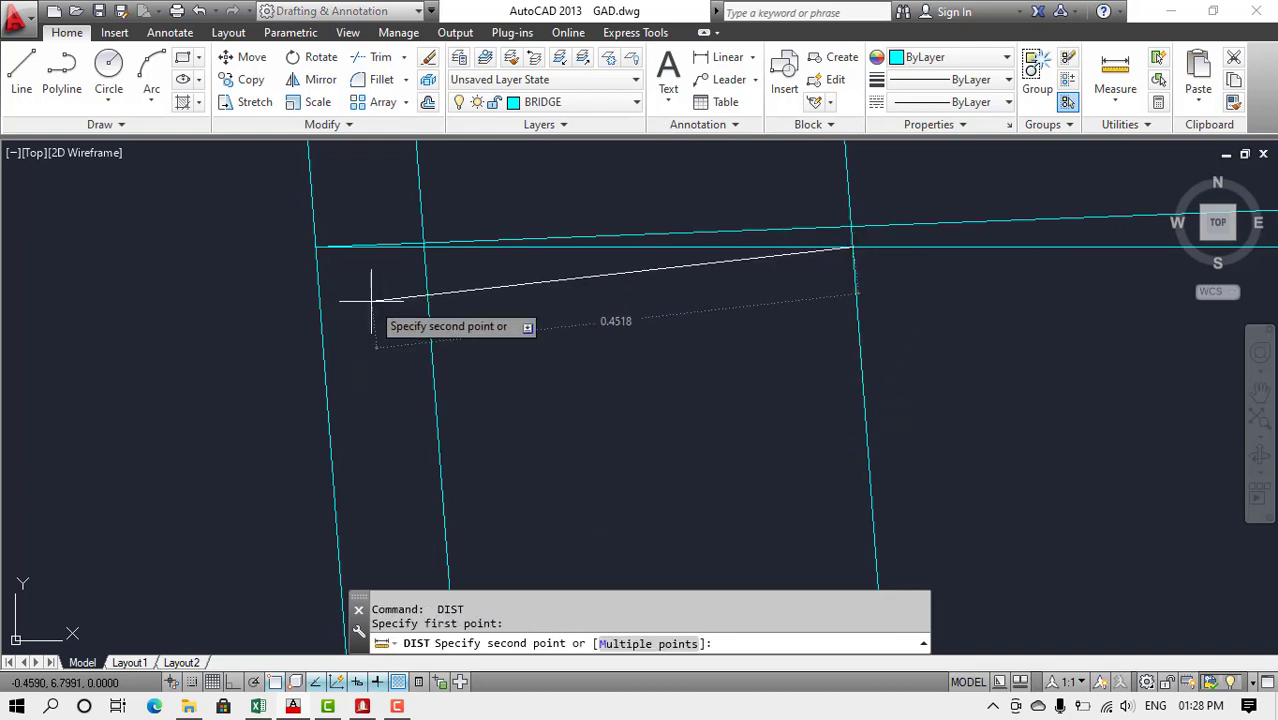
{"action": "type", "text": "per"}
{"action": "key", "text": "Return"}
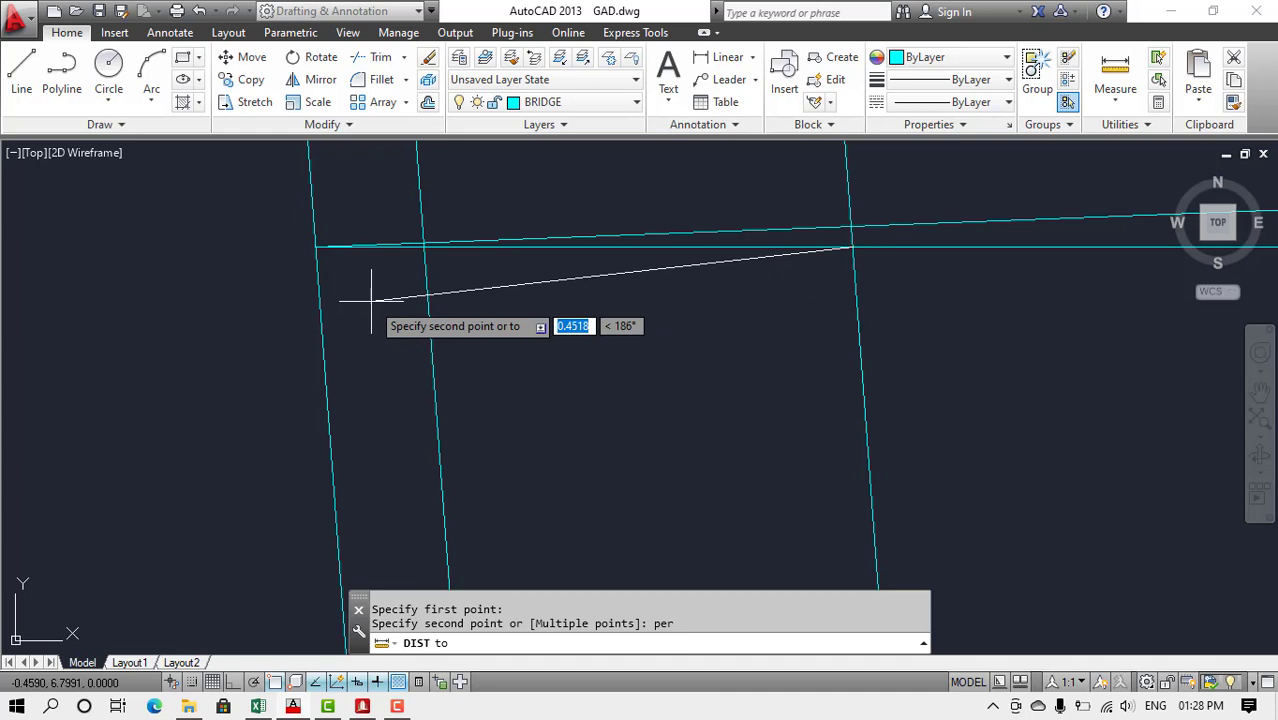
{"action": "left_click", "coordinate": [316, 291]}
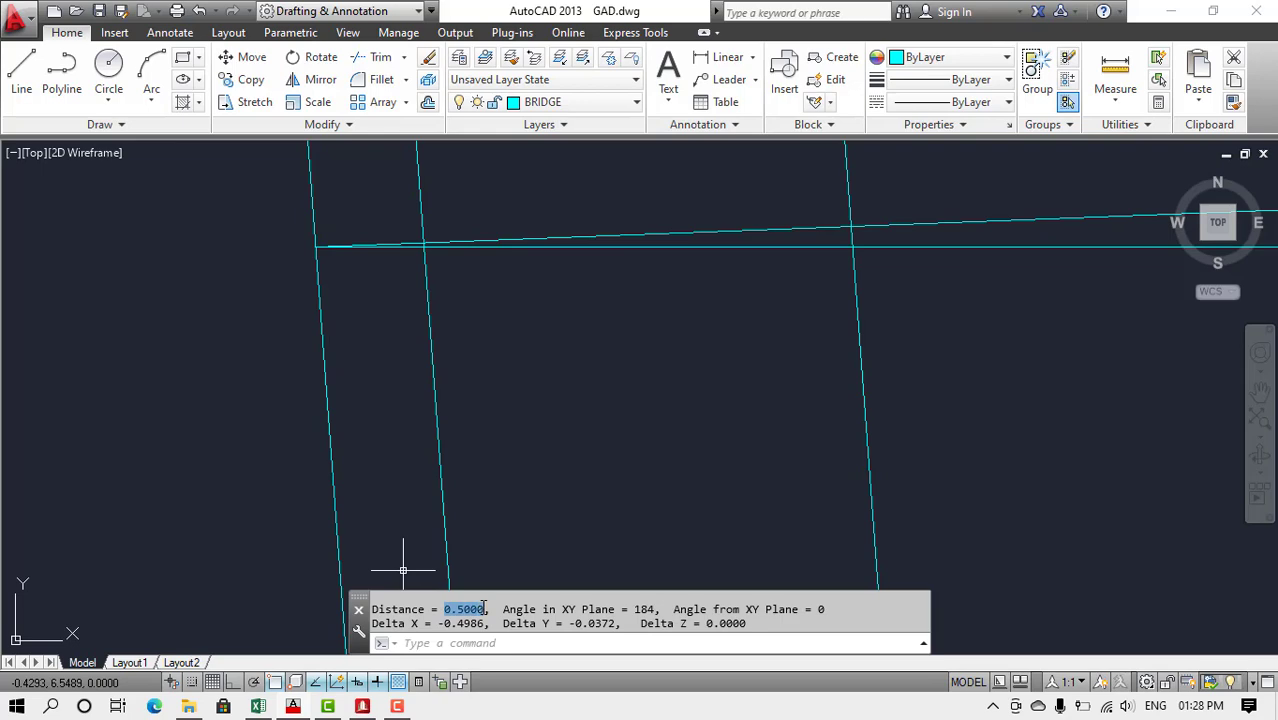
- Switch to the Staad File workbook in Excel and re-enter the Projection at end in B9 as 0.5000
{"action": "key", "text": "alt+Tab"}
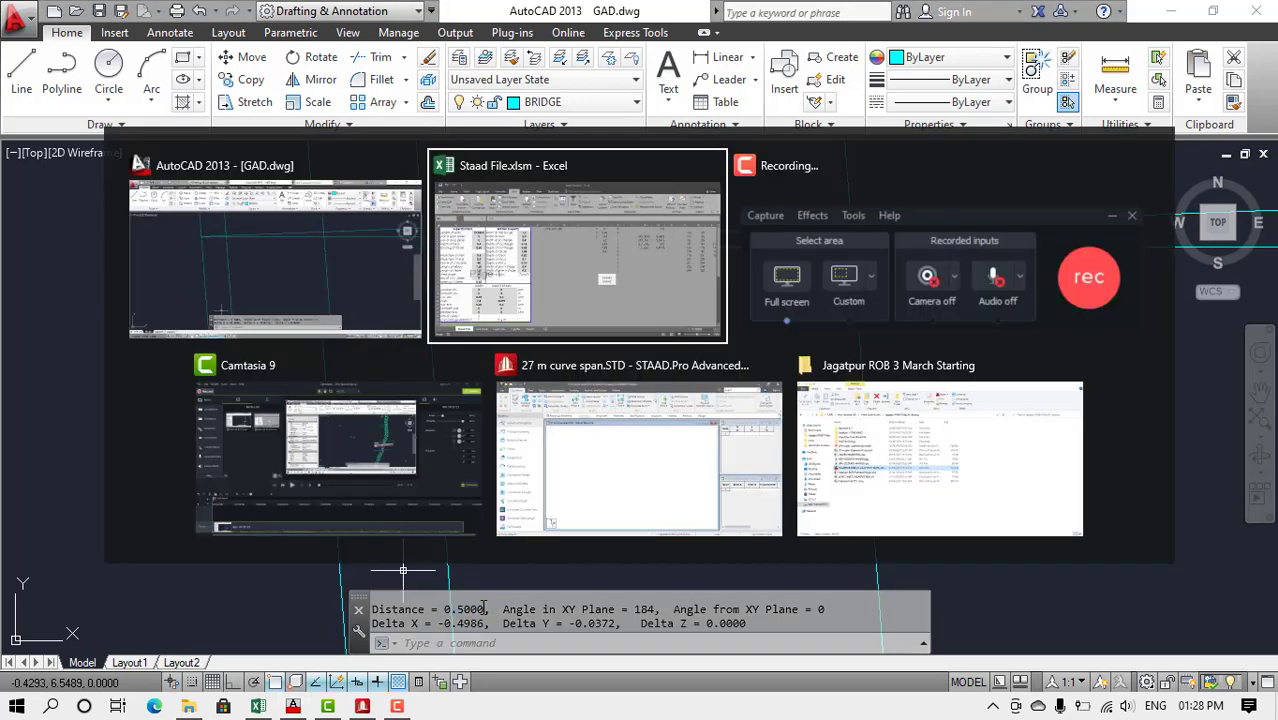
{"action": "left_click_drag", "start_coordinate": [298, 165], "coordinate": [240, 164]}
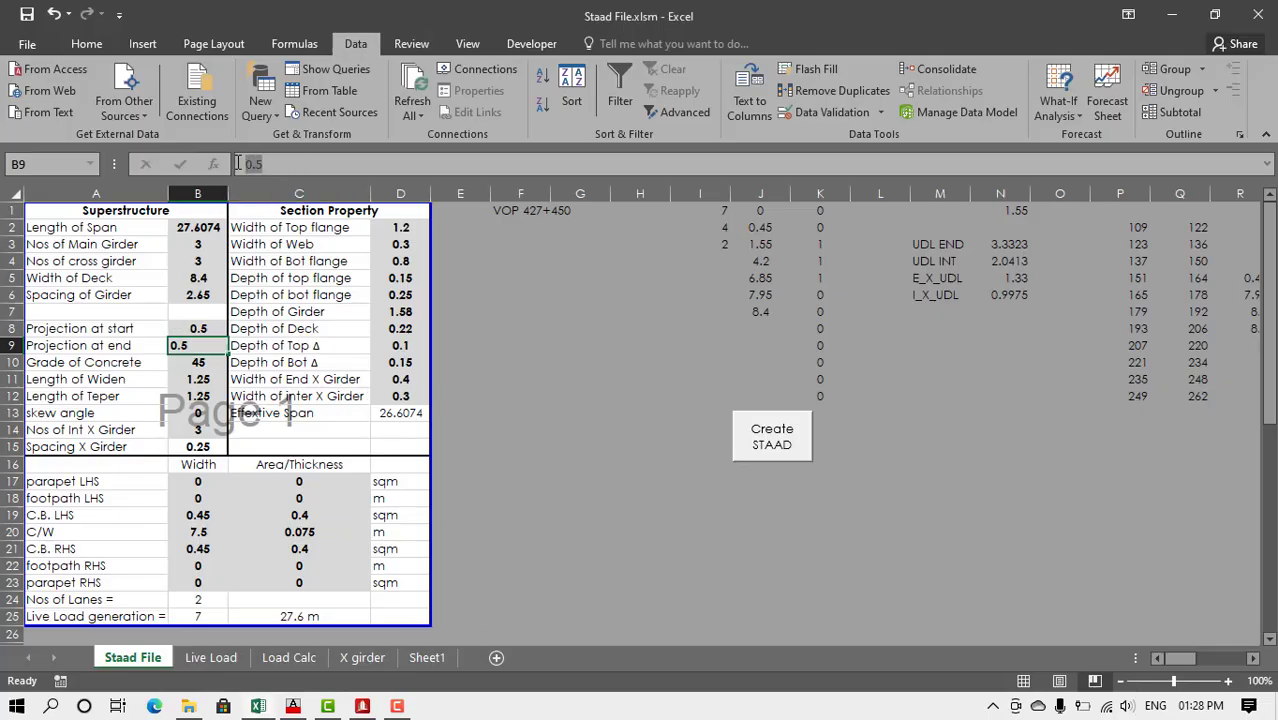
{"action": "type", "text": "0.5000"}
{"action": "key", "text": "Return"}
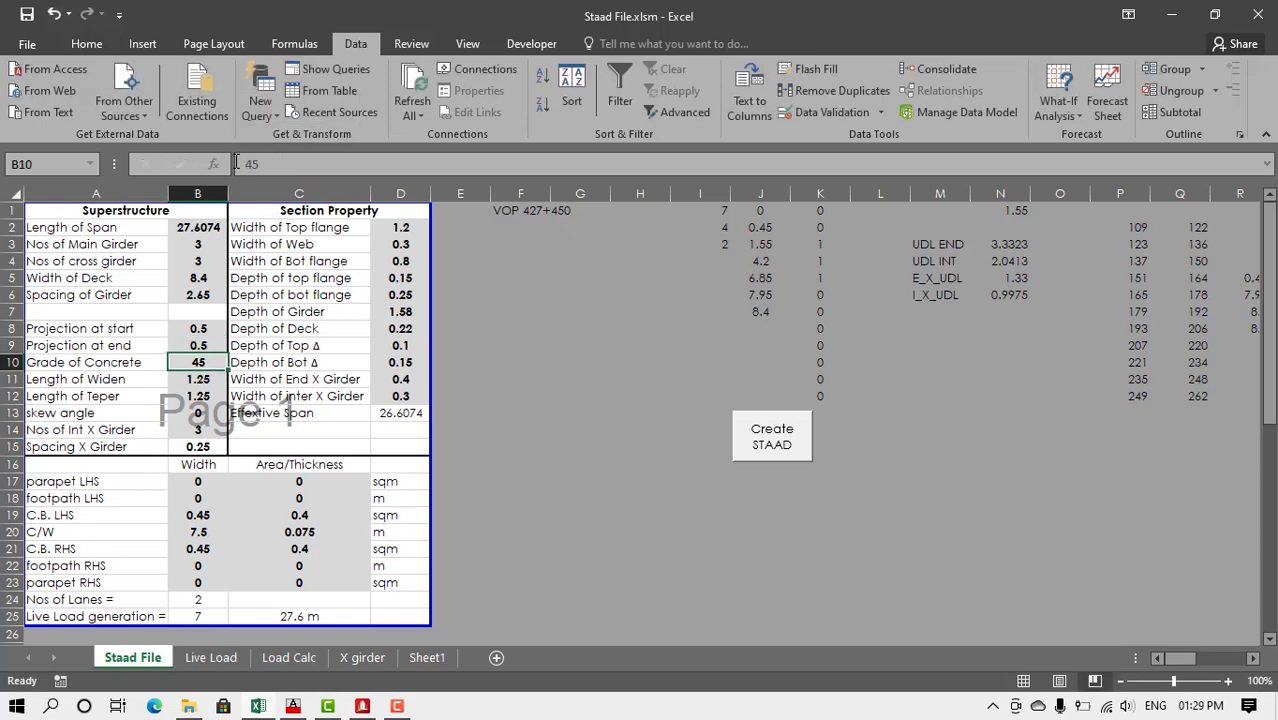
- Select Length of Widen in B11, then use DIST in AutoCAD to measure between the third and fourth transverse lines along the horizontal girder line
{"action": "key", "text": "Return"}
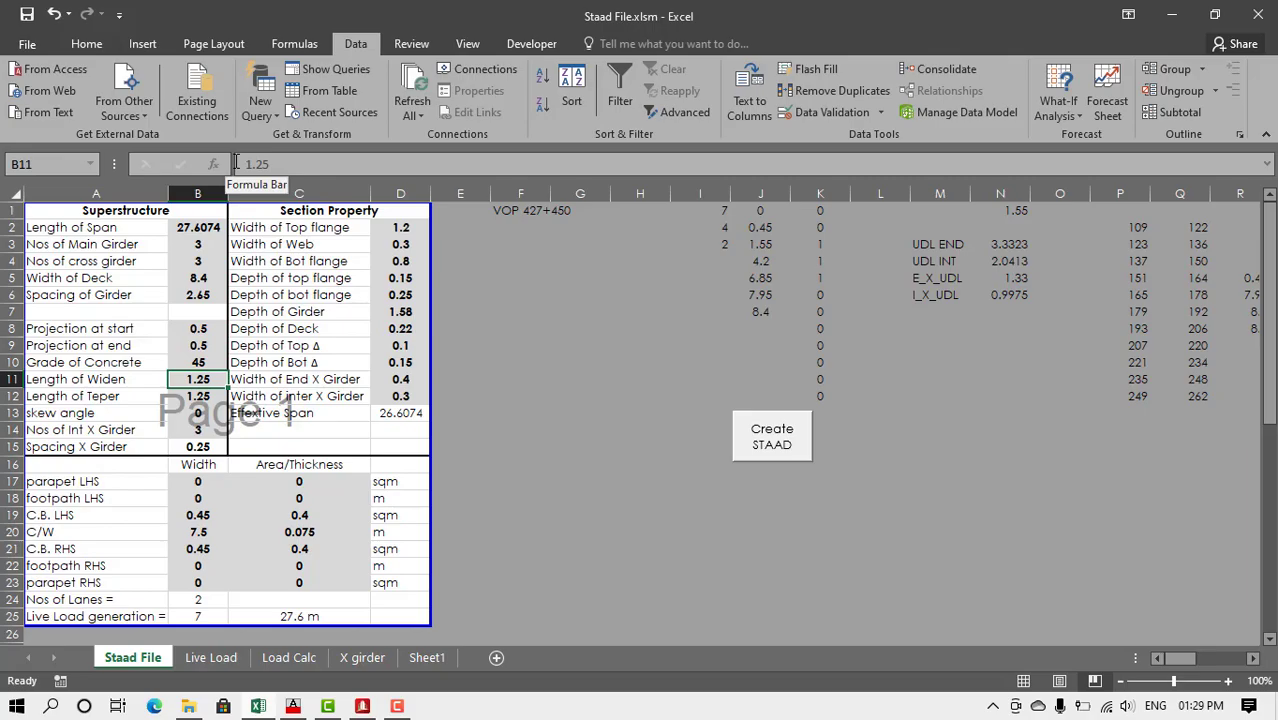
{"action": "key", "text": "alt+Tab"}
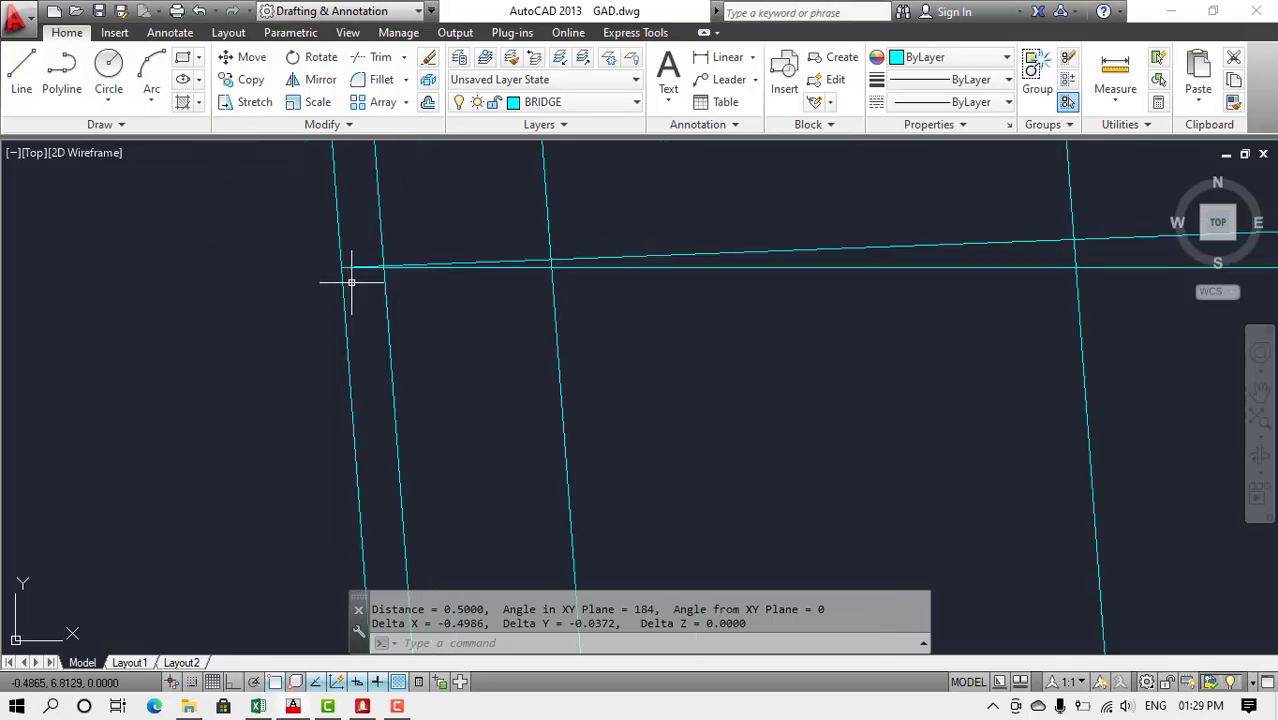
{"action": "scroll", "coordinate": [350, 283], "scroll_direction": "down", "scroll_amount": 2}
{"action": "type", "text": "DI"}
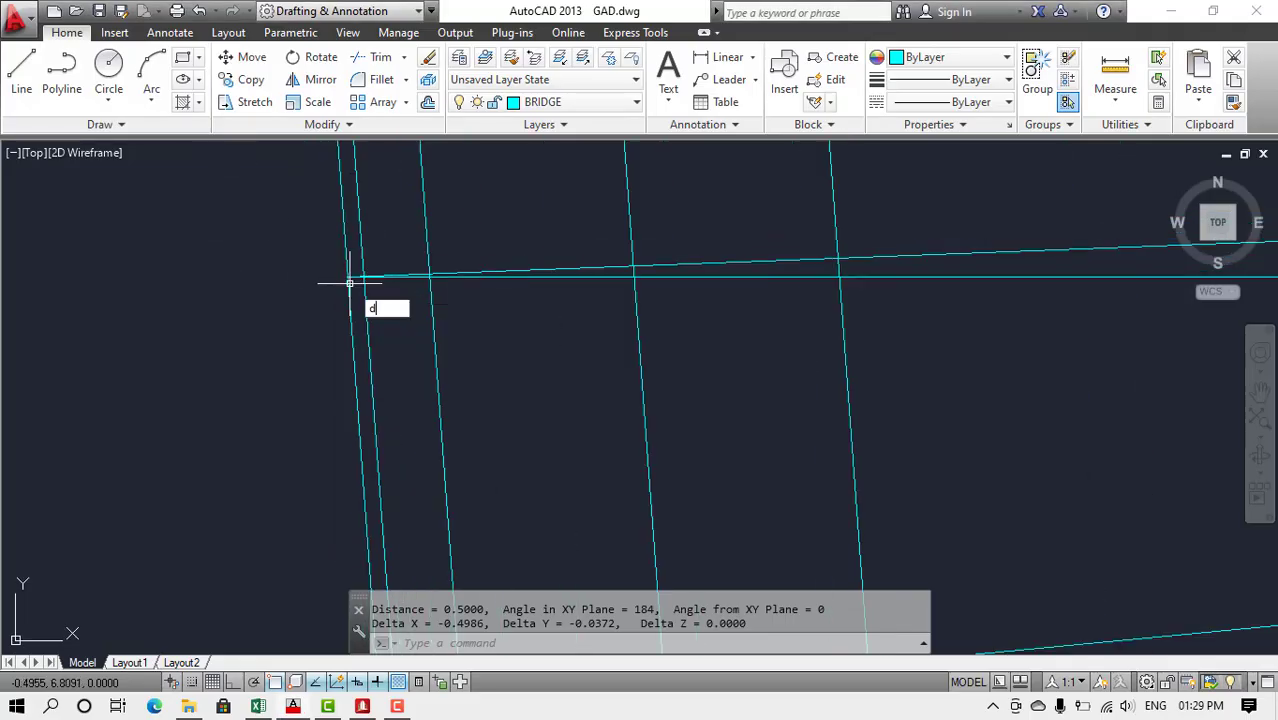
{"action": "key", "text": "Return"}
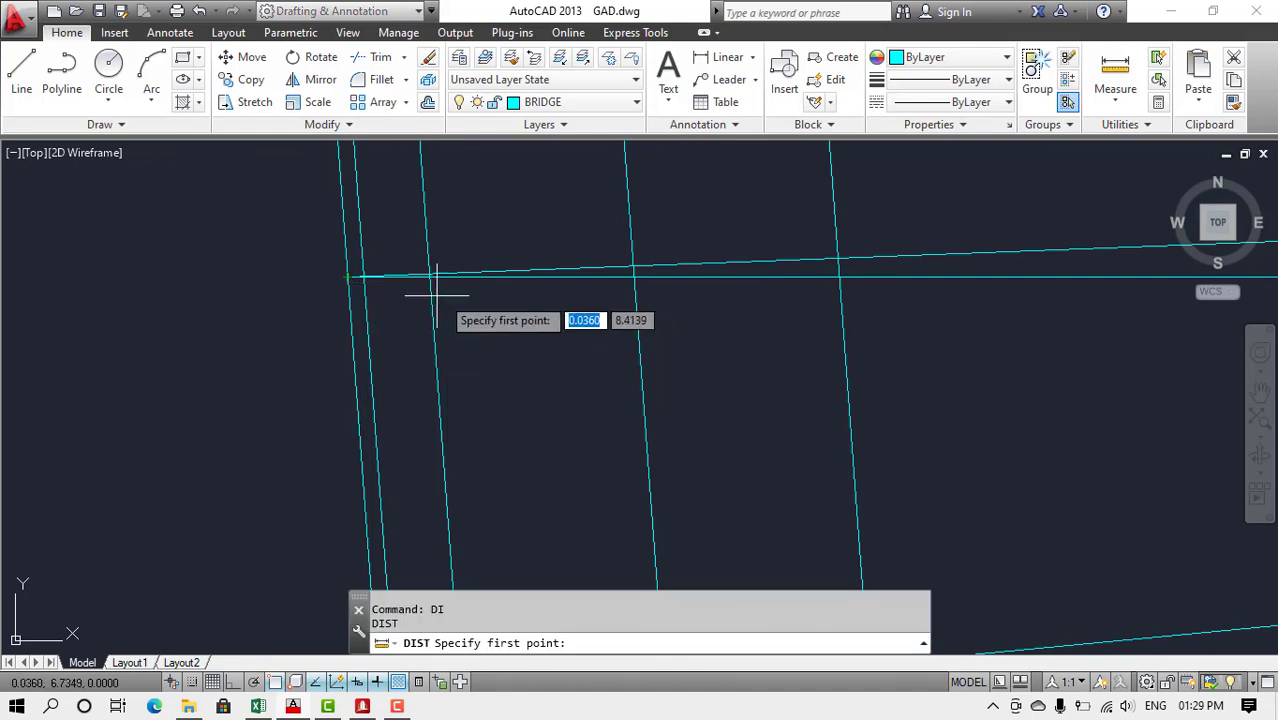
{"action": "left_click", "coordinate": [430, 277]}
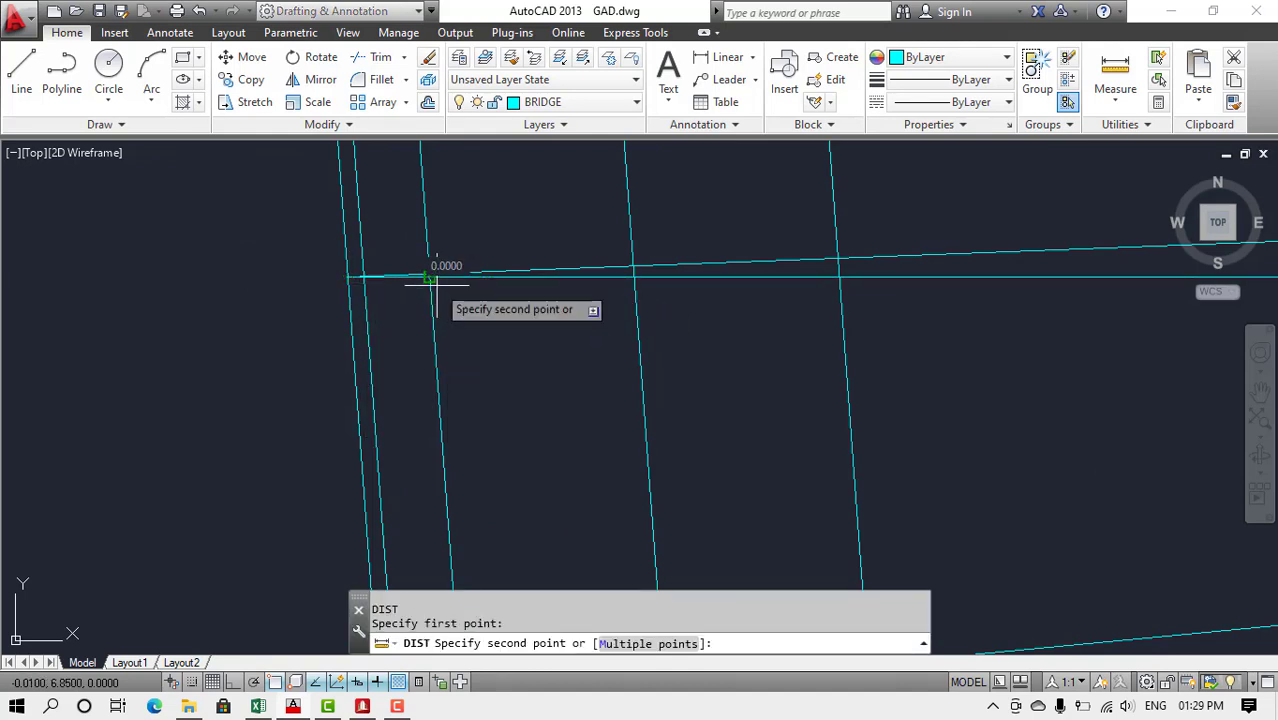
{"action": "left_click", "coordinate": [629, 279]}
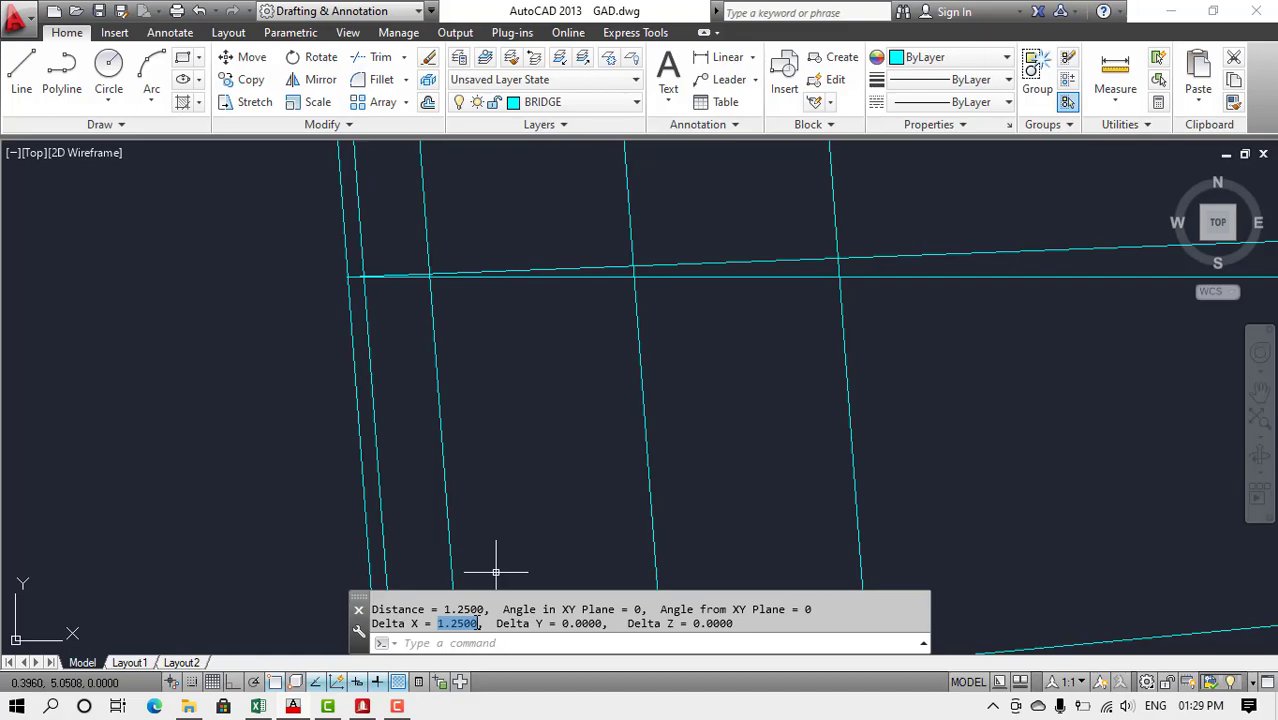
- Select Length of Teper in B12 in Excel, then use DIST in AutoCAD to measure between the fourth and fifth transverse lines along the girder line
{"action": "key", "text": "alt+Tab"}
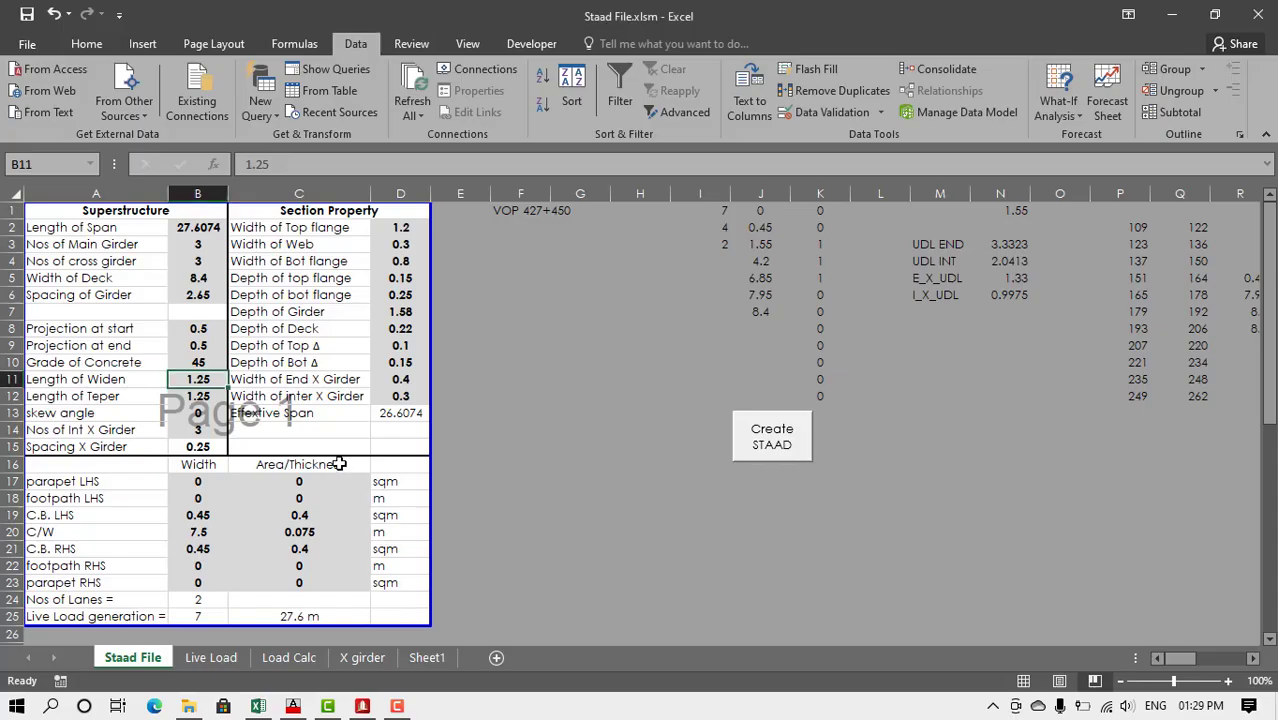
{"action": "left_click", "coordinate": [209, 396]}
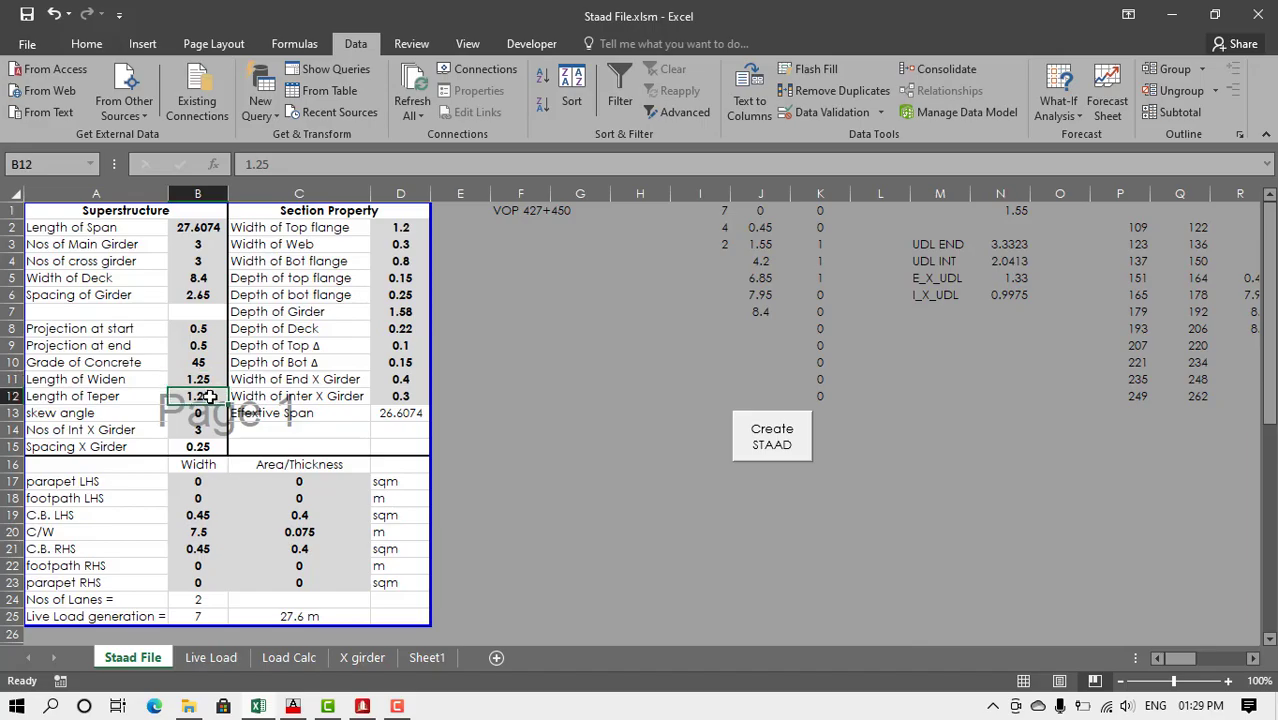
{"action": "key", "text": "alt+Tab"}
{"action": "scroll", "coordinate": [208, 394], "scroll_direction": "down", "scroll_amount": 1}
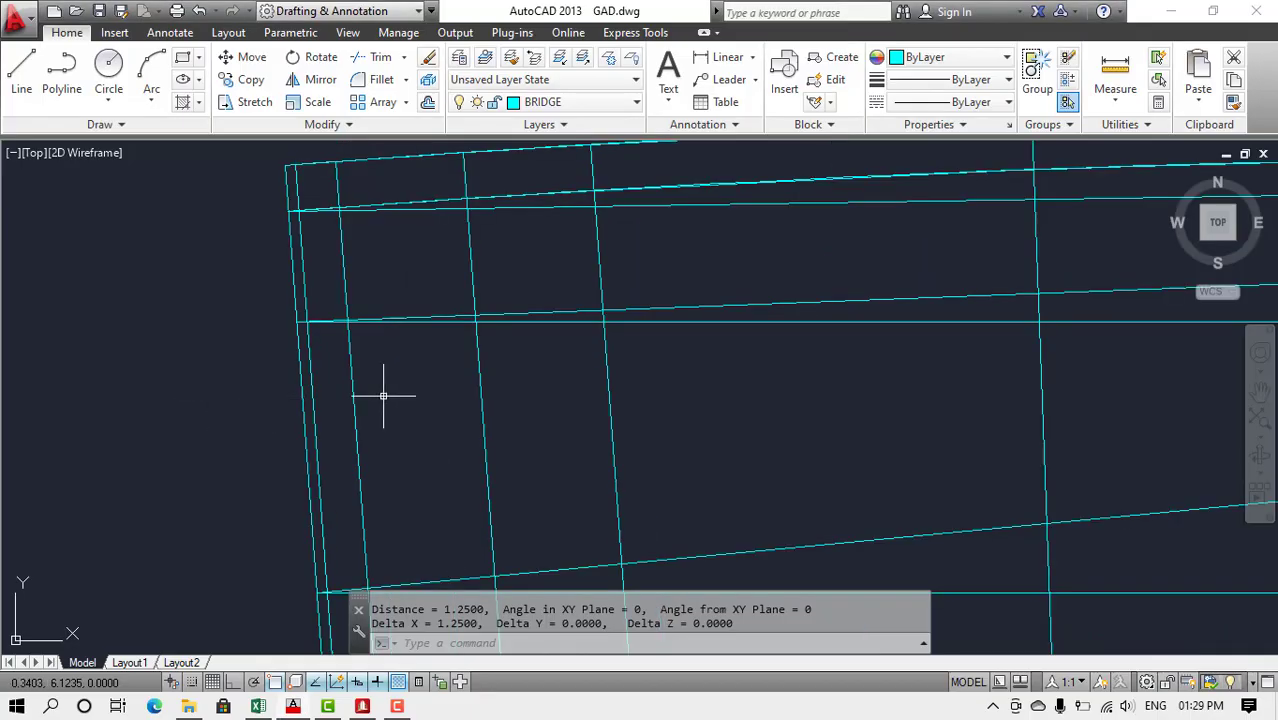
{"action": "type", "text": "dist"}
{"action": "key", "text": "Return"}
{"action": "left_click", "coordinate": [467, 321]}
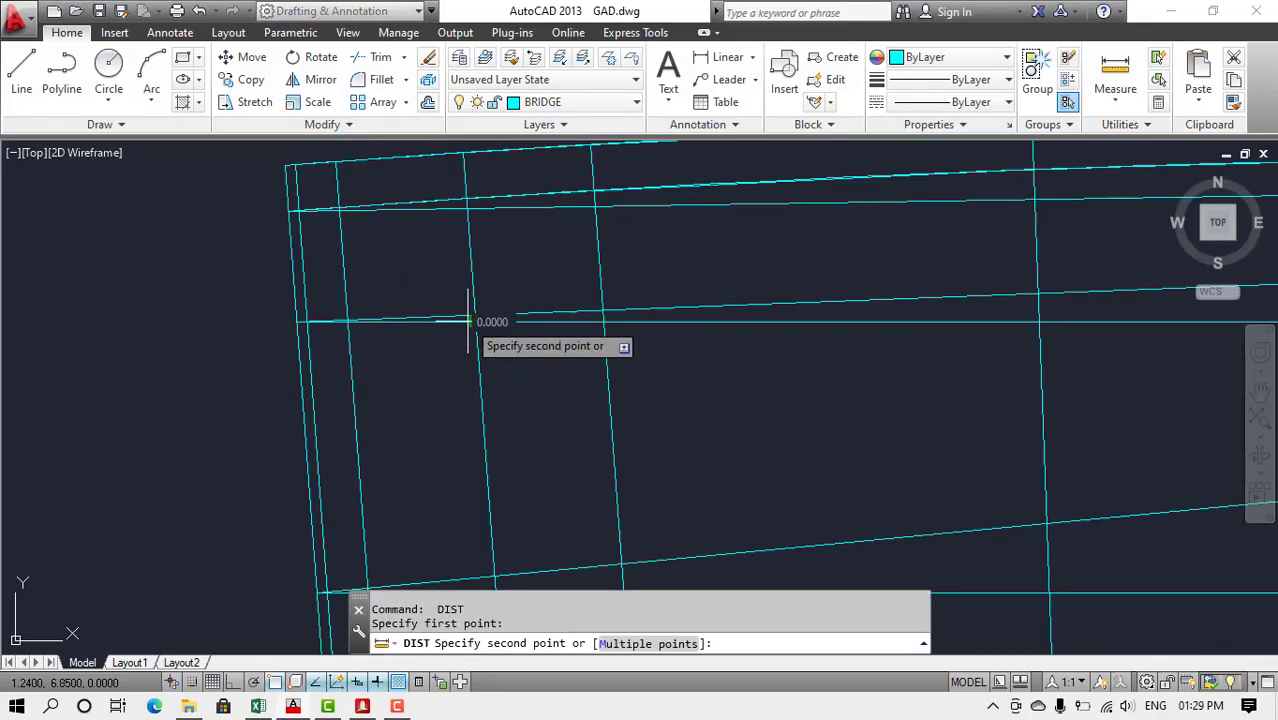
{"action": "left_click", "coordinate": [603, 321]}
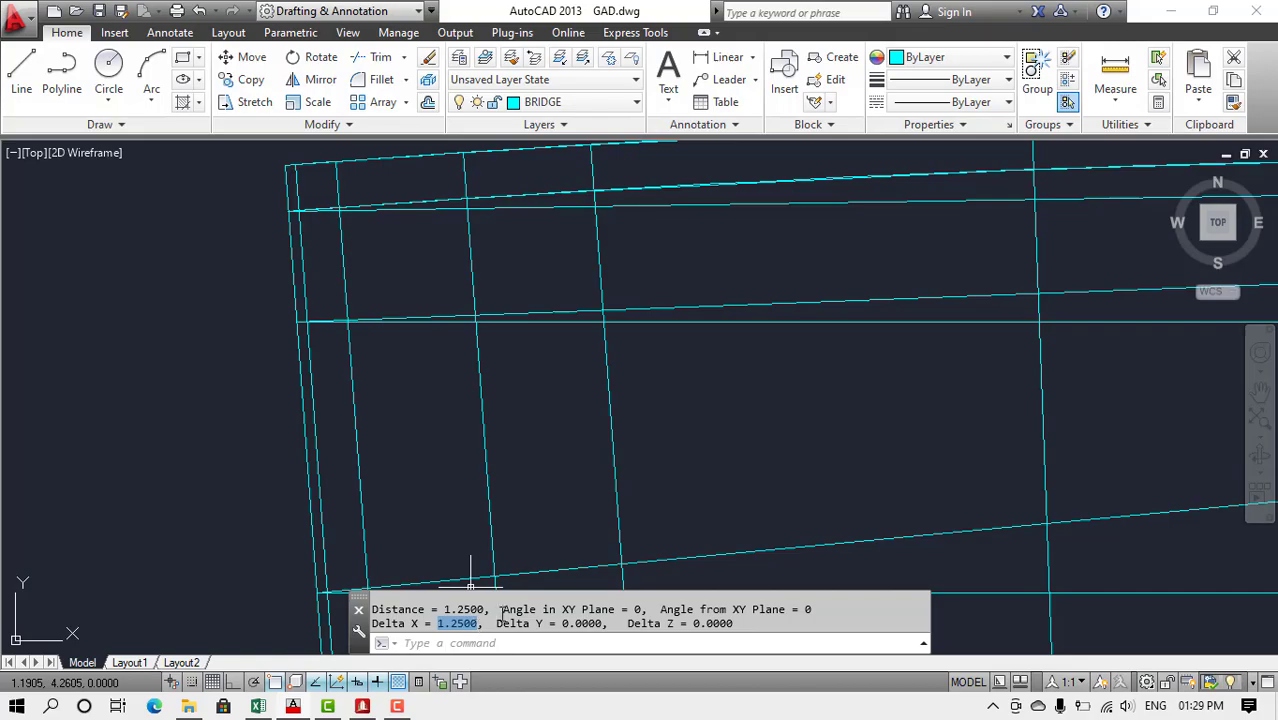
- Select skew angle in B13 in Excel, then draw an orthogonal vertical line about 2.5 units down from the grid's upper-left corner in AutoCAD
{"action": "key", "text": "alt+Tab"}
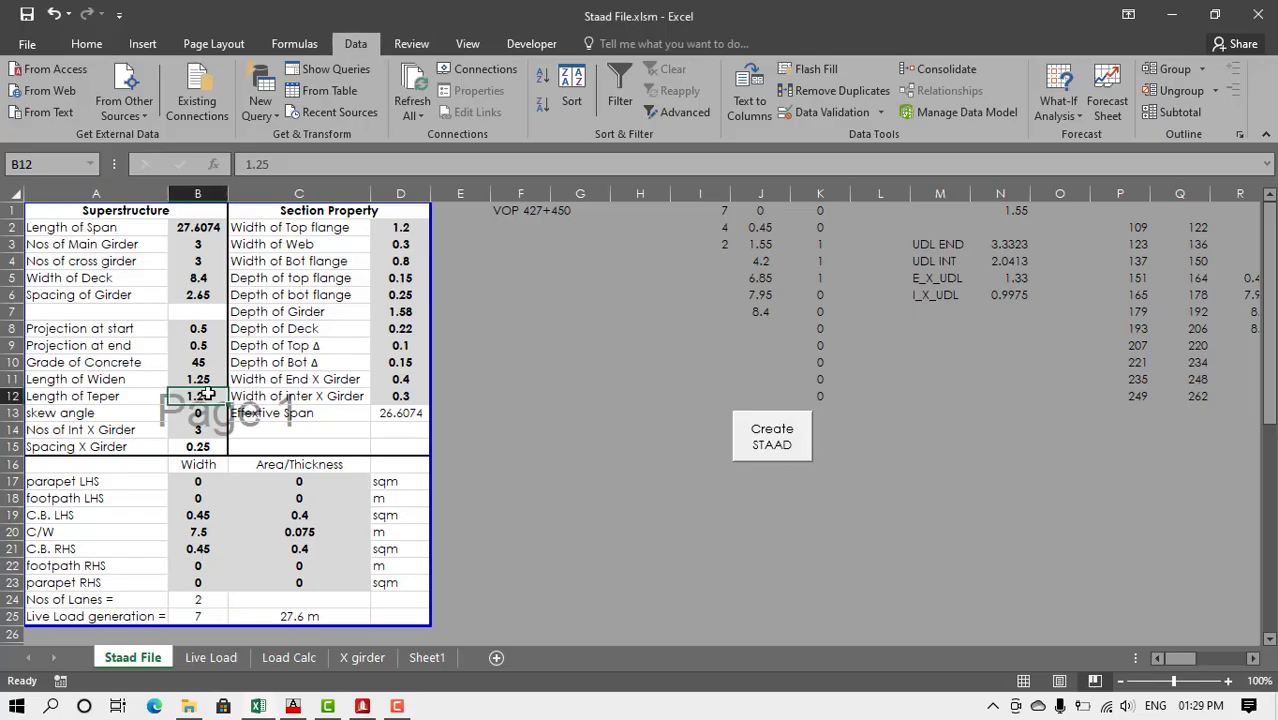
{"action": "key", "text": "Return"}
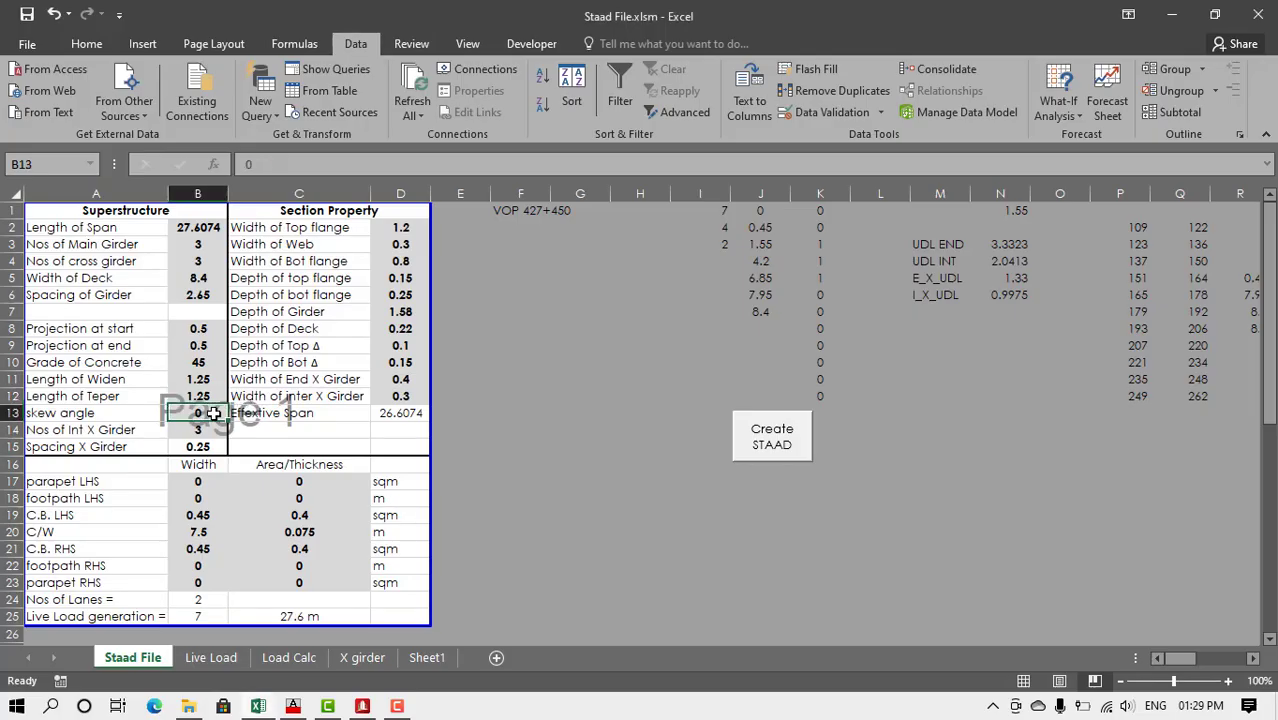
{"action": "key", "text": "alt+Tab"}
{"action": "scroll", "coordinate": [386, 364], "scroll_direction": "down", "scroll_amount": 1}
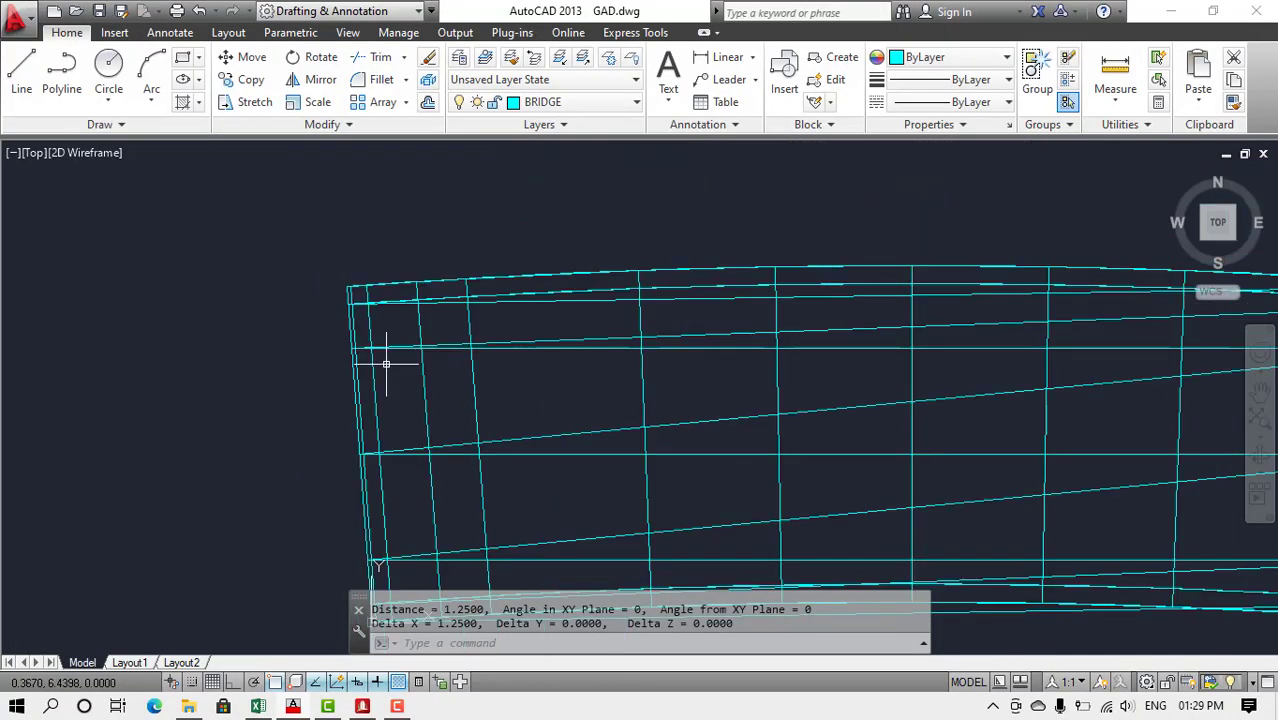
{"action": "scroll", "coordinate": [386, 364], "scroll_direction": "down", "scroll_amount": 4}
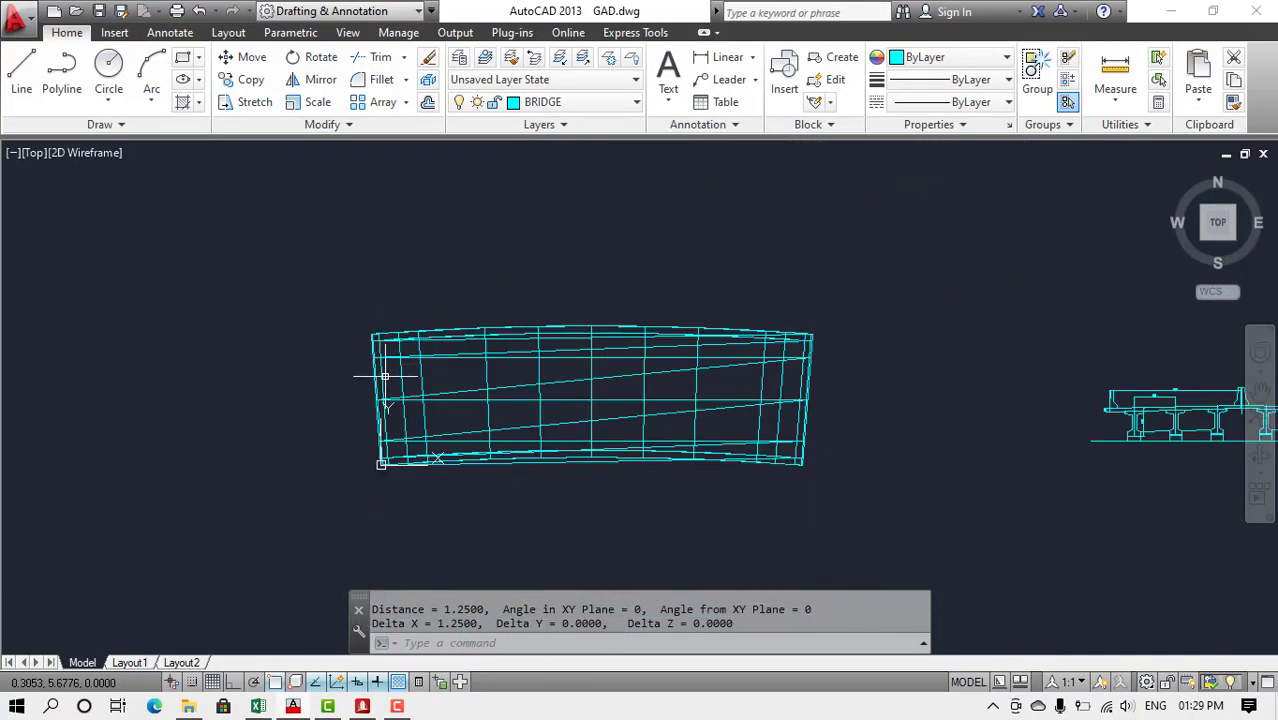
{"action": "type", "text": "l"}
{"action": "key", "text": "Return"}
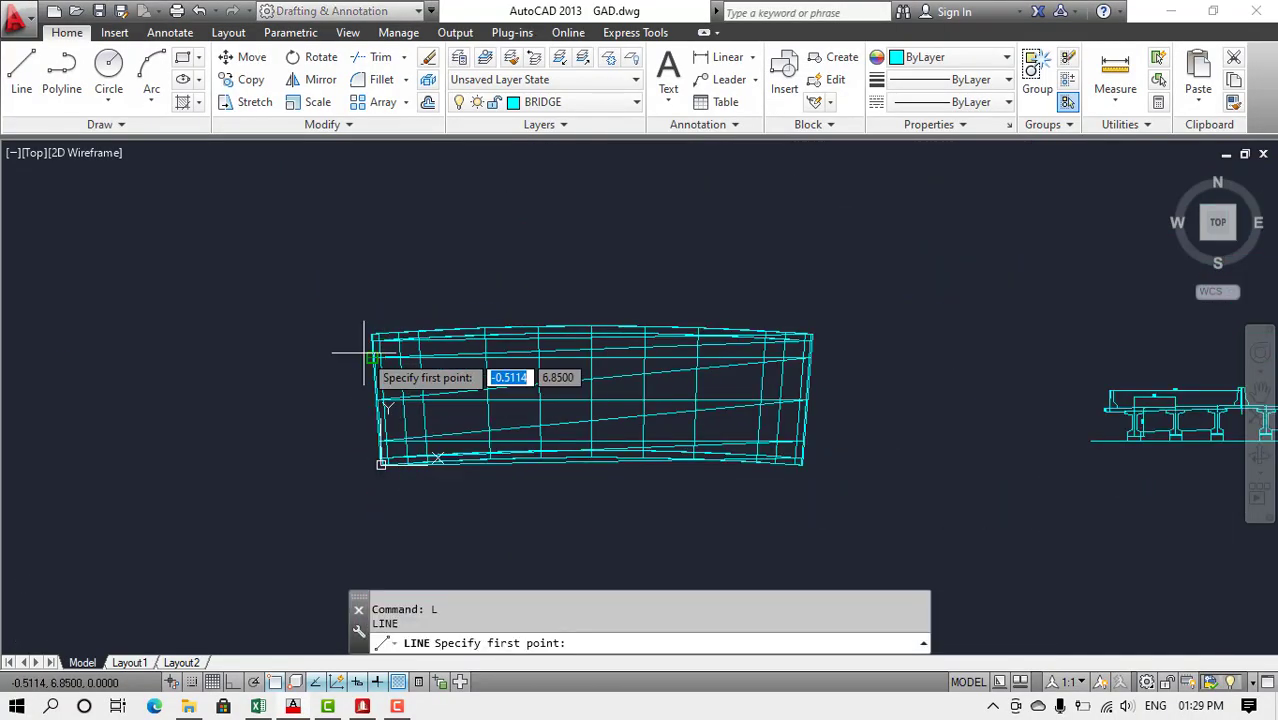
{"action": "scroll", "coordinate": [364, 353], "scroll_direction": "up", "scroll_amount": 4}
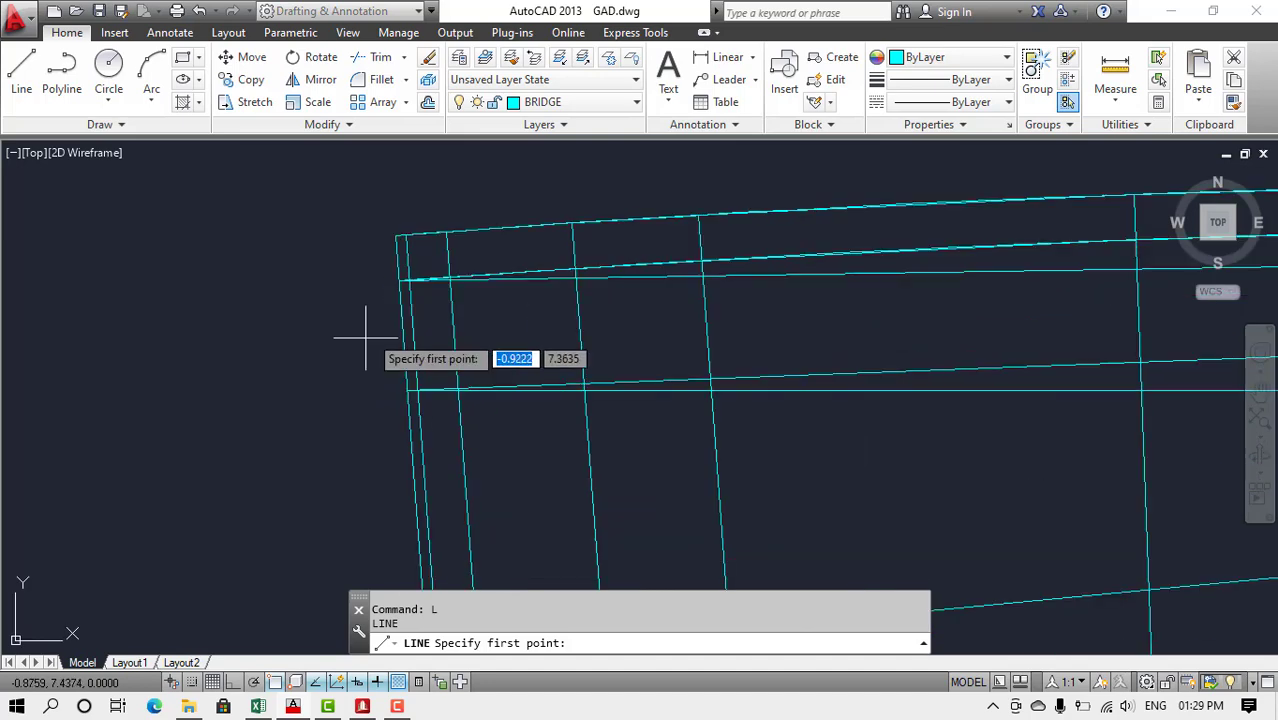
{"action": "left_click", "coordinate": [390, 236]}
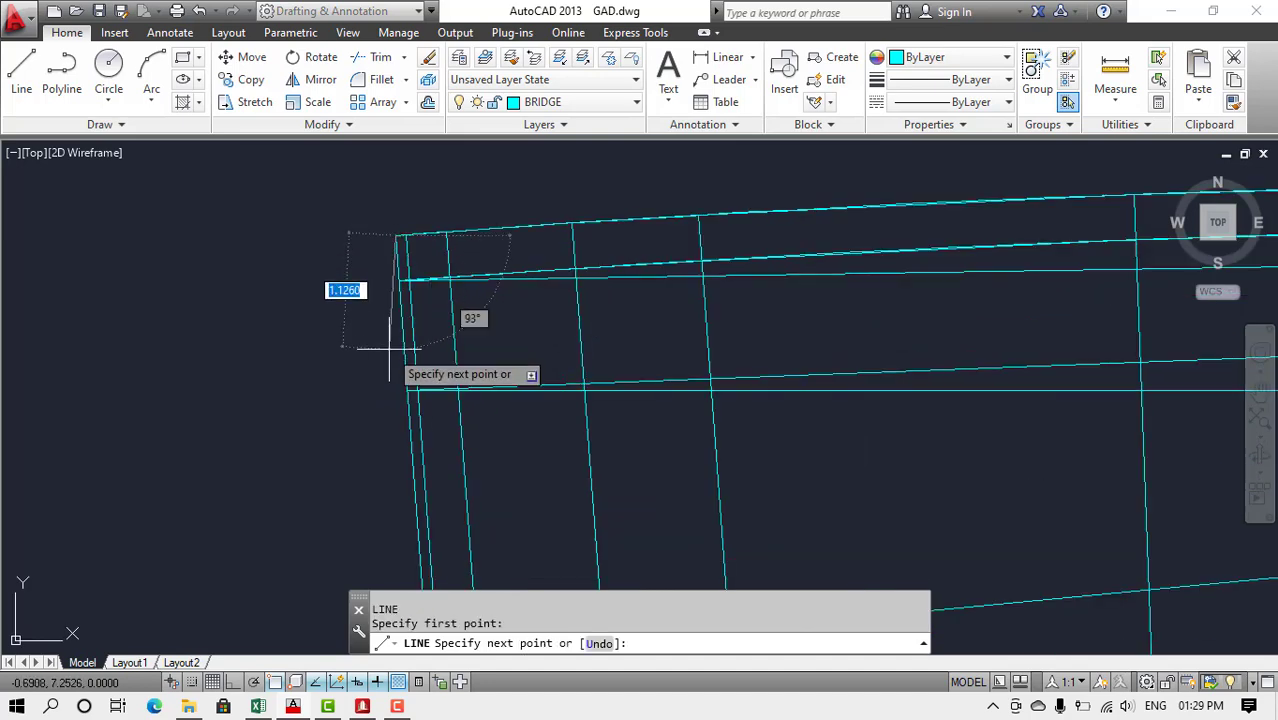
{"action": "key", "text": "F8"}
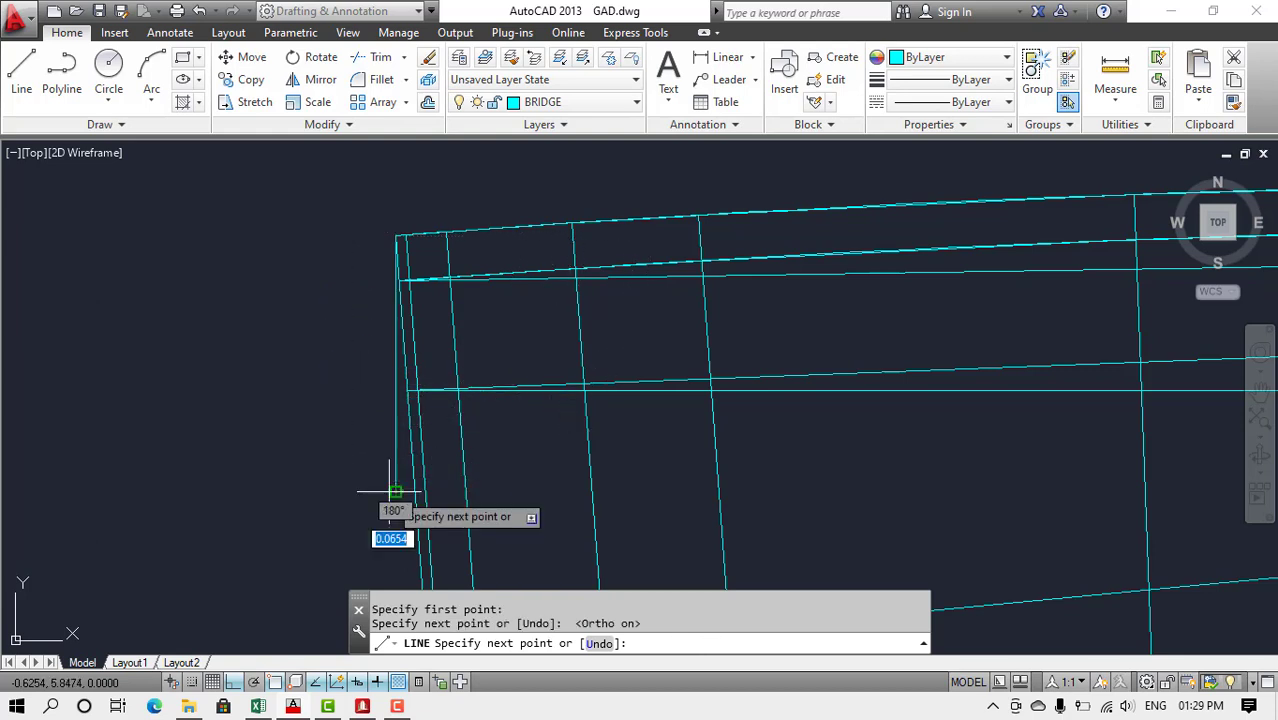
{"action": "key", "text": "Escape"}
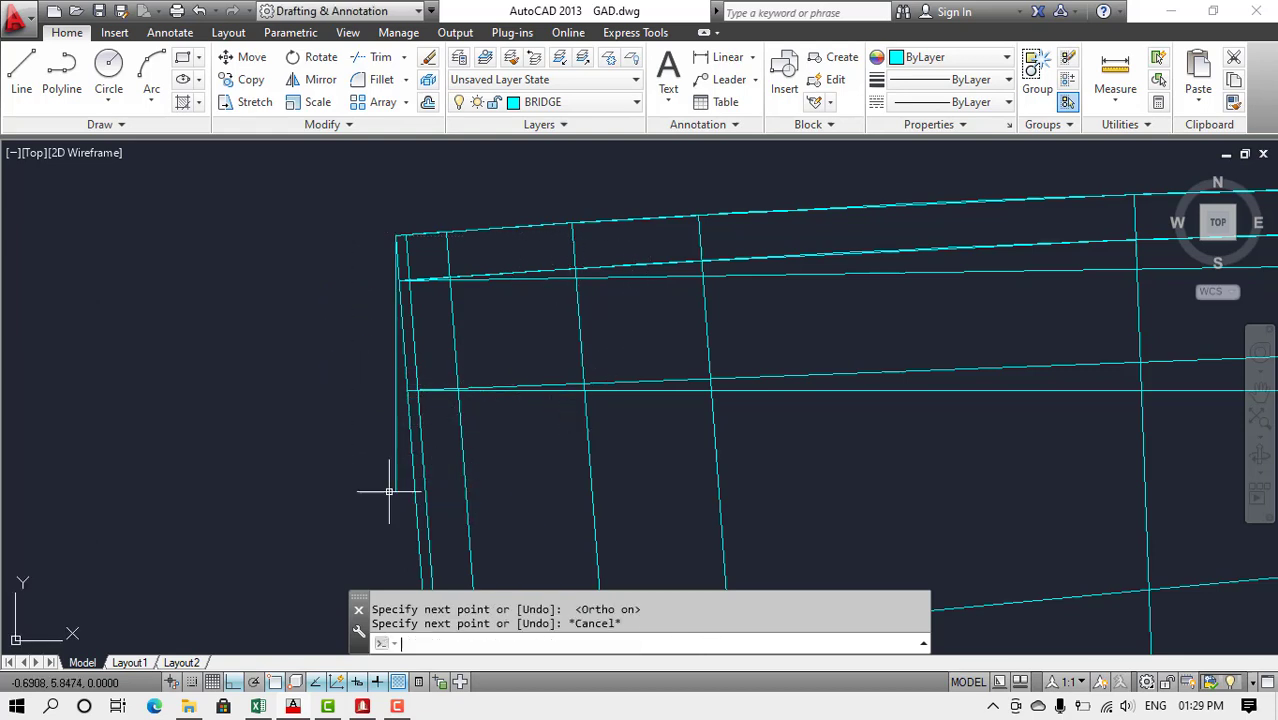
- Add an angular dimension between the new vertical line and the outermost inclined end line of the grid
{"action": "left_click", "coordinate": [168, 33]}
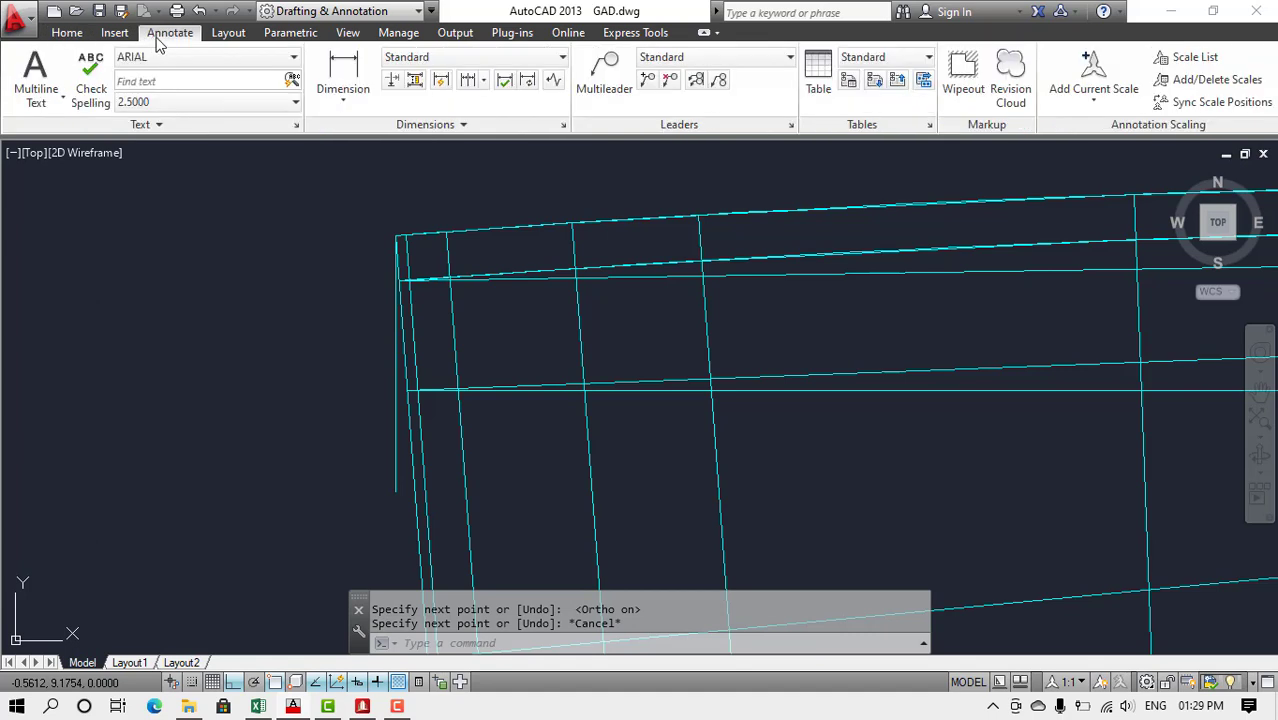
{"action": "left_click", "coordinate": [343, 104]}
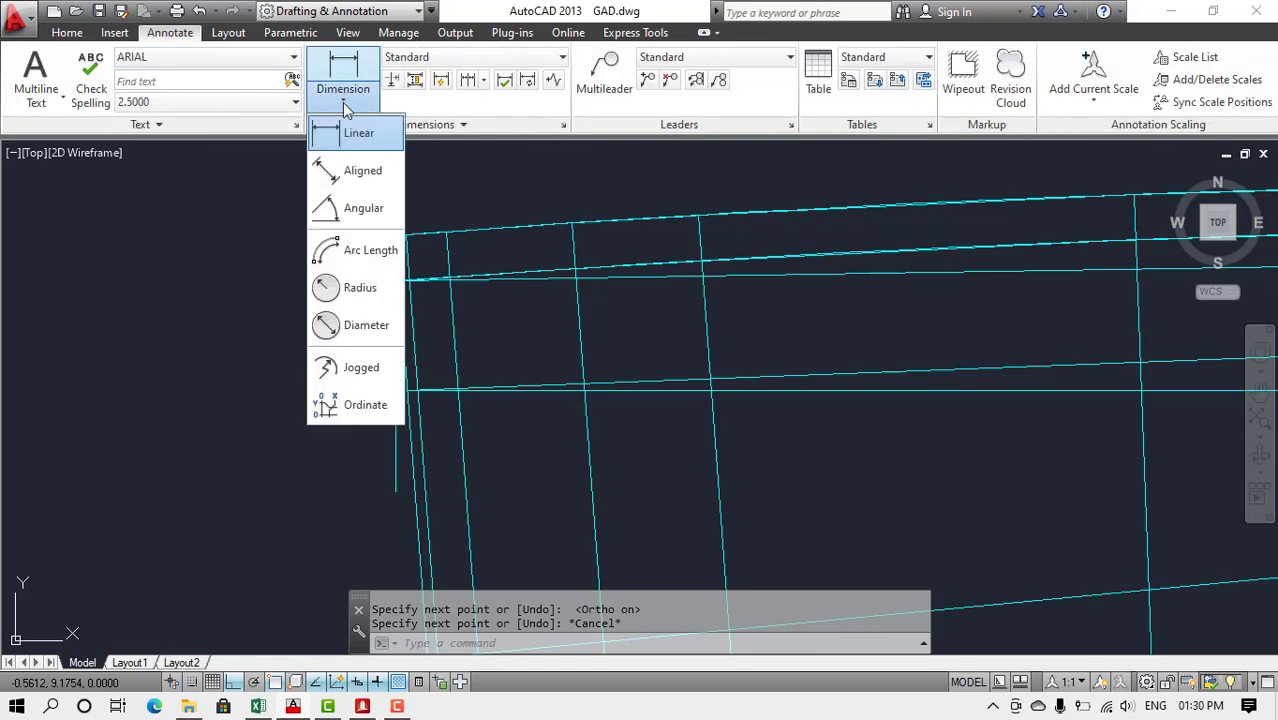
{"action": "left_click", "coordinate": [351, 214]}
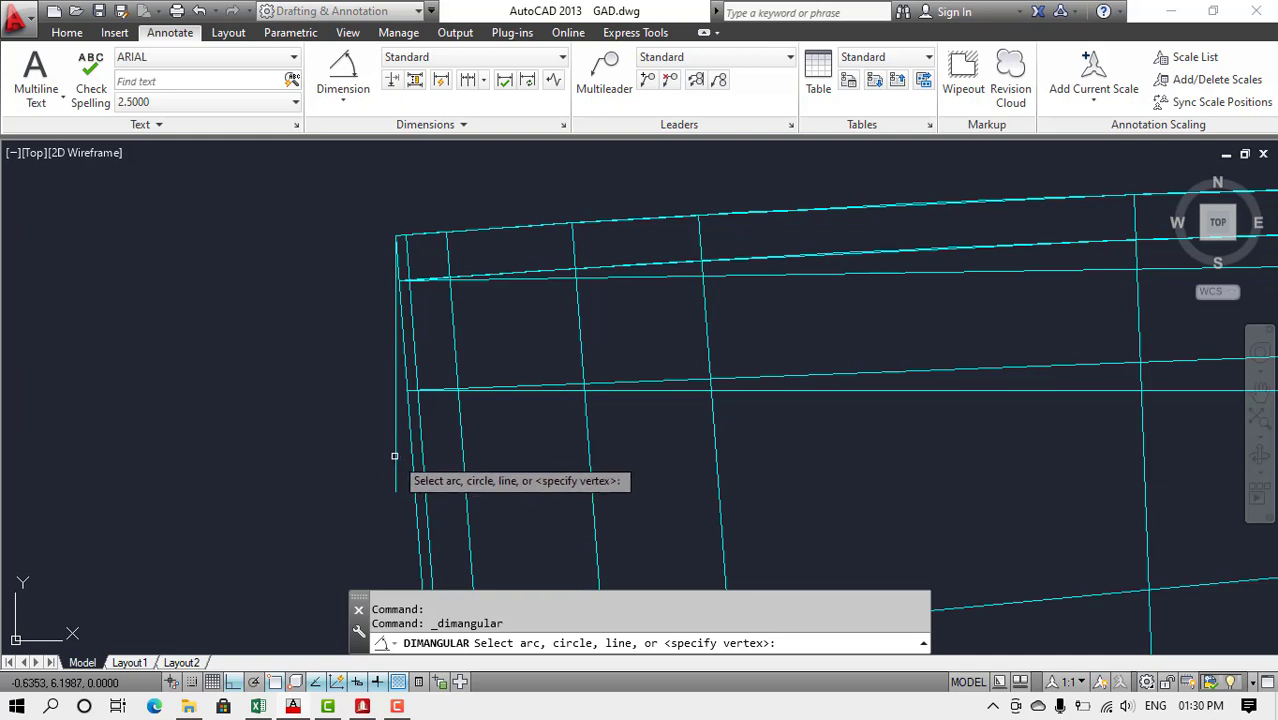
{"action": "left_click", "coordinate": [394, 456]}
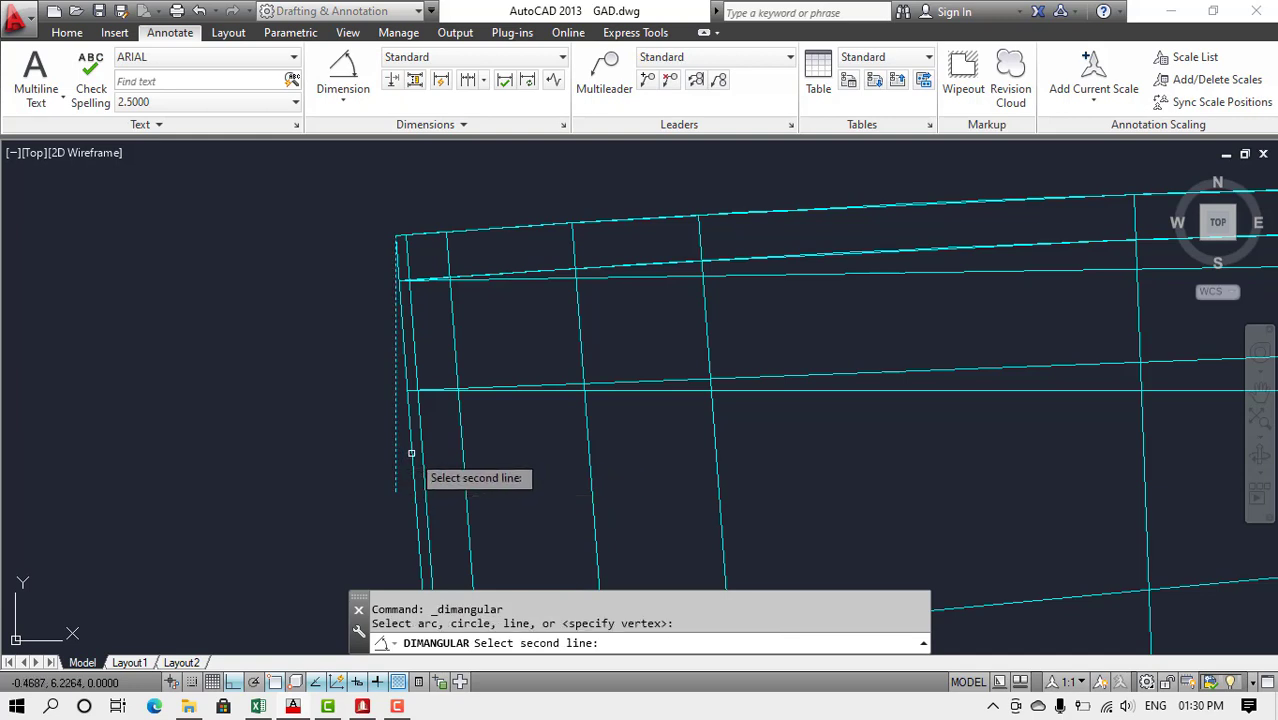
{"action": "left_click", "coordinate": [408, 448]}
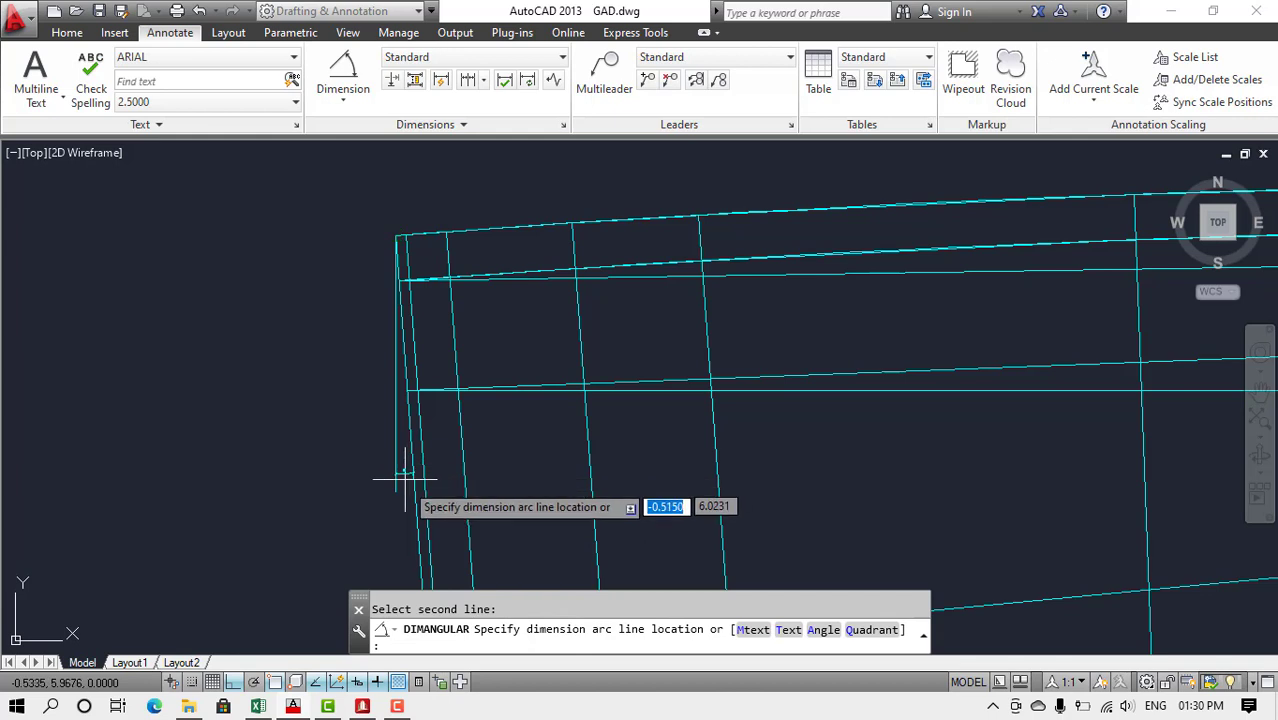
{"action": "scroll", "coordinate": [410, 510], "scroll_direction": "up", "scroll_amount": 4}
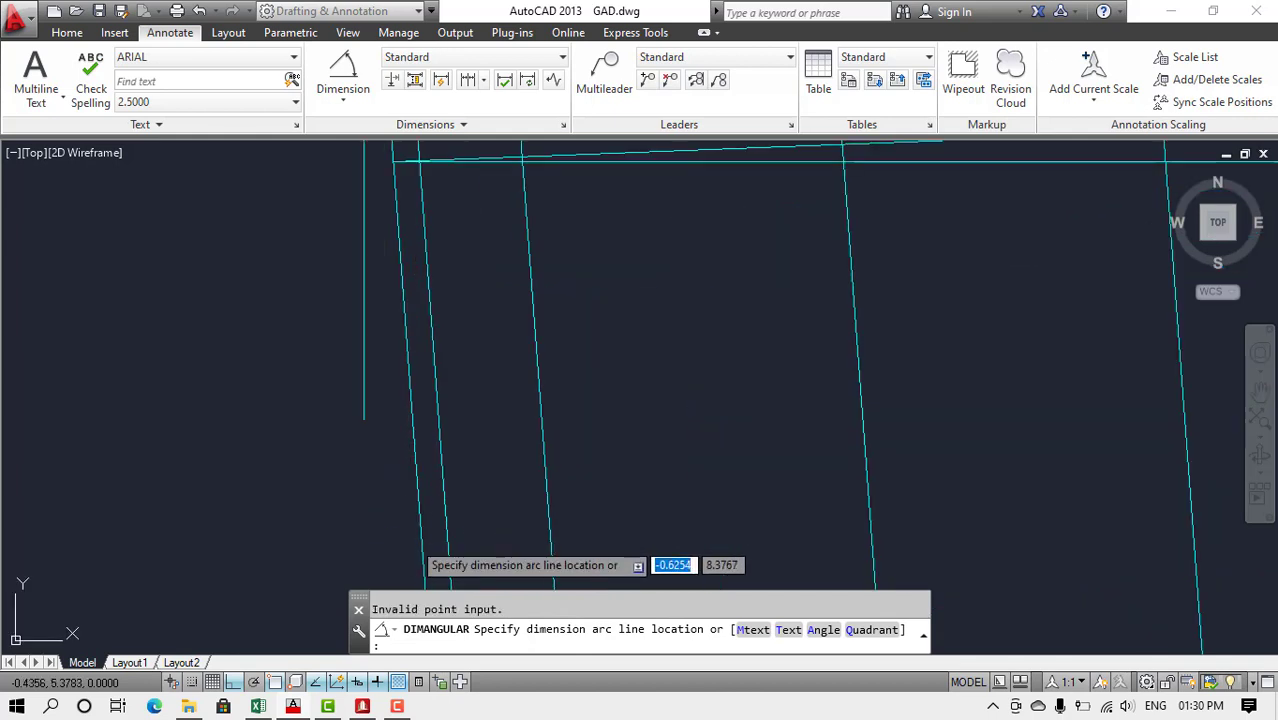
{"action": "left_click", "coordinate": [393, 449]}
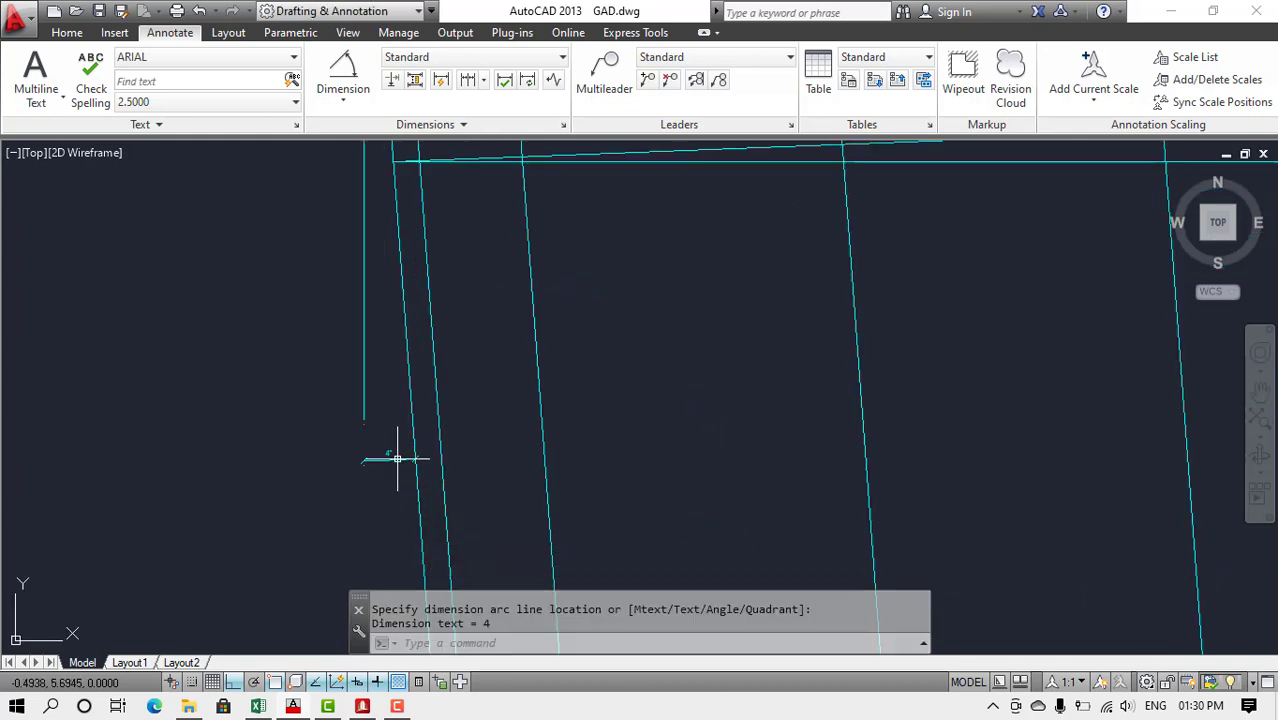
- Set the precision of the angular dimension to six decimal places (0.000000)
{"action": "scroll", "coordinate": [393, 449], "scroll_direction": "up", "scroll_amount": 2}
{"action": "left_click", "coordinate": [343, 427]}
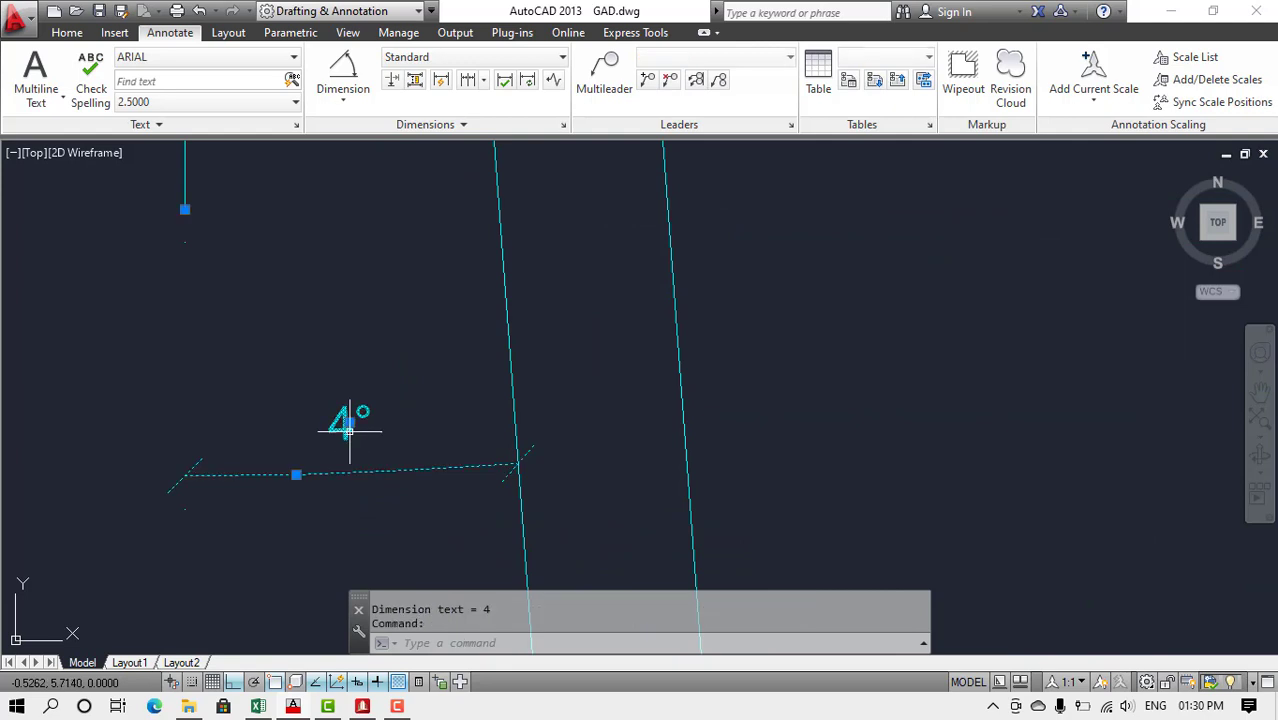
{"action": "right_click", "coordinate": [349, 424]}
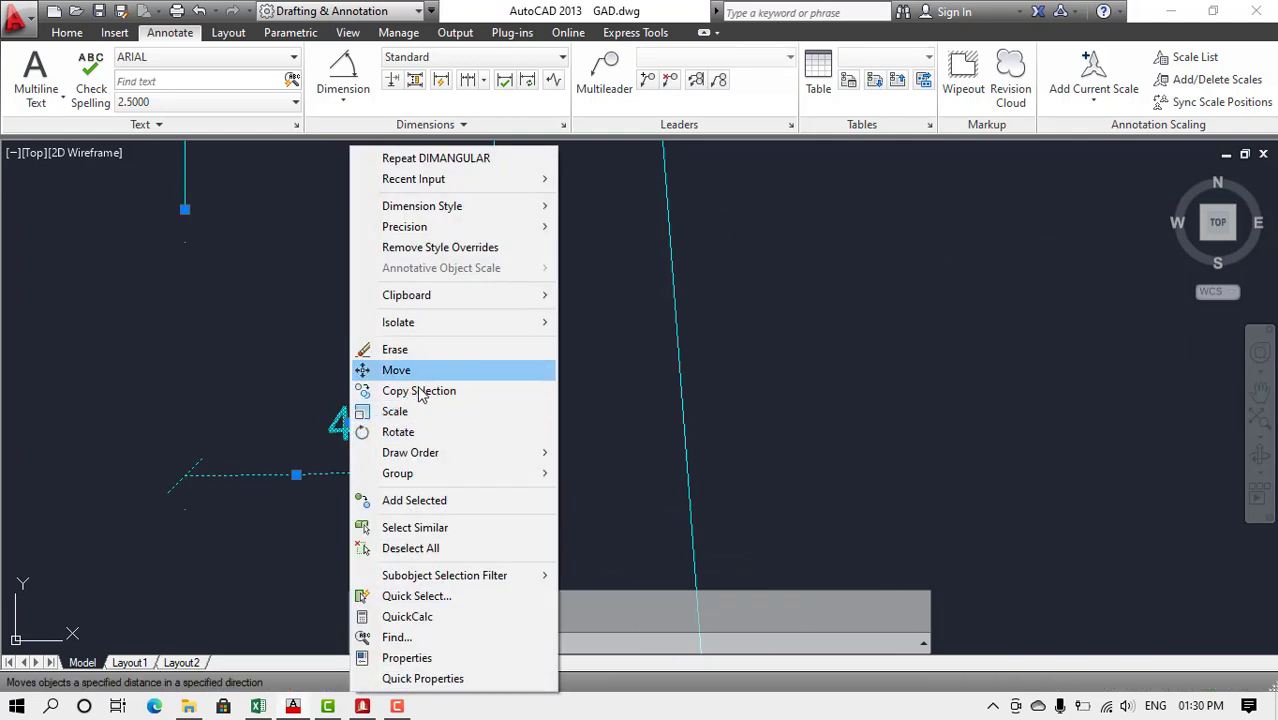
{"action": "mouse_move", "coordinate": [507, 233]}
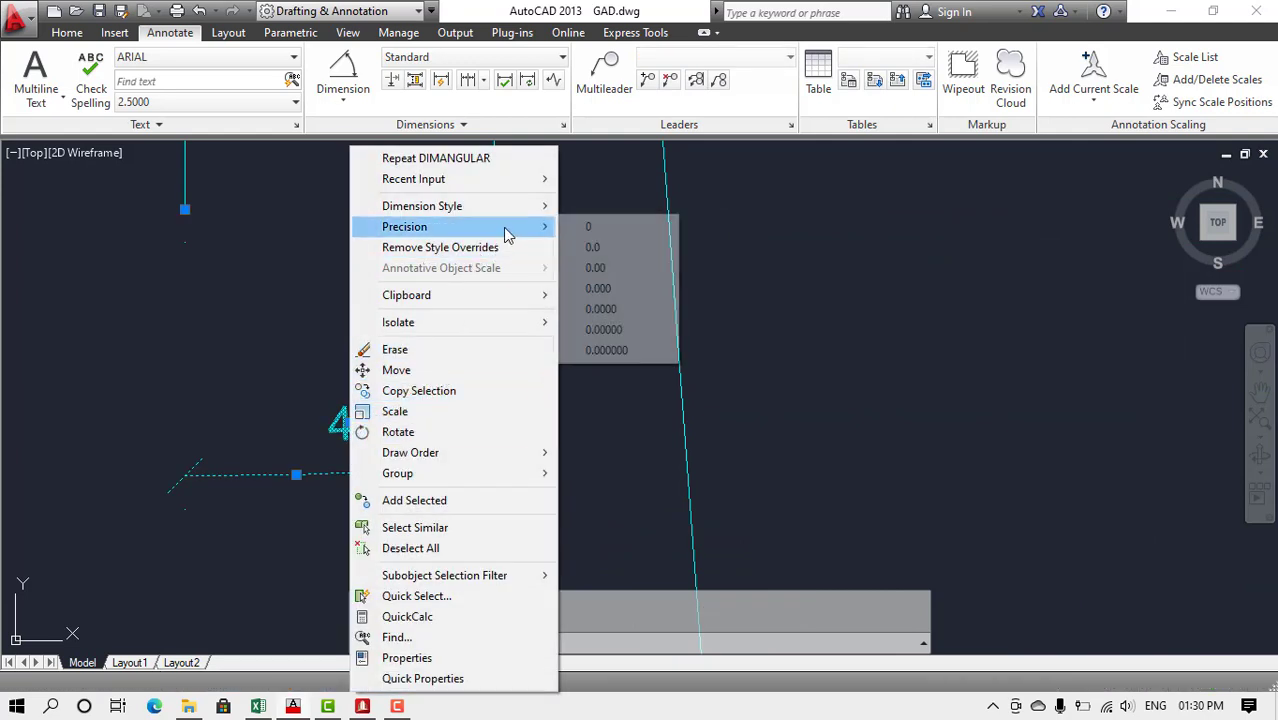
{"action": "left_click", "coordinate": [606, 351]}
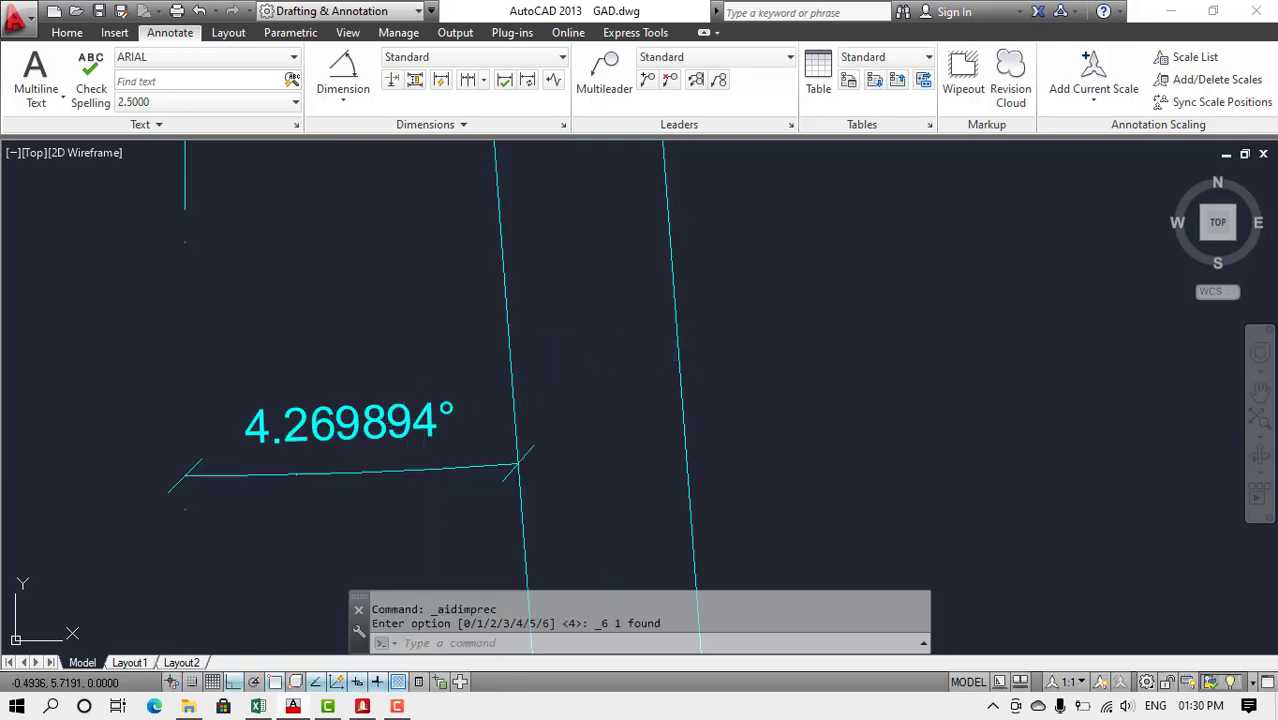
{"action": "left_click", "coordinate": [400, 422]}
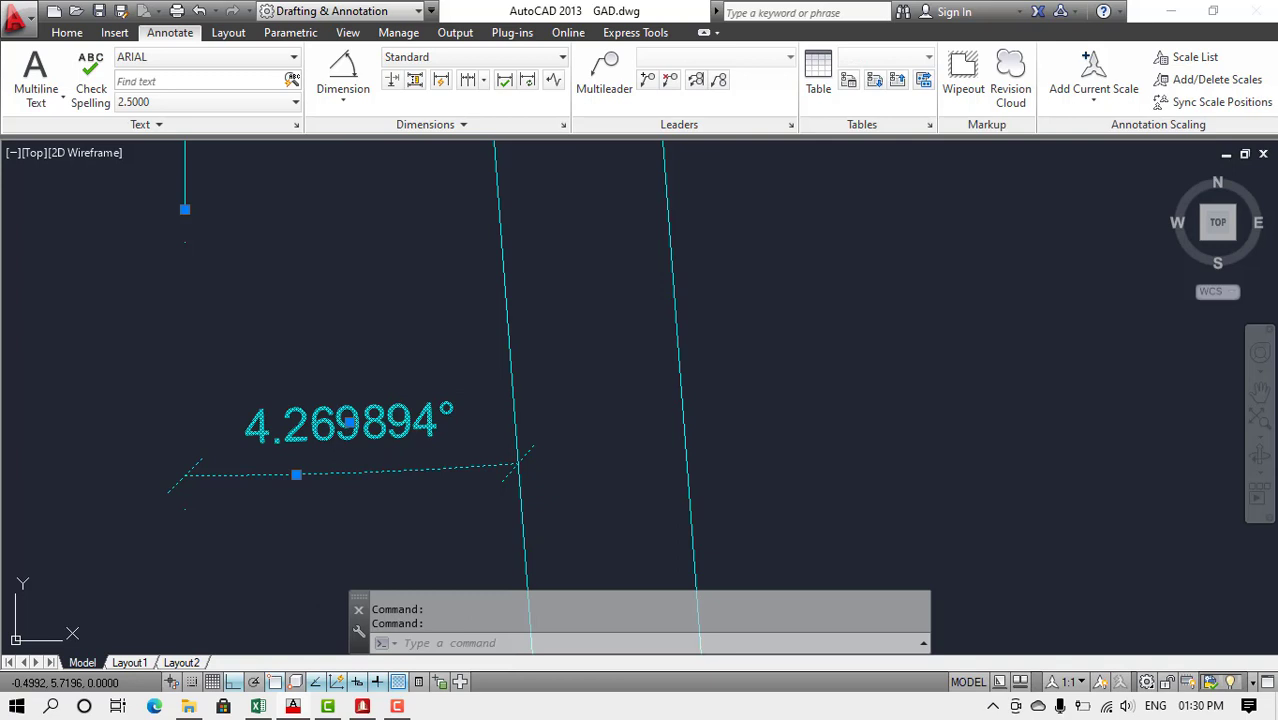
{"action": "double_click", "coordinate": [350, 424]}
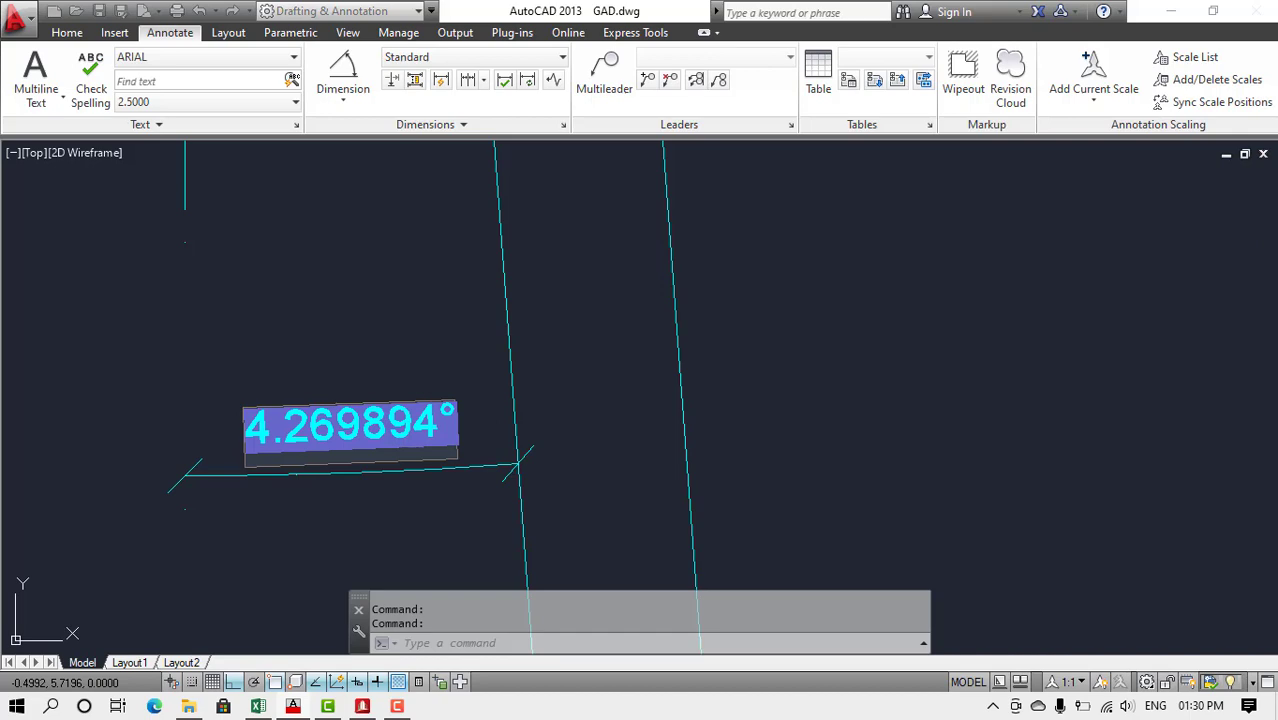
{"action": "key", "text": "alt+Tab"}
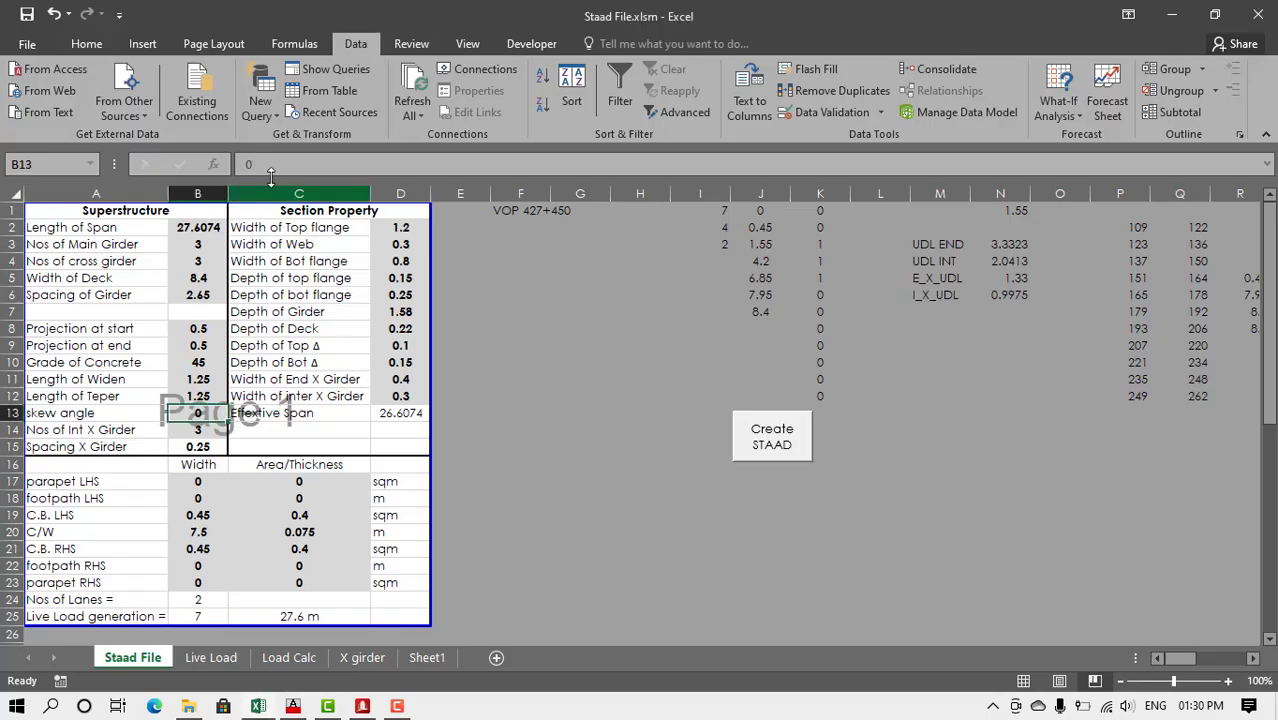
{"action": "left_click_drag", "start_coordinate": [262, 164], "coordinate": [233, 163]}
{"action": "type", "text": "0.5000"}
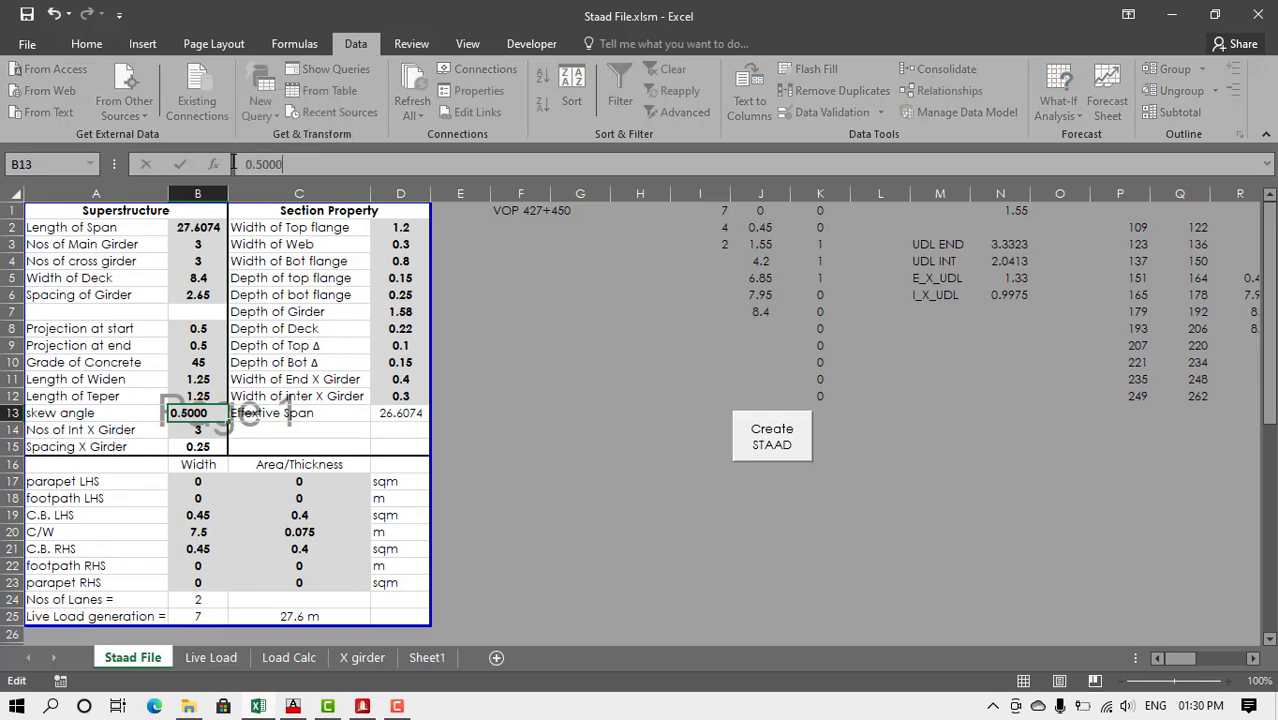
{"action": "key", "text": "Escape"}
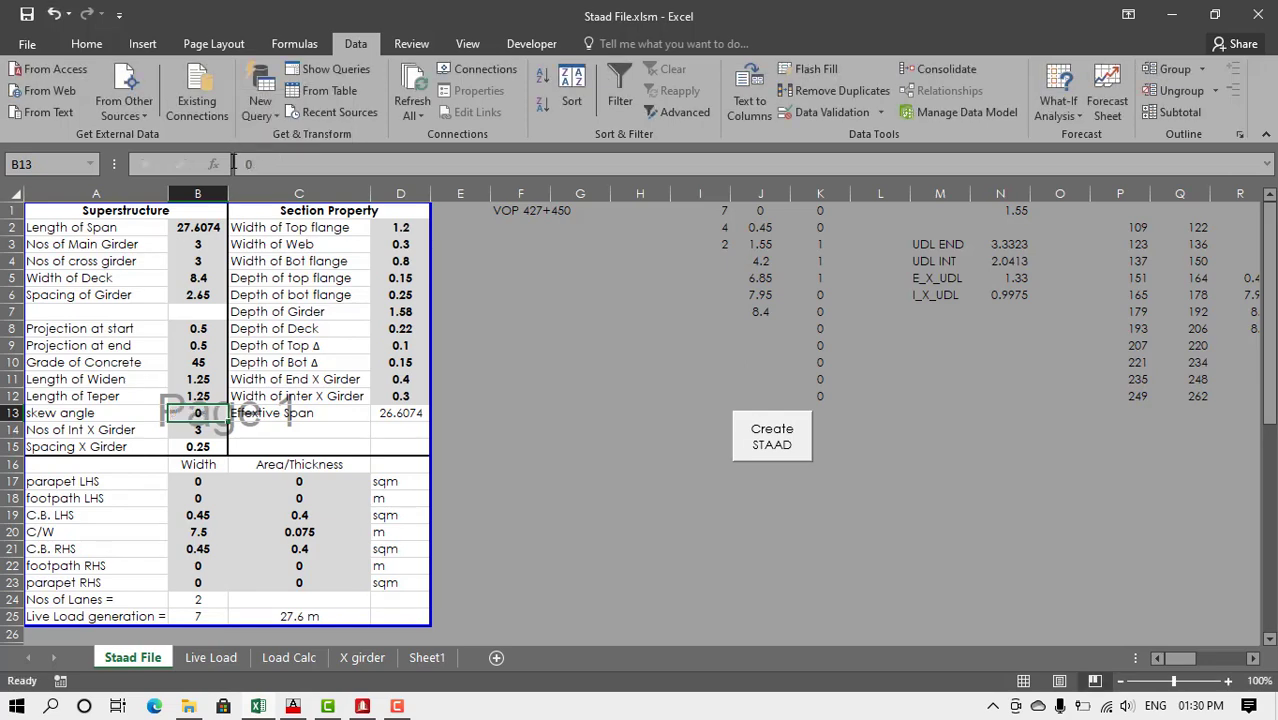
- Copy the angular dimension's text in AutoCAD and enter it in Excel as the skew angle in B13, 4.269894 without the degree sign
{"action": "key", "text": "alt+Tab"}
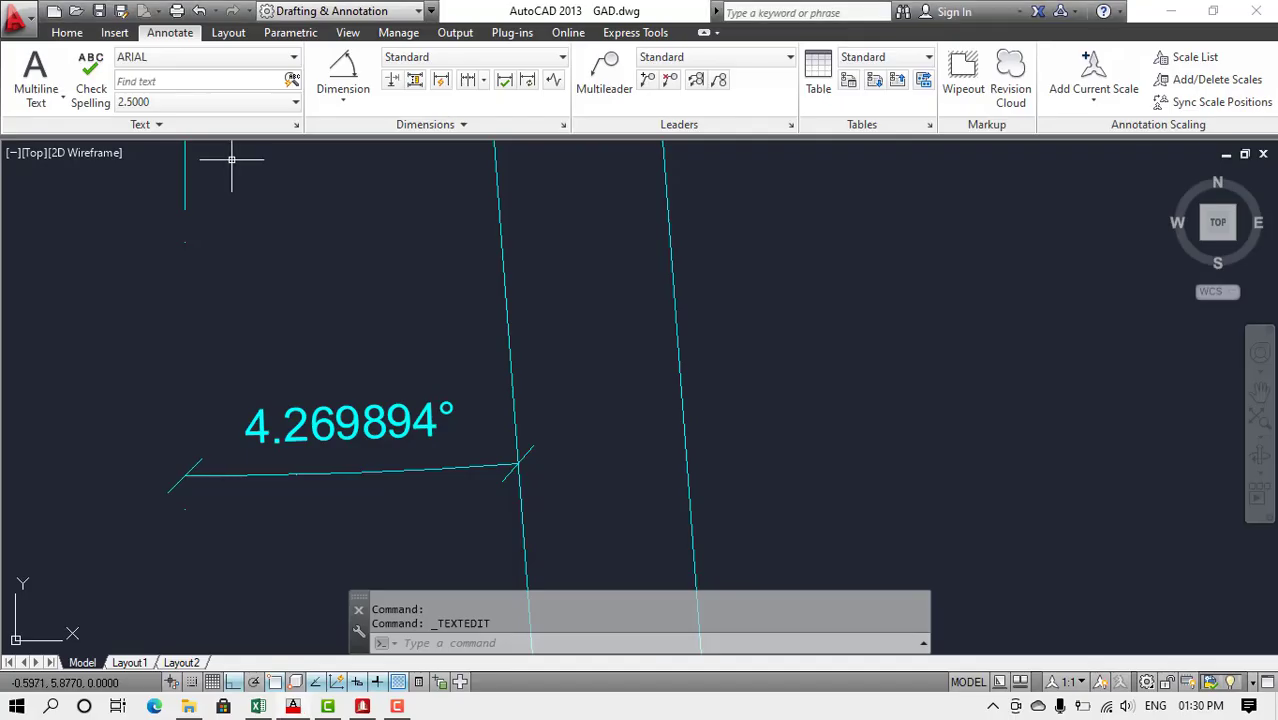
{"action": "left_click", "coordinate": [340, 418]}
{"action": "left_click", "coordinate": [341, 419]}
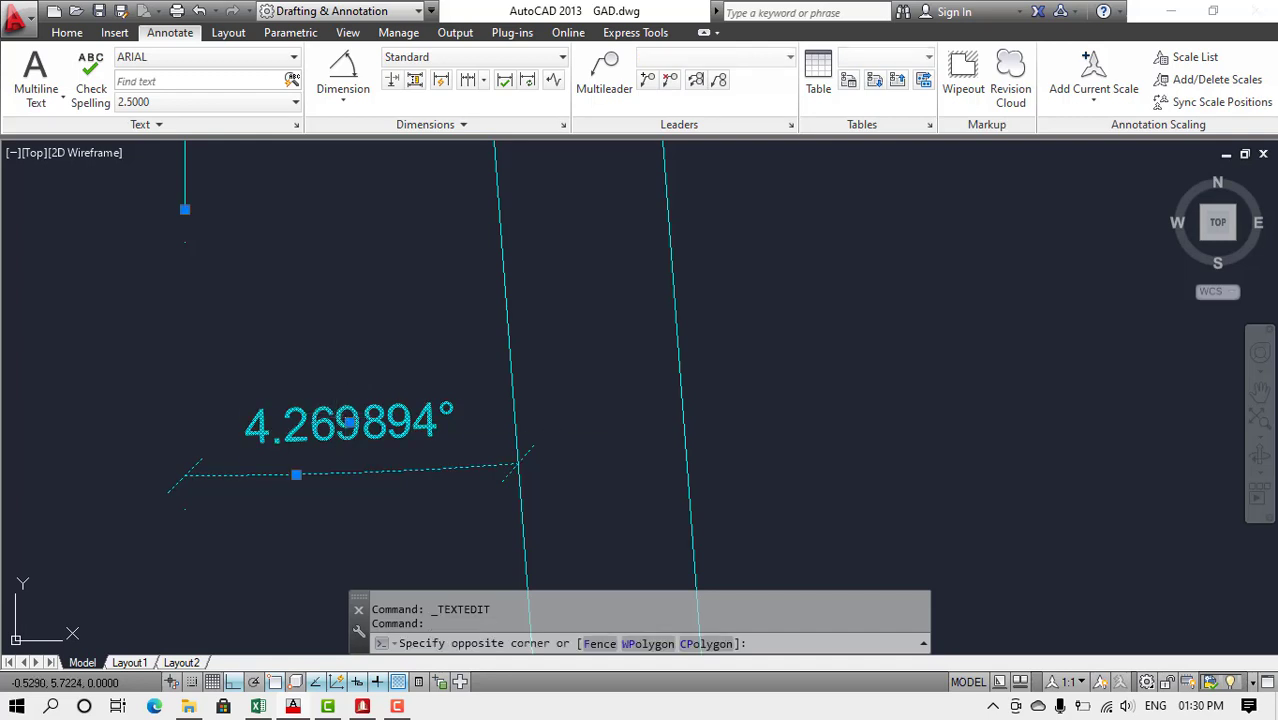
{"action": "double_click", "coordinate": [346, 421]}
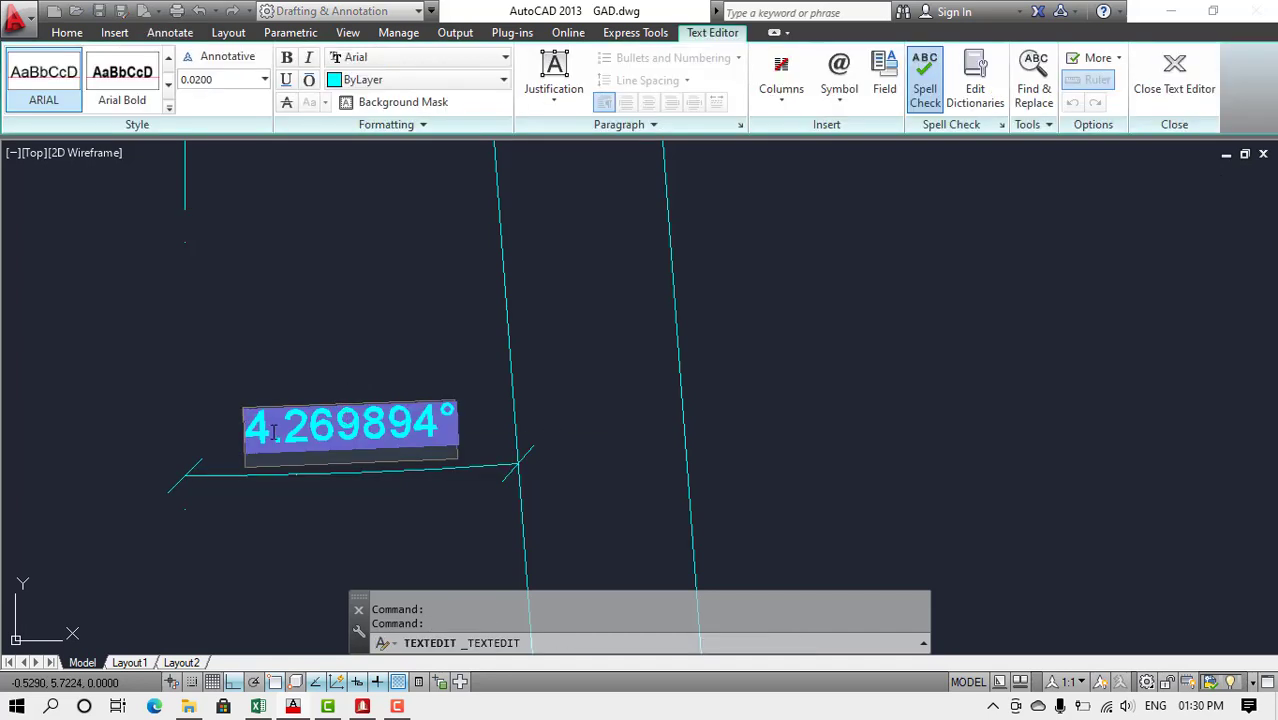
{"action": "double_click", "coordinate": [351, 424]}
{"action": "key", "text": "ctrl+c"}
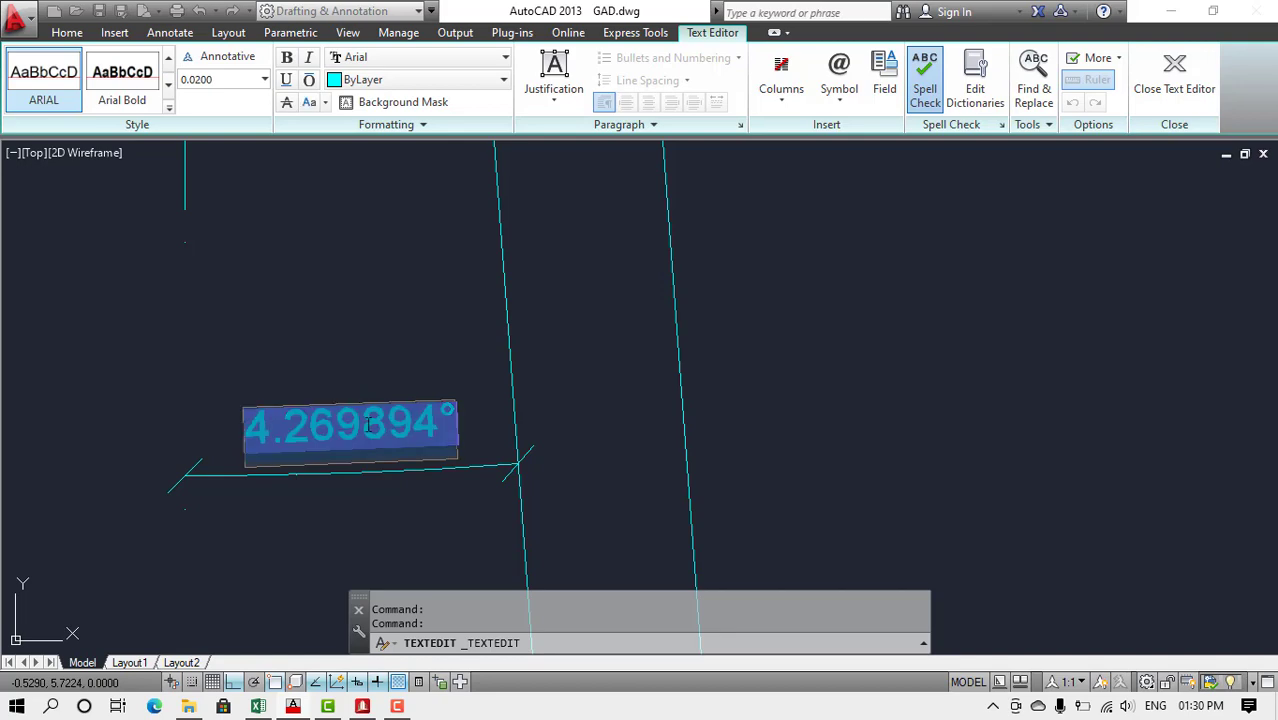
{"action": "key", "text": "alt+Tab"}
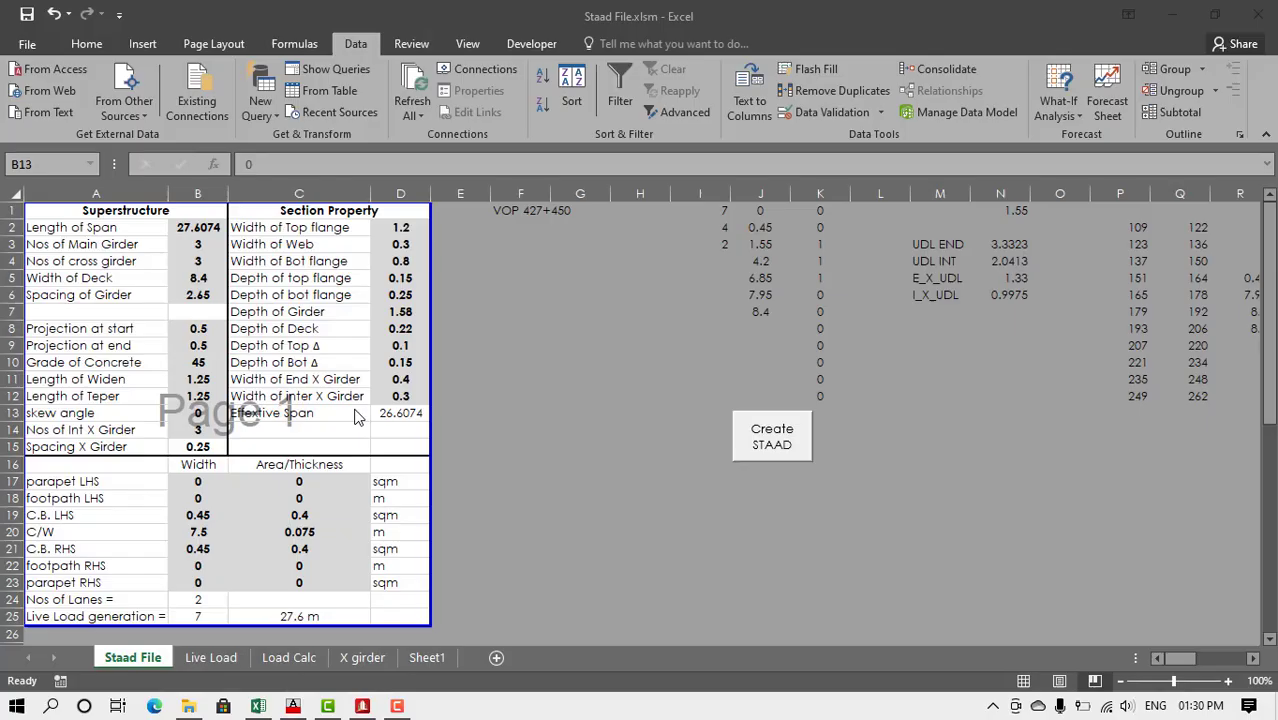
{"action": "left_click", "coordinate": [244, 164]}
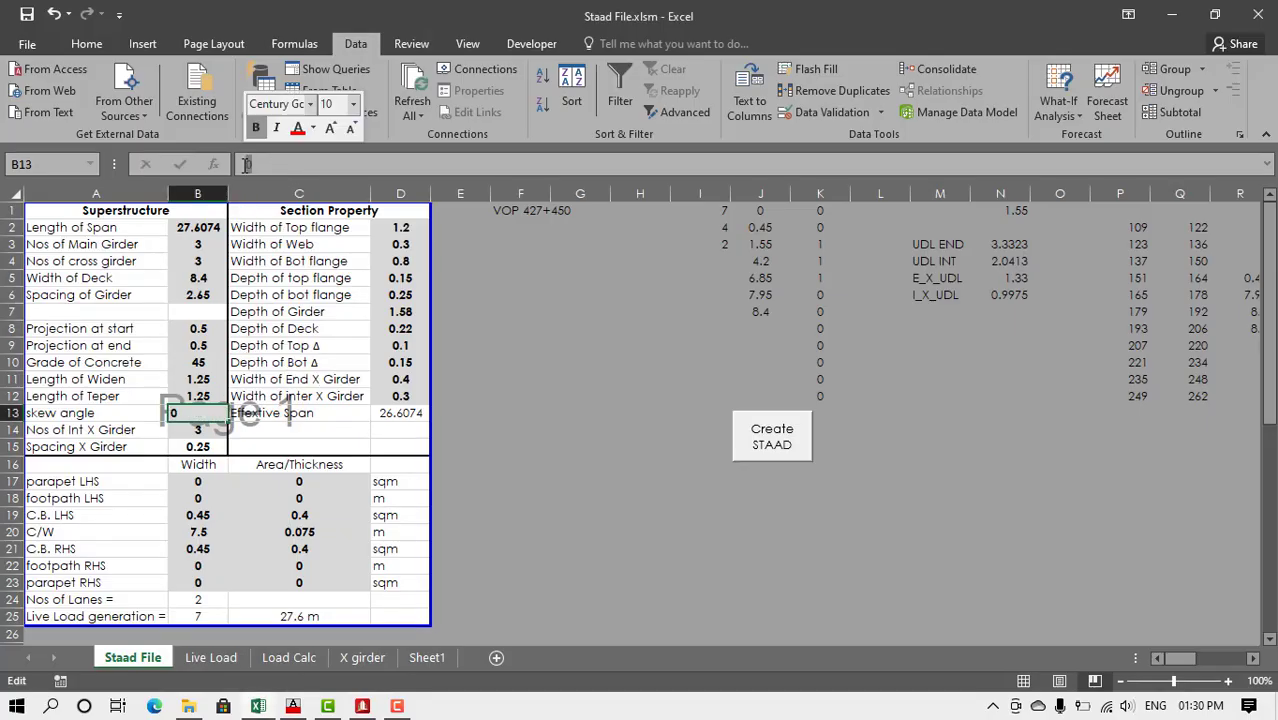
{"action": "key", "text": "ctrl+v"}
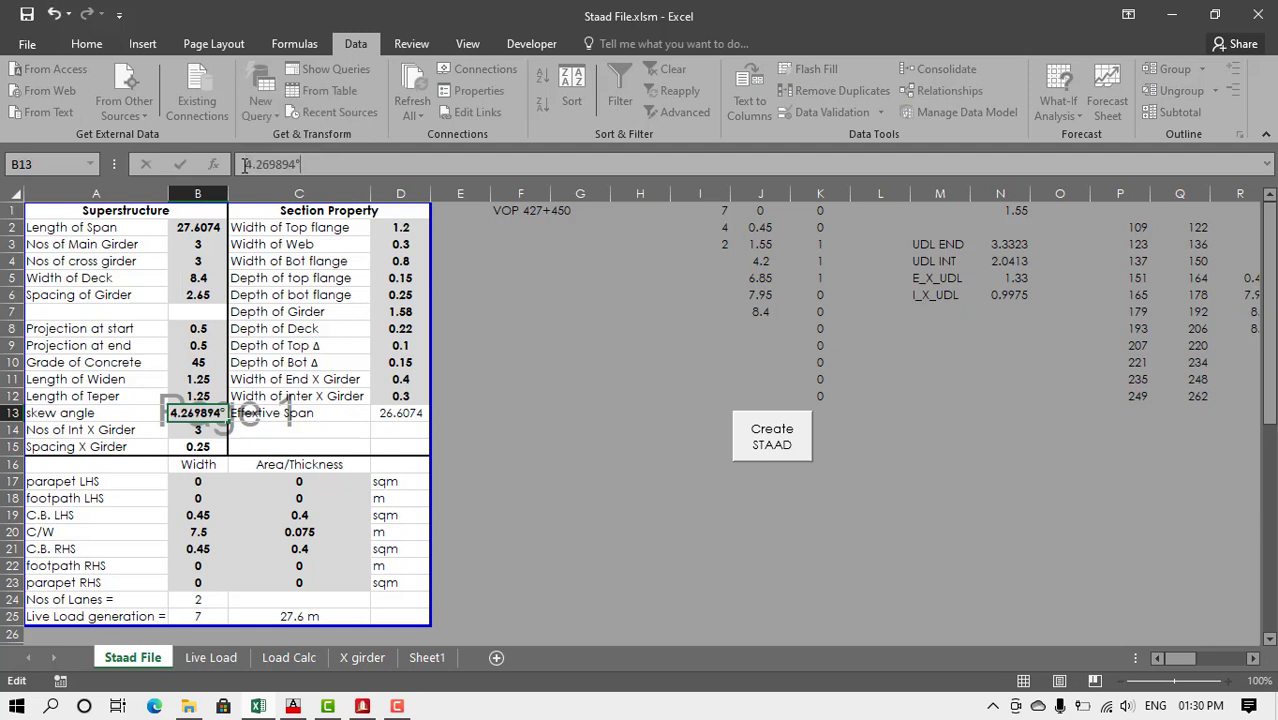
{"action": "key", "text": "Return"}
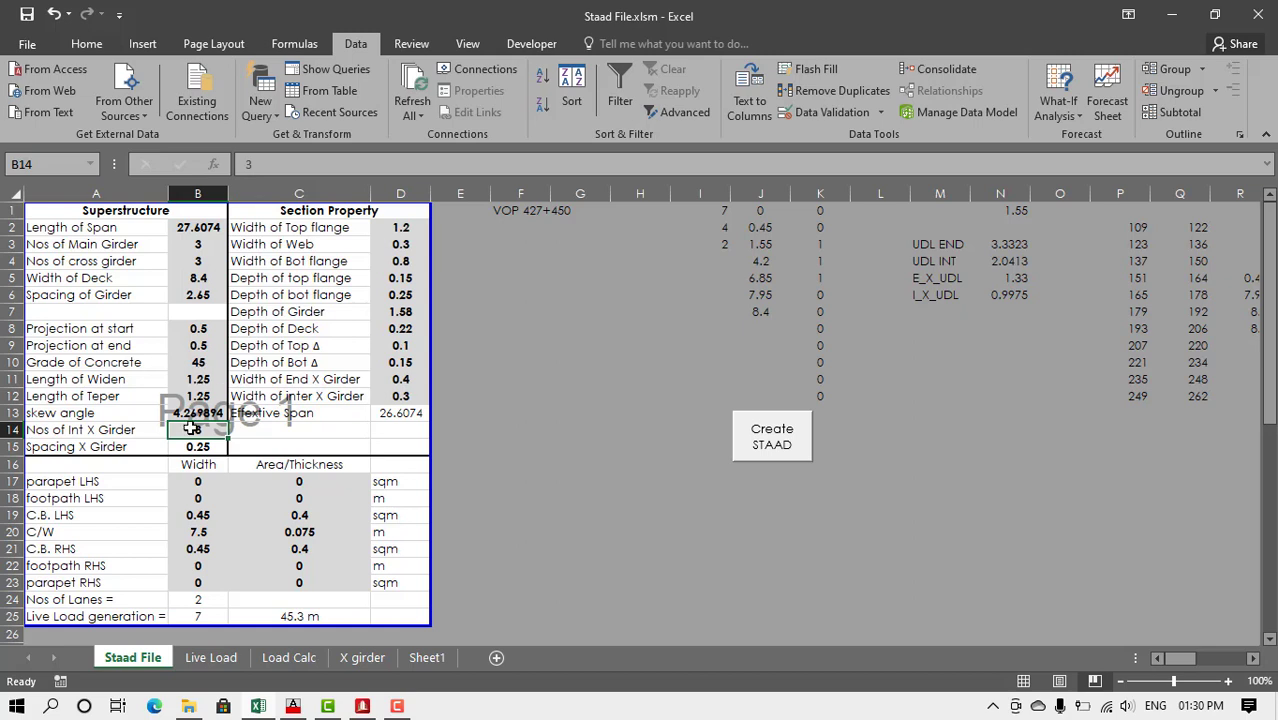
- Link the number of intermediate cross girders in B14 to B4 with =B4, and choose 0.25 as the cross girder spacing in B15
{"action": "type", "text": "="}
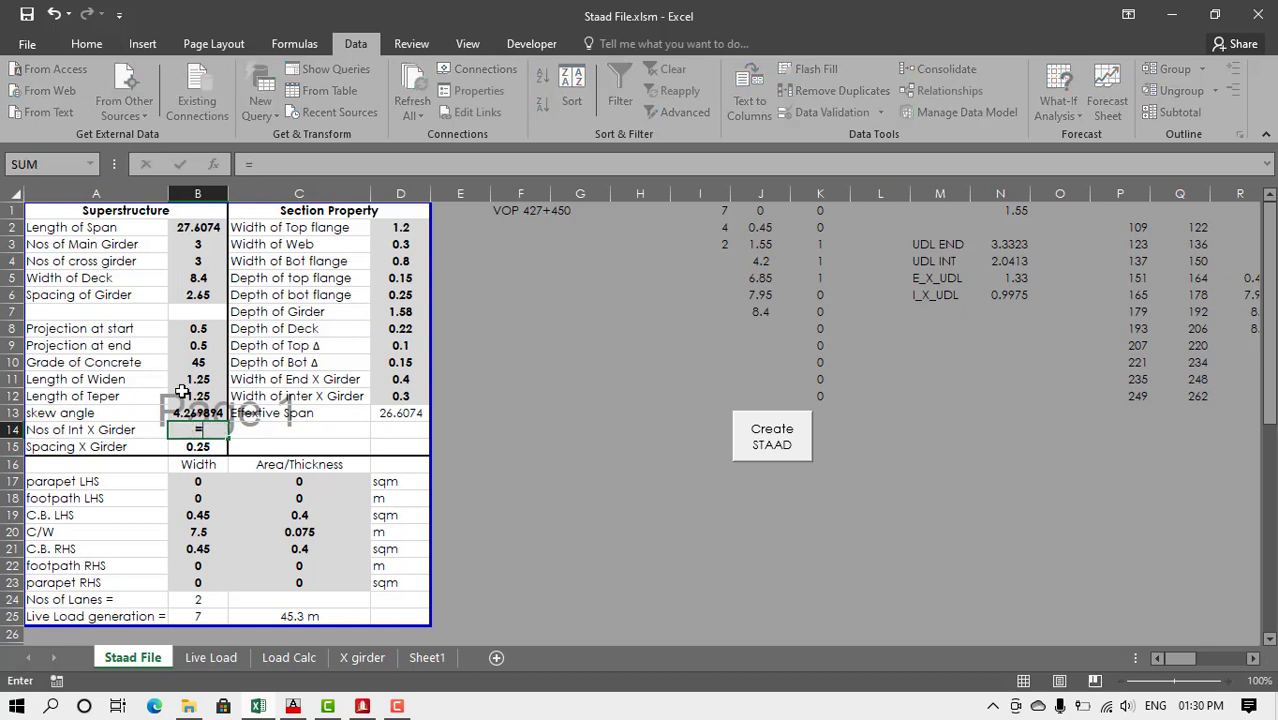
{"action": "left_click", "coordinate": [197, 264]}
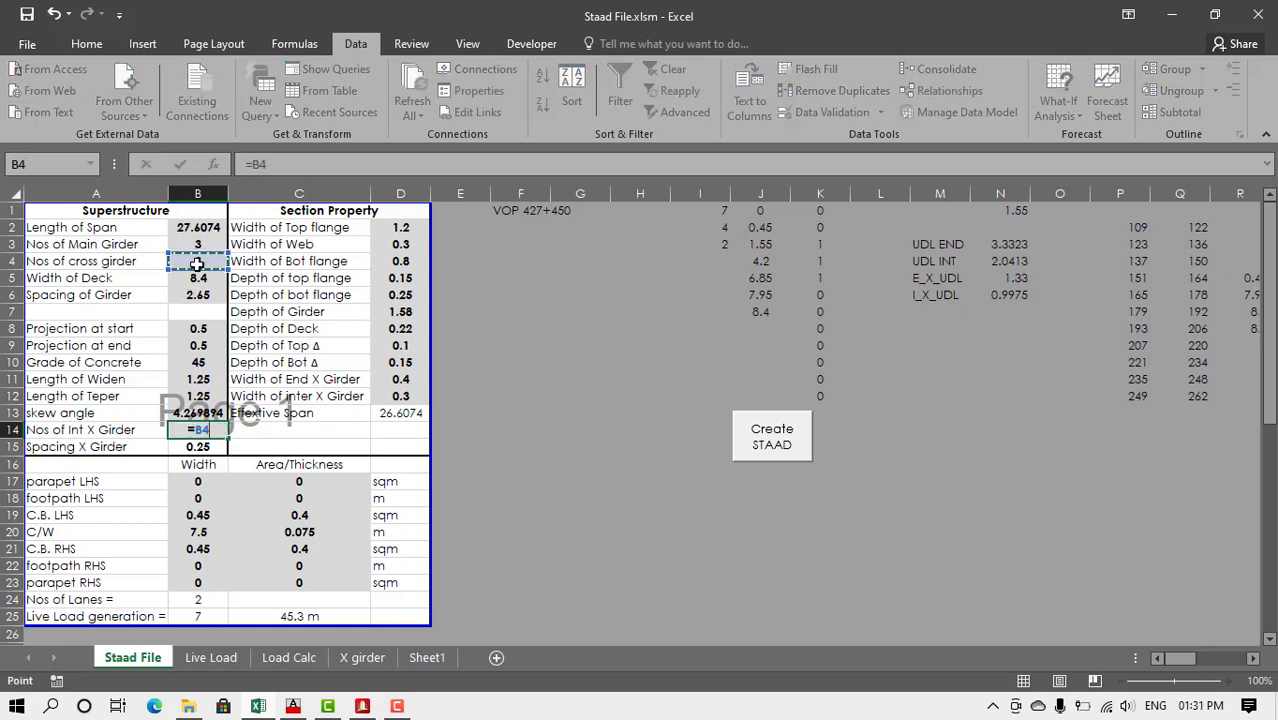
{"action": "key", "text": "Return"}
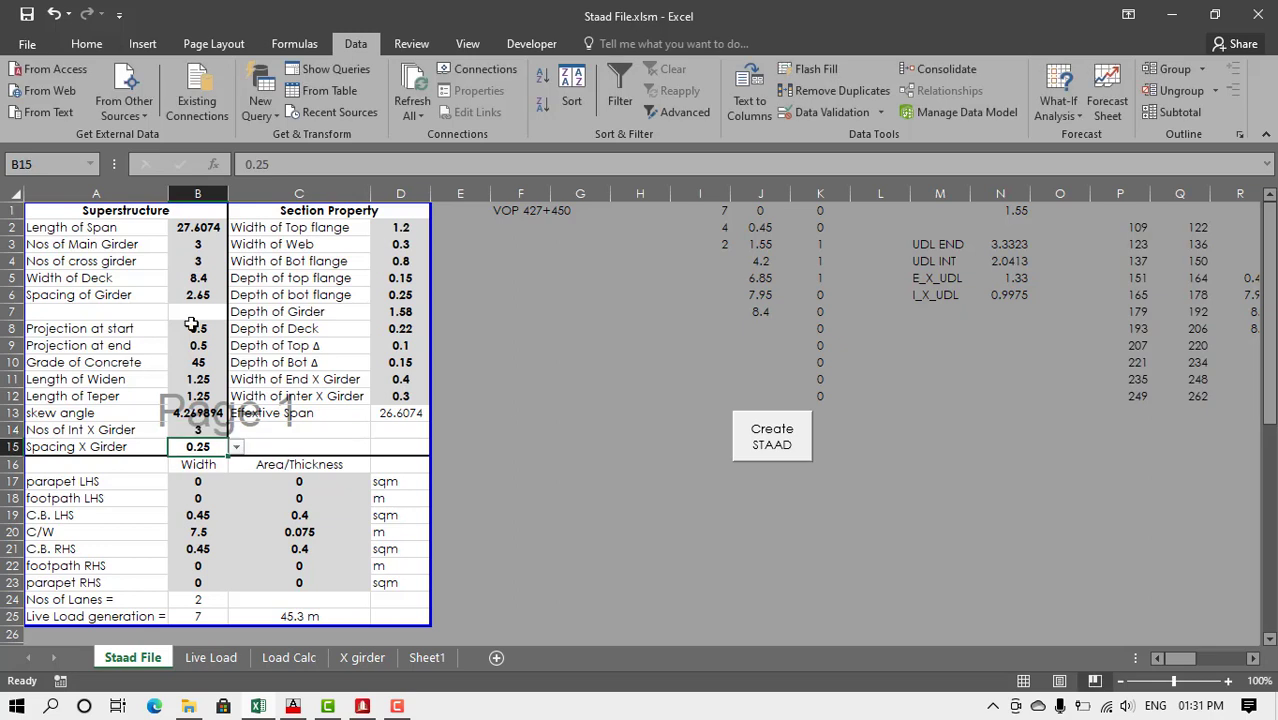
{"action": "left_click", "coordinate": [236, 447]}
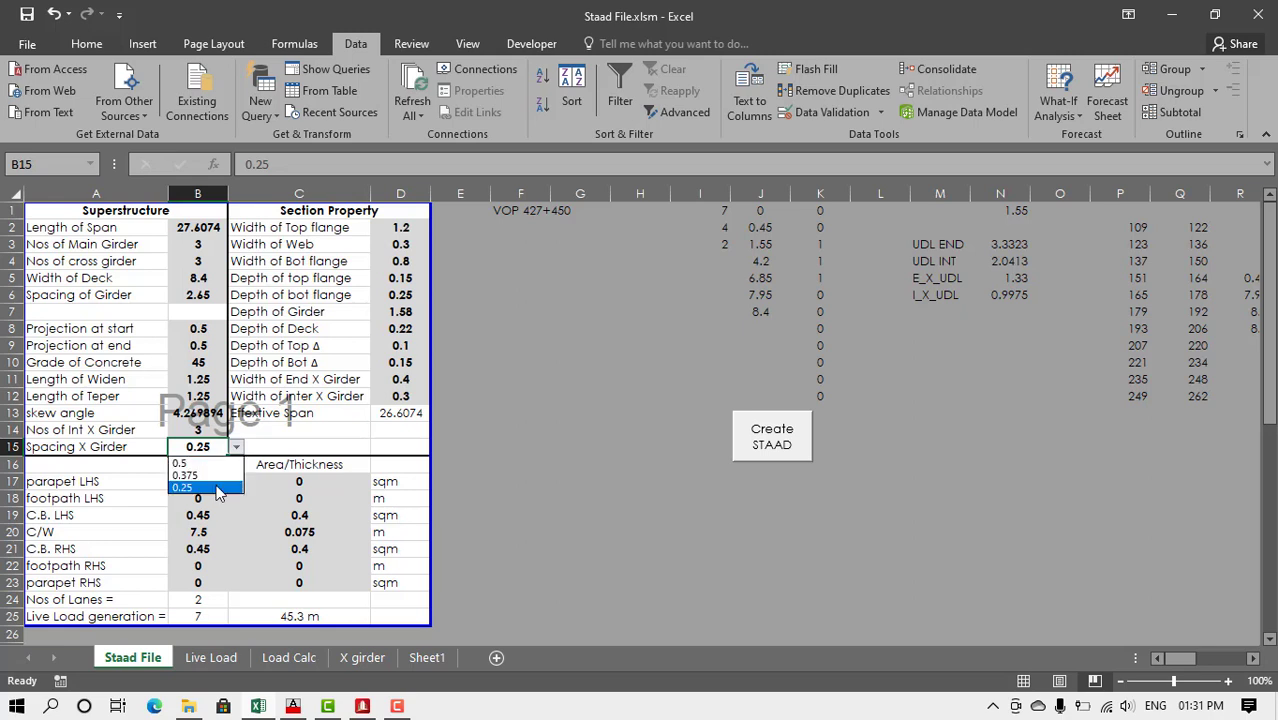
{"action": "left_click", "coordinate": [218, 489]}
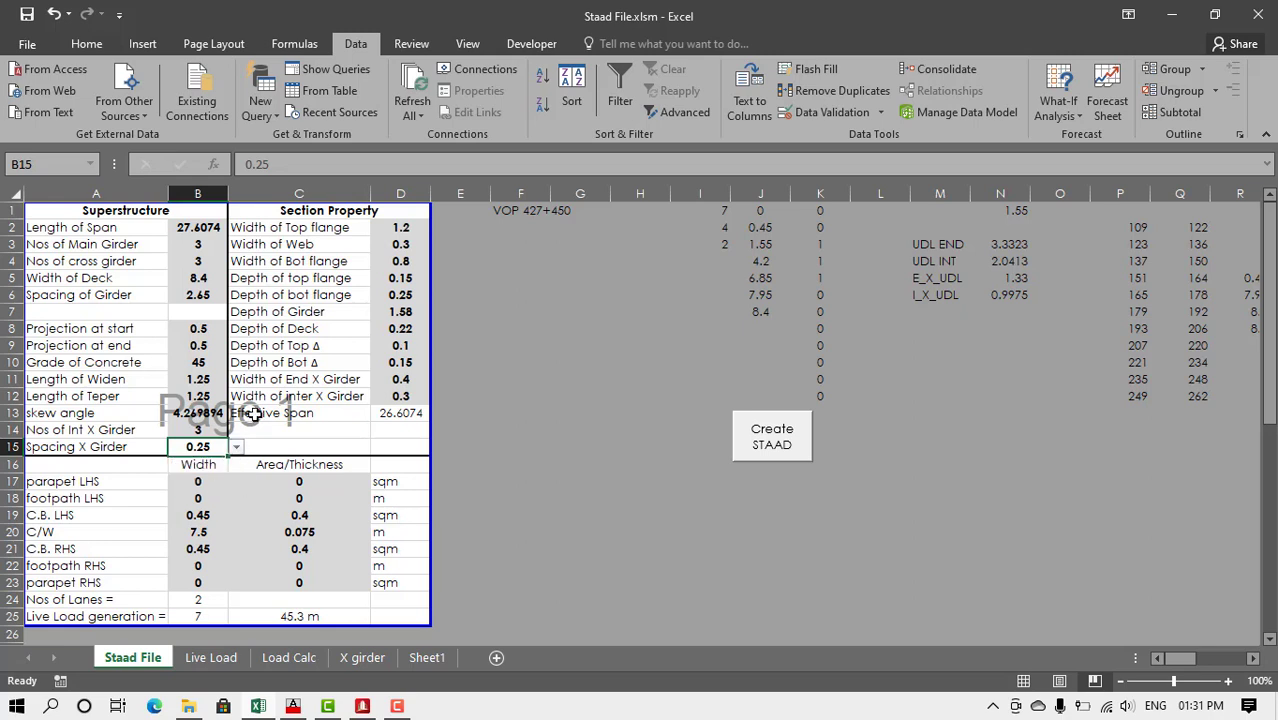
- Select the top flange width cell D2, then switch to AutoCAD and finish editing the angular dimension's text
{"action": "left_click", "coordinate": [399, 227]}
{"action": "key", "text": "alt+Tab"}
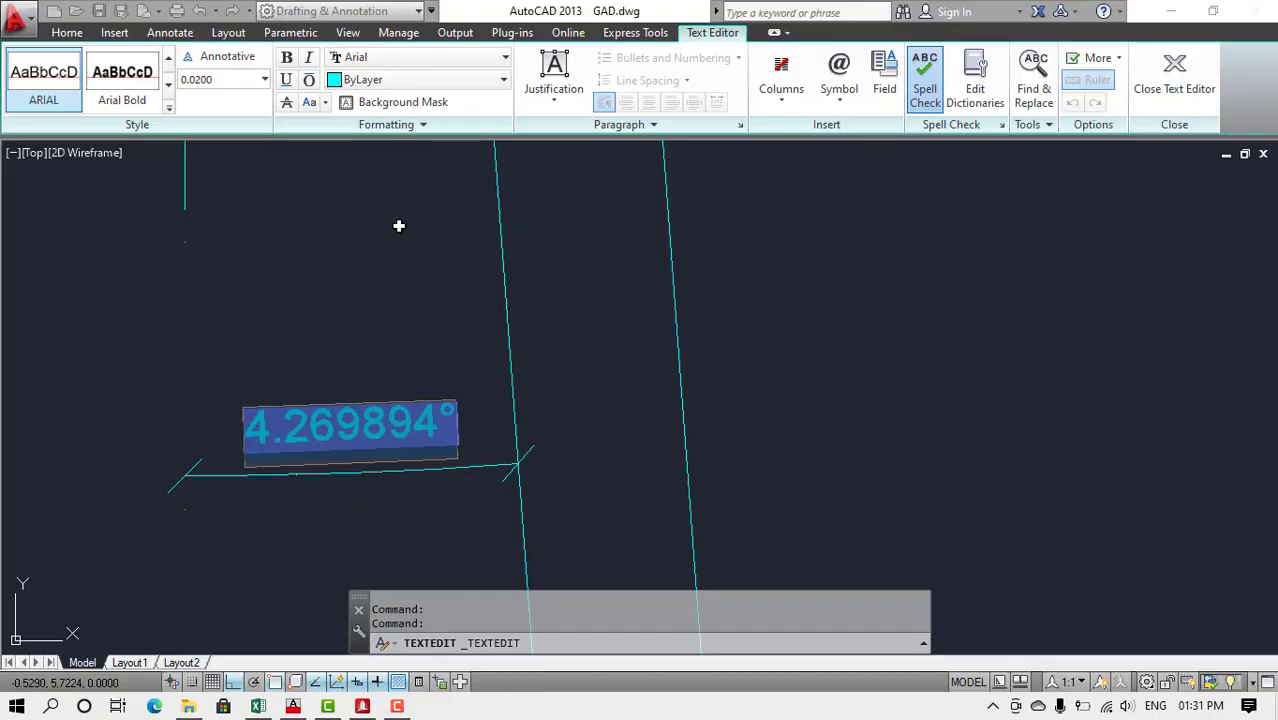
{"action": "left_click", "coordinate": [398, 226]}
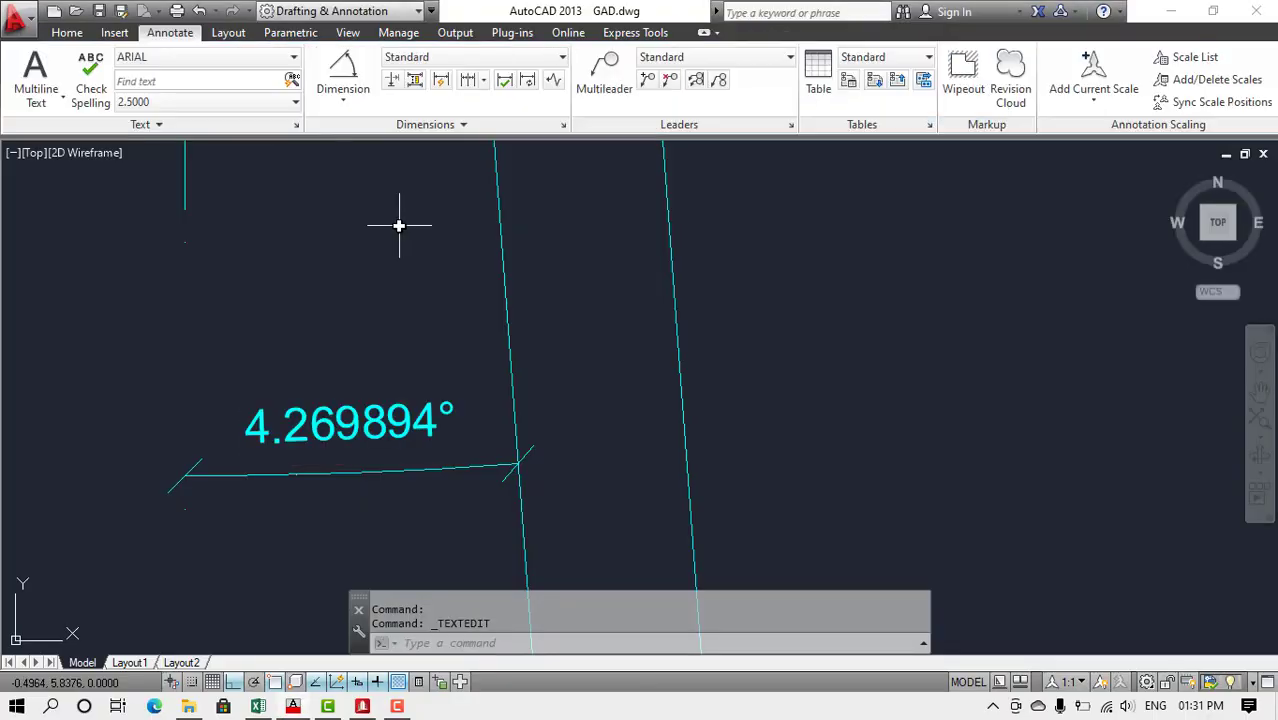
- Measure the first girder's top flange width in the cross-section with DIST and a perpendicular snap, then return to Excel to compare it with D2
{"action": "scroll", "coordinate": [398, 226], "scroll_direction": "down", "scroll_amount": 6}
{"action": "scroll", "coordinate": [398, 229], "scroll_direction": "down", "scroll_amount": 5}
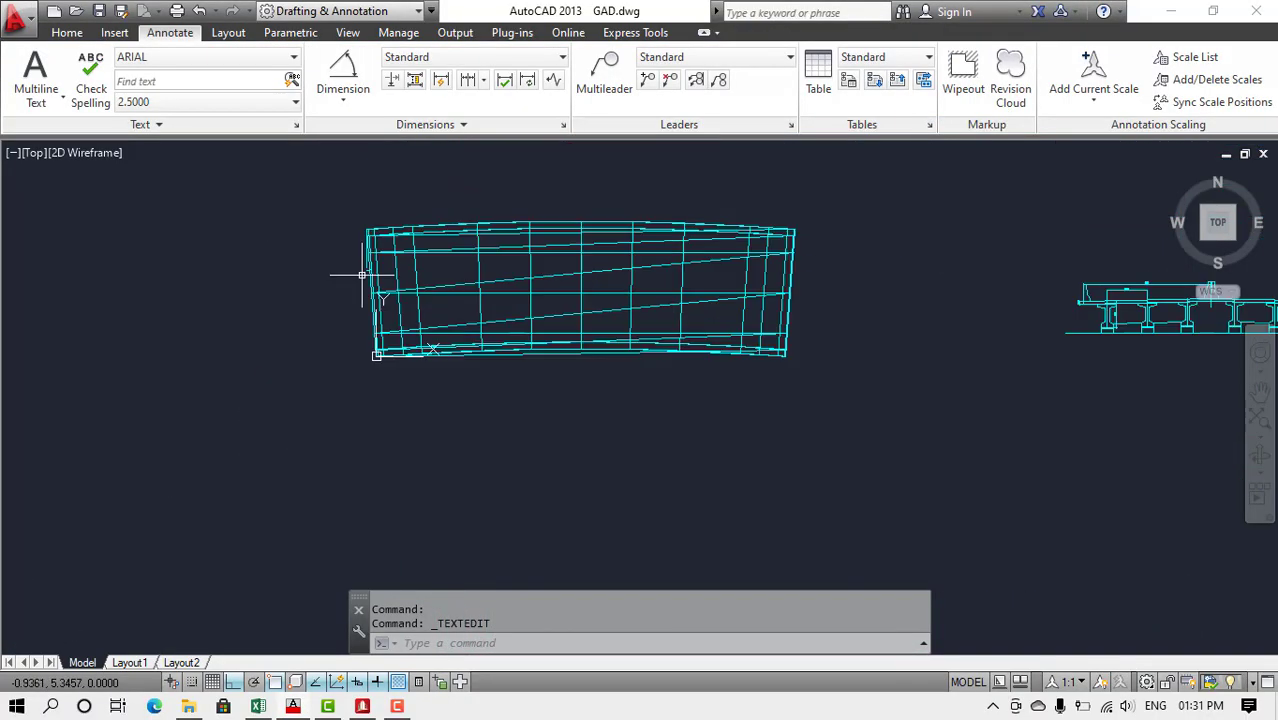
{"action": "scroll", "coordinate": [1120, 305], "scroll_direction": "up", "scroll_amount": 8}
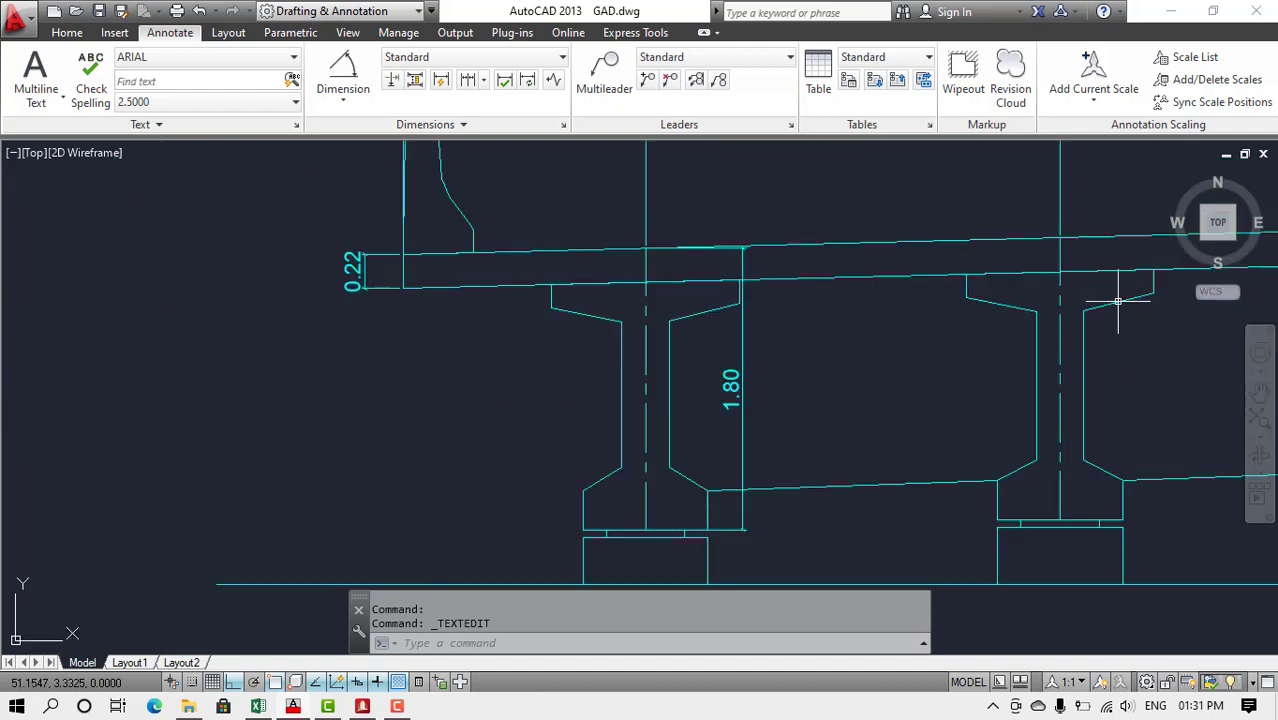
{"action": "scroll", "coordinate": [893, 320], "scroll_direction": "up", "scroll_amount": 2}
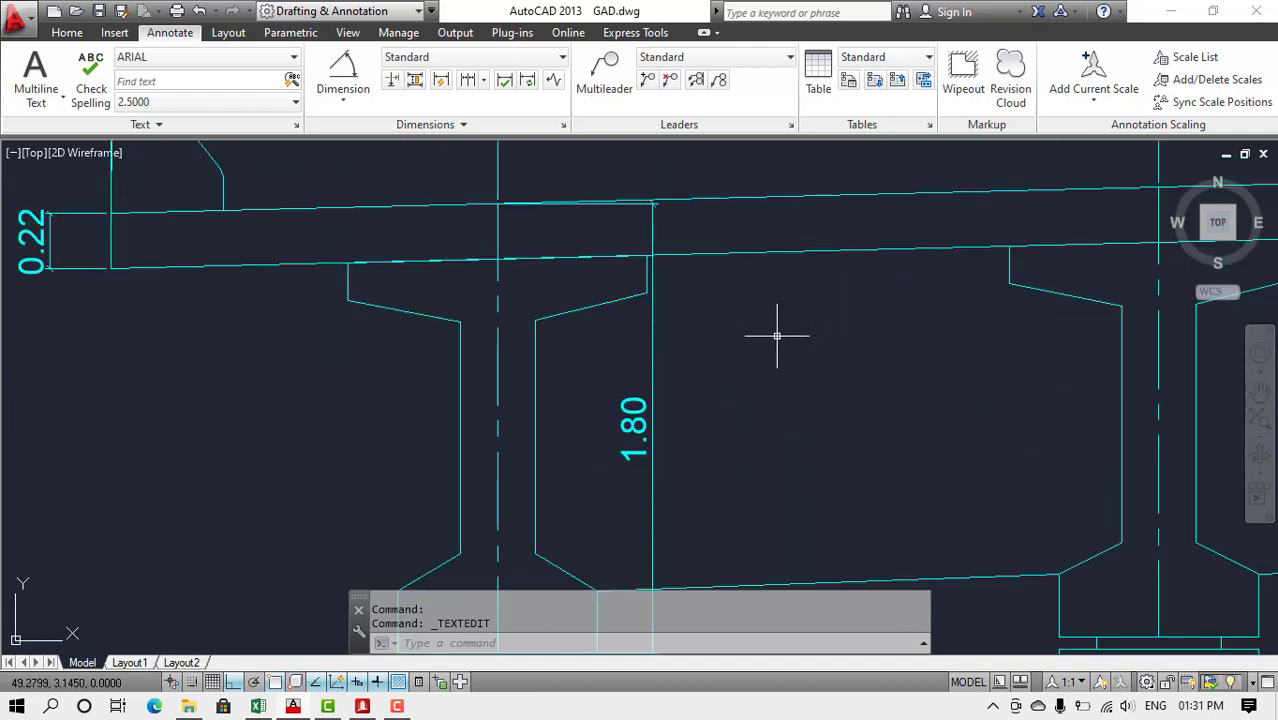
{"action": "type", "text": "di"}
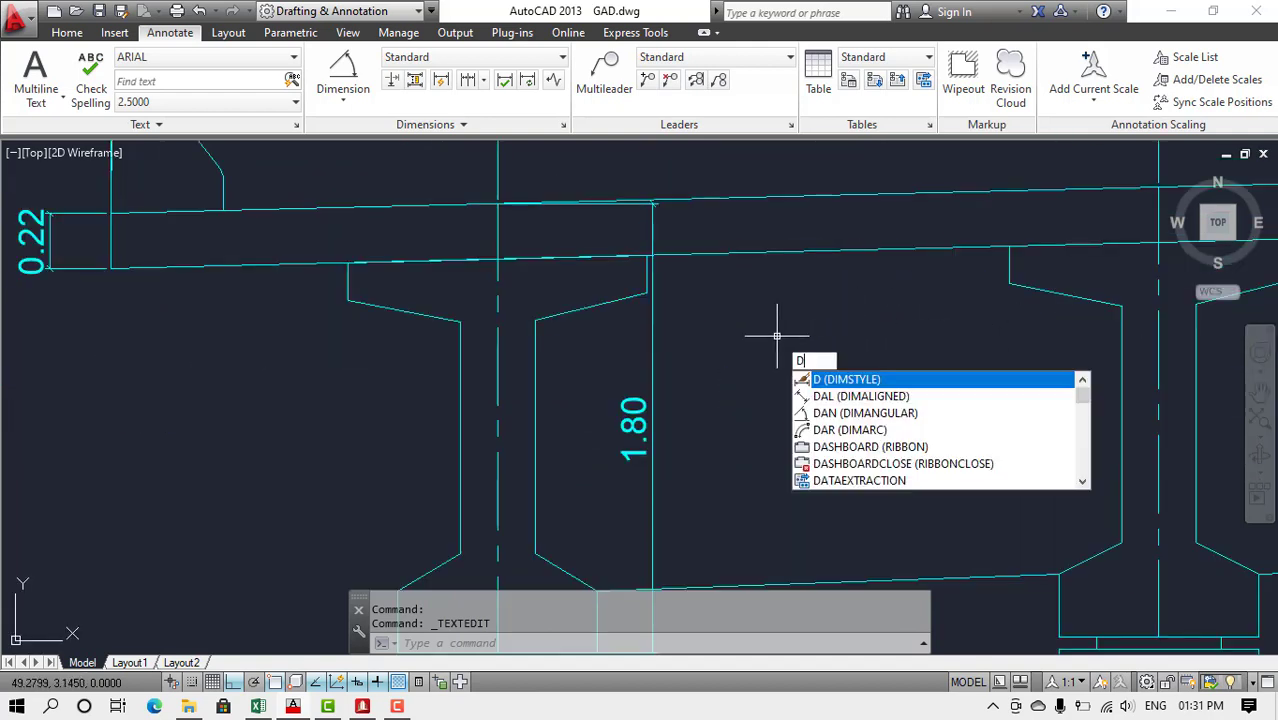
{"action": "key", "text": "Return"}
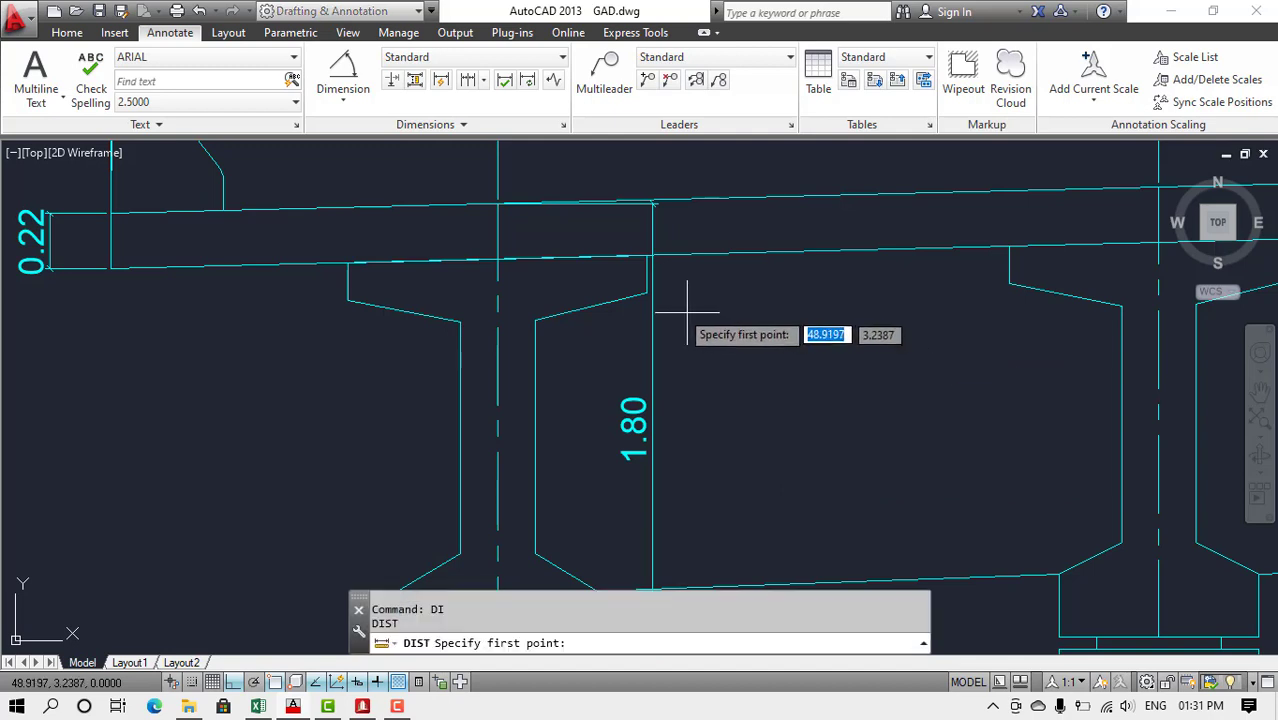
{"action": "left_click", "coordinate": [646, 292]}
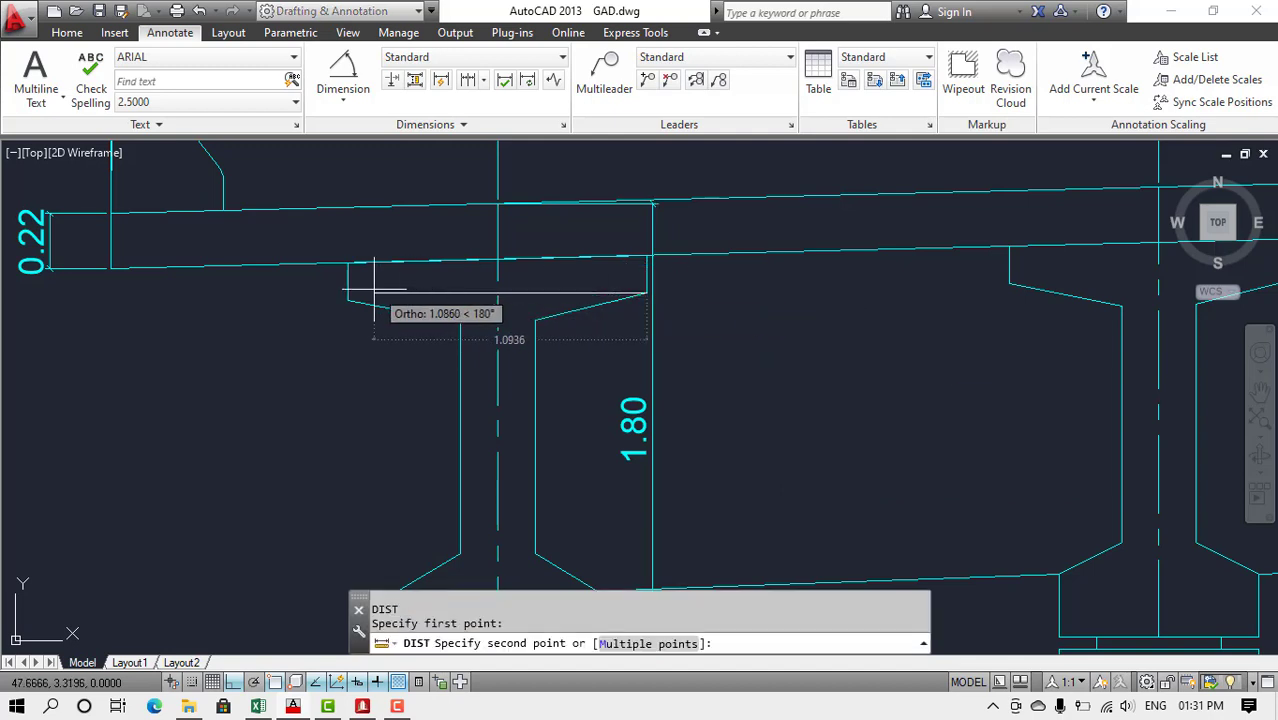
{"action": "type", "text": "pe"}
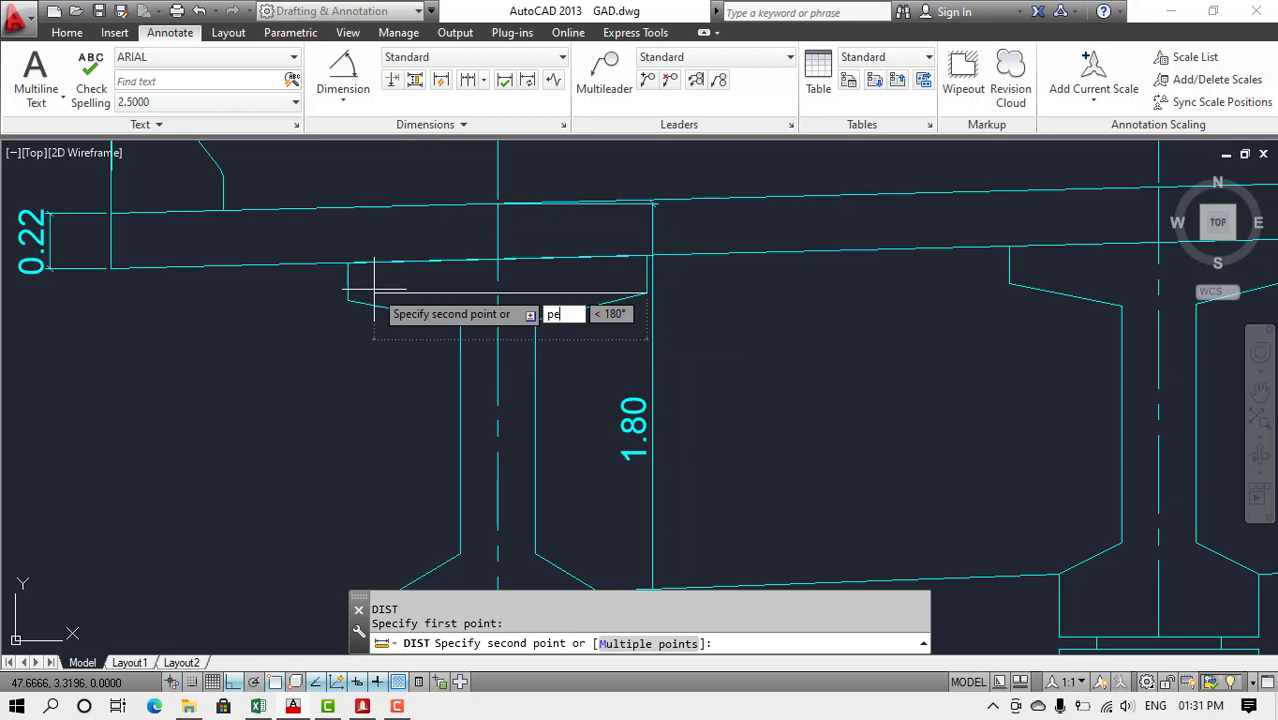
{"action": "type", "text": "r"}
{"action": "key", "text": "Return"}
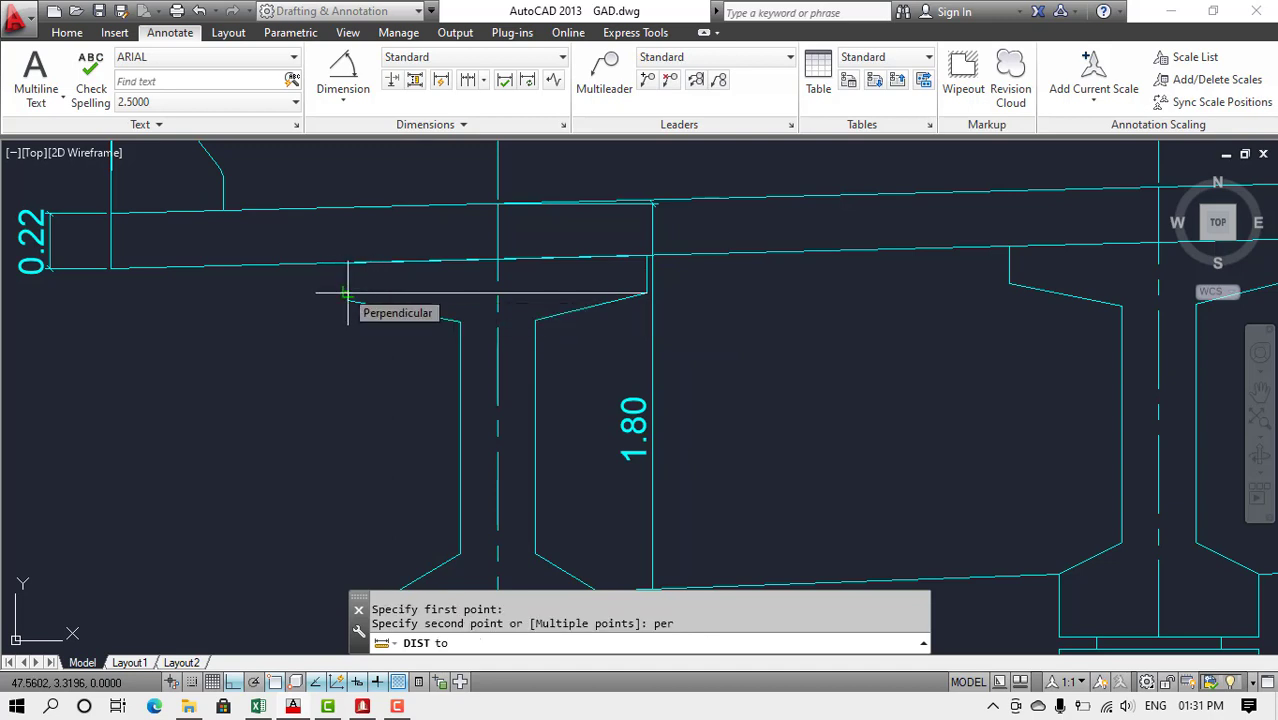
{"action": "left_click", "coordinate": [347, 293]}
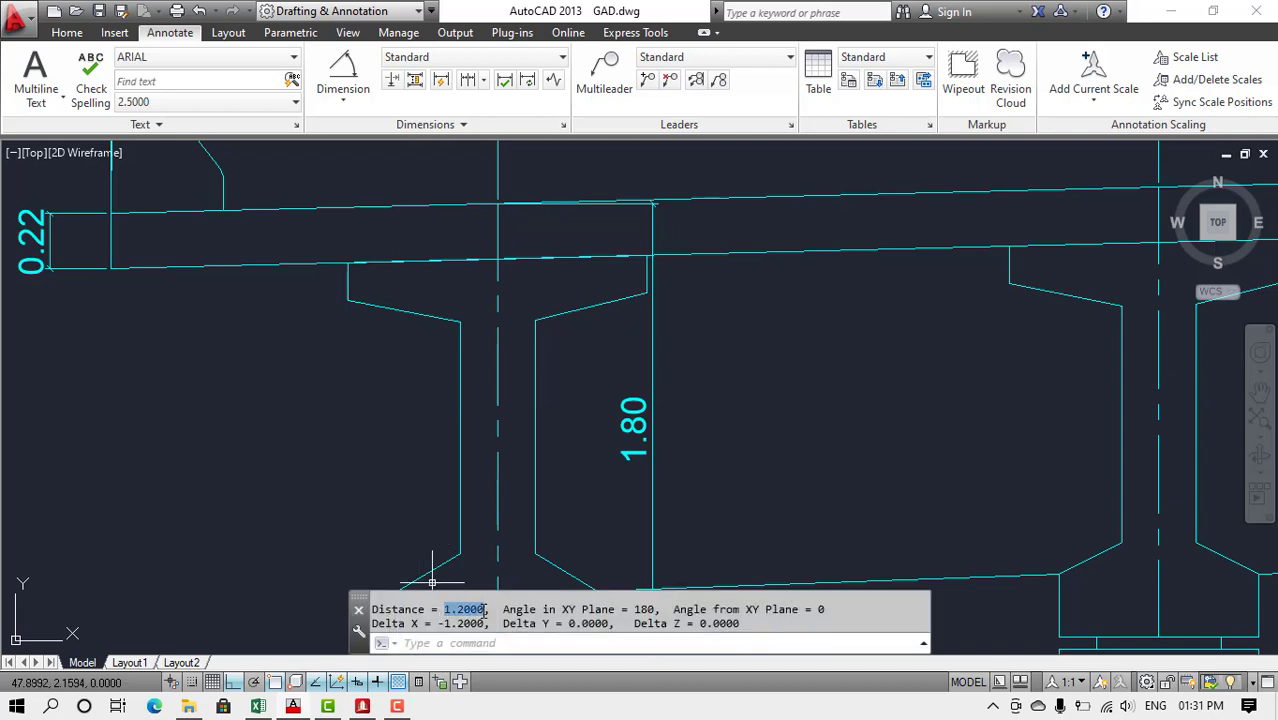
{"action": "key", "text": "alt+Tab"}
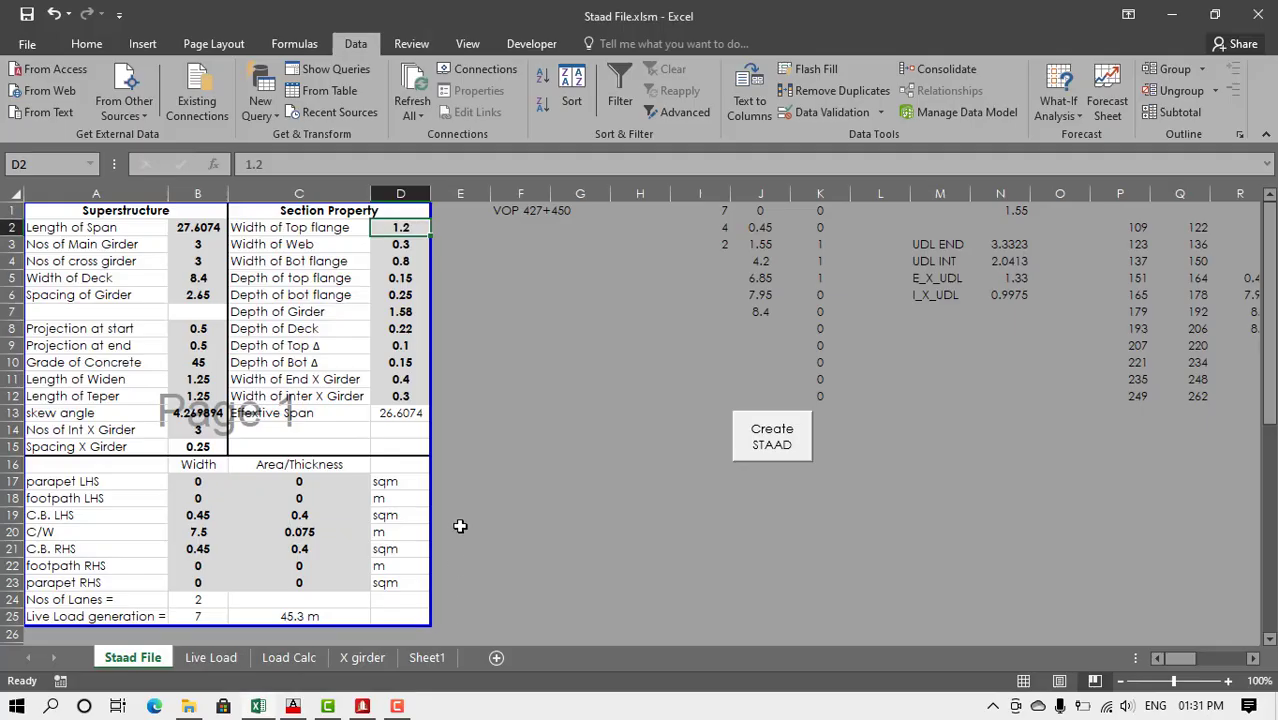
- Select web width in D3, measure the first girder's web in AutoCAD with DIST and a perpendicular snap, and compare it with D3 in Excel
{"action": "left_click", "coordinate": [398, 244]}
{"action": "key", "text": "alt+Tab"}
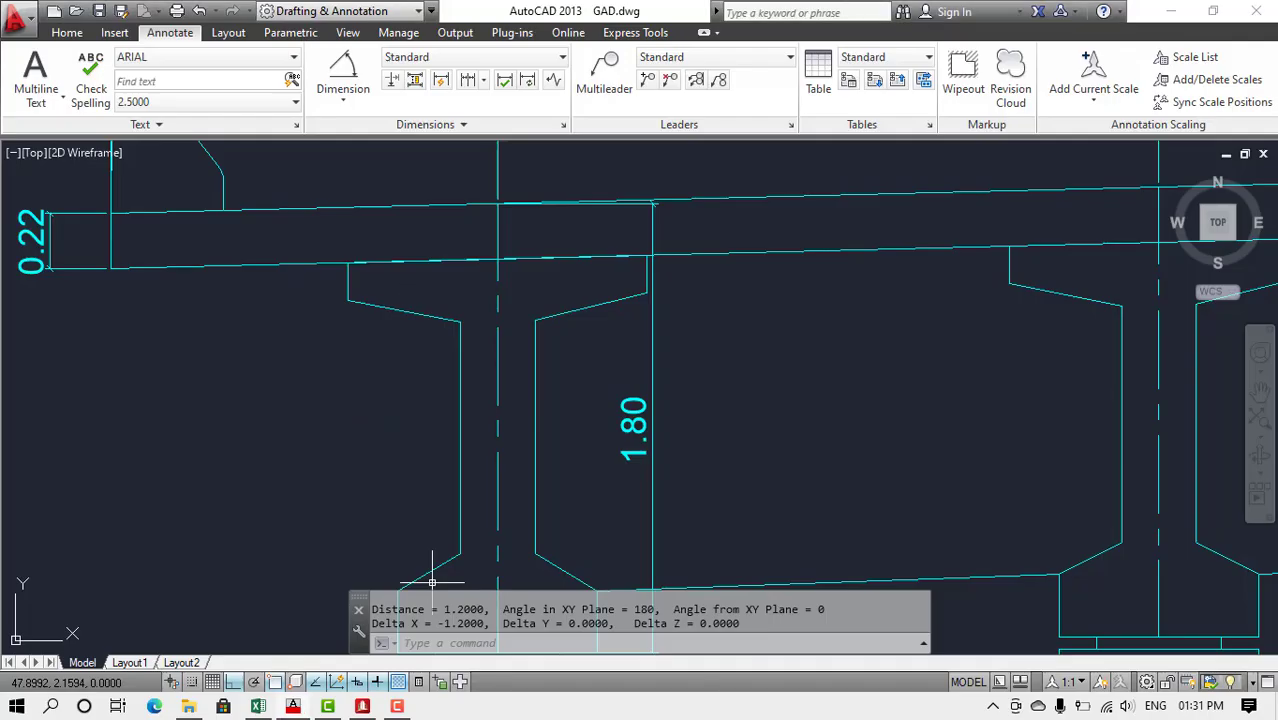
{"action": "key", "text": "Return"}
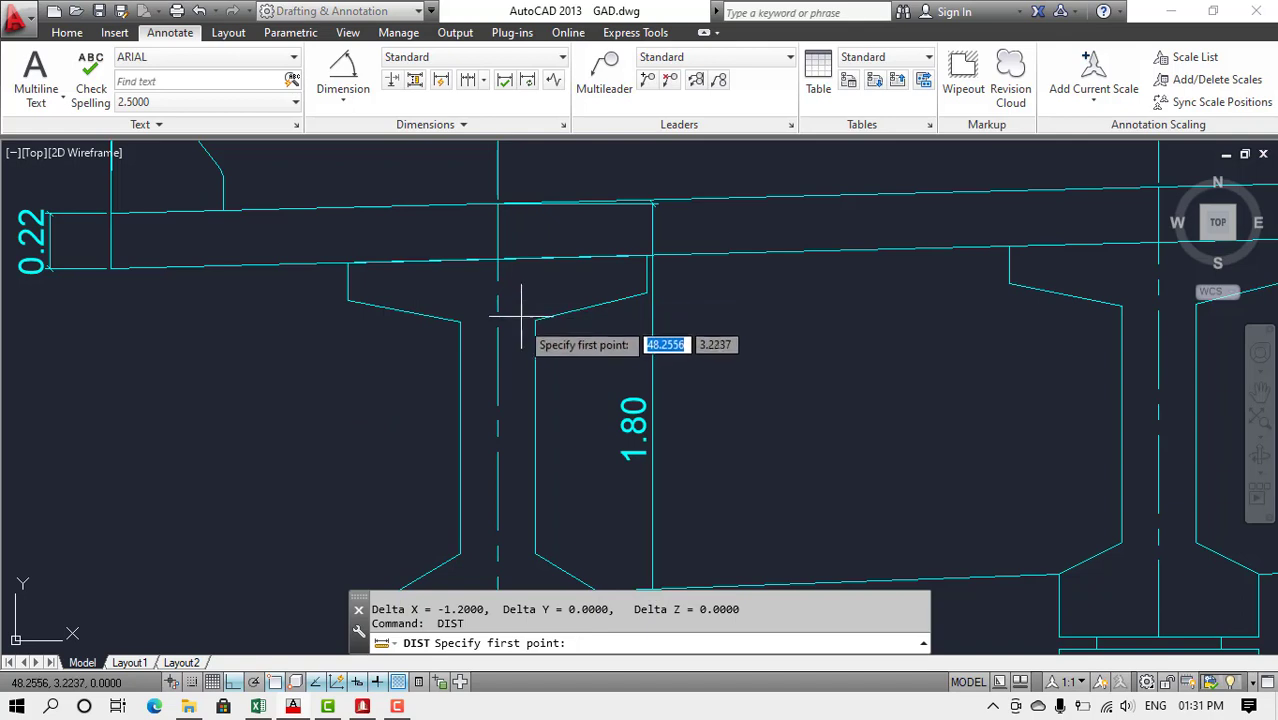
{"action": "left_click", "coordinate": [459, 322]}
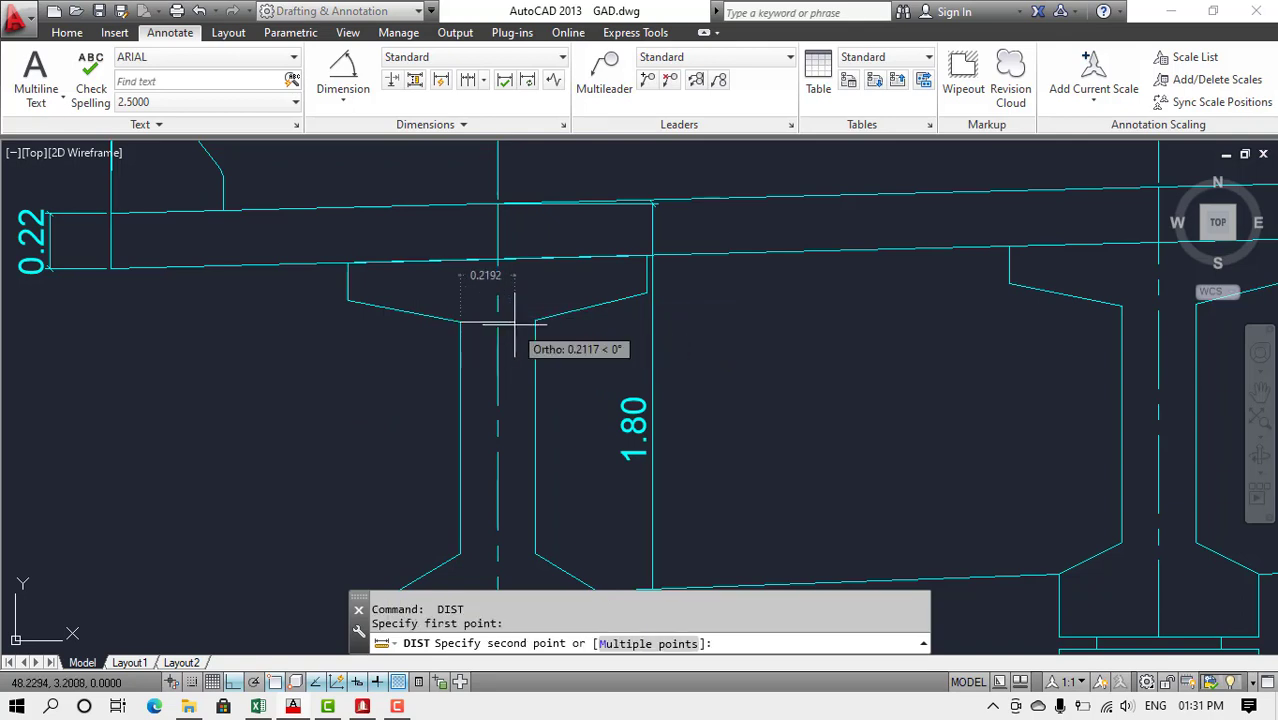
{"action": "type", "text": "per"}
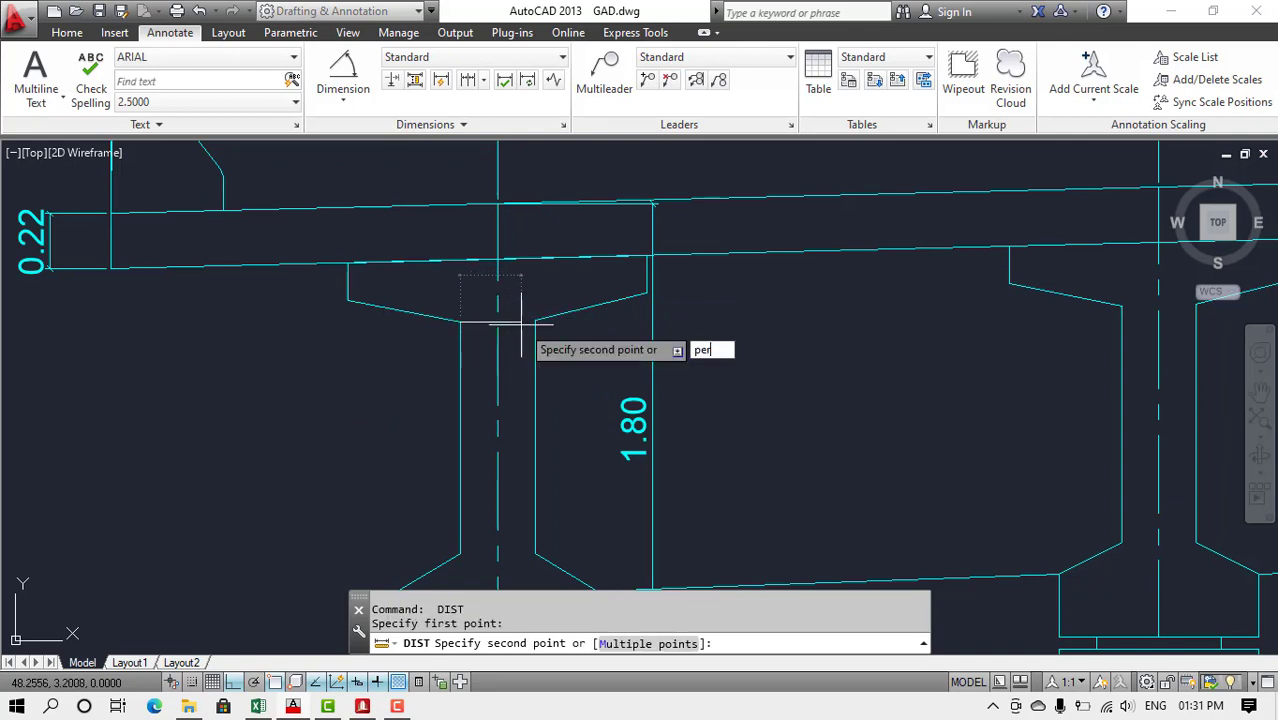
{"action": "key", "text": "Return"}
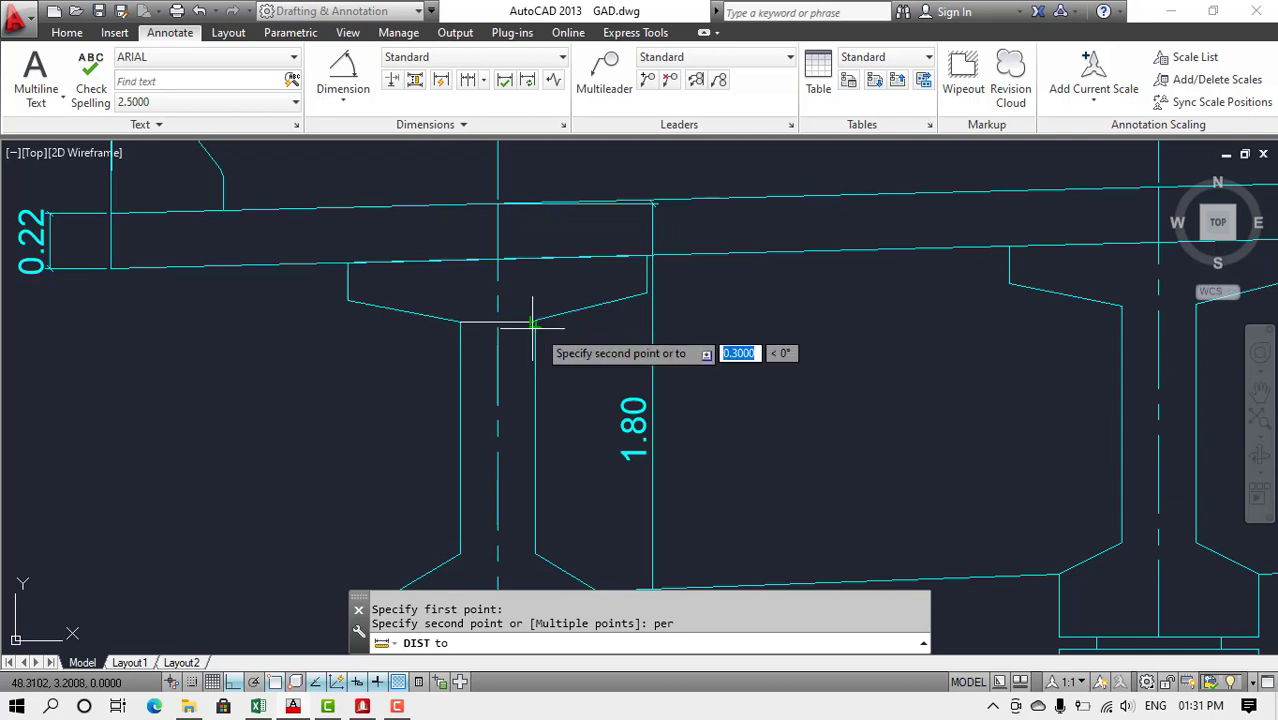
{"action": "left_click", "coordinate": [539, 327]}
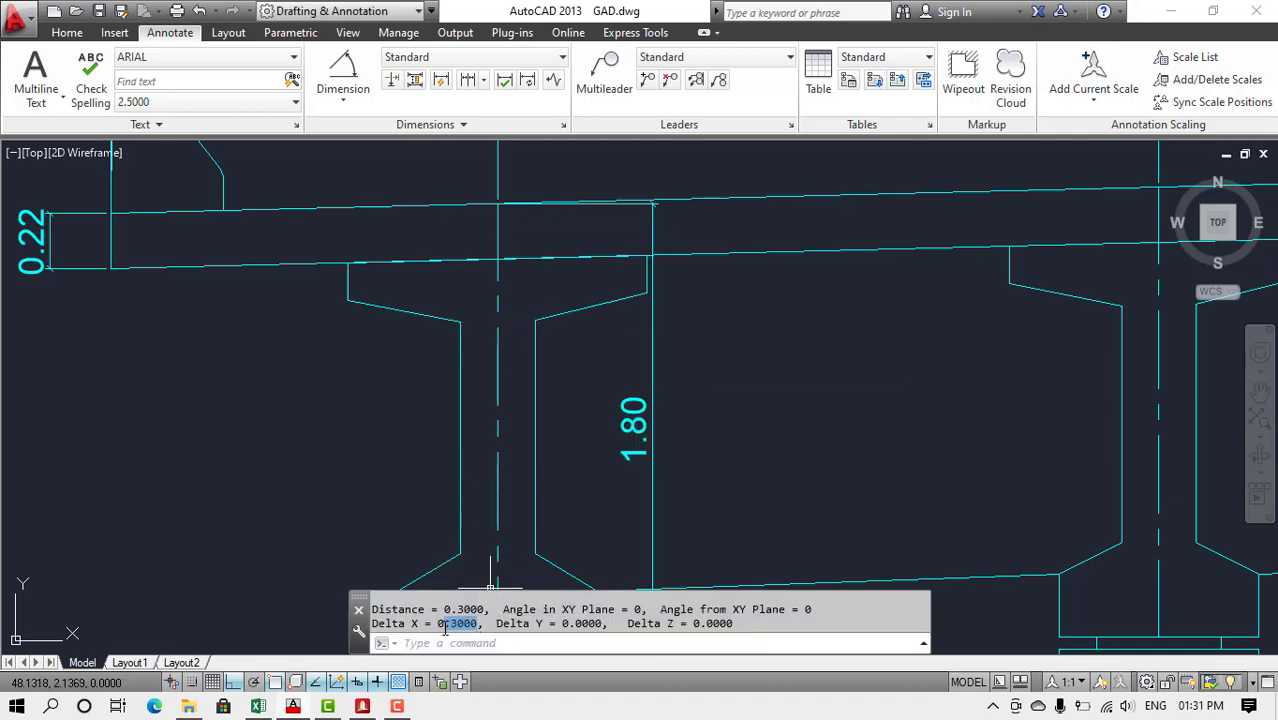
{"action": "left_click_drag", "start_coordinate": [445, 628], "coordinate": [438, 627]}
{"action": "key", "text": "alt+Tab"}
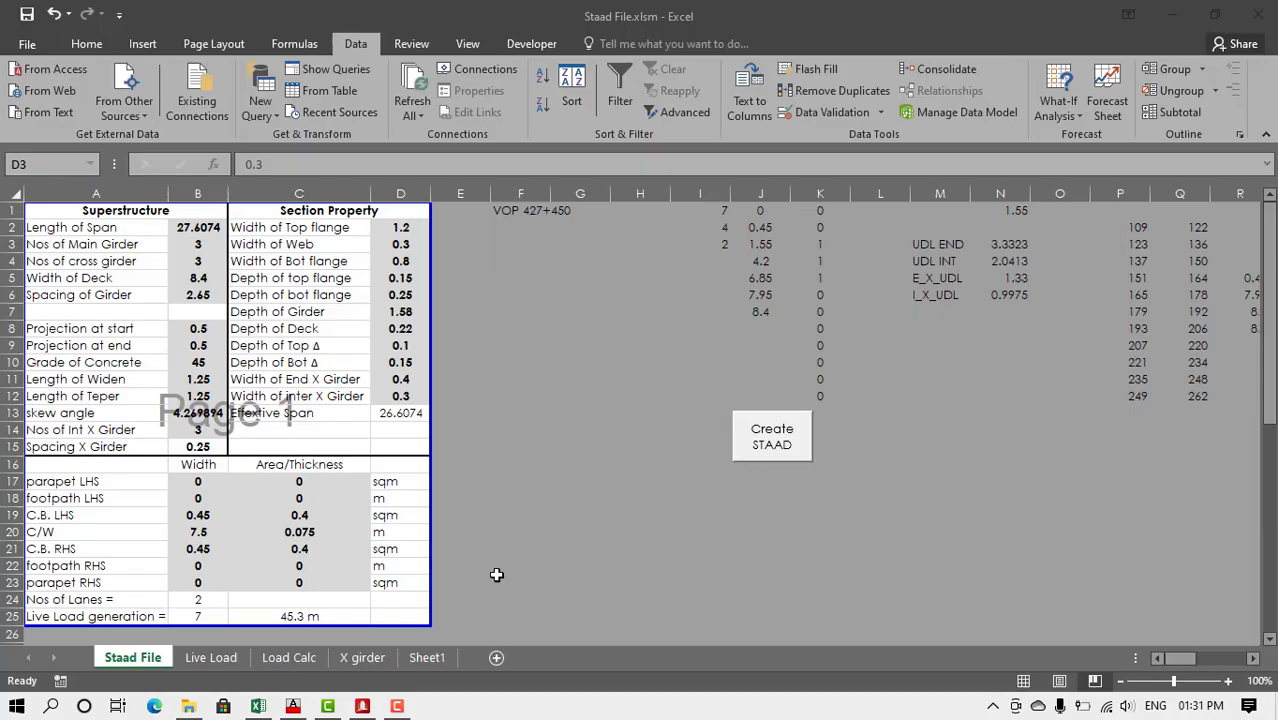
{"action": "left_click", "coordinate": [400, 244]}
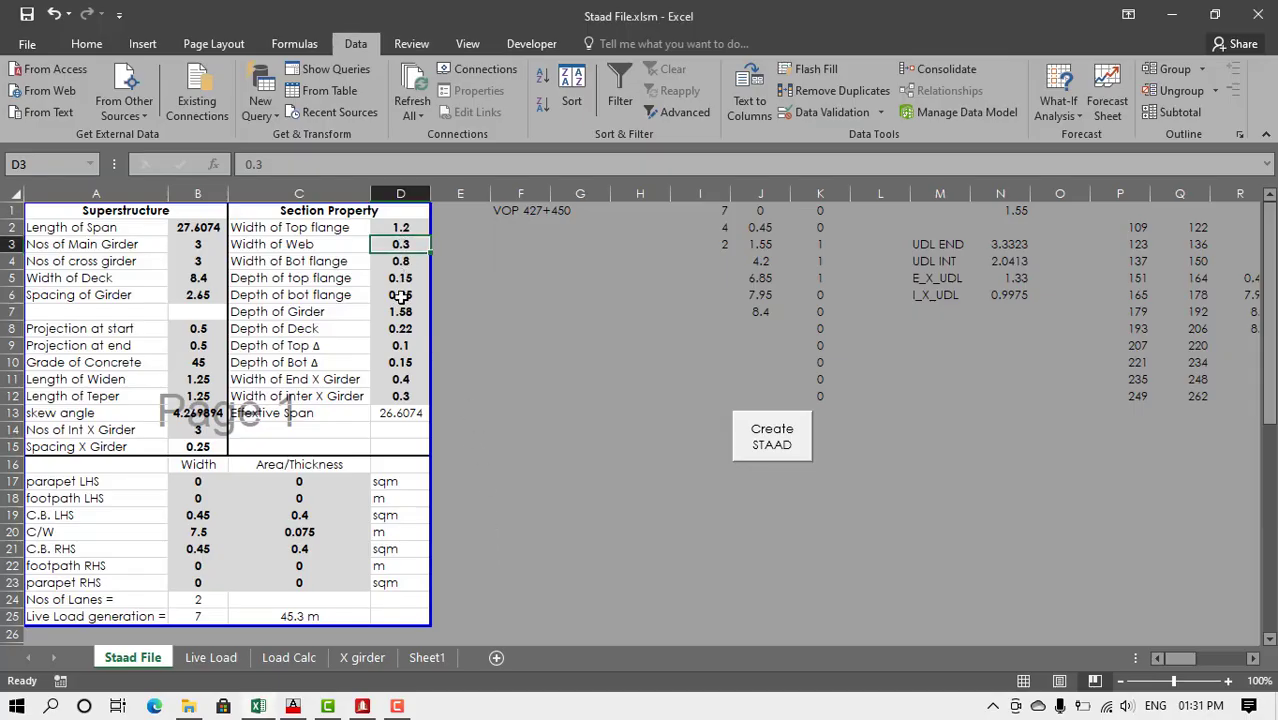
- Measure the first girder's bottom flange width between its lower corners in AutoCAD, then compare it with D4 in Excel
{"action": "key", "text": "alt+Tab"}
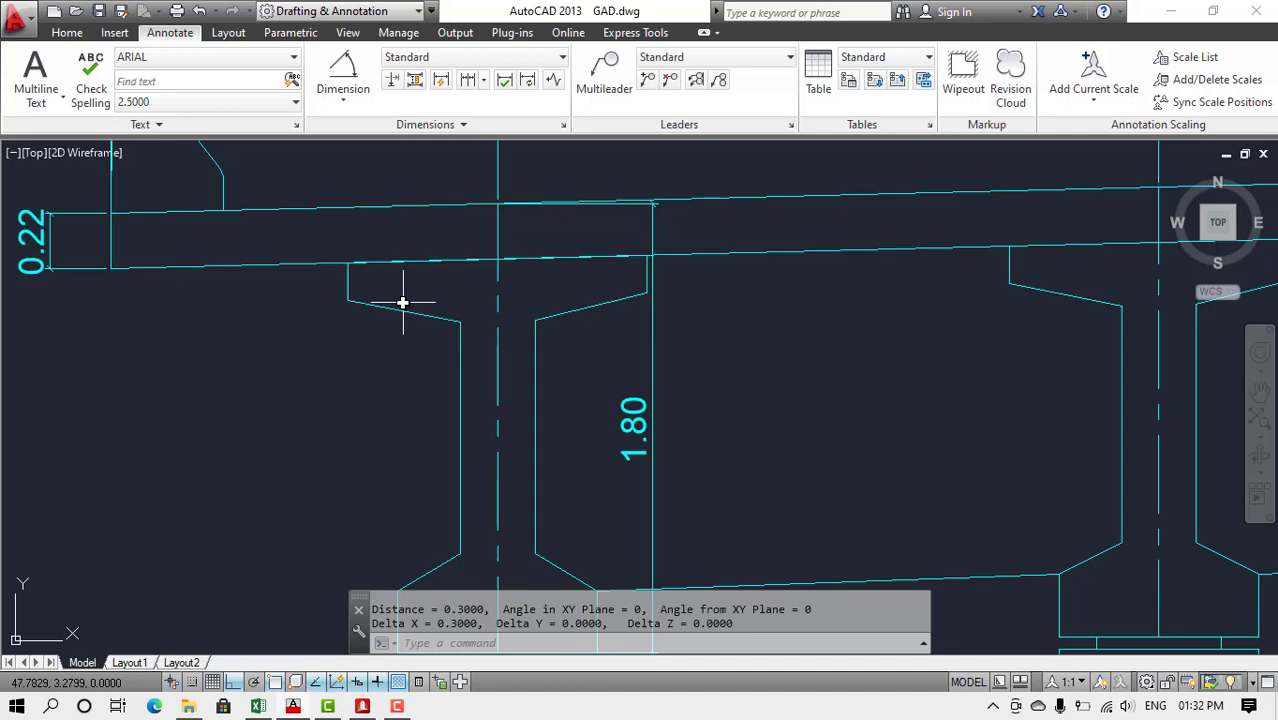
{"action": "scroll", "coordinate": [485, 260], "scroll_direction": "down", "scroll_amount": 3}
{"action": "scroll", "coordinate": [516, 410], "scroll_direction": "up", "scroll_amount": 3}
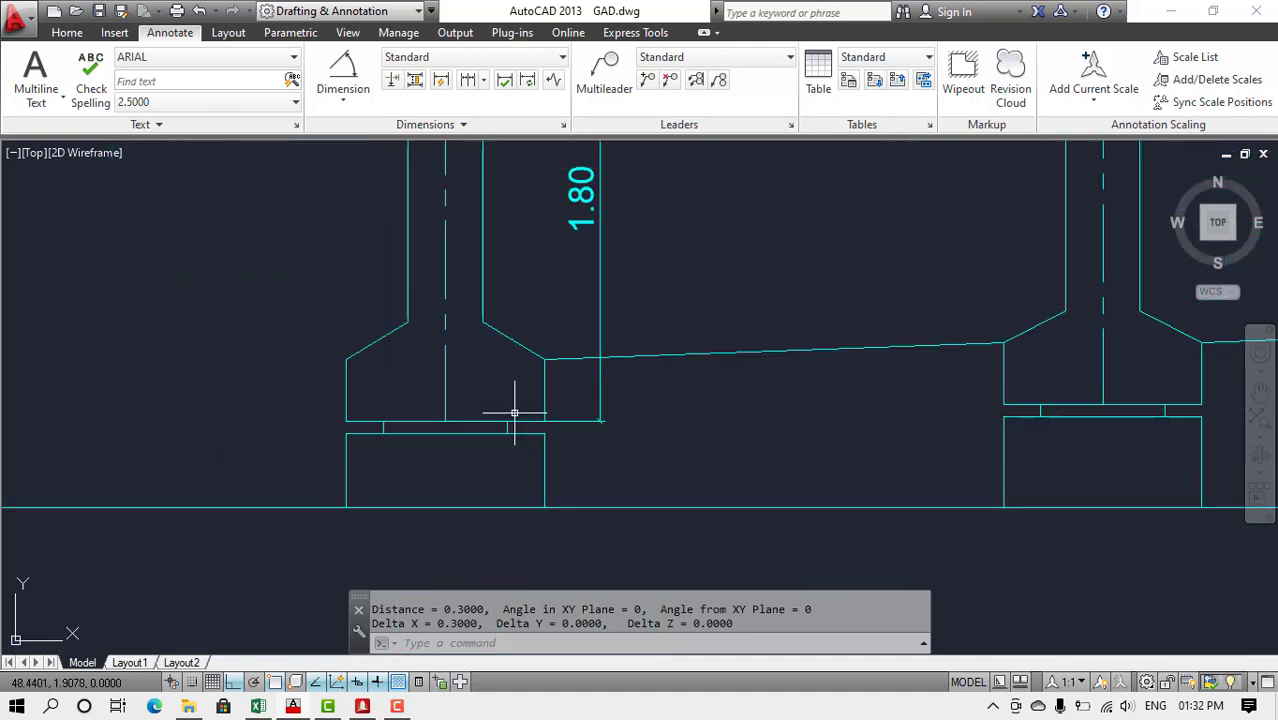
{"action": "type", "text": "DI"}
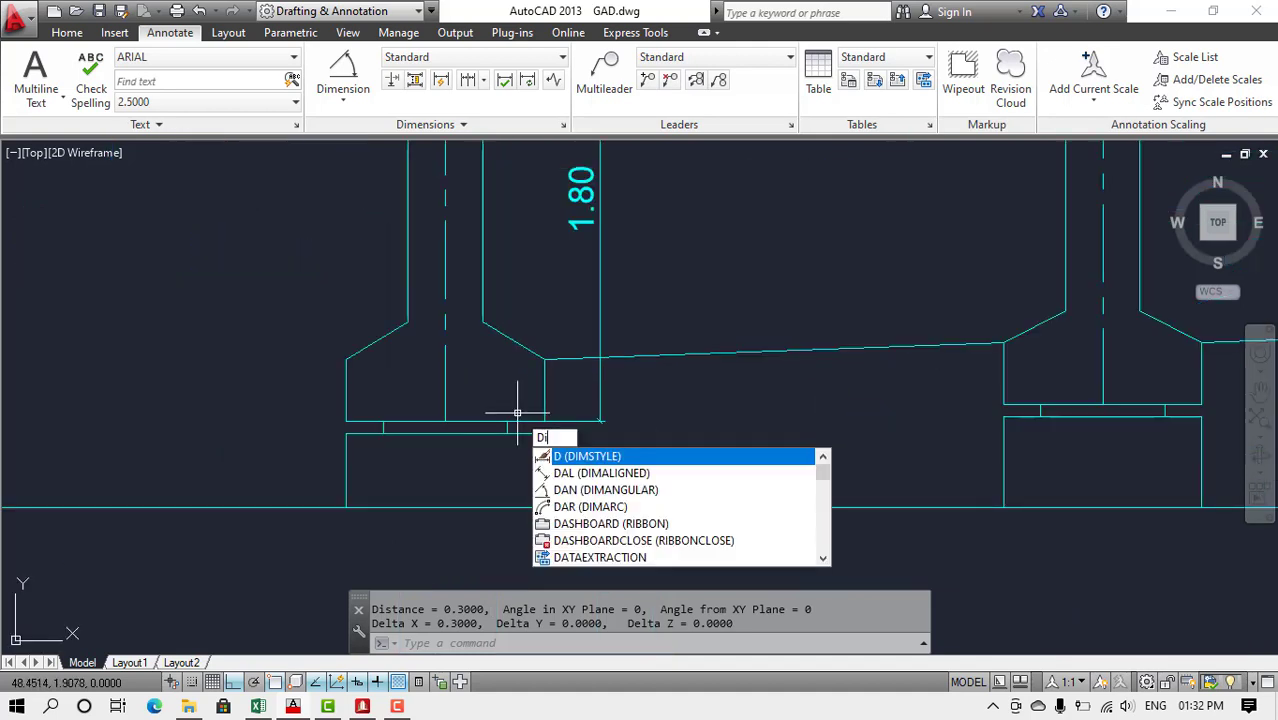
{"action": "key", "text": "Return"}
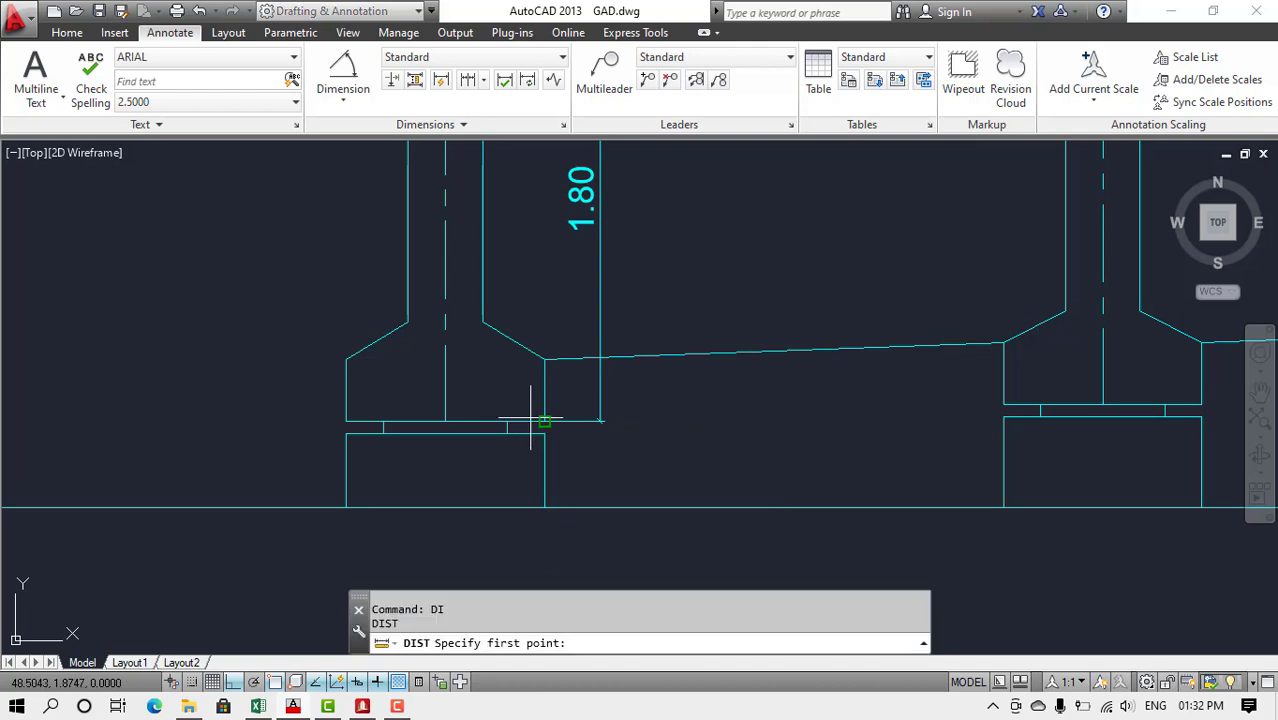
{"action": "left_click", "coordinate": [545, 433]}
{"action": "left_click", "coordinate": [347, 421]}
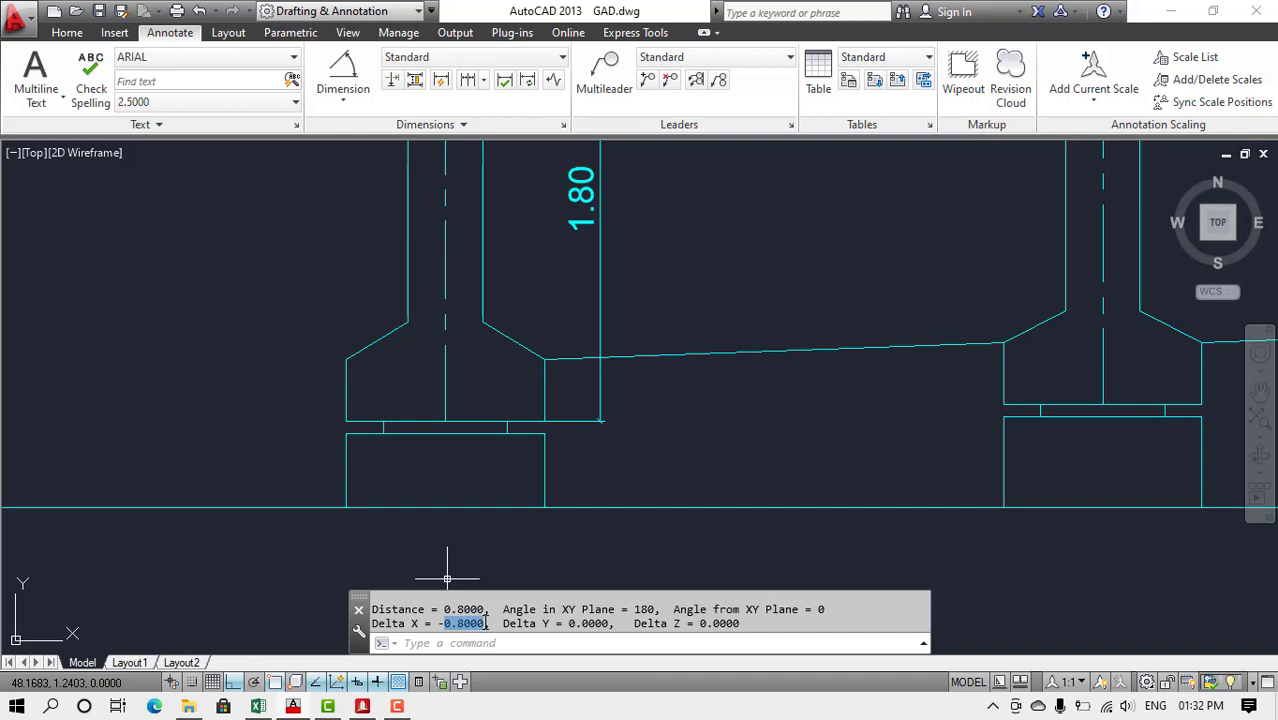
{"action": "key", "text": "alt+Tab"}
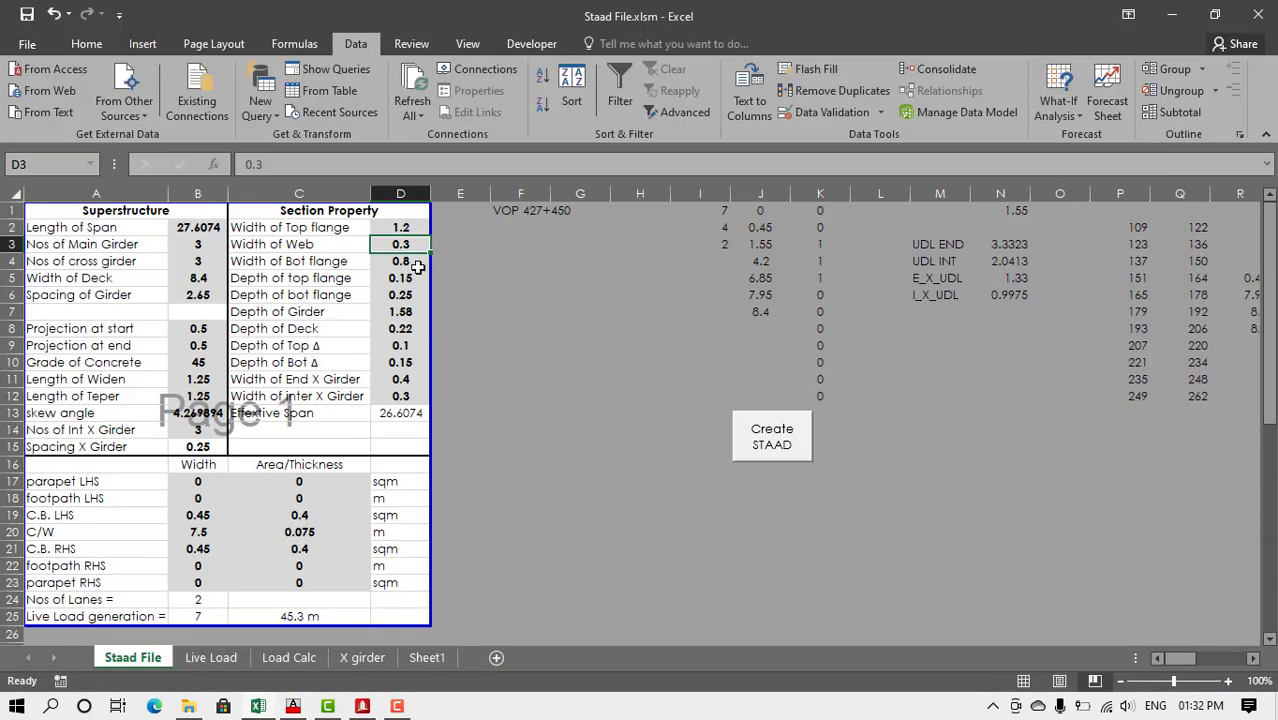
{"action": "left_click", "coordinate": [400, 262]}
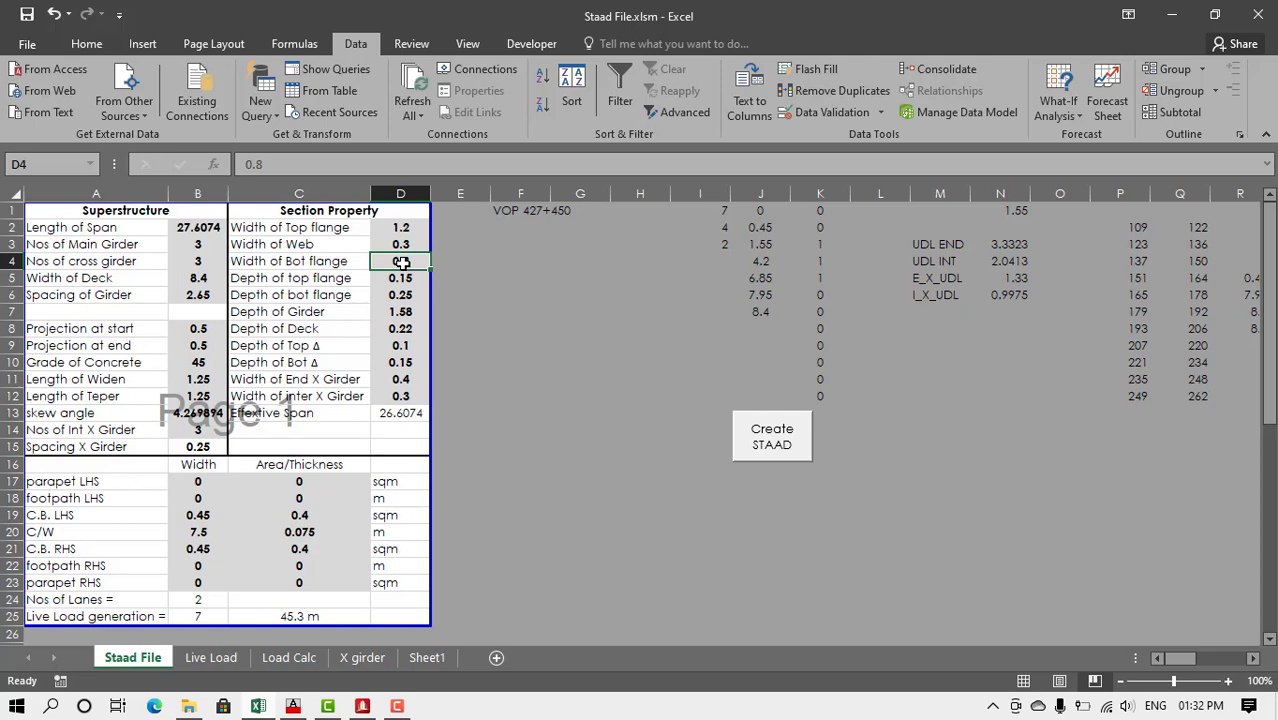
- Select top flange depth in D5, measure the first girder's top flange edge in AutoCAD with DIST, and compare it with D5 in Excel
{"action": "left_click", "coordinate": [411, 276]}
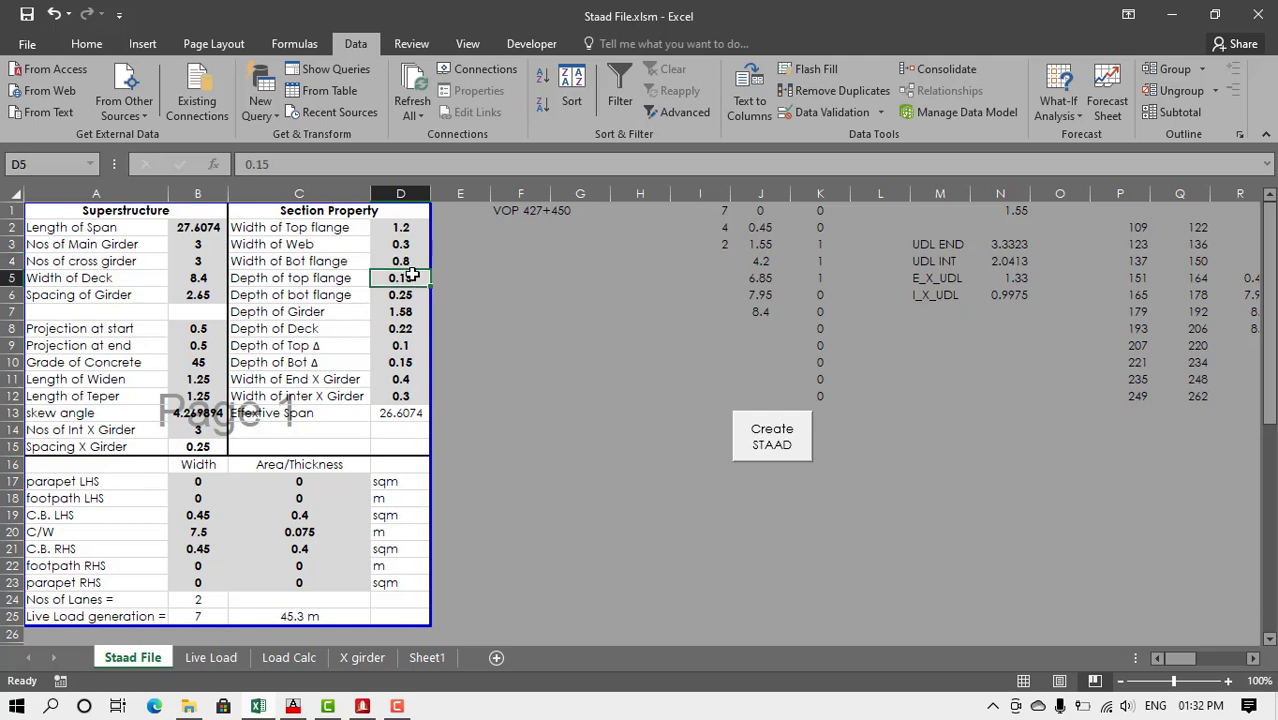
{"action": "key", "text": "alt+Tab"}
{"action": "scroll", "coordinate": [465, 348], "scroll_direction": "down", "scroll_amount": 2}
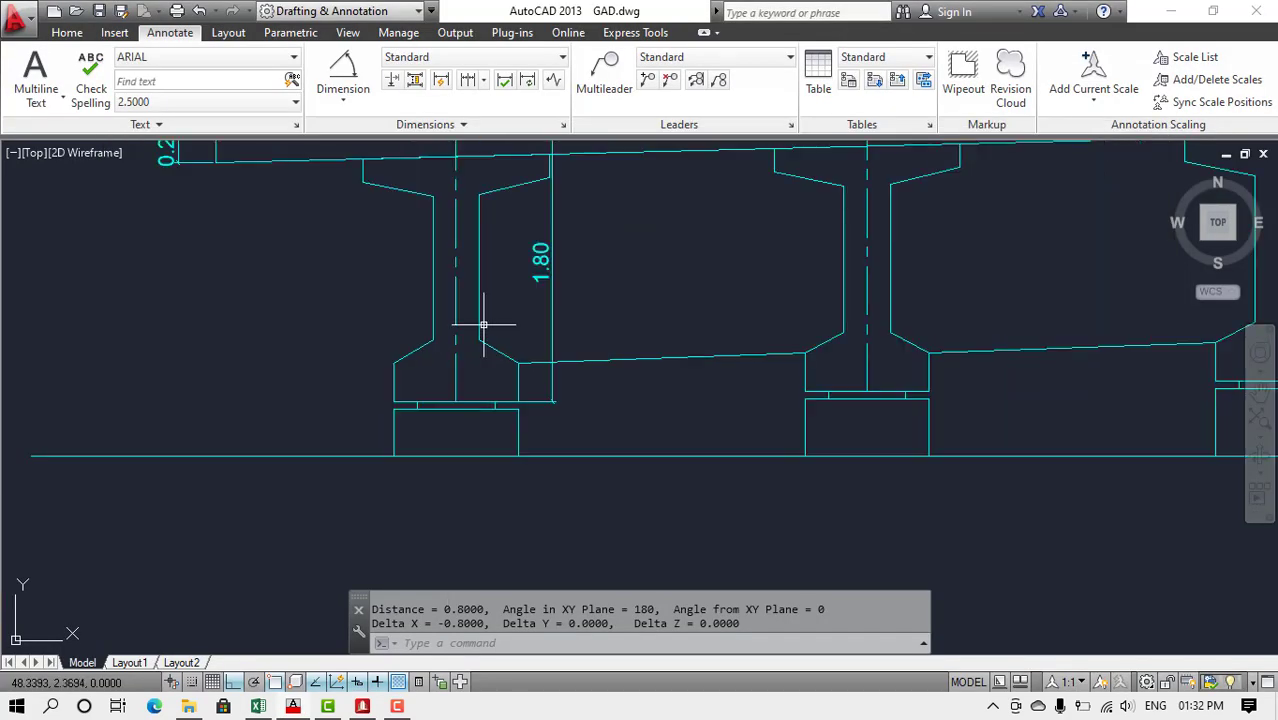
{"action": "scroll", "coordinate": [548, 155], "scroll_direction": "up", "scroll_amount": 5}
{"action": "type", "text": "DI"}
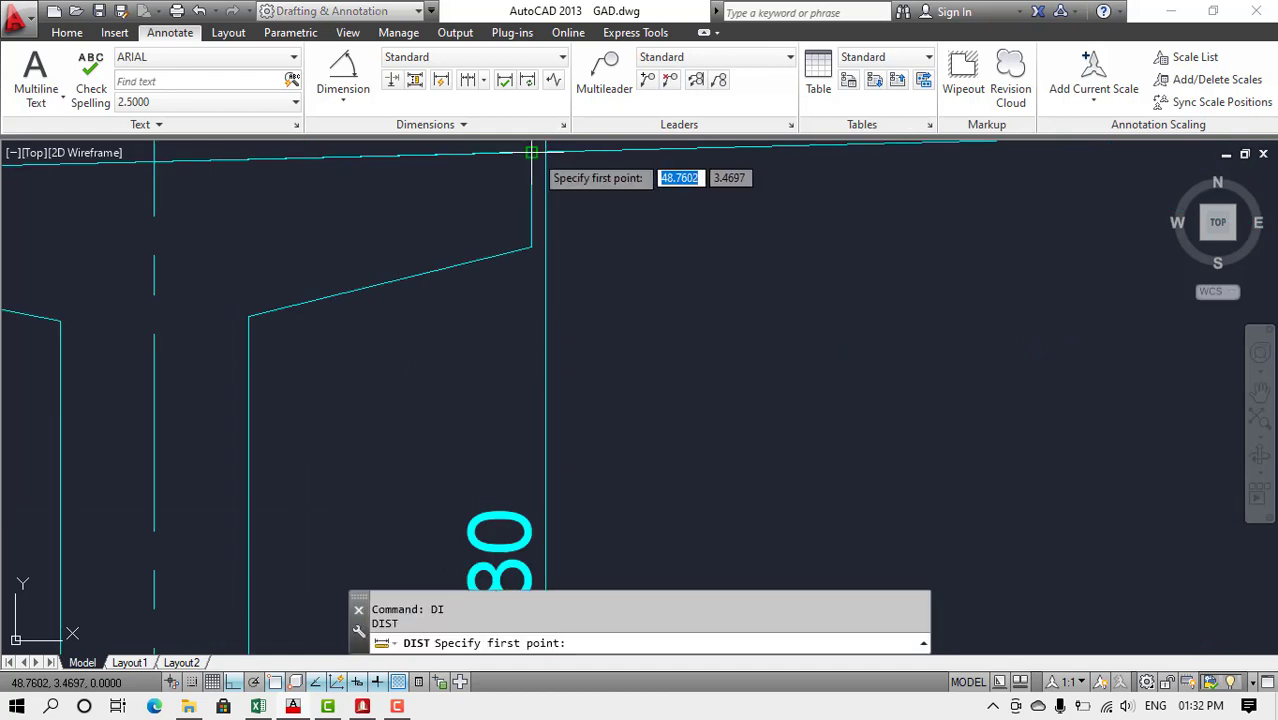
{"action": "left_click", "coordinate": [531, 152]}
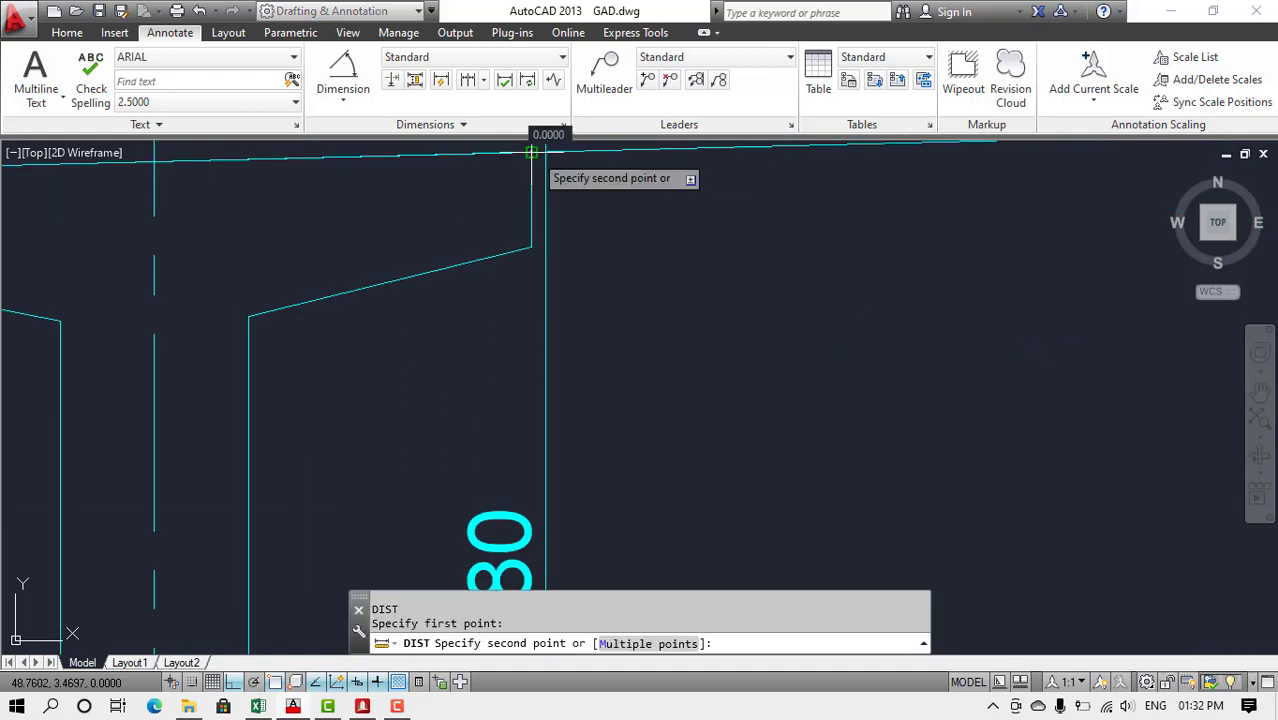
{"action": "left_click", "coordinate": [531, 246]}
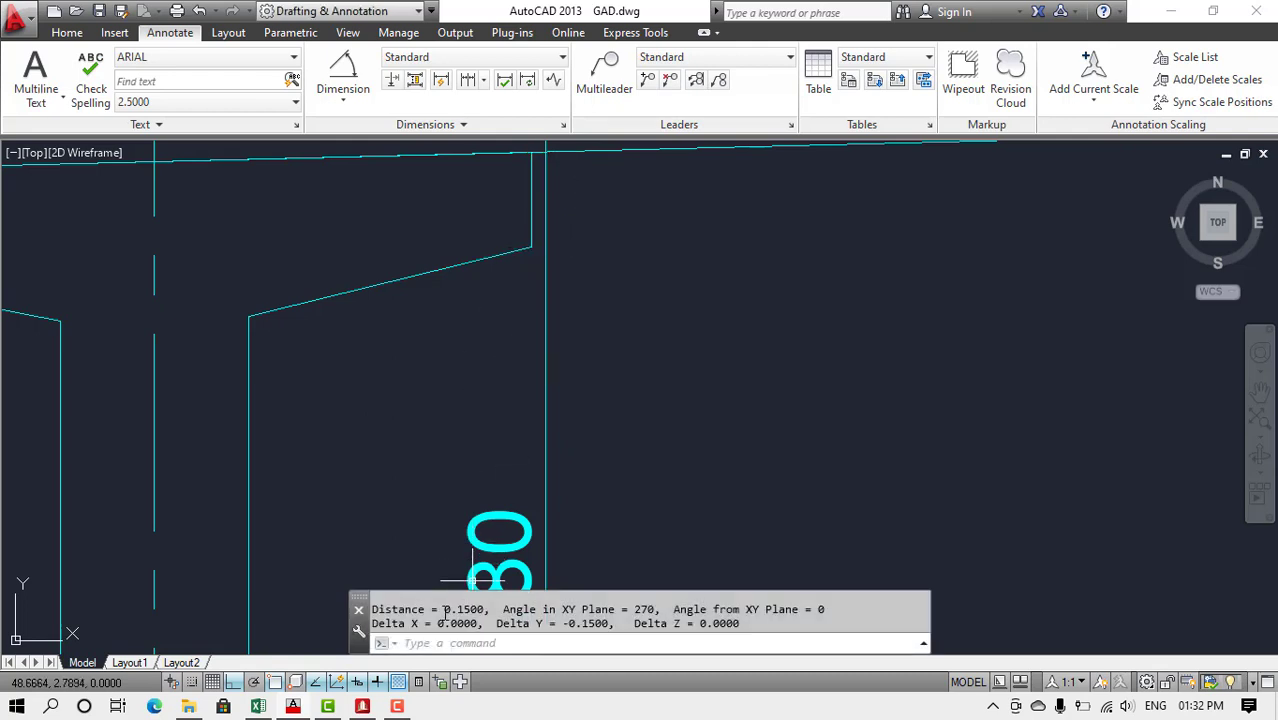
{"action": "left_click_drag", "start_coordinate": [473, 609], "coordinate": [494, 609]}
{"action": "key", "text": "alt+Tab"}
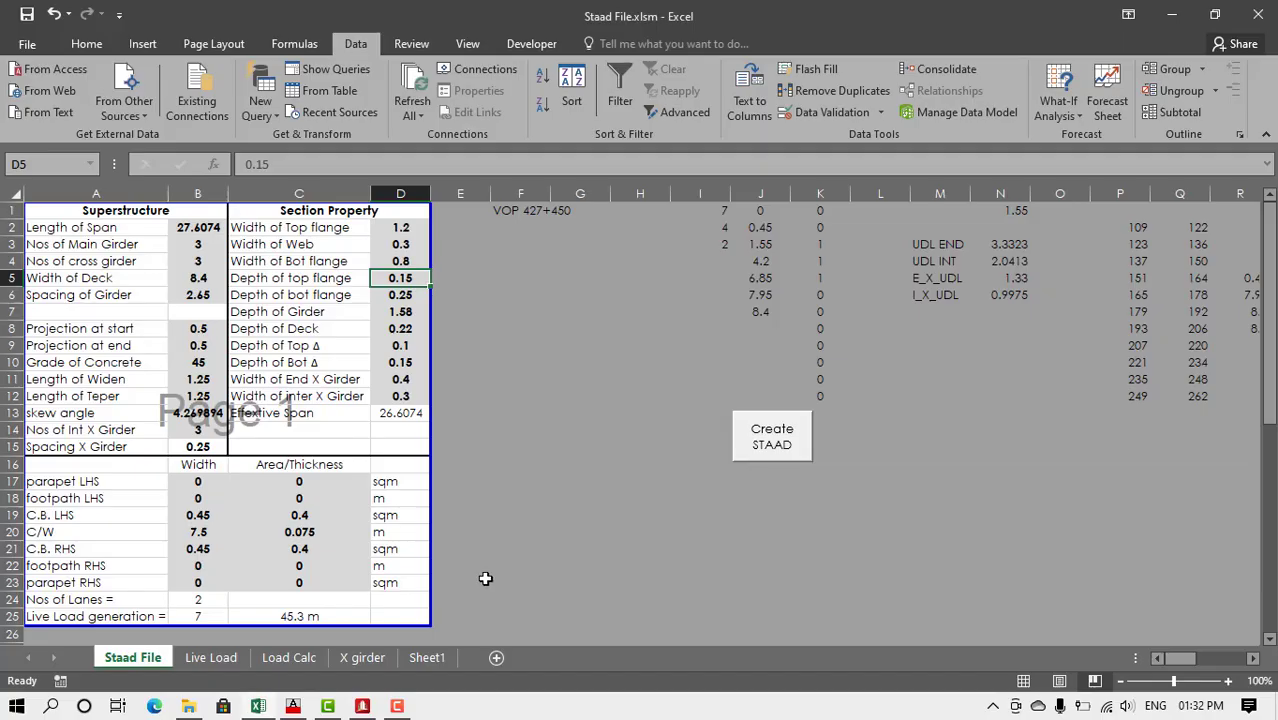
- Select bottom flange depth in D6, measure the first girder's bottom flange edge in AutoCAD with DIST, and compare it with D6 in Excel
{"action": "left_click", "coordinate": [401, 296]}
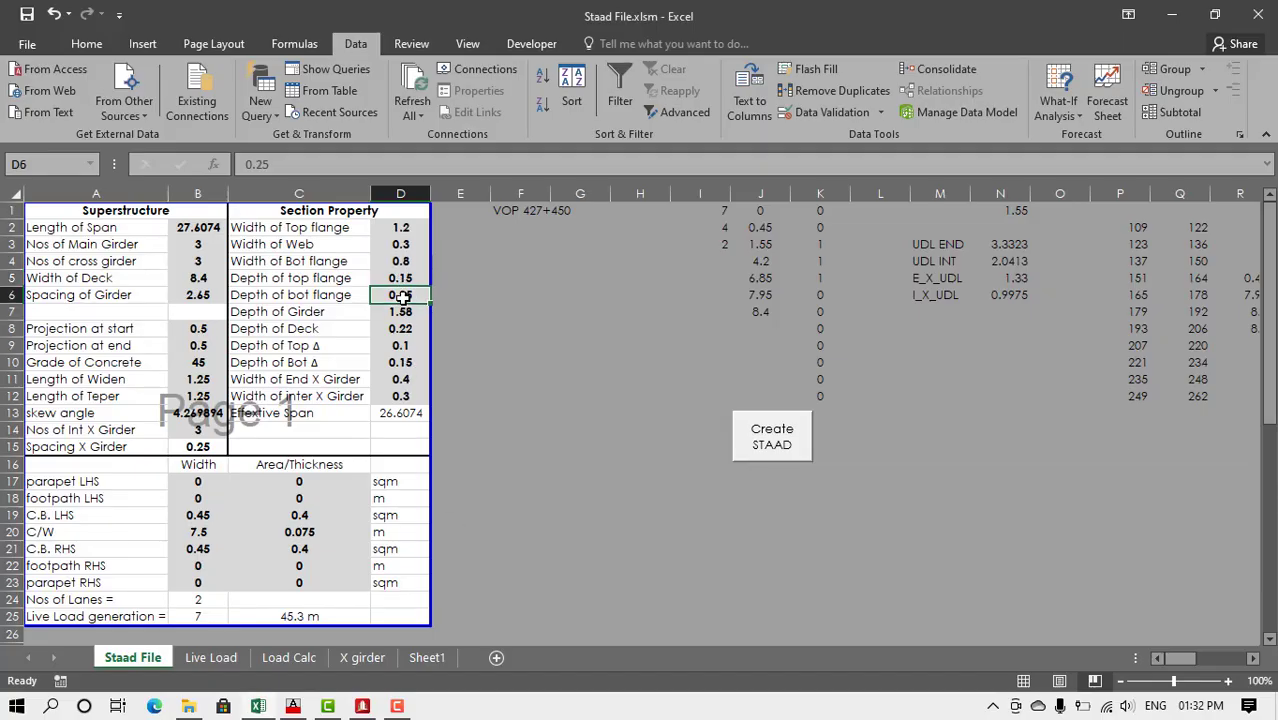
{"action": "key", "text": "alt+Tab"}
{"action": "scroll", "coordinate": [456, 320], "scroll_direction": "down", "scroll_amount": 5}
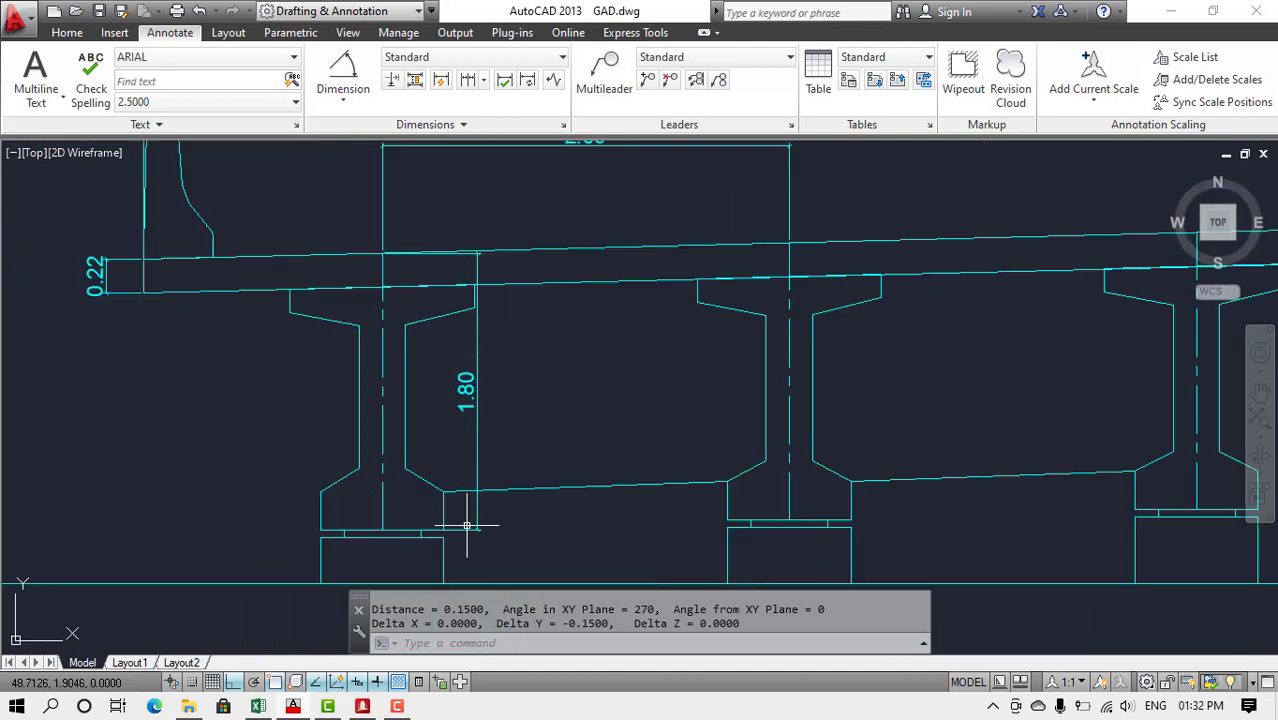
{"action": "scroll", "coordinate": [466, 525], "scroll_direction": "up", "scroll_amount": 4}
{"action": "type", "text": "di"}
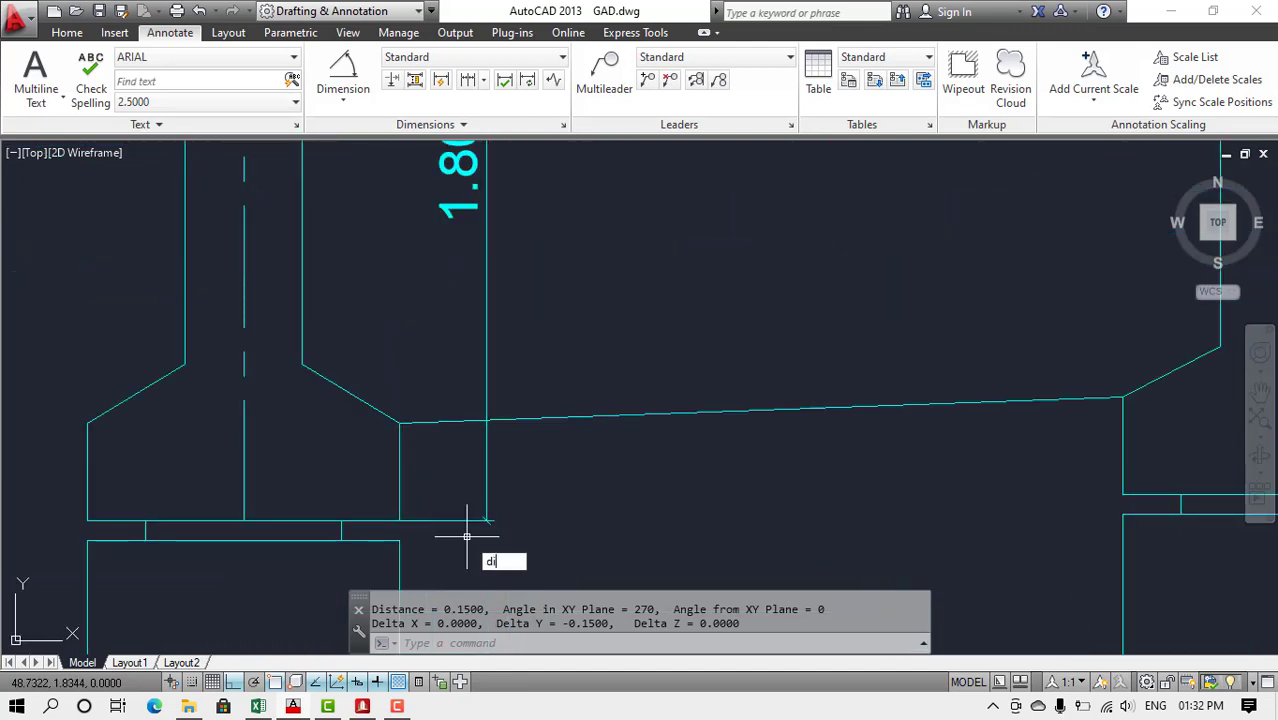
{"action": "key", "text": "Return"}
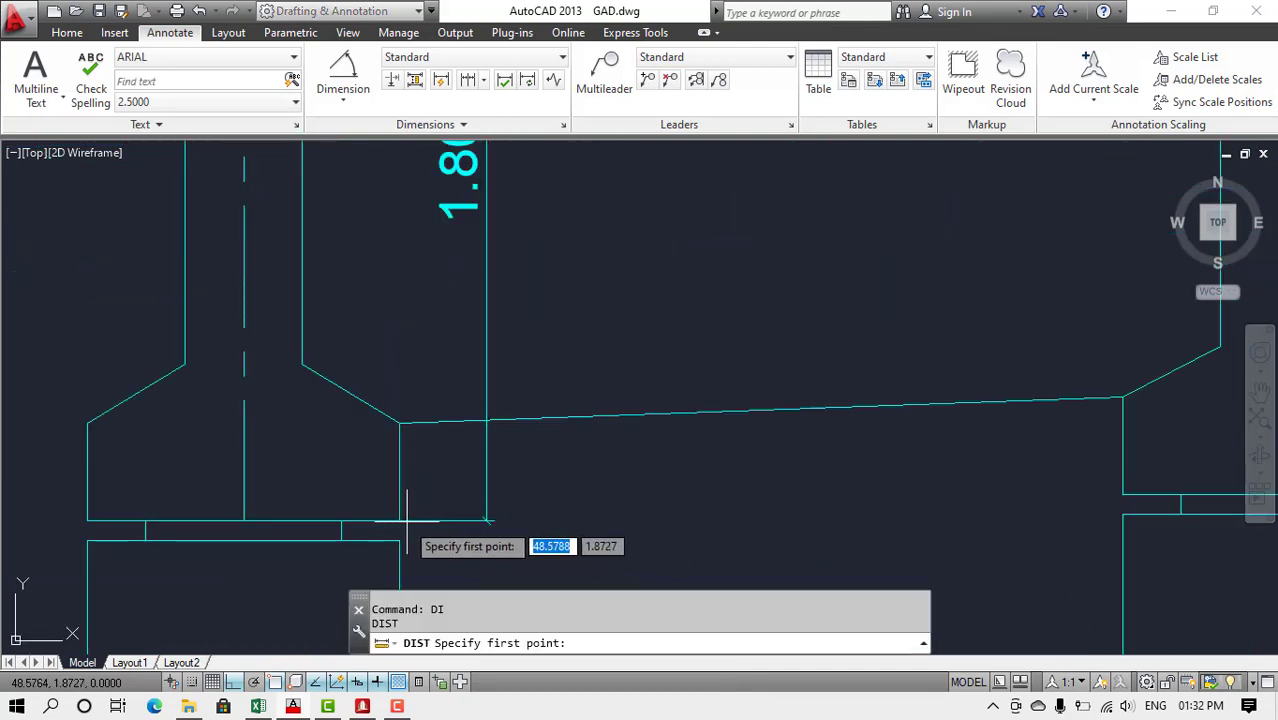
{"action": "left_click", "coordinate": [405, 520]}
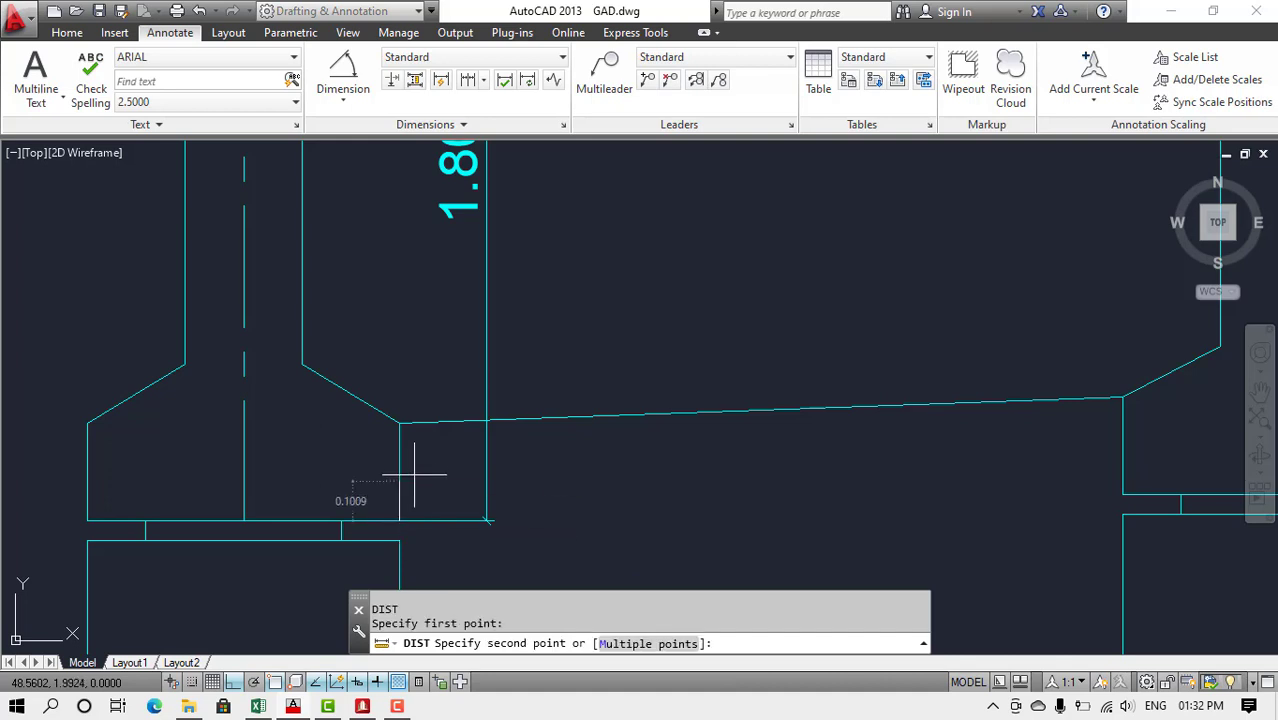
{"action": "left_click", "coordinate": [399, 423]}
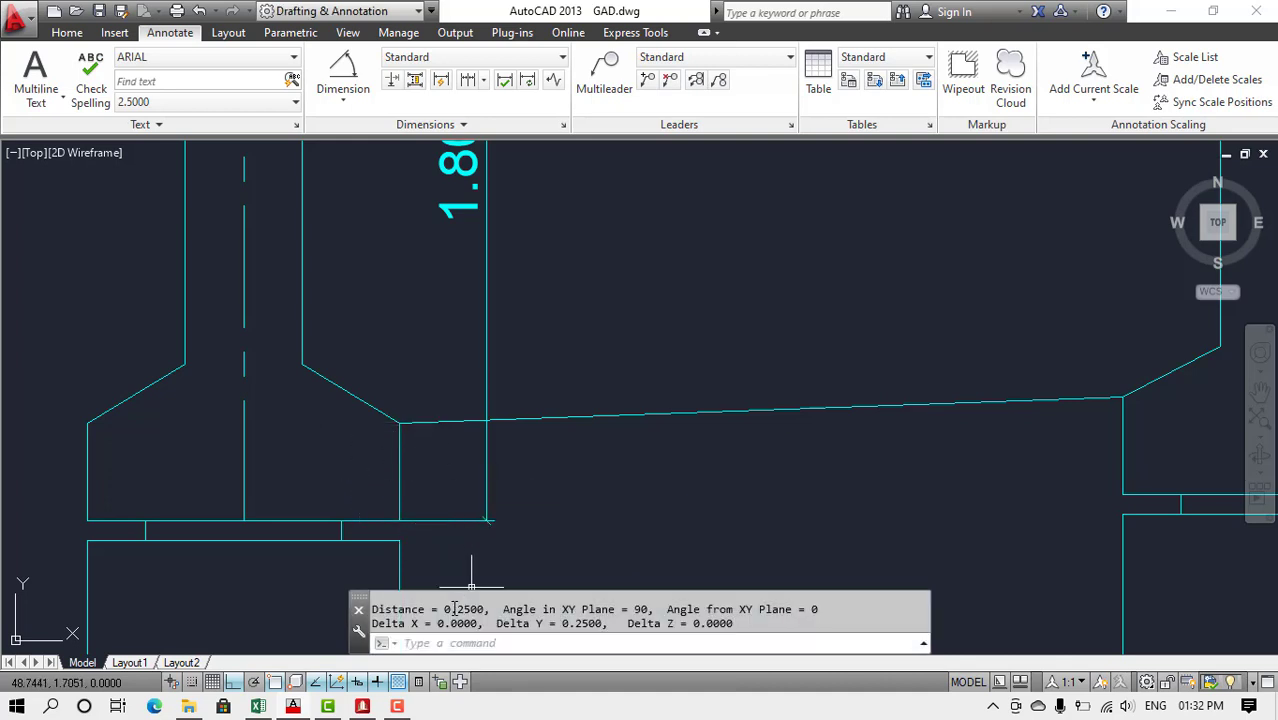
{"action": "left_click_drag", "start_coordinate": [473, 609], "coordinate": [486, 609]}
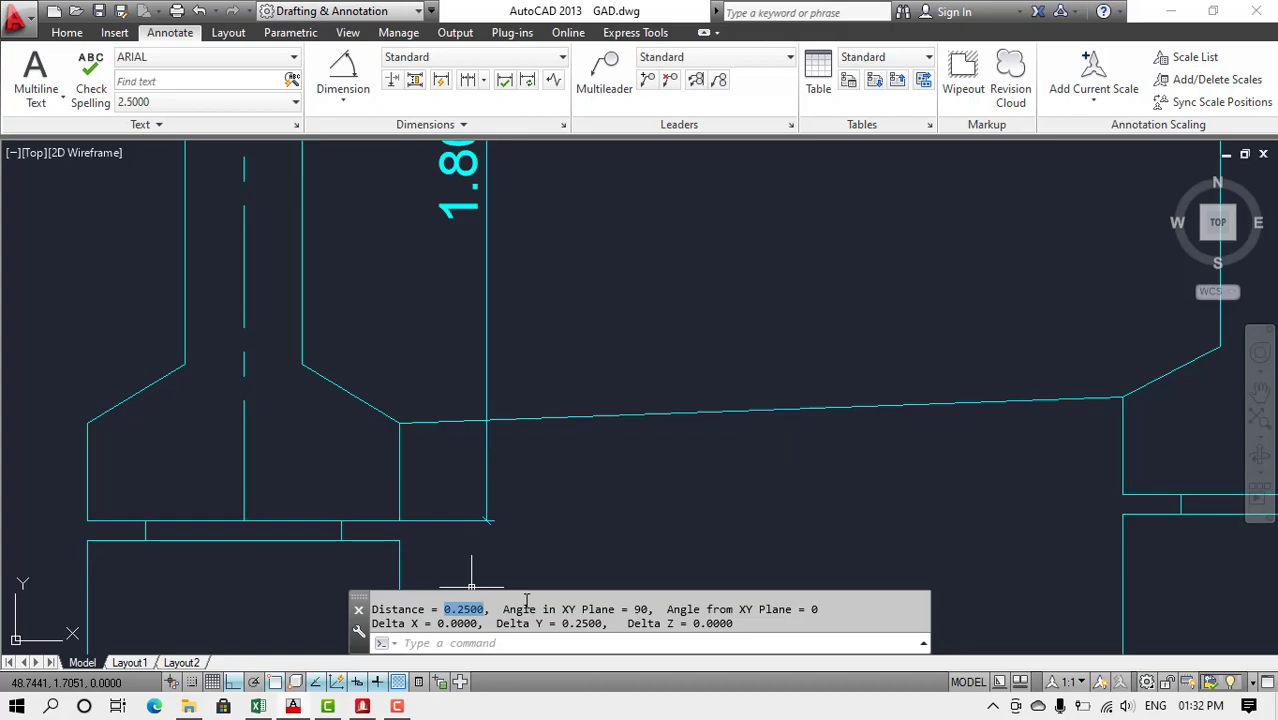
{"action": "key", "text": "alt+Tab"}
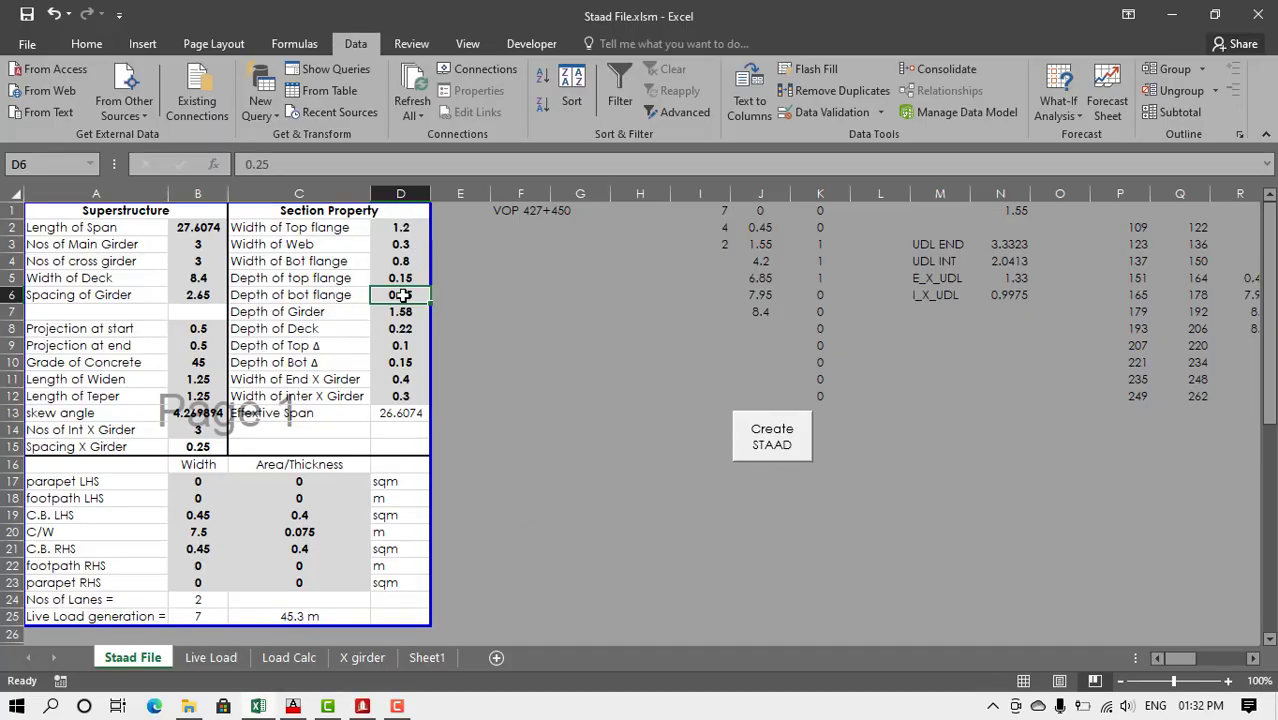
- Select girder depth in D7, measure the first girder's full depth along its centreline in AutoCAD, and compare it in Excel
{"action": "key", "text": "Return"}
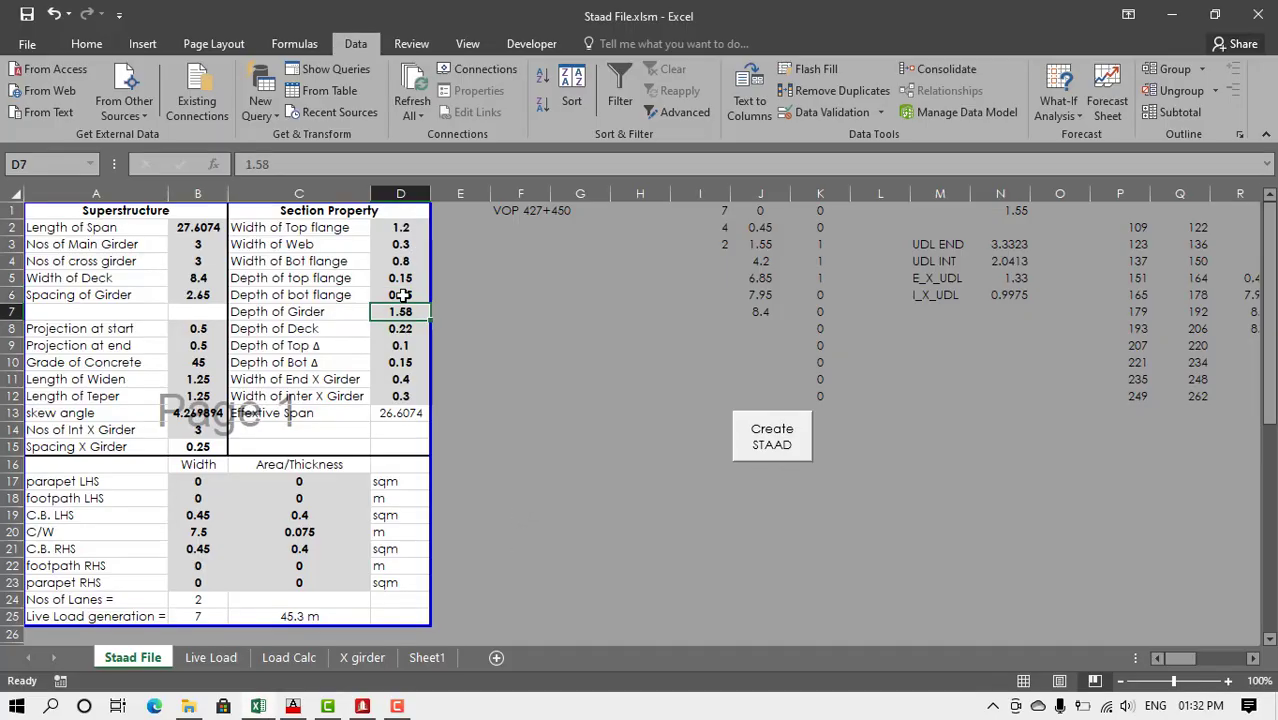
{"action": "key", "text": "alt+Tab"}
{"action": "key", "text": "Return"}
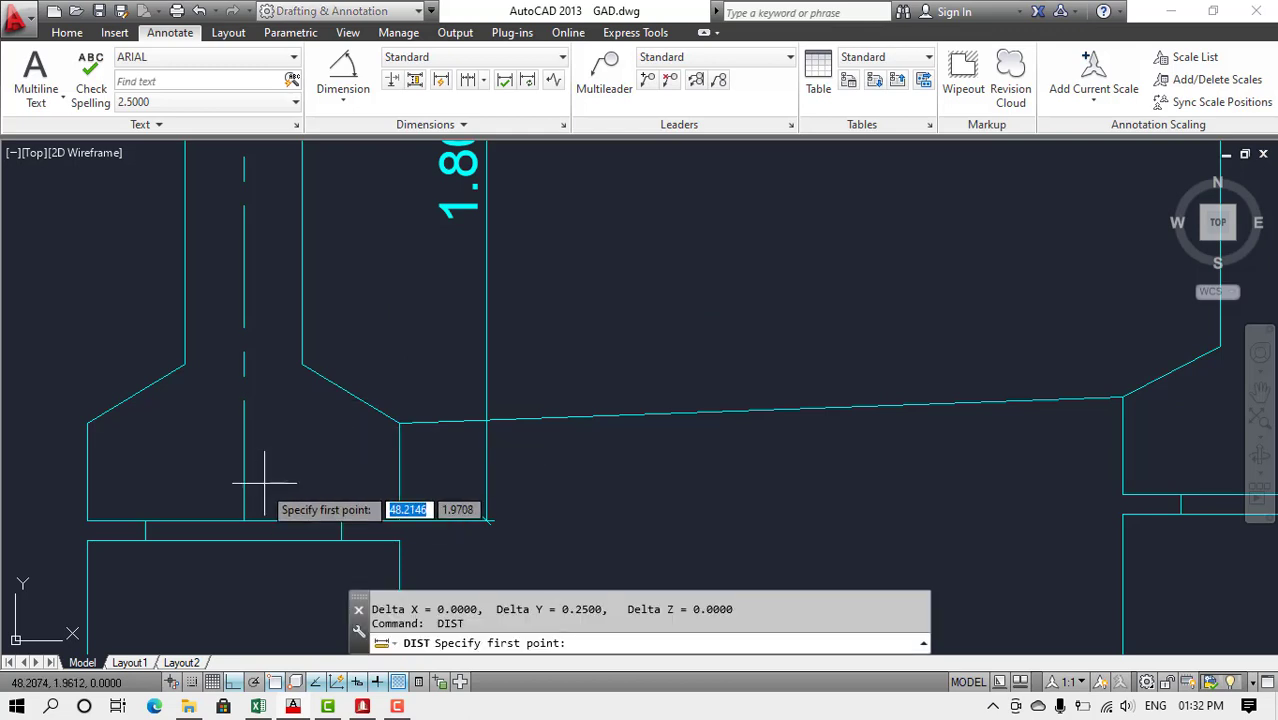
{"action": "left_click", "coordinate": [250, 507]}
{"action": "scroll", "coordinate": [255, 480], "scroll_direction": "down", "scroll_amount": 3}
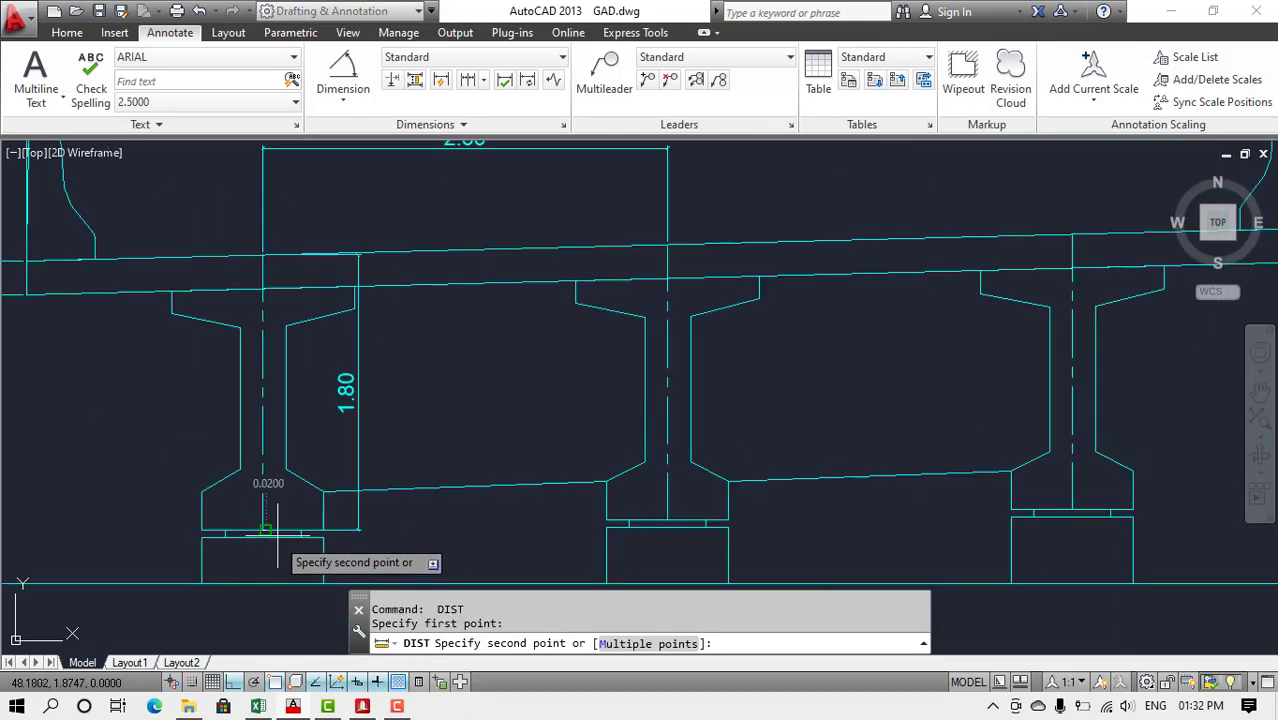
{"action": "left_click", "coordinate": [263, 289]}
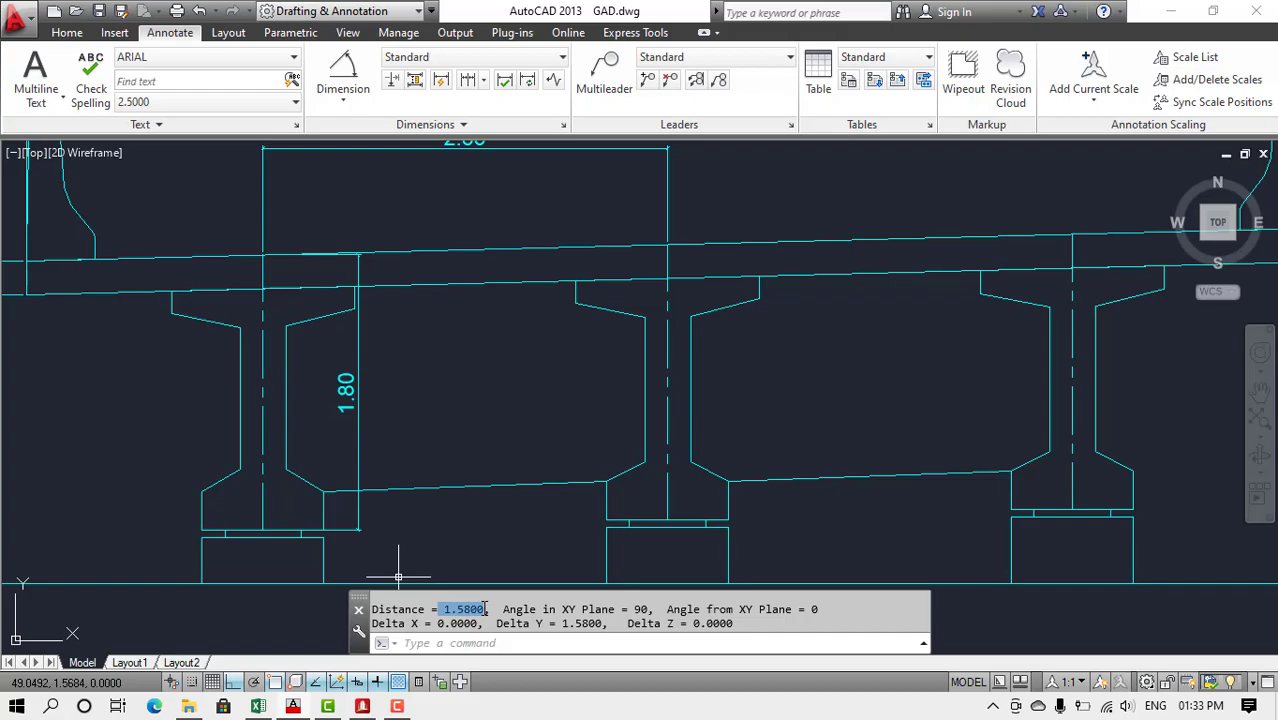
{"action": "key", "text": "alt+Tab"}
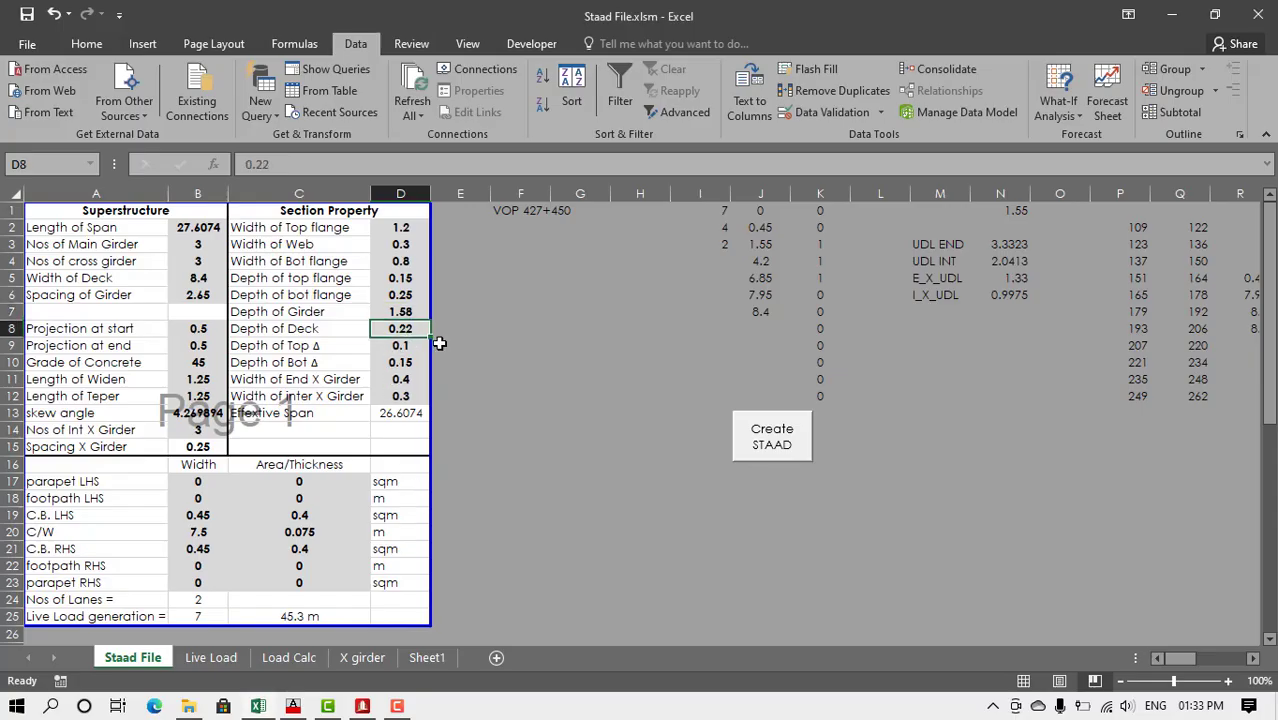
- Check the deck thickness dimension at the deck's outer edge in AutoCAD against the deck depth in D8 in Excel
{"action": "key", "text": "alt+Tab"}
{"action": "scroll", "coordinate": [600, 400], "scroll_direction": "down", "scroll_amount": 2}
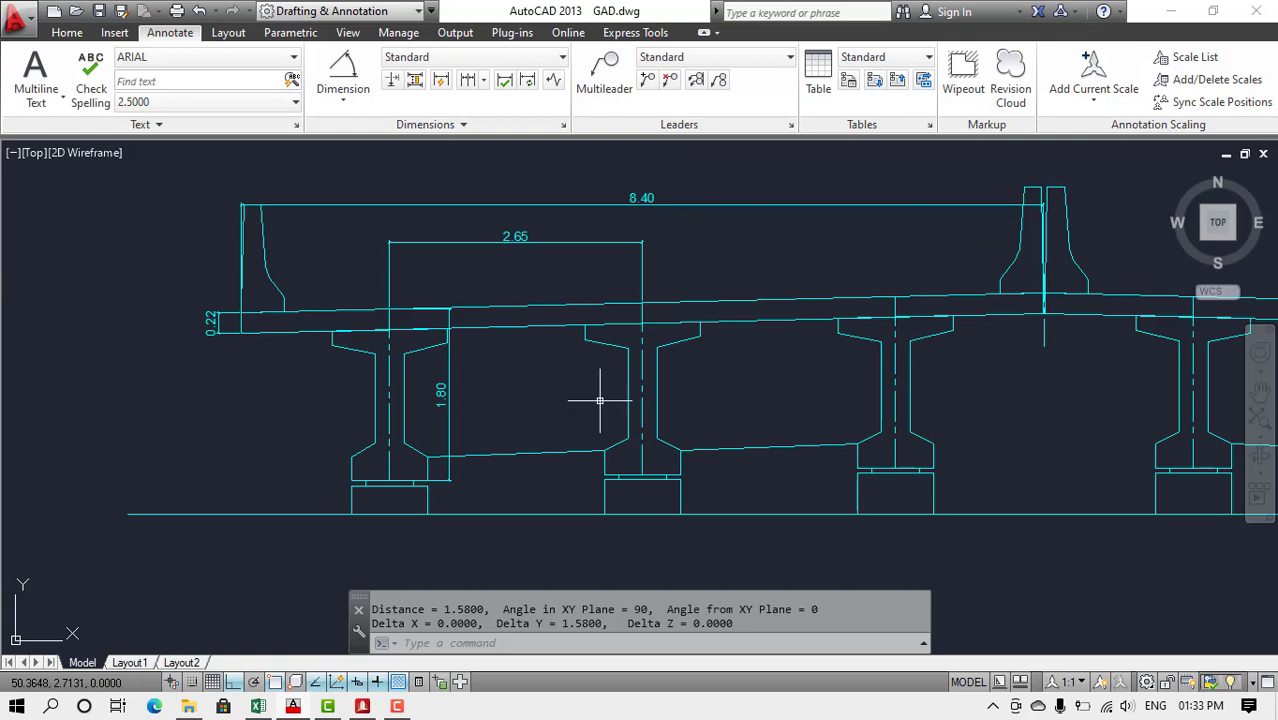
{"action": "left_click", "coordinate": [211, 321]}
{"action": "key", "text": "Escape"}
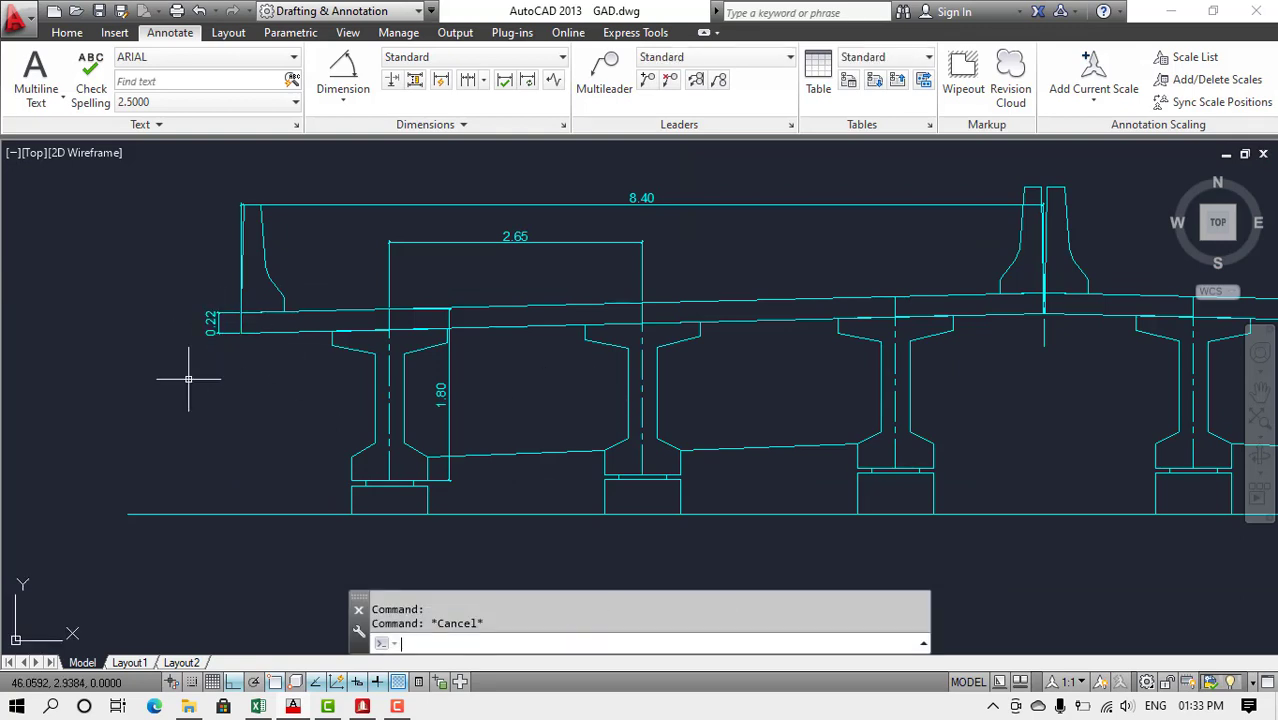
{"action": "key", "text": "alt+Tab"}
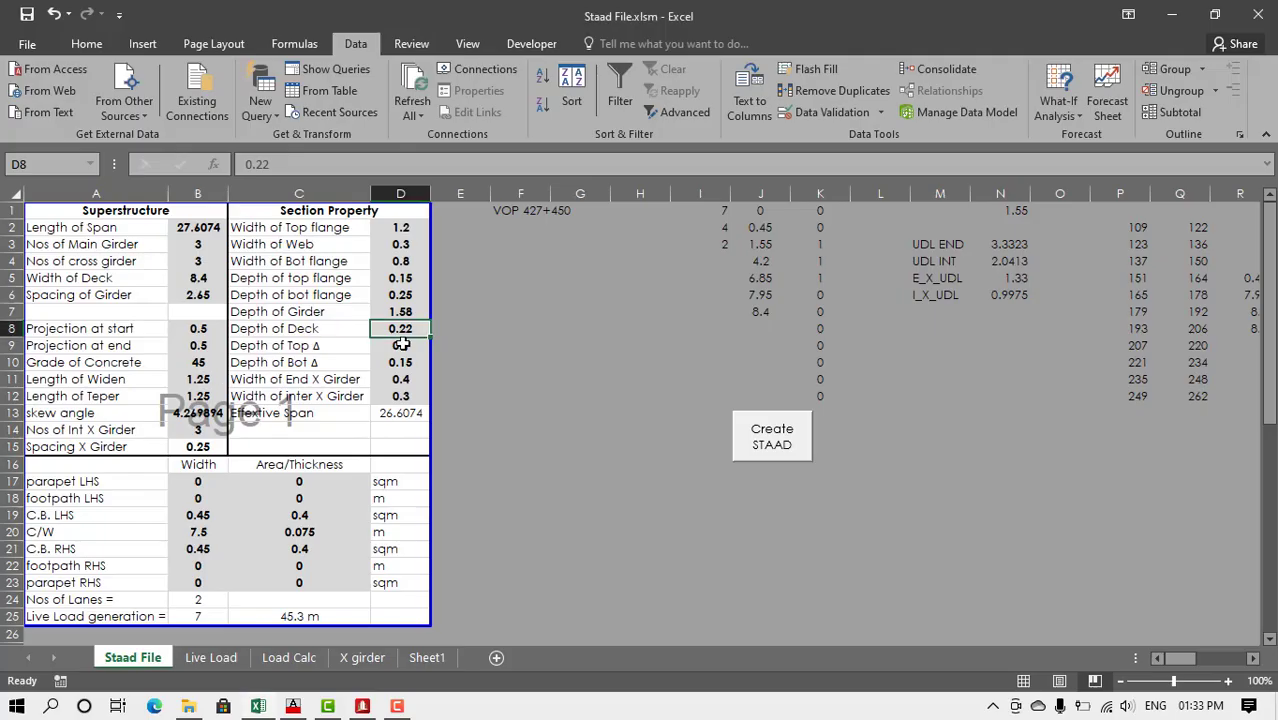
- Switch to AutoCAD and draw a helper line joining the two lower outer corners of the first girder's top flange
{"action": "key", "text": "alt+Tab"}
{"action": "scroll", "coordinate": [411, 362], "scroll_direction": "up", "scroll_amount": 2}
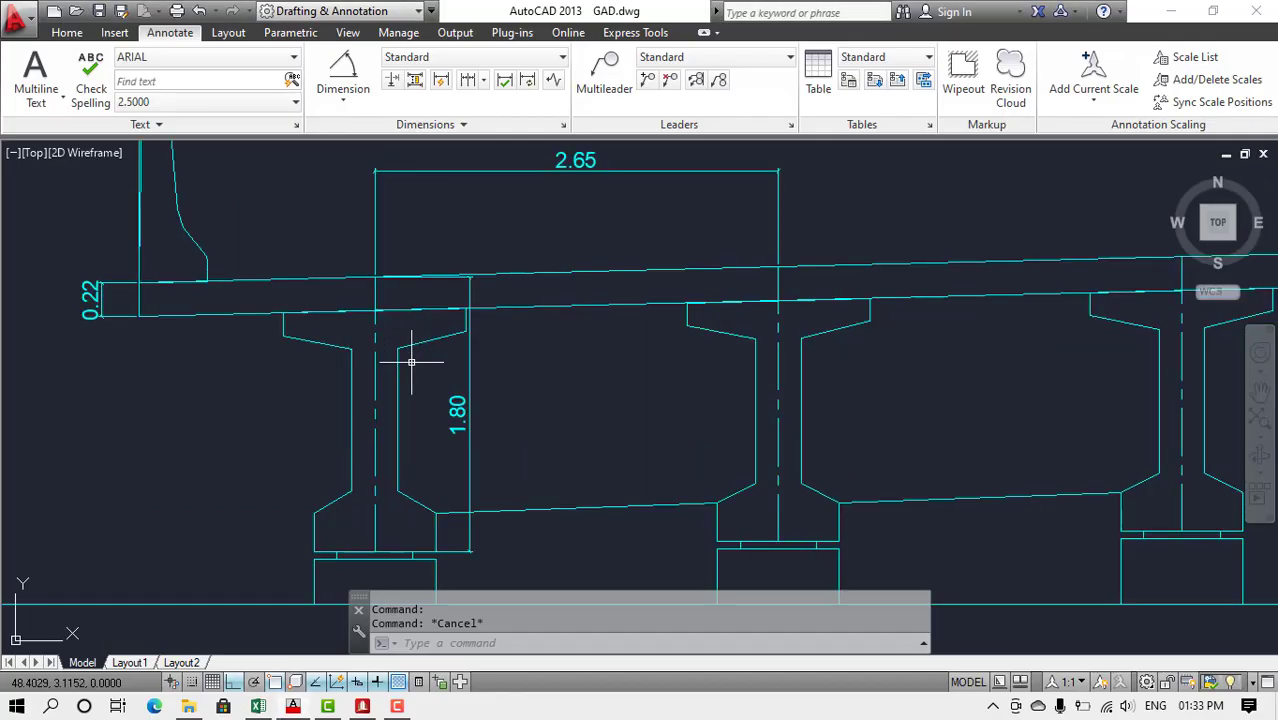
{"action": "scroll", "coordinate": [411, 362], "scroll_direction": "up", "scroll_amount": 4}
{"action": "type", "text": "DI"}
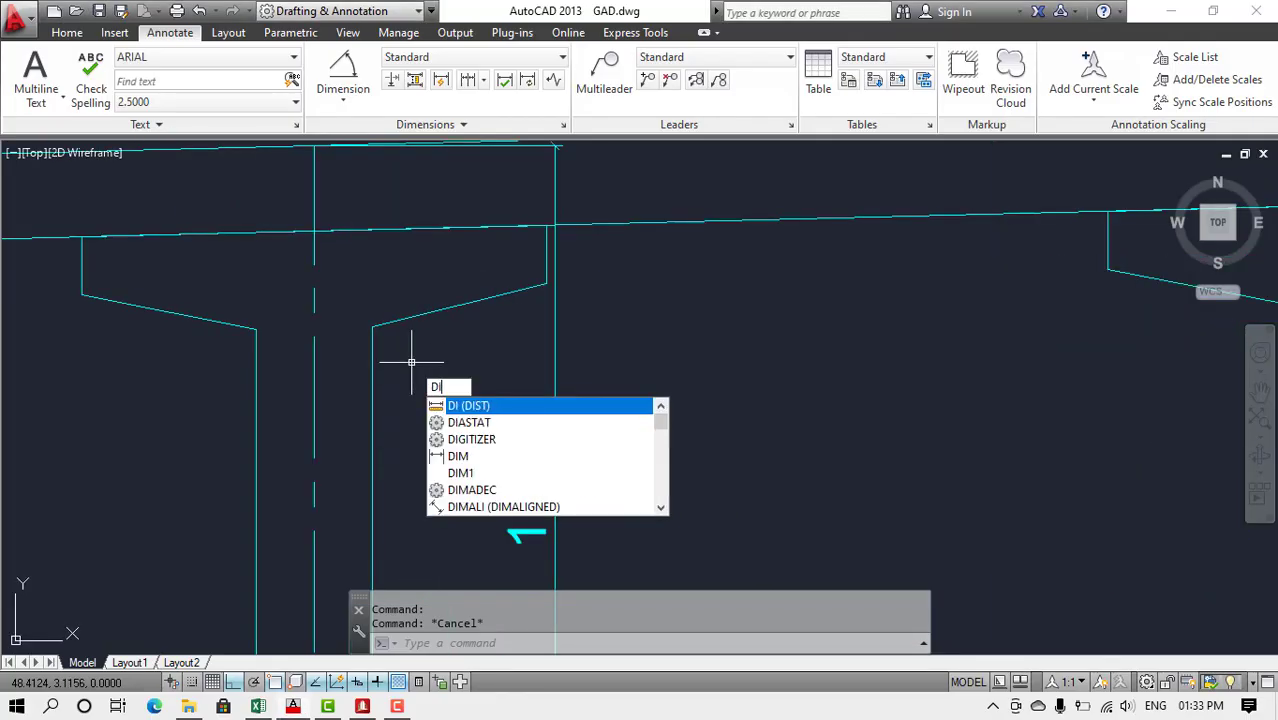
{"action": "key", "text": "Escape"}
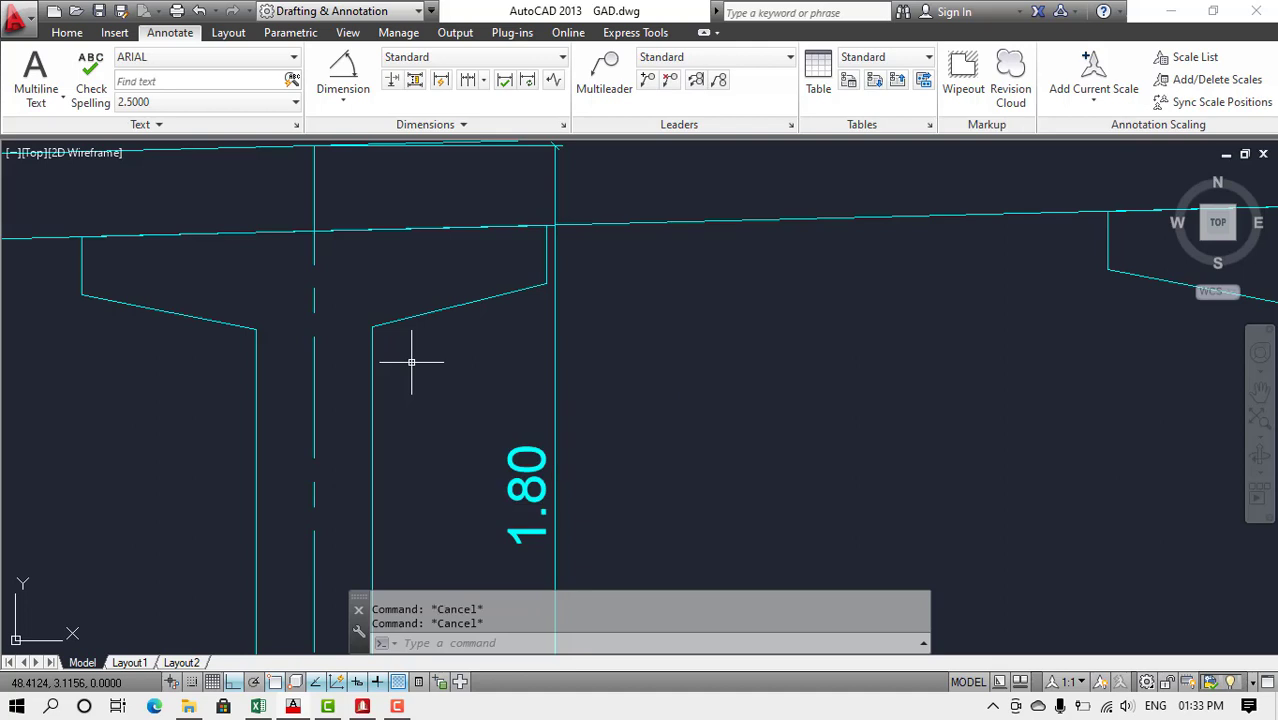
{"action": "type", "text": "L"}
{"action": "key", "text": "Return"}
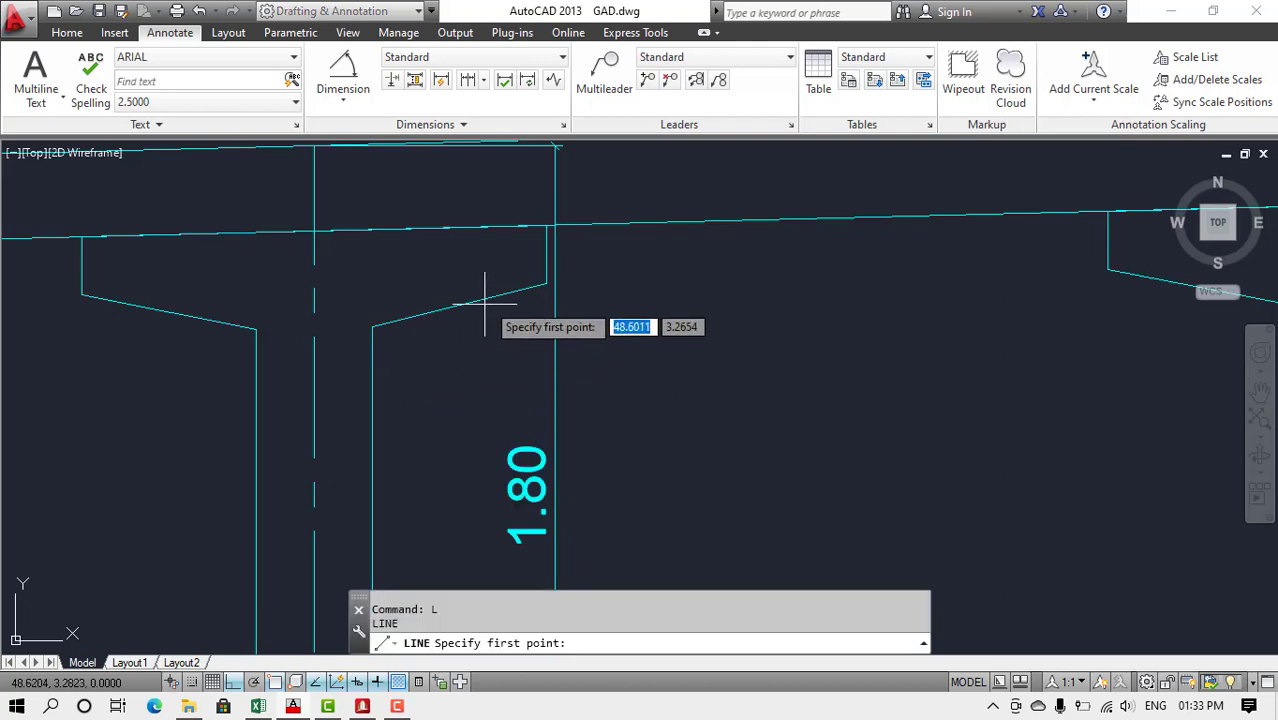
{"action": "left_click", "coordinate": [546, 284]}
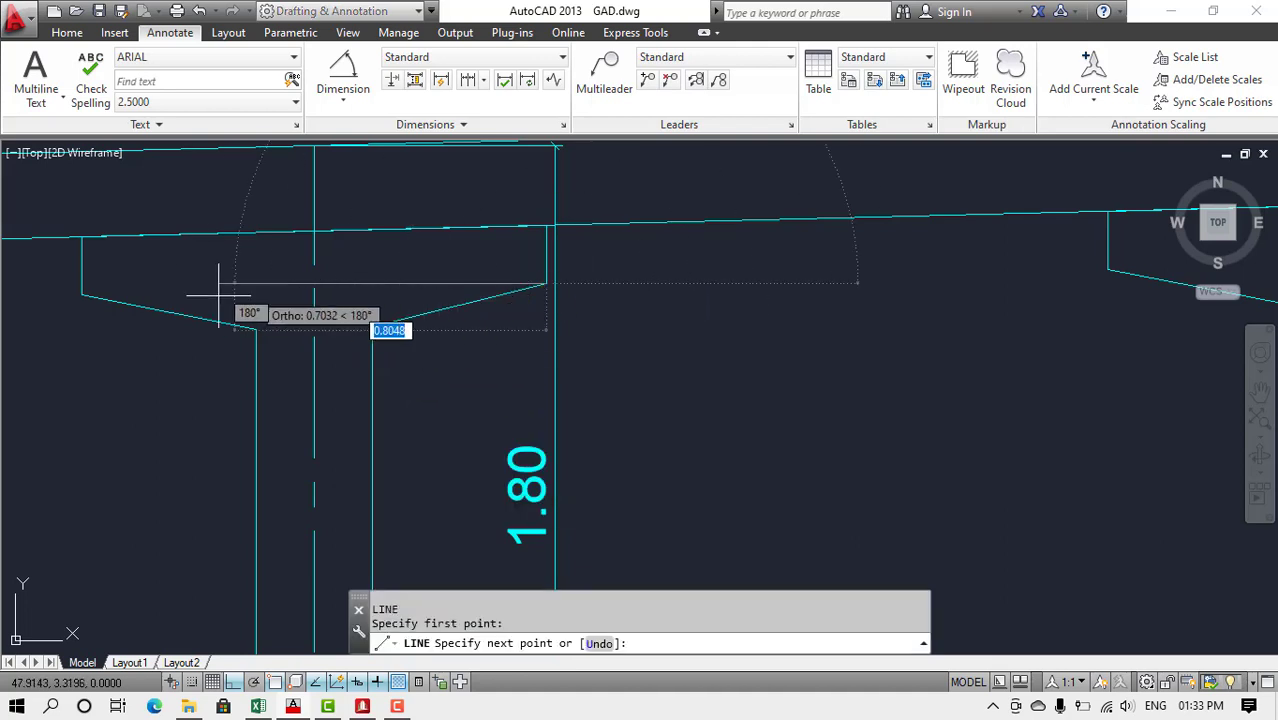
{"action": "left_click", "coordinate": [104, 291]}
{"action": "key", "text": "Escape"}
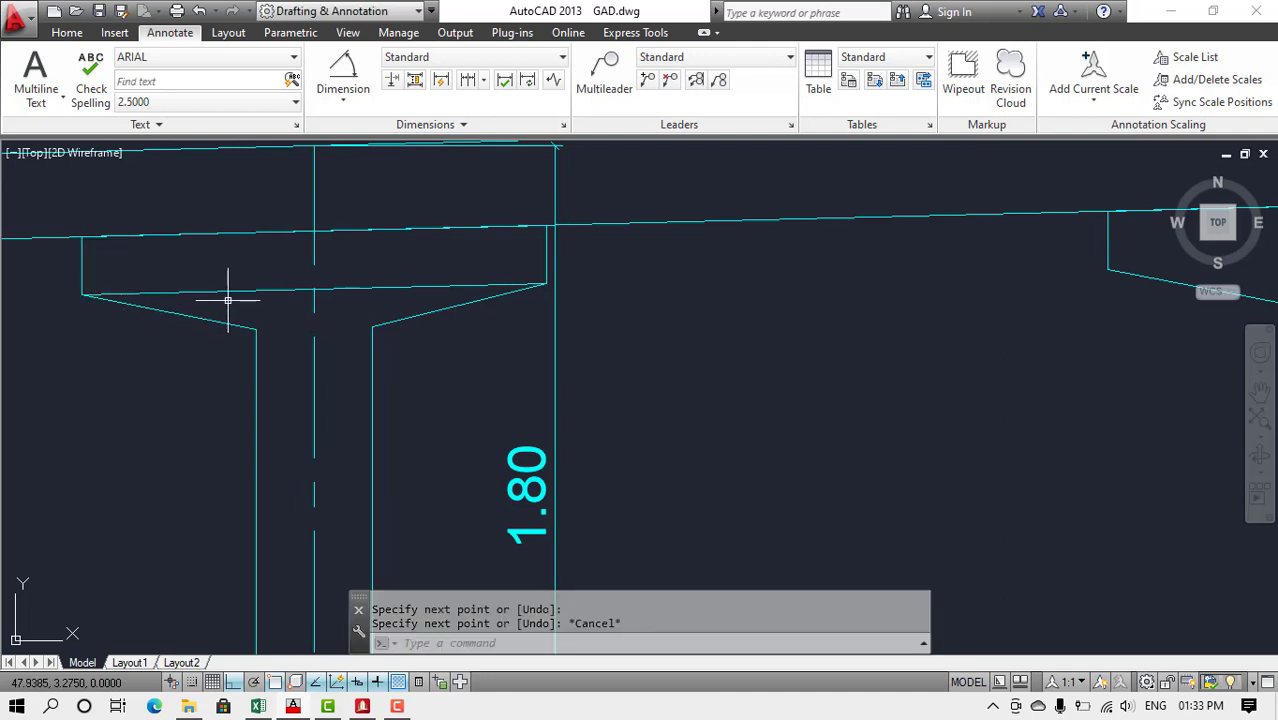
- Draw a vertical helper line from the web's upper corner, below the sloped flange, up across the first helper line
{"action": "type", "text": "l"}
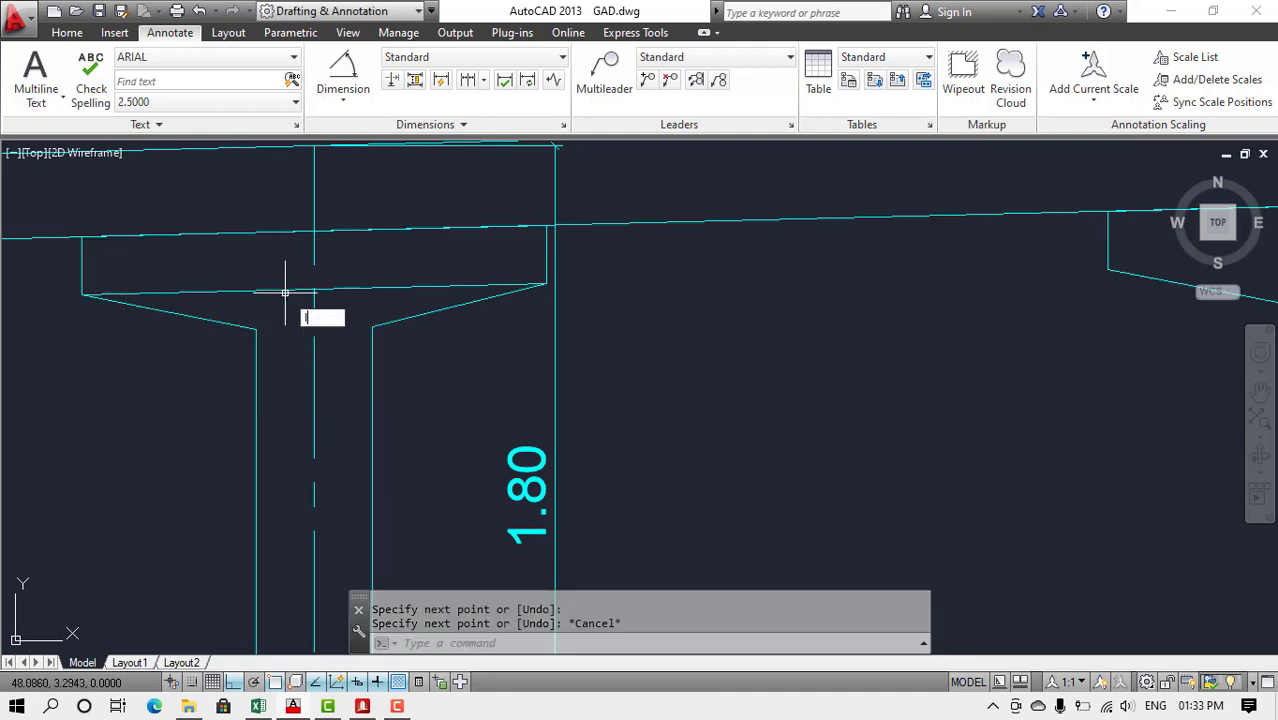
{"action": "key", "text": "Return"}
{"action": "left_click", "coordinate": [372, 326]}
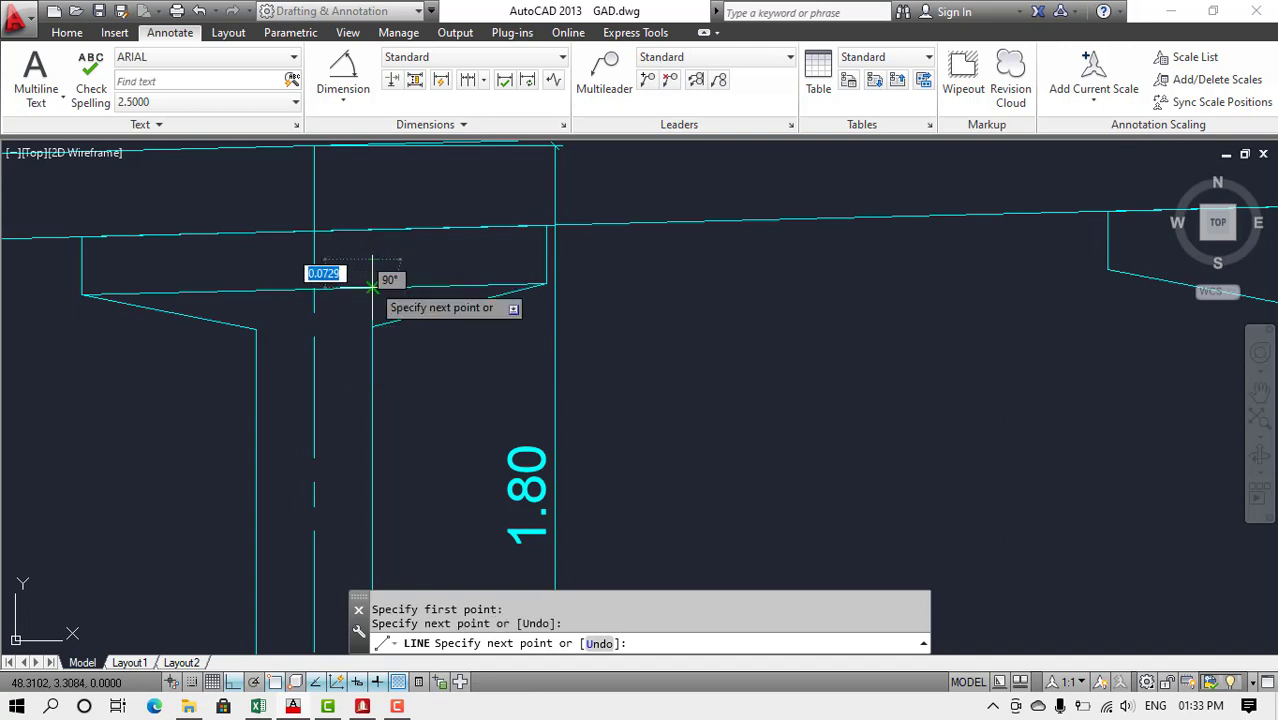
{"action": "key", "text": "Escape"}
- Measure the top haunch depth with DIST from the web's upper corner to the intersection of the helper lines
{"action": "type", "text": "d"}
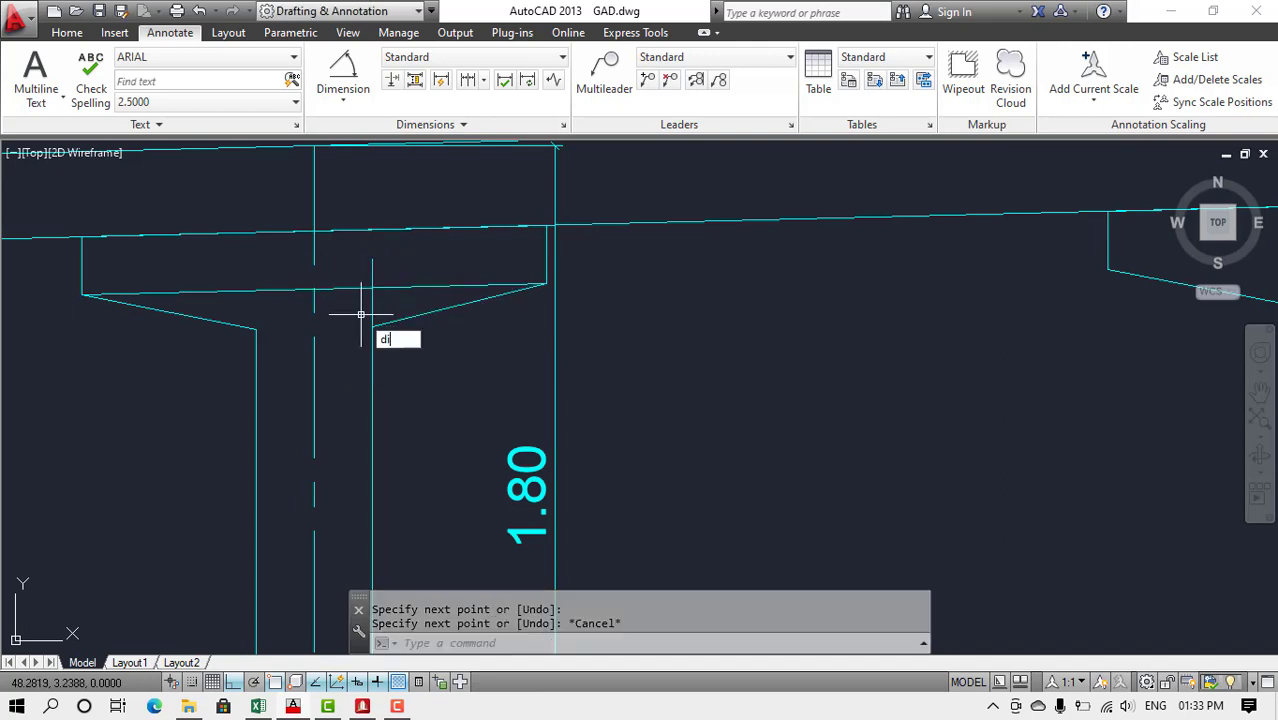
{"action": "type", "text": "i"}
{"action": "key", "text": "Return"}
{"action": "left_click", "coordinate": [372, 324]}
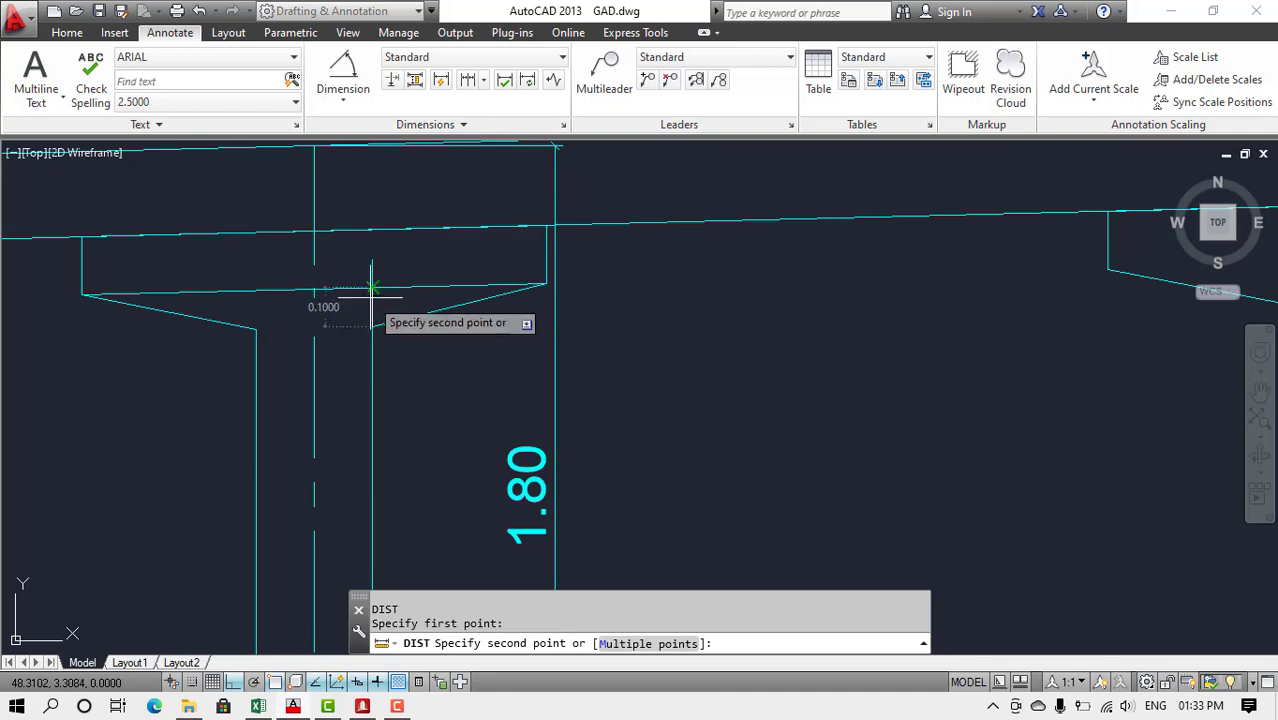
{"action": "left_click", "coordinate": [372, 290]}
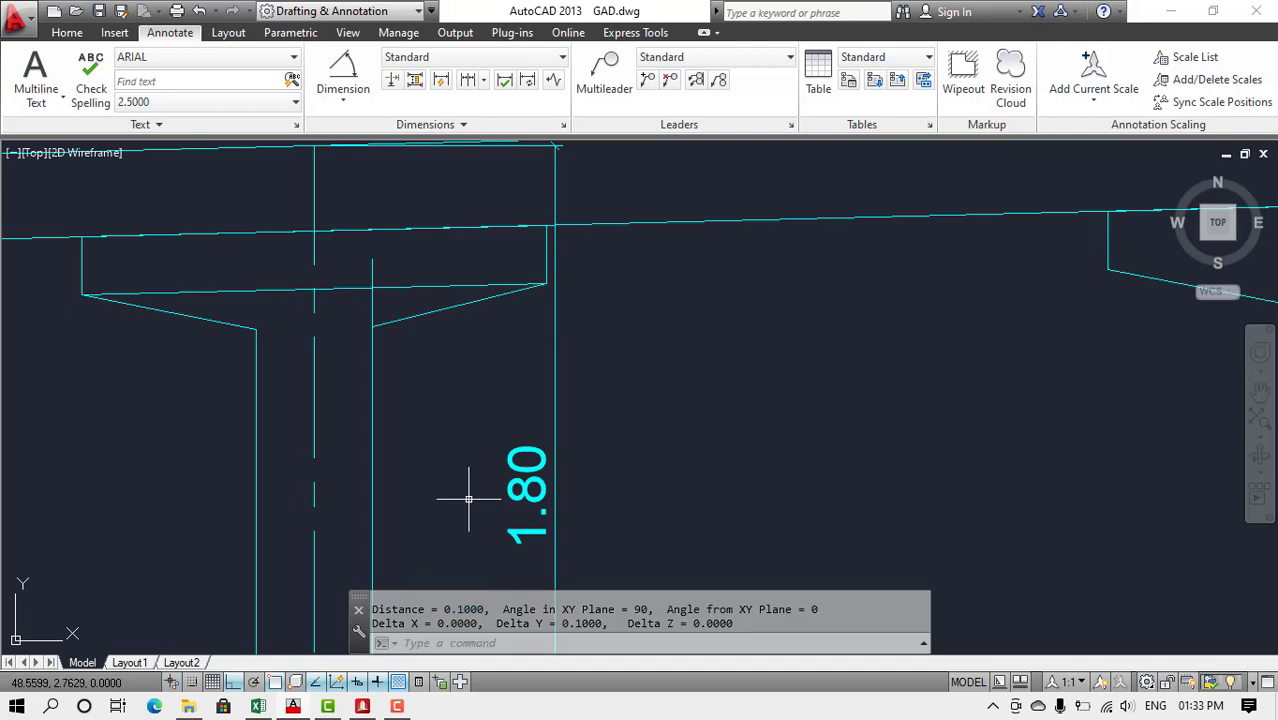
- Erase both helper lines from the first girder's top flange
{"action": "left_click", "coordinate": [374, 288]}
{"action": "left_click", "coordinate": [373, 290]}
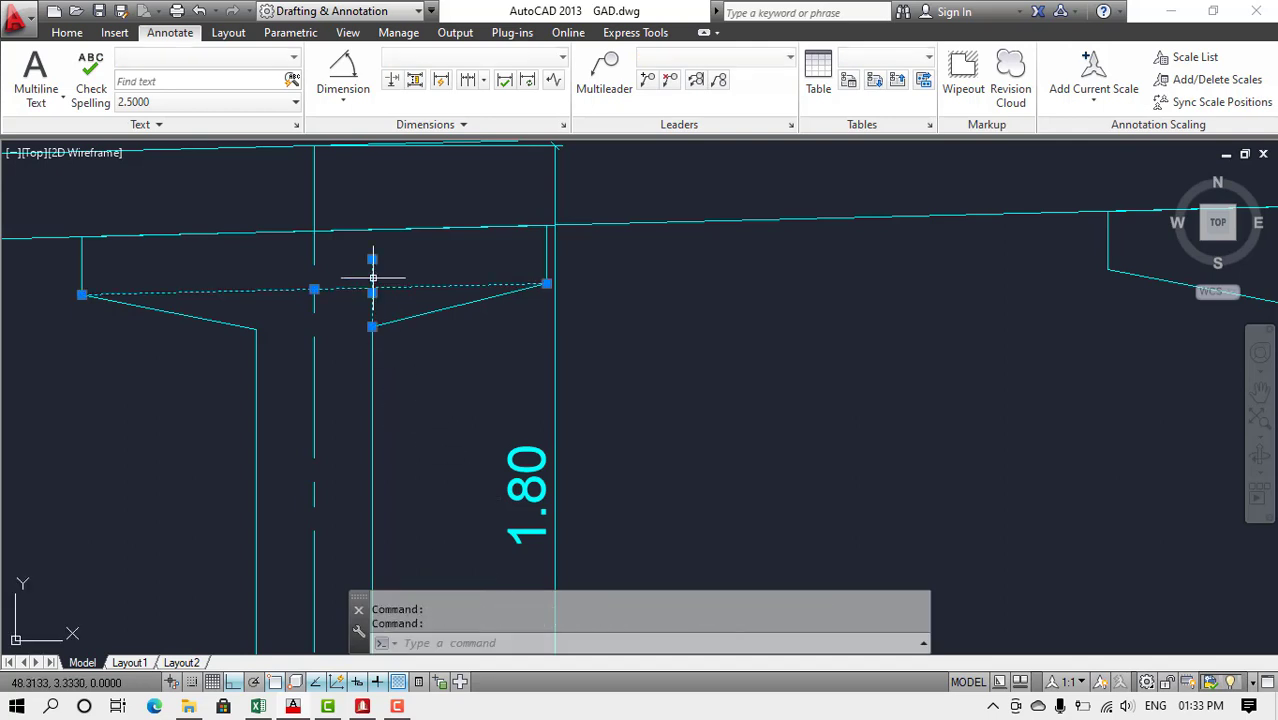
{"action": "type", "text": "e"}
{"action": "key", "text": "Return"}
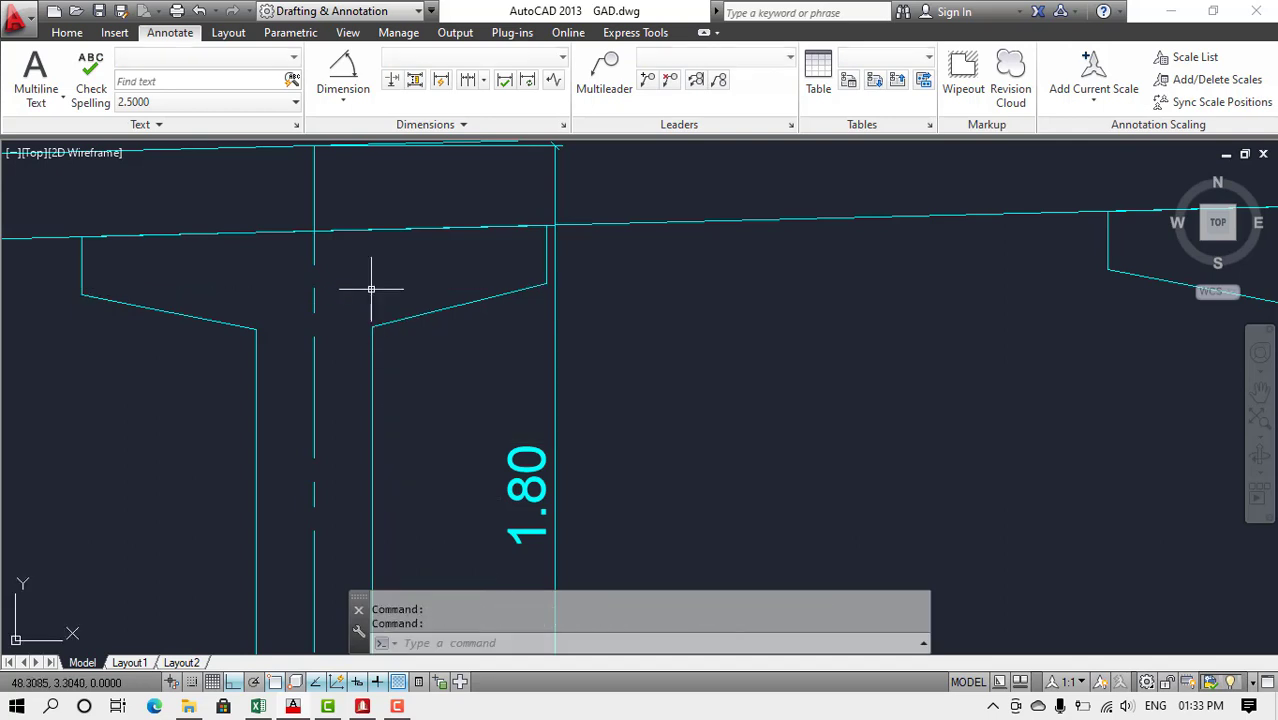
- Measure the first girder's bottom haunch with DIST from the web's lower corner to the bottom flange's upper outer corner
{"action": "key", "text": "alt+Tab"}
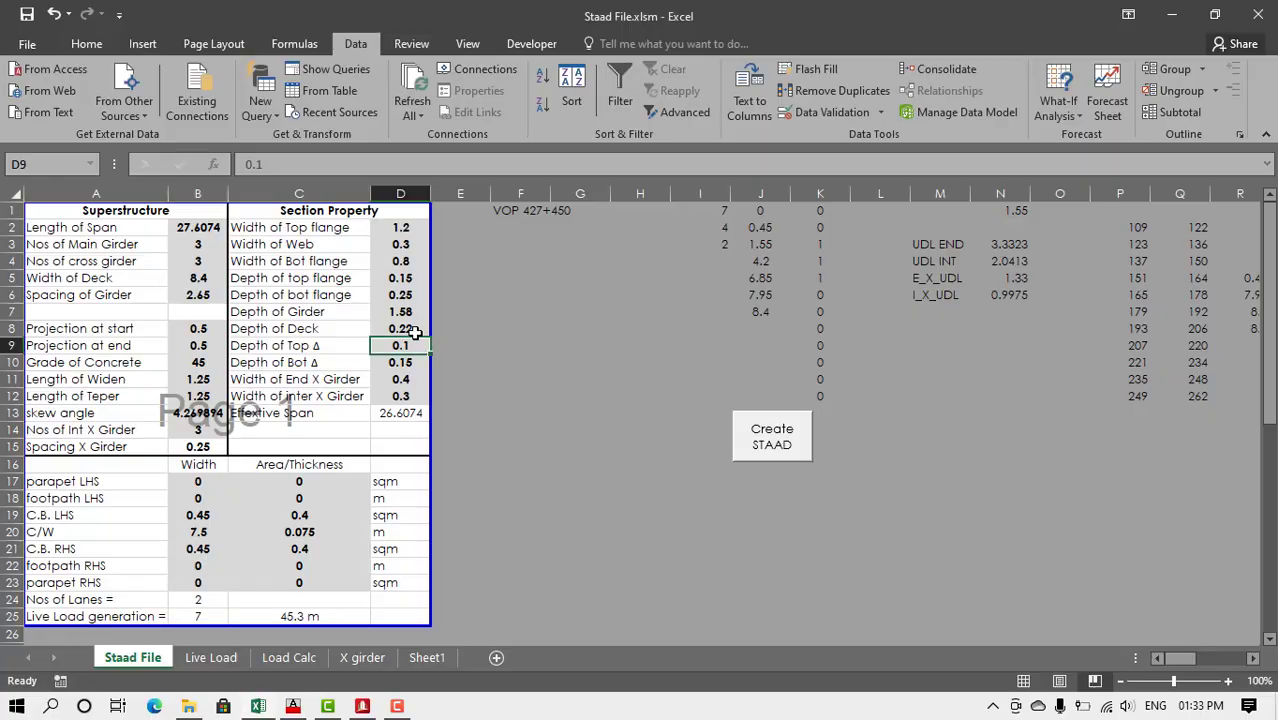
{"action": "key", "text": "alt+Tab"}
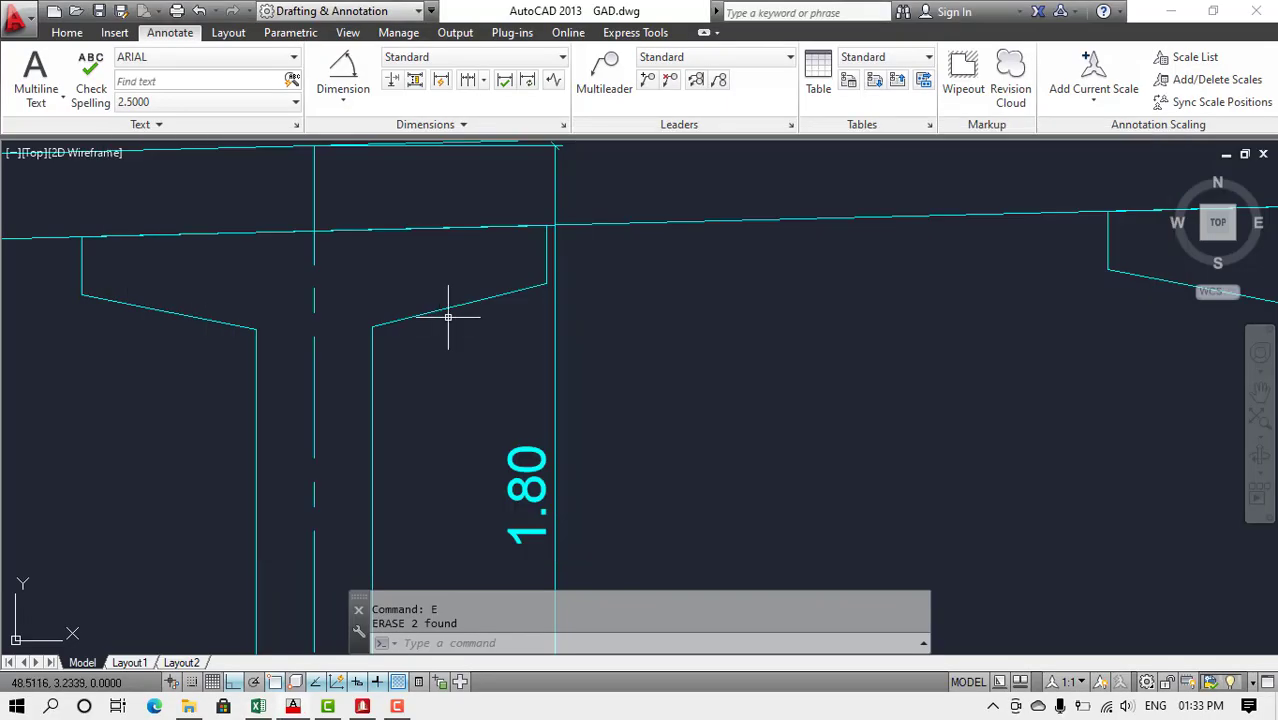
{"action": "scroll", "coordinate": [448, 314], "scroll_direction": "down", "scroll_amount": 2}
{"action": "key", "text": "Return"}
{"action": "scroll", "coordinate": [467, 479], "scroll_direction": "up", "scroll_amount": 3}
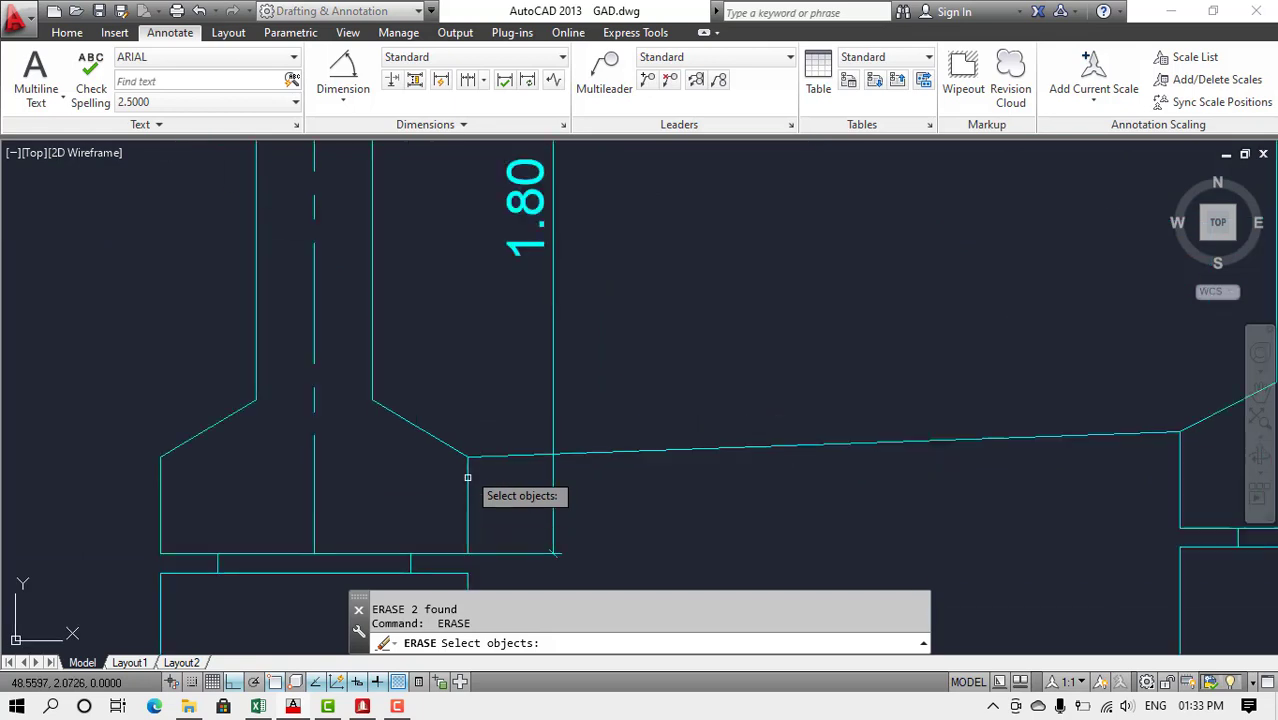
{"action": "key", "text": "Escape"}
{"action": "type", "text": "di"}
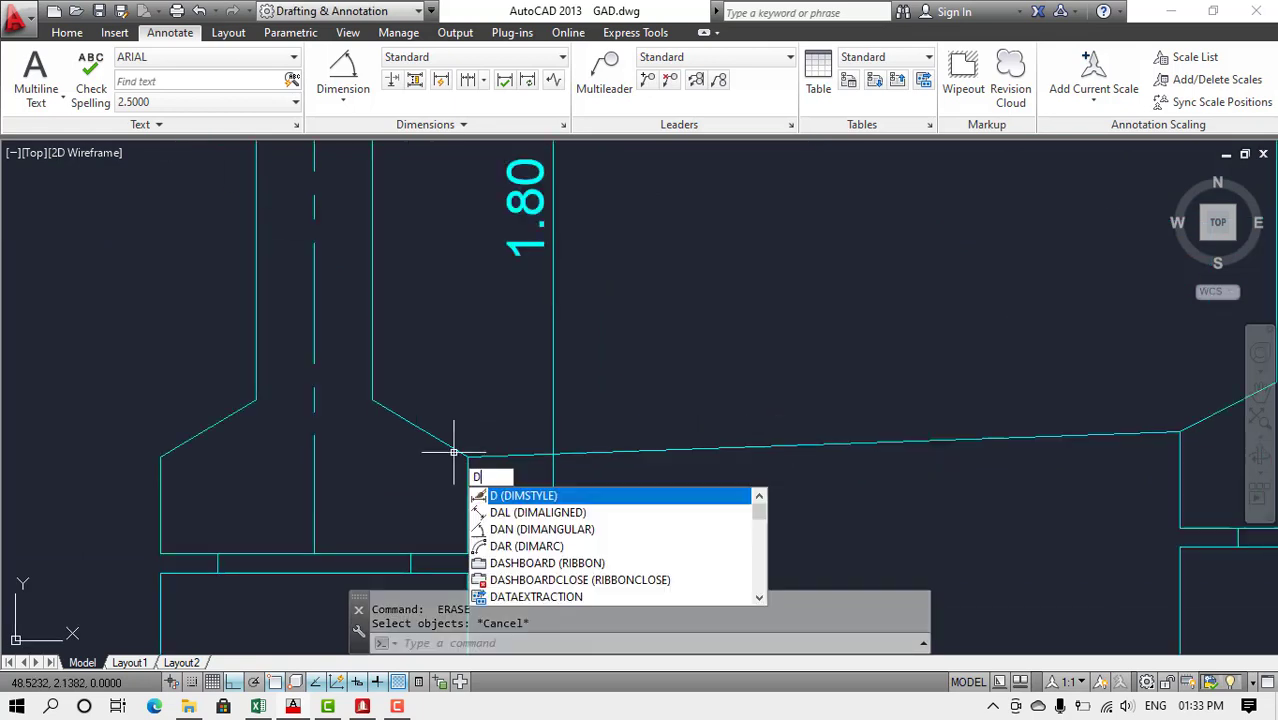
{"action": "key", "text": "Return"}
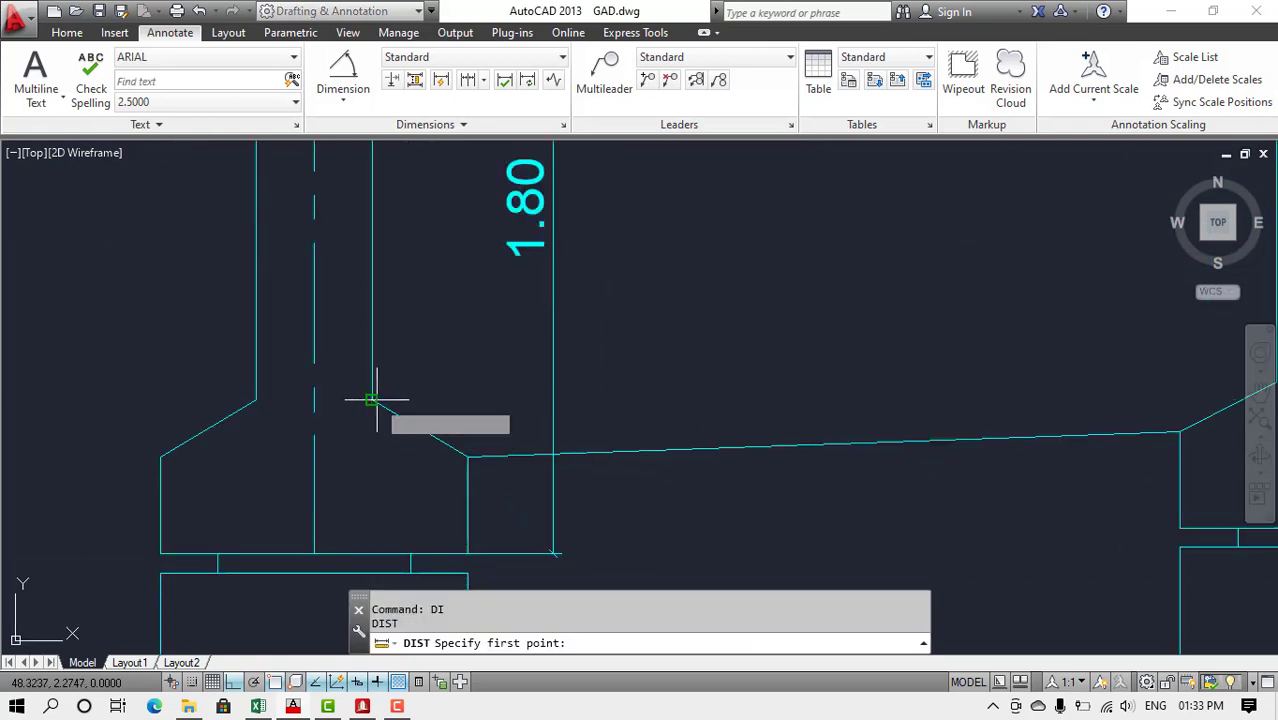
{"action": "left_click", "coordinate": [371, 399]}
{"action": "left_click", "coordinate": [467, 457]}
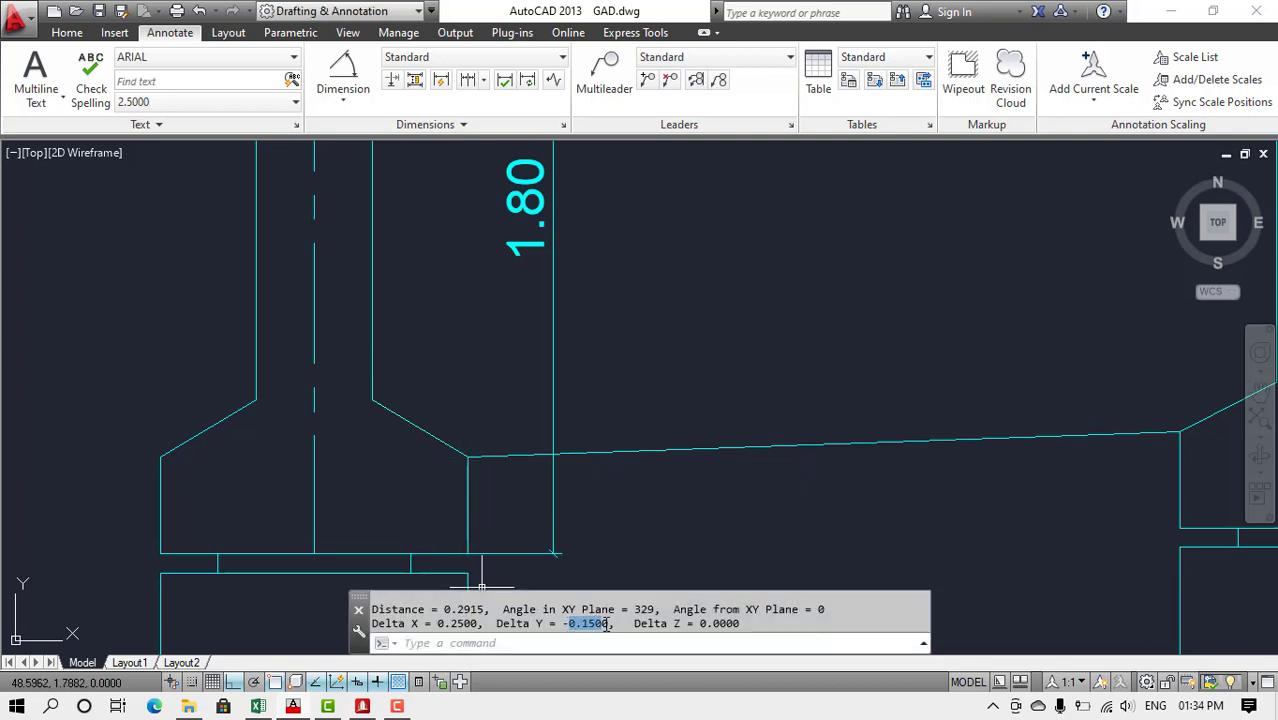
{"action": "left_click", "coordinate": [538, 652]}
- Switch to Excel and check the bottom haunch depth, the end and intermediate cross girder widths and the effective span formula
{"action": "key", "text": "alt+Tab"}
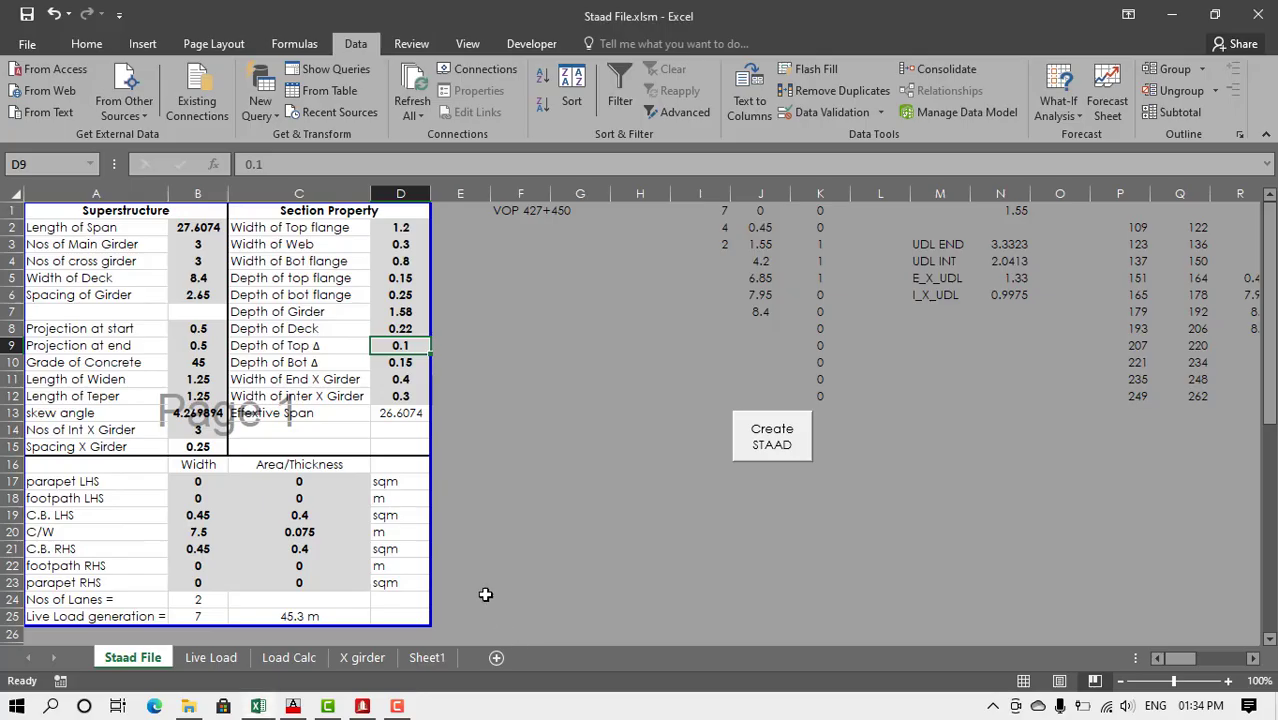
{"action": "left_click", "coordinate": [400, 362]}
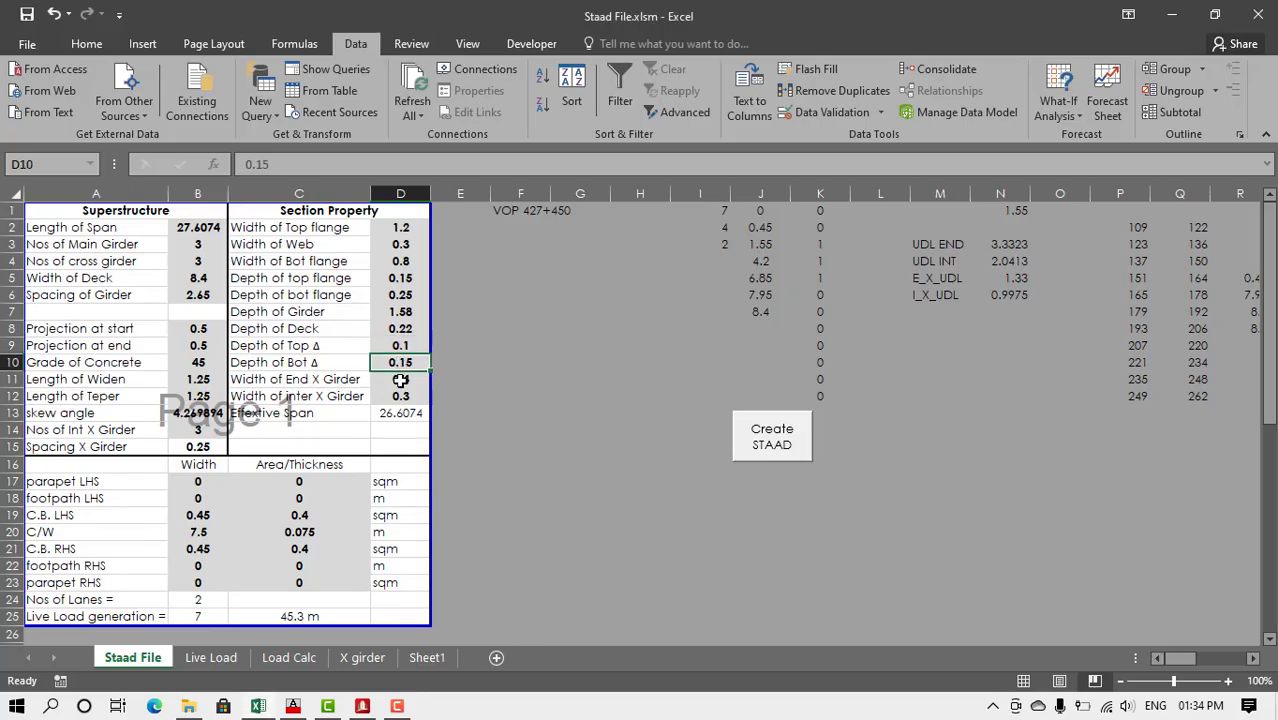
{"action": "left_click", "coordinate": [400, 380]}
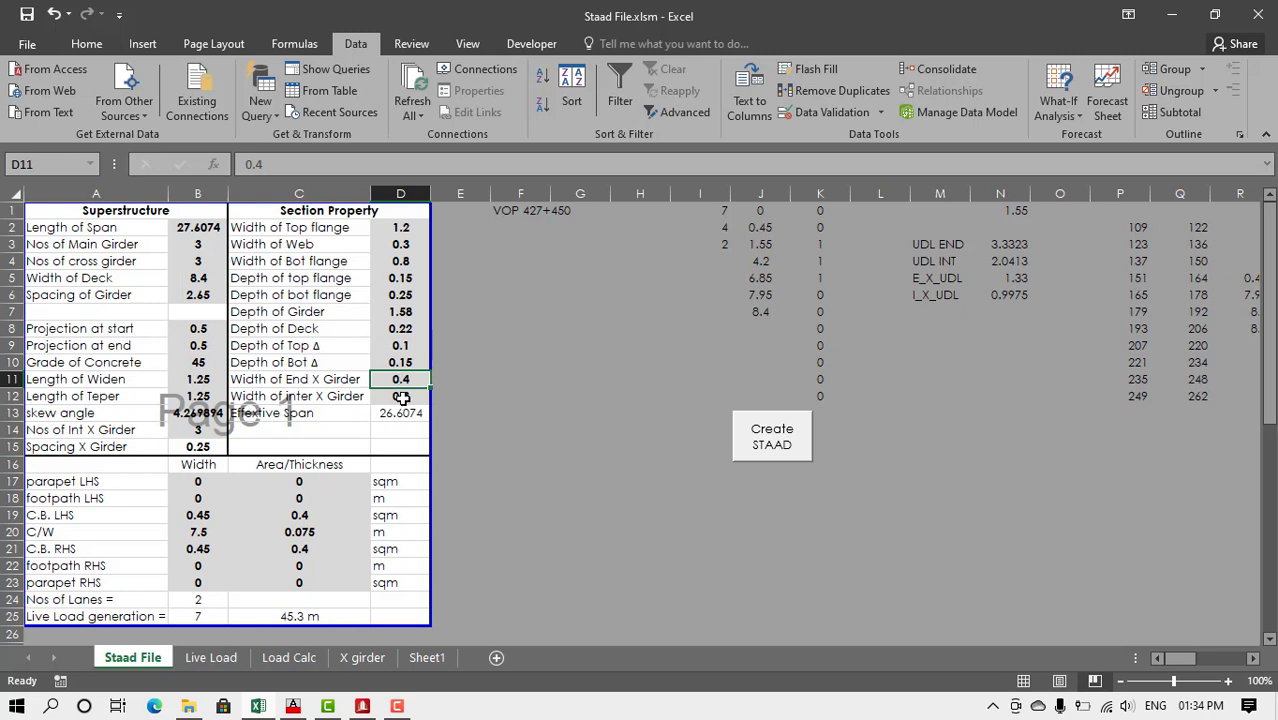
{"action": "left_click", "coordinate": [400, 397]}
{"action": "left_click", "coordinate": [401, 412]}
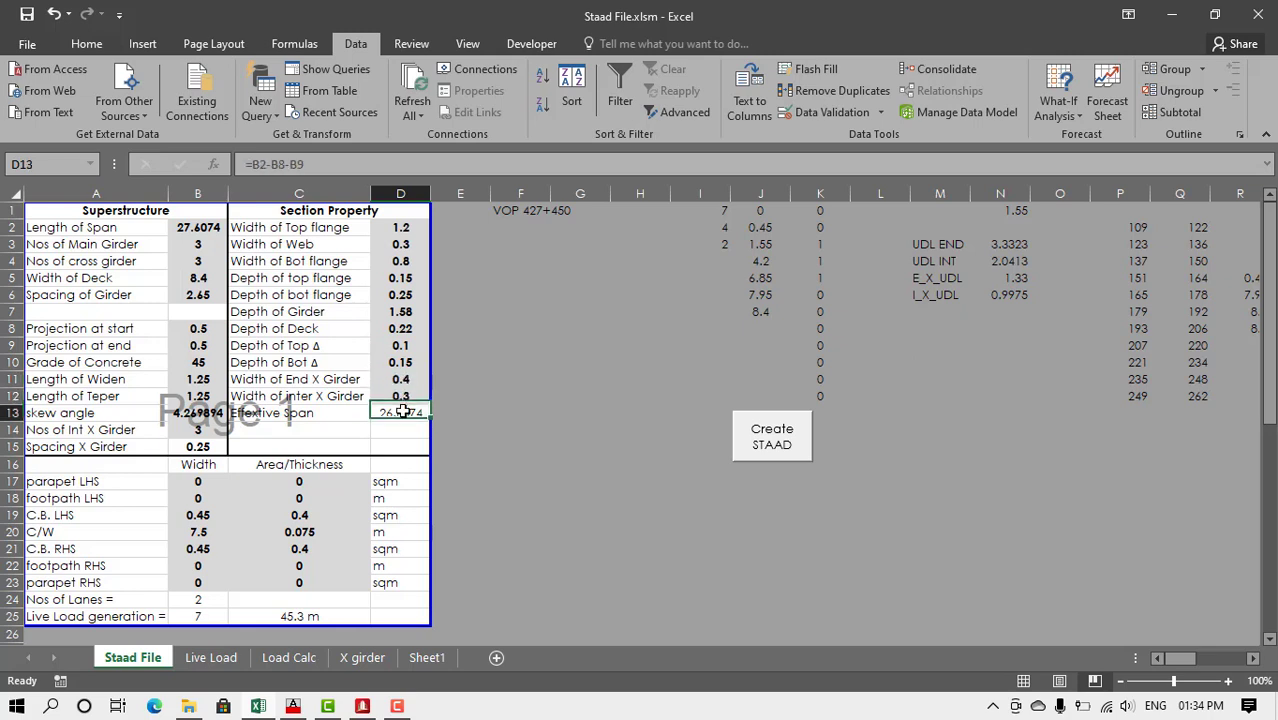
{"action": "left_click", "coordinate": [408, 384]}
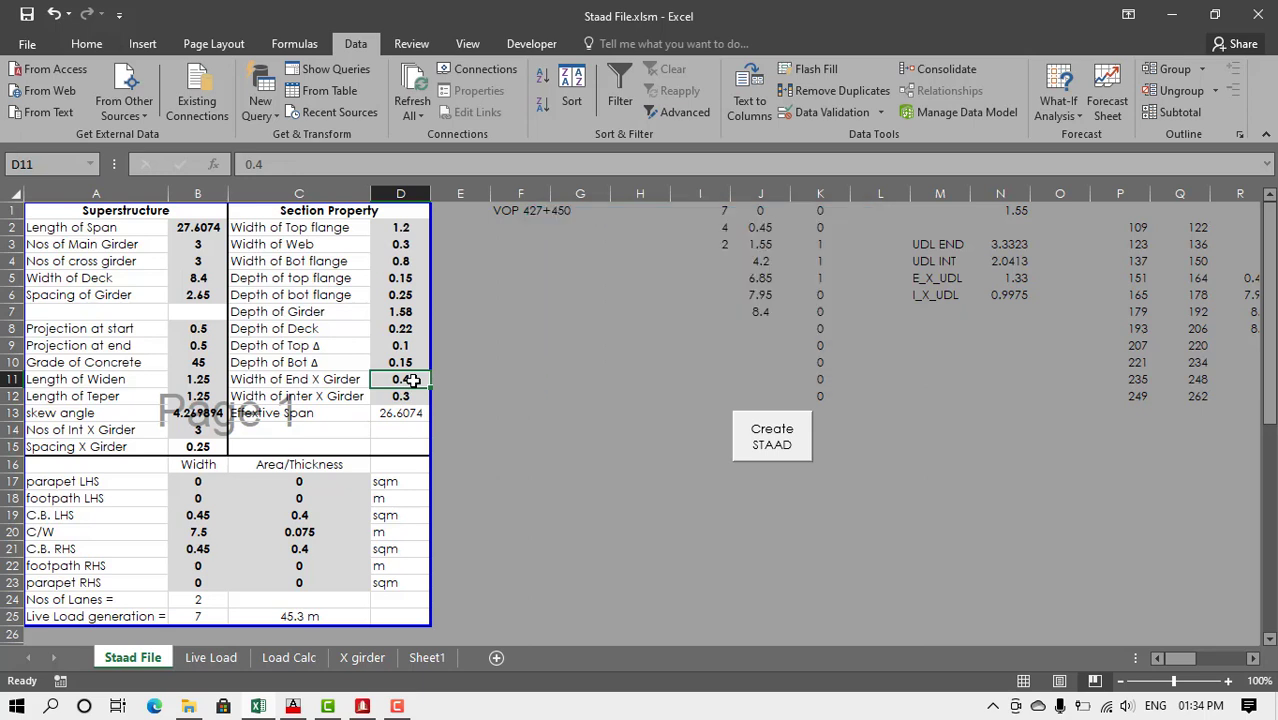
- Check the LHS parapet, footpath and crash barrier widths on the Staad File sheet
{"action": "left_click", "coordinate": [200, 481]}
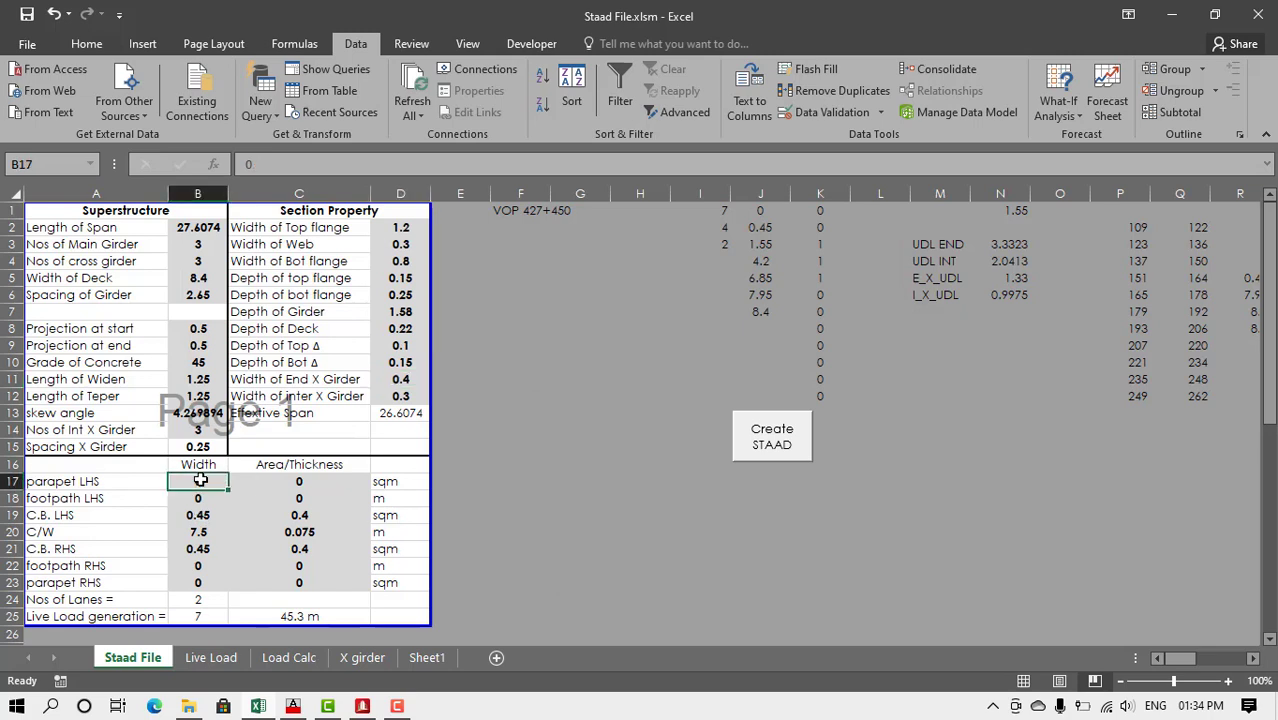
{"action": "left_click", "coordinate": [204, 499]}
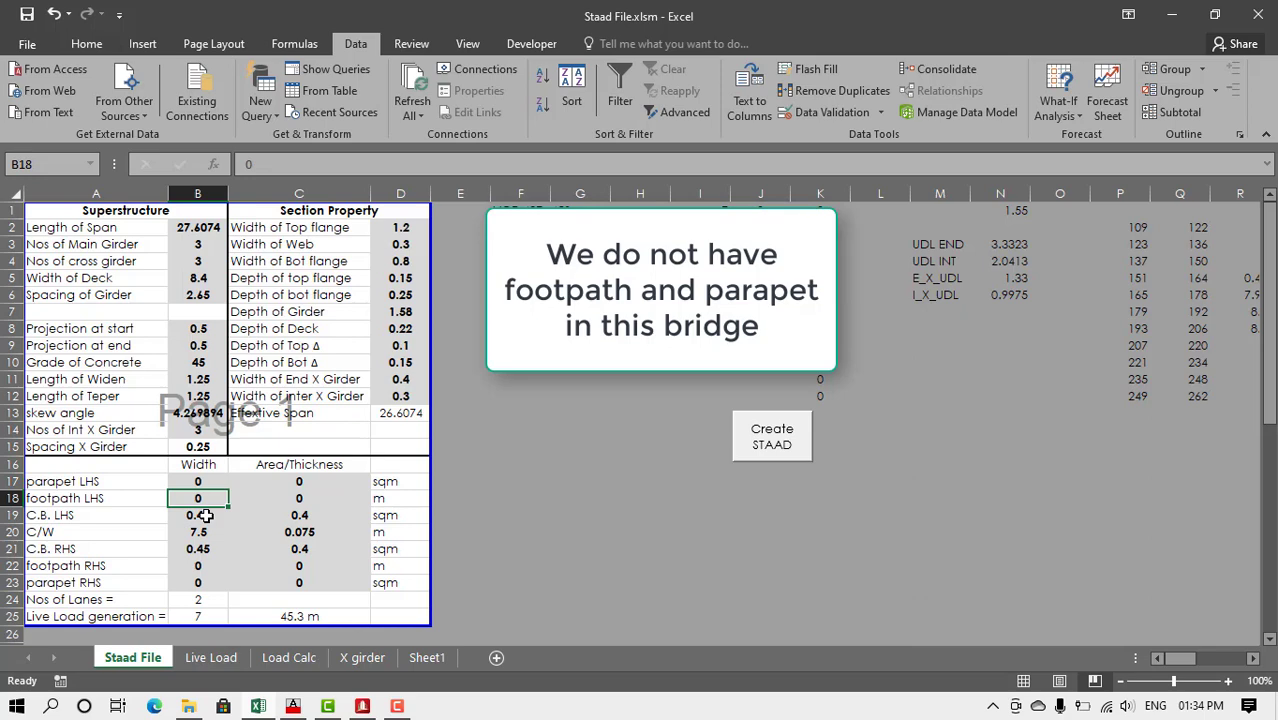
{"action": "left_click", "coordinate": [204, 515]}
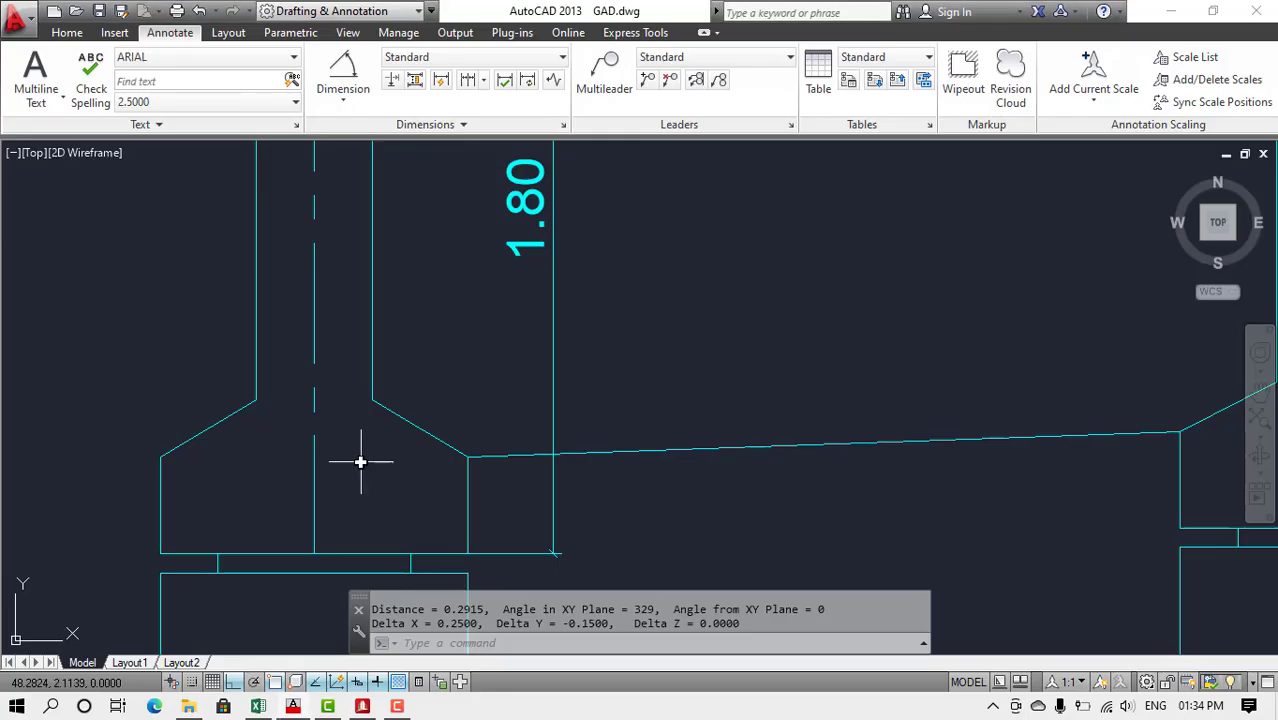
- Switch to AutoCAD and measure the base width of the deck's left crash barrier with DIST
{"action": "scroll", "coordinate": [362, 457], "scroll_direction": "down", "scroll_amount": 3}
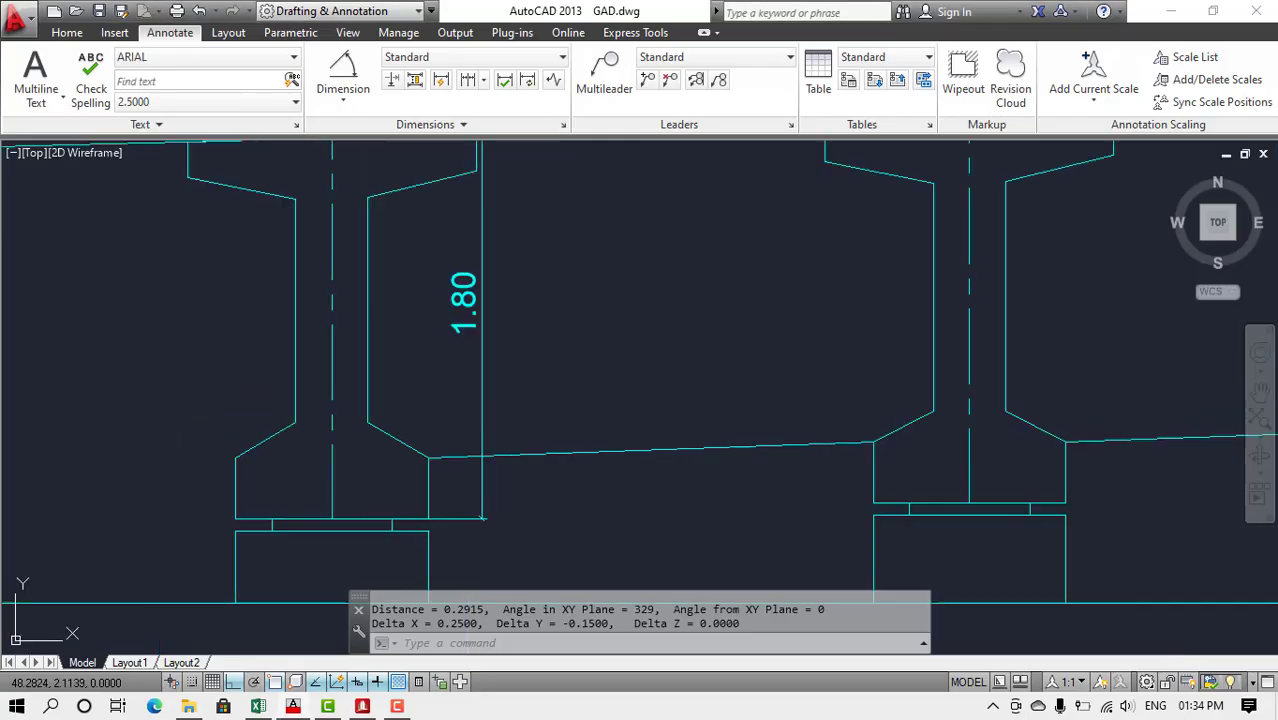
{"action": "scroll", "coordinate": [66, 212], "scroll_direction": "up", "scroll_amount": 3}
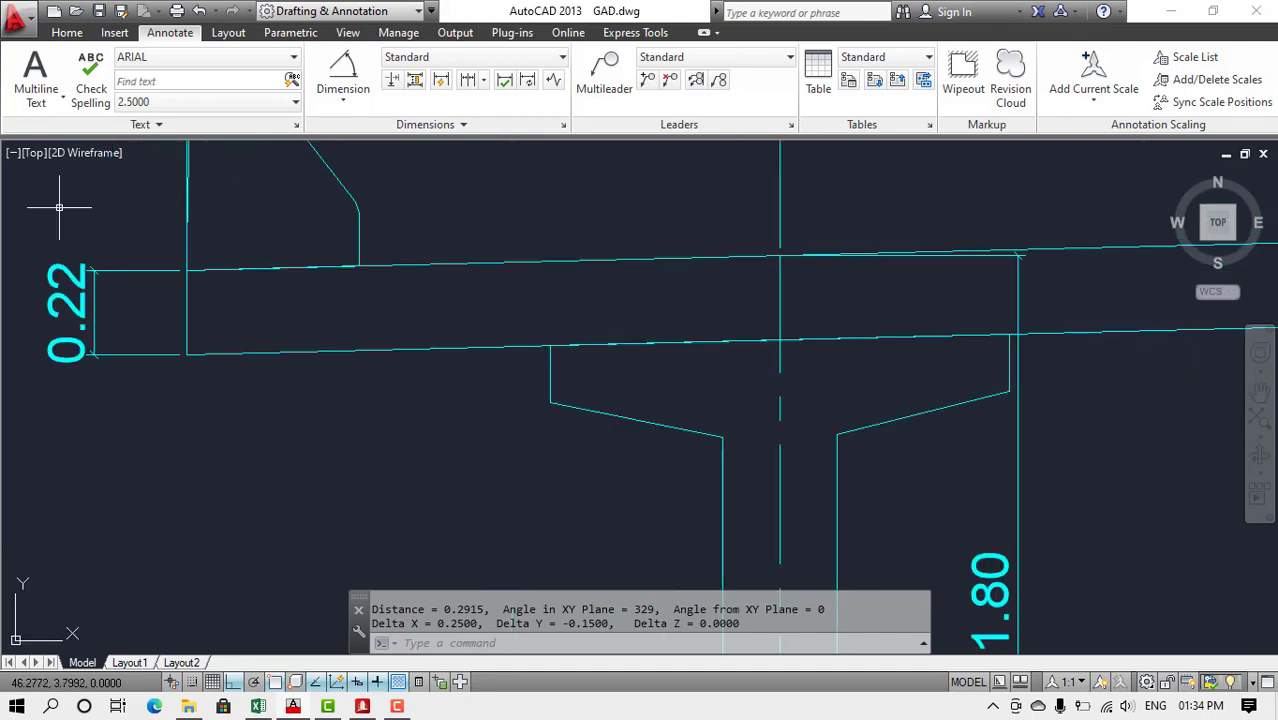
{"action": "type", "text": "di"}
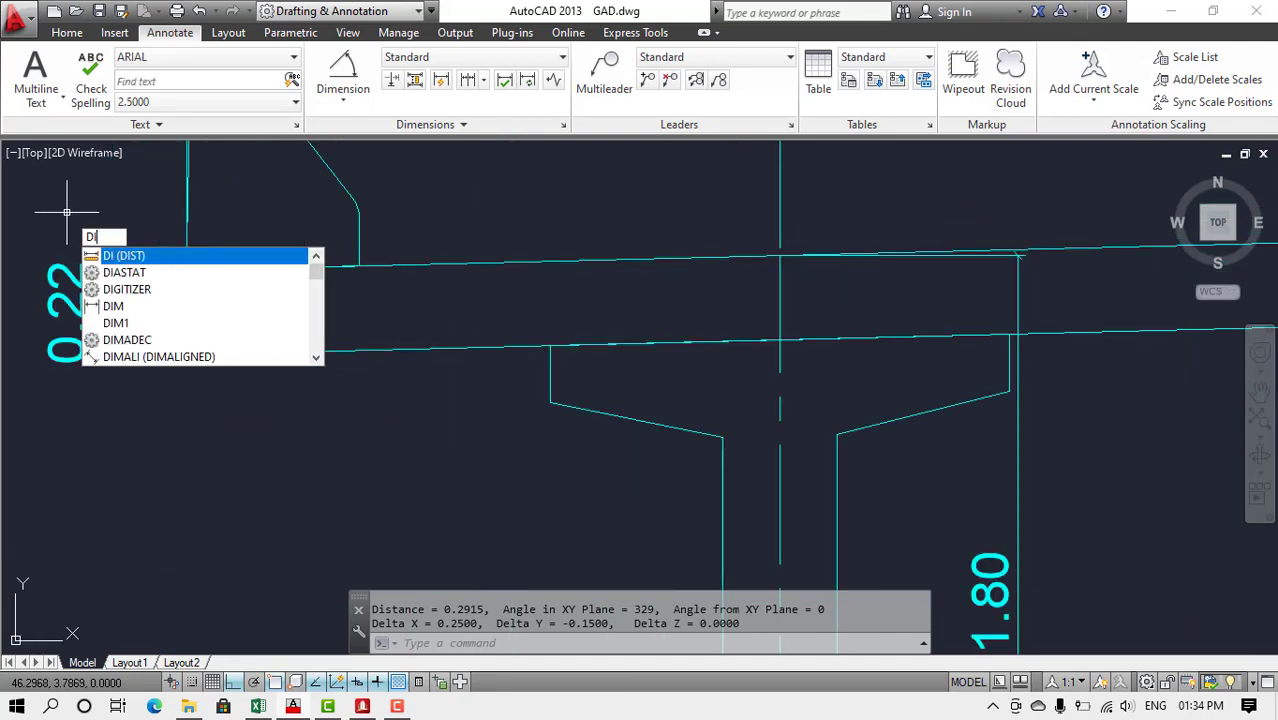
{"action": "key", "text": "Return"}
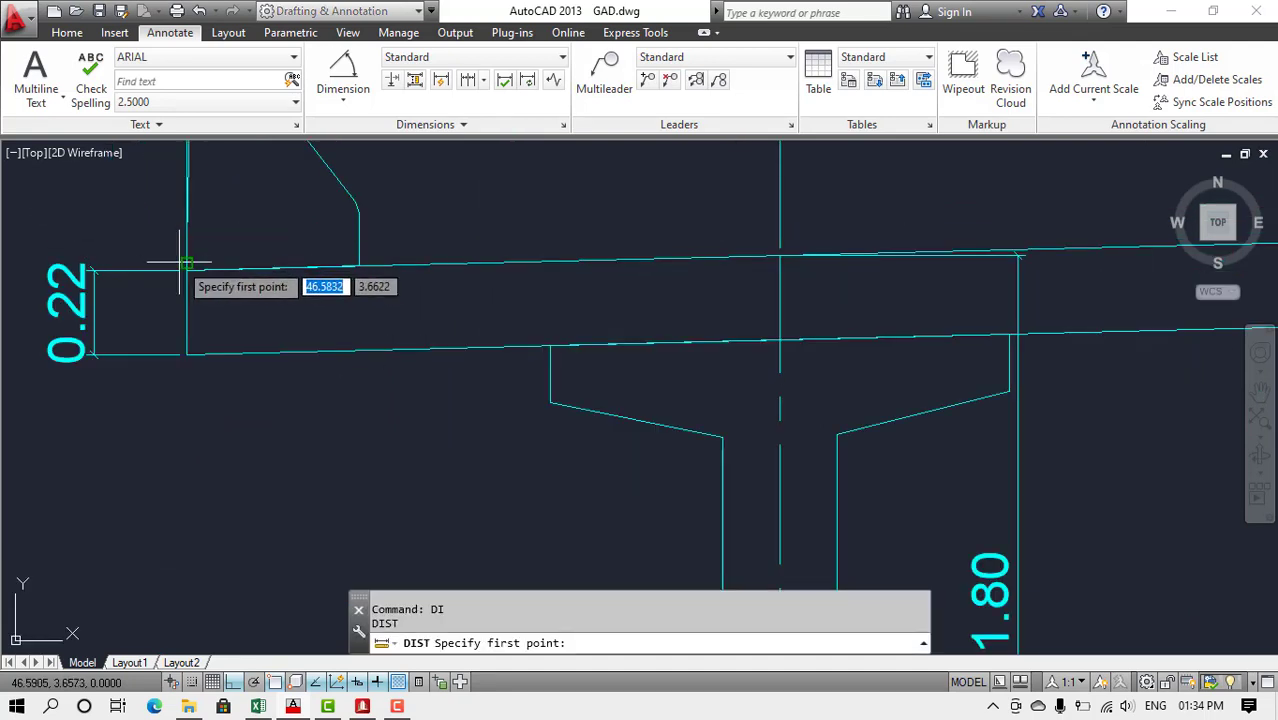
{"action": "left_click", "coordinate": [186, 270]}
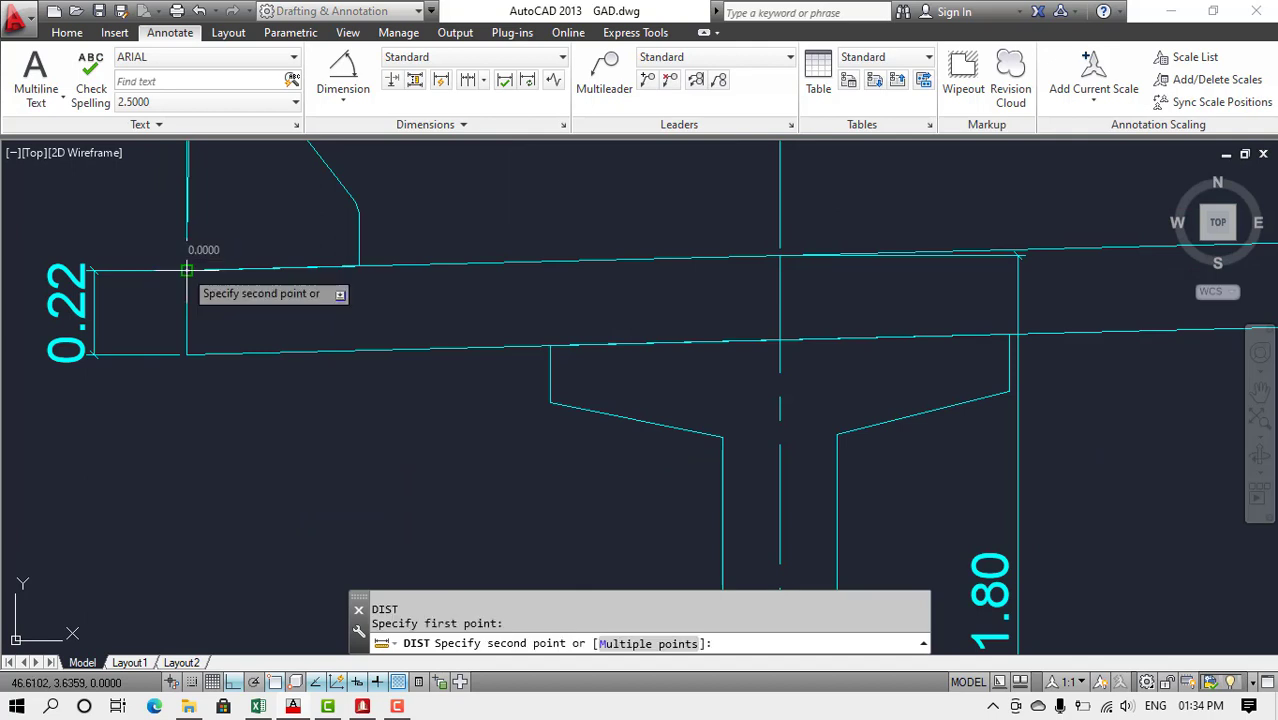
{"action": "left_click", "coordinate": [358, 266]}
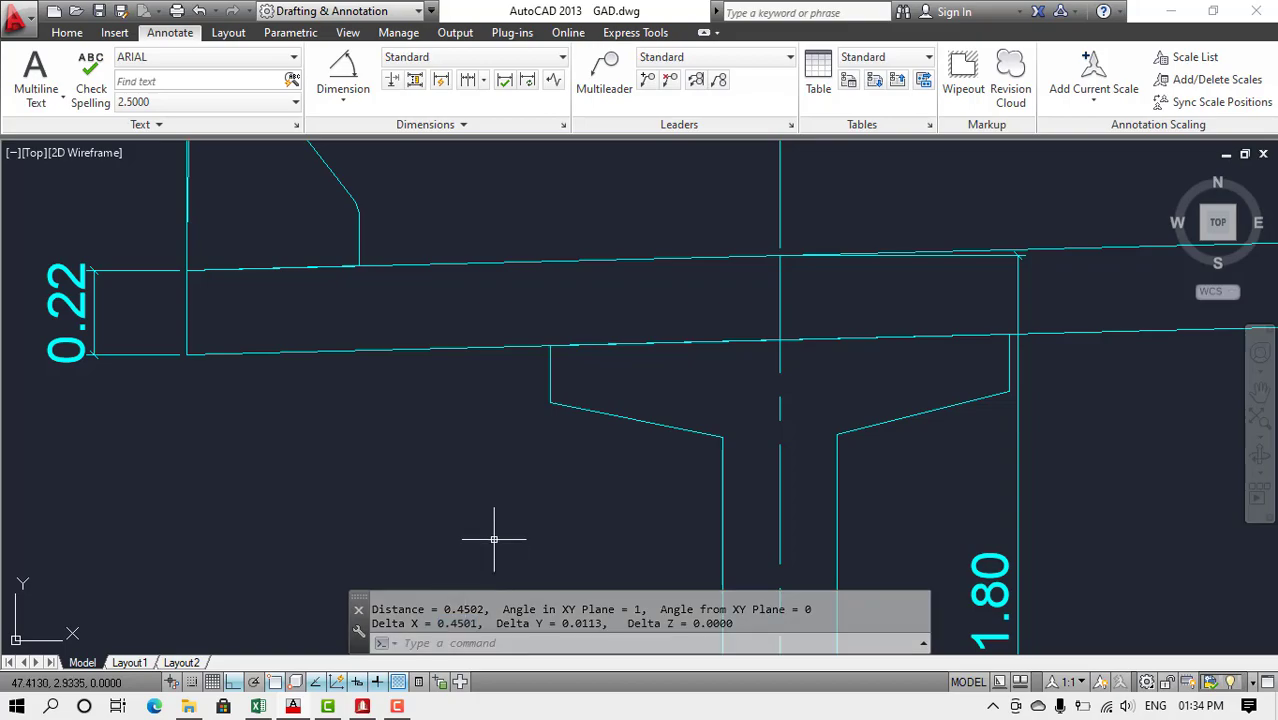
- Check the C/W width in Excel and add a linear dimension in AutoCAD between the inner base corners of the two crash barriers
{"action": "key", "text": "alt+Tab"}
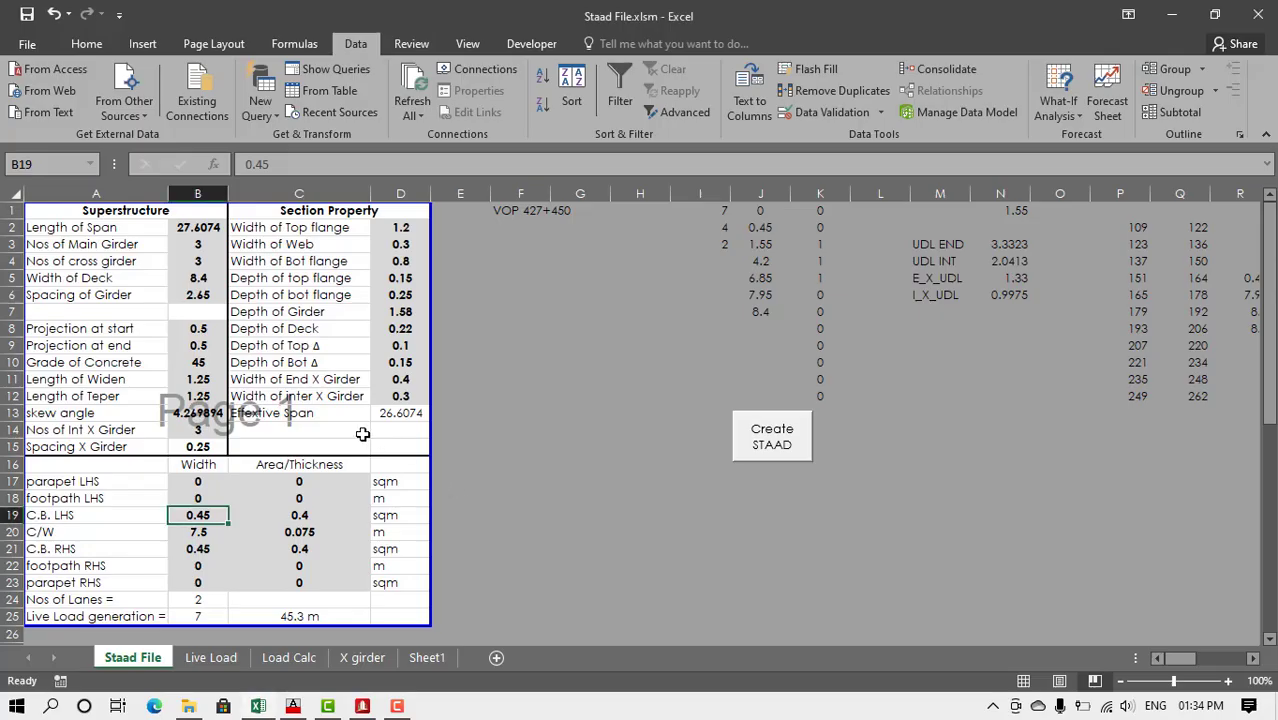
{"action": "left_click", "coordinate": [203, 533]}
{"action": "key", "text": "alt+Tab"}
{"action": "scroll", "coordinate": [172, 540], "scroll_direction": "down", "scroll_amount": 5}
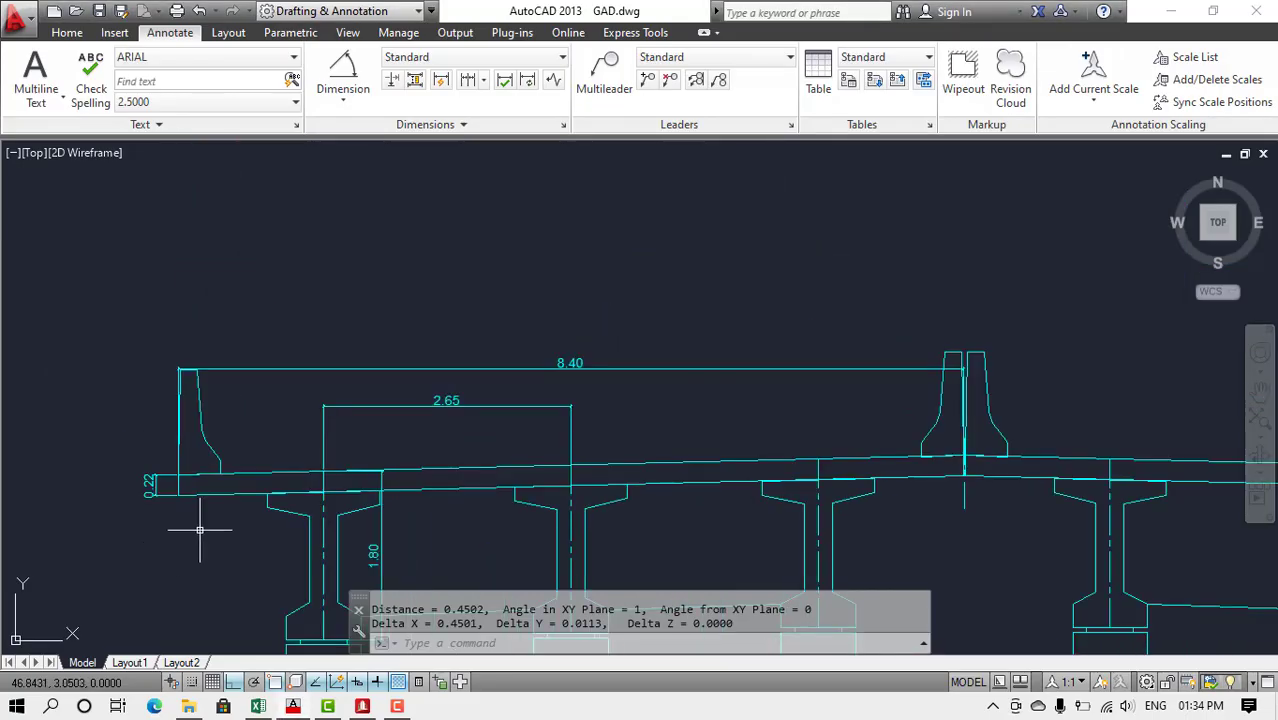
{"action": "left_click", "coordinate": [343, 92]}
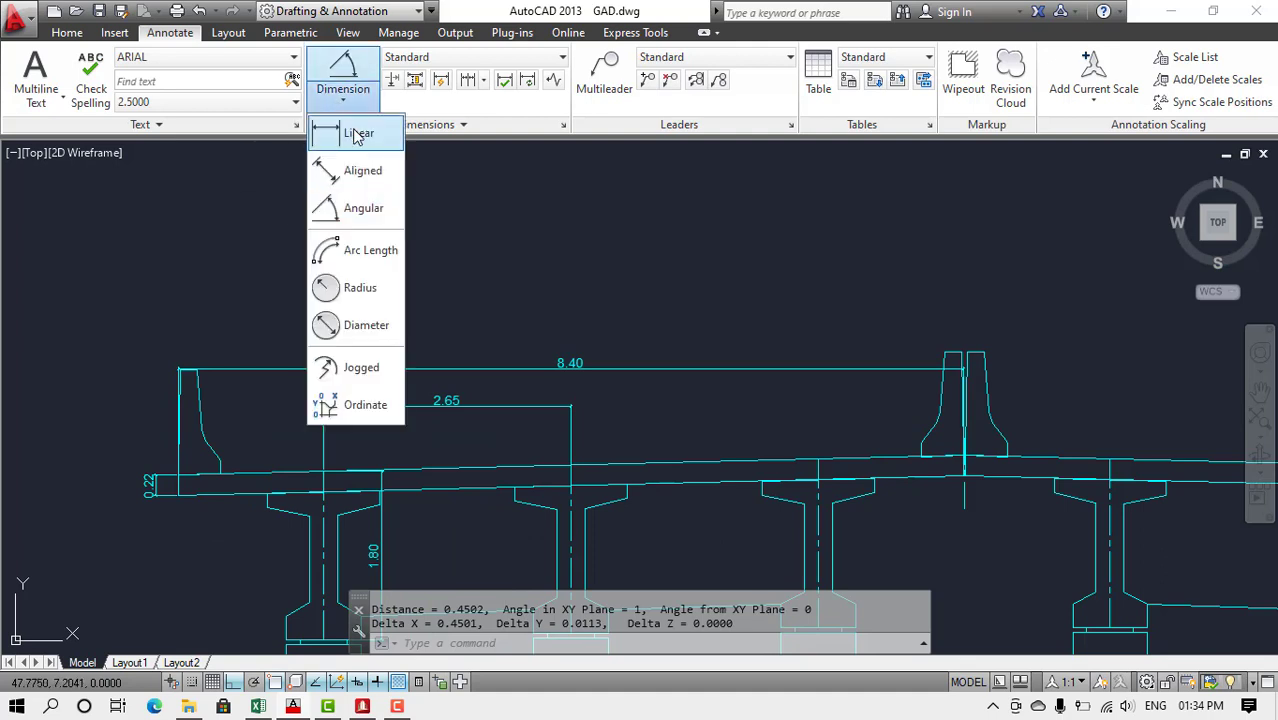
{"action": "left_click", "coordinate": [357, 135]}
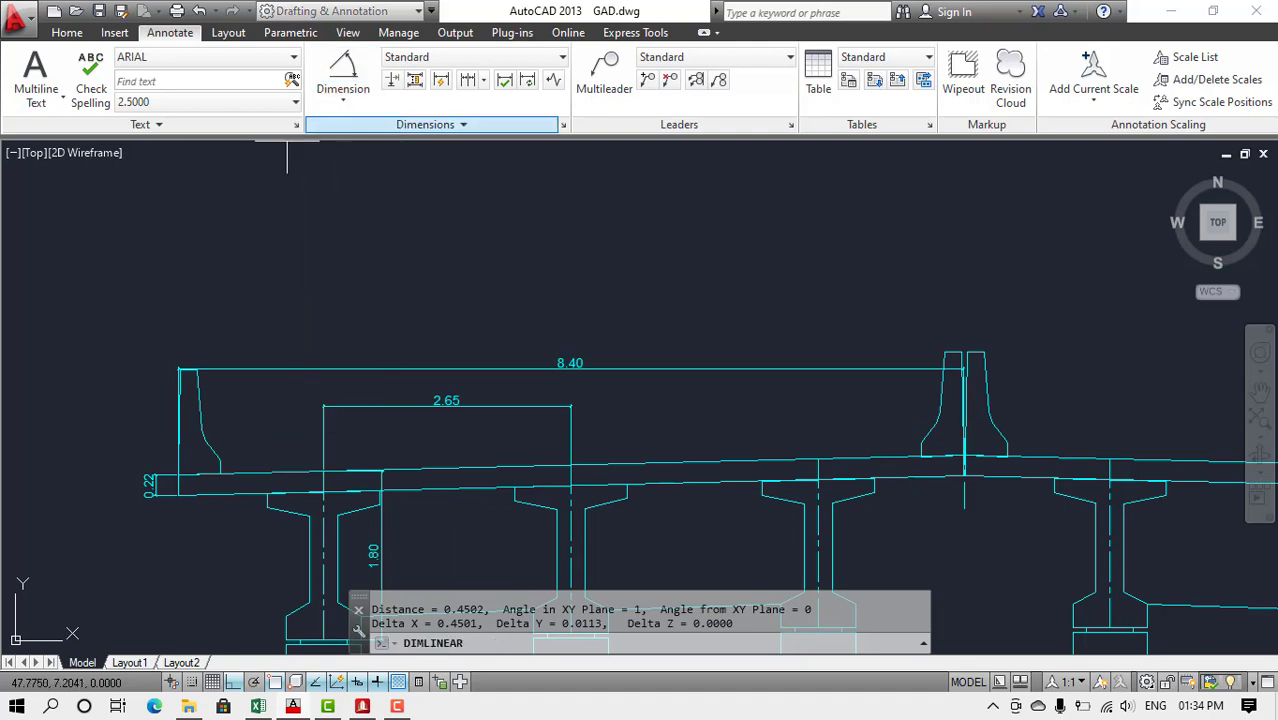
{"action": "left_click", "coordinate": [220, 474]}
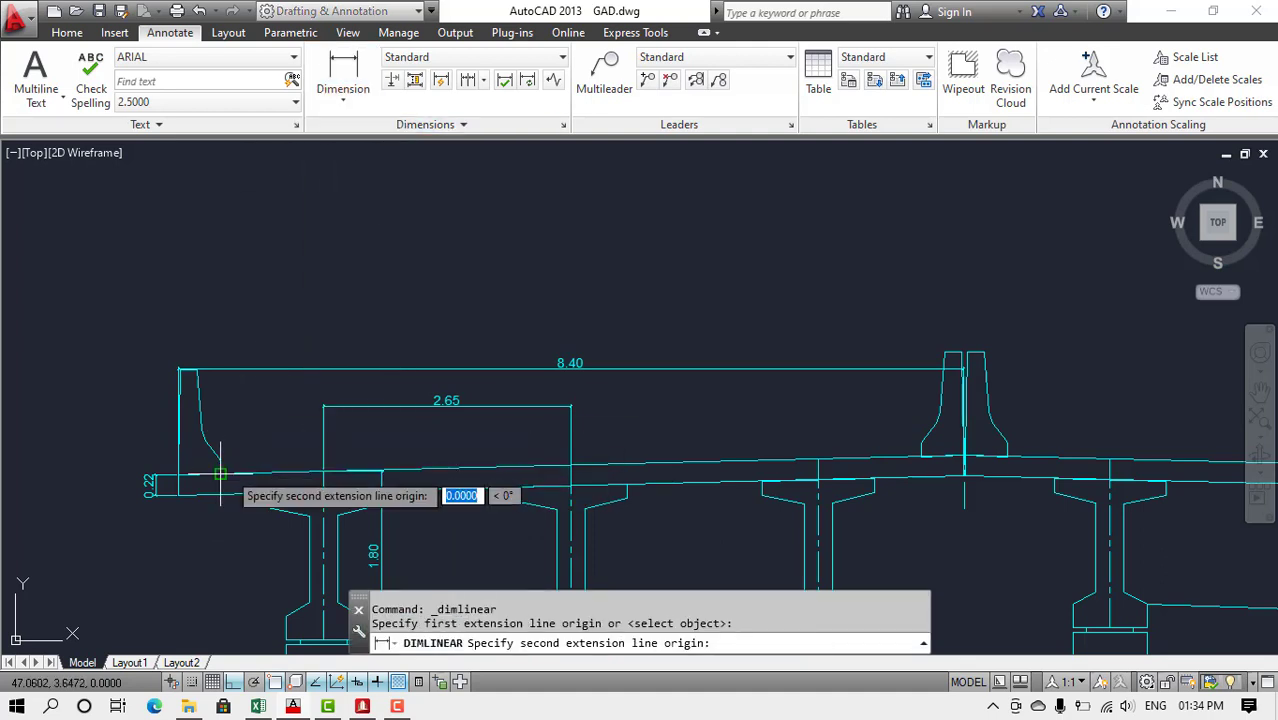
{"action": "left_click", "coordinate": [920, 456]}
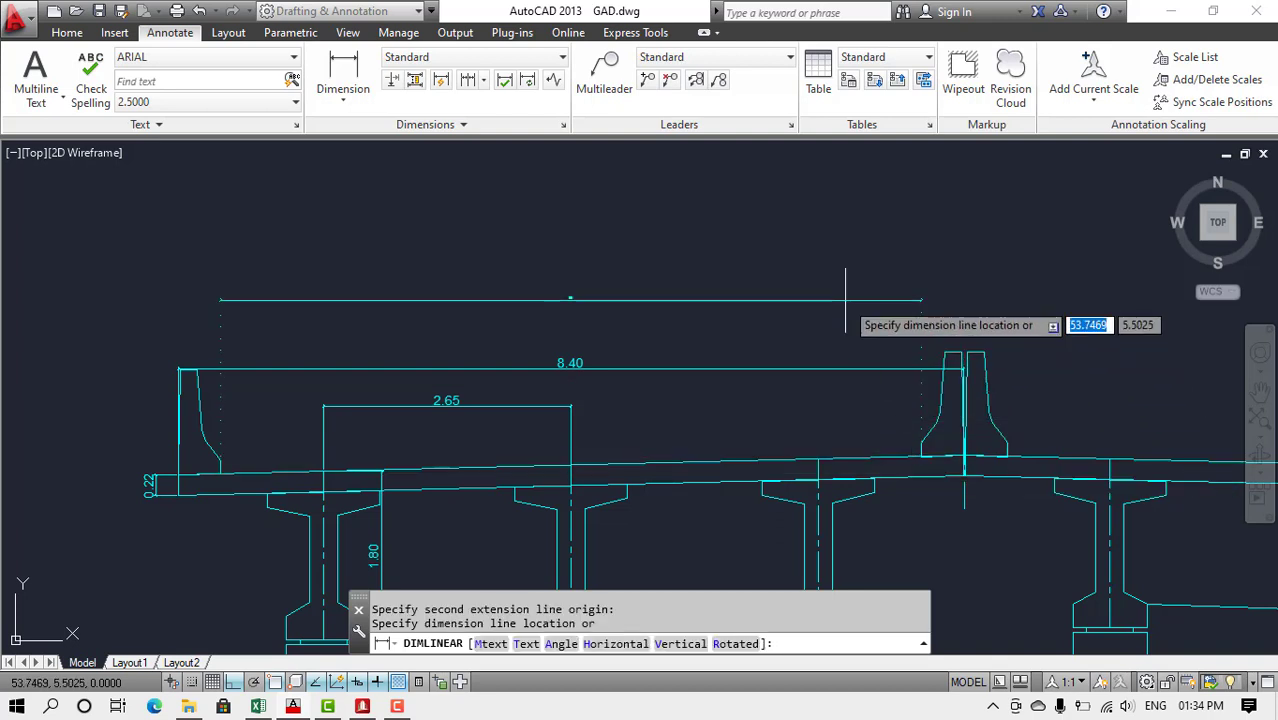
{"action": "left_click", "coordinate": [845, 290]}
{"action": "scroll", "coordinate": [600, 298], "scroll_direction": "up", "scroll_amount": 4}
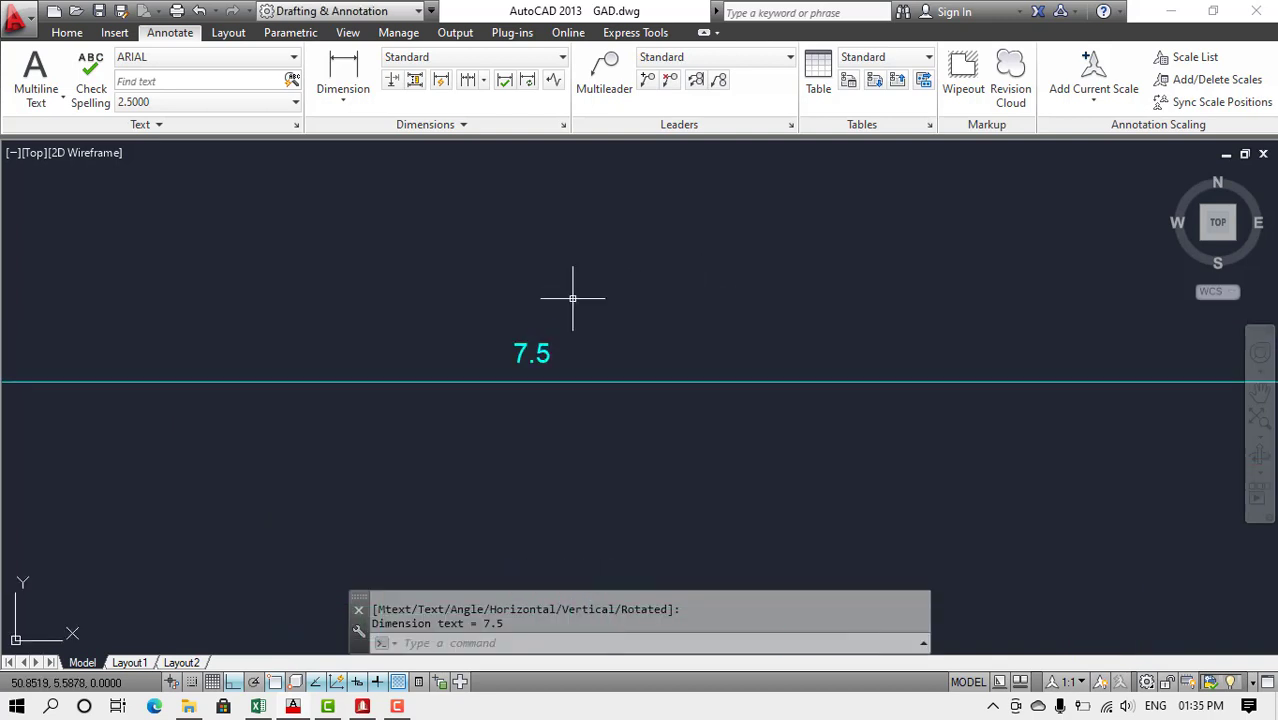
- Check the C.B. RHS width in Excel and add a linear dimension in AutoCAD across the right crash barrier's base, placed above the barrier
{"action": "key", "text": "alt+Tab"}
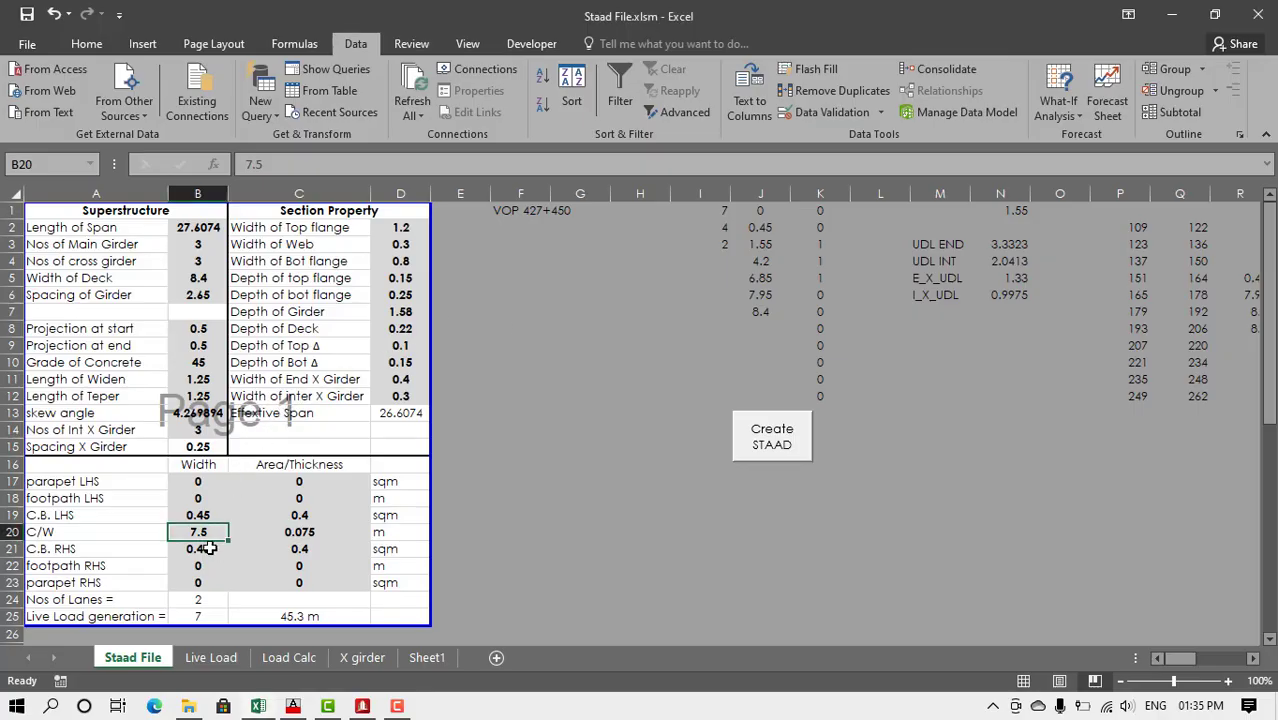
{"action": "left_click", "coordinate": [209, 548]}
{"action": "key", "text": "alt+Tab"}
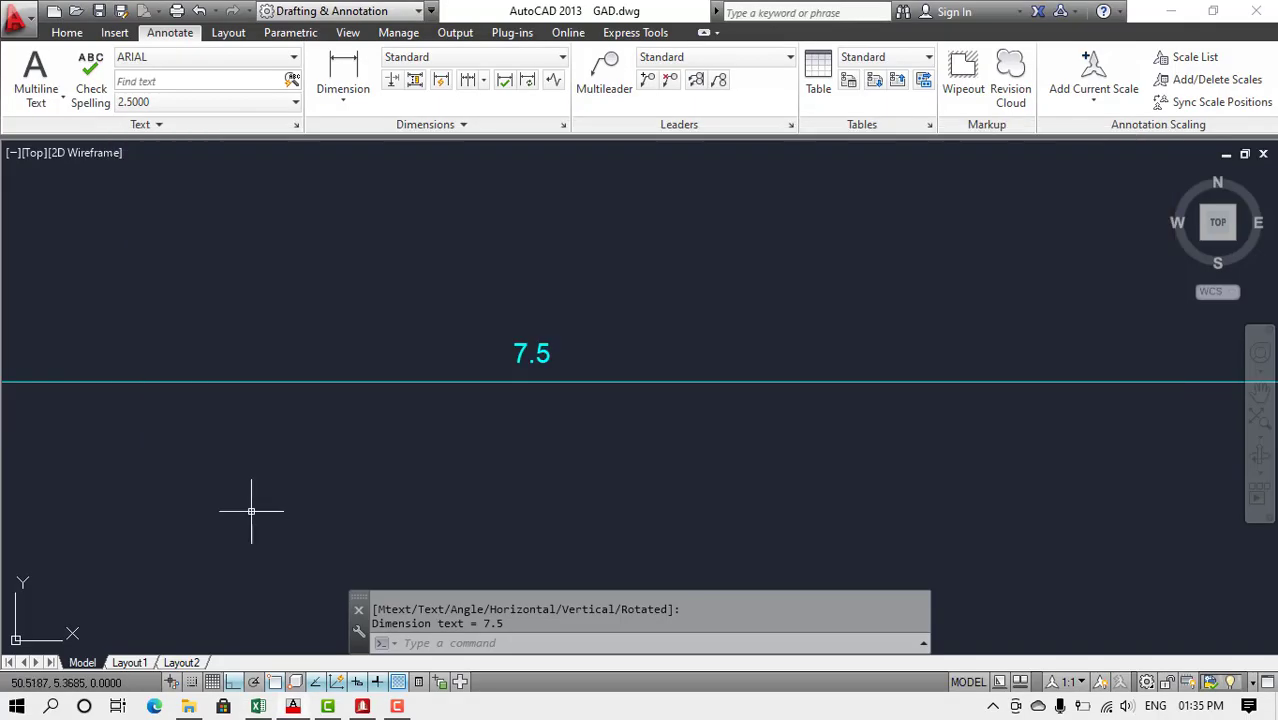
{"action": "left_click", "coordinate": [343, 75]}
{"action": "scroll", "coordinate": [843, 206], "scroll_direction": "down", "scroll_amount": 2}
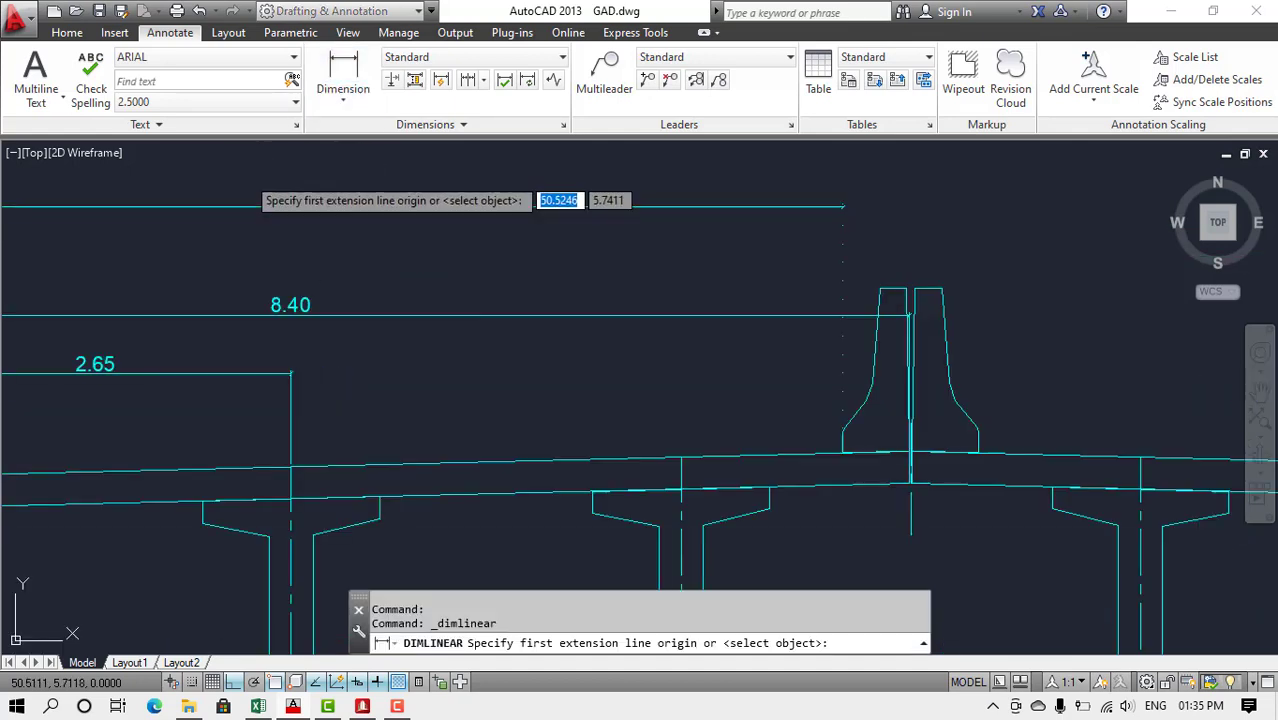
{"action": "scroll", "coordinate": [833, 462], "scroll_direction": "up", "scroll_amount": 5}
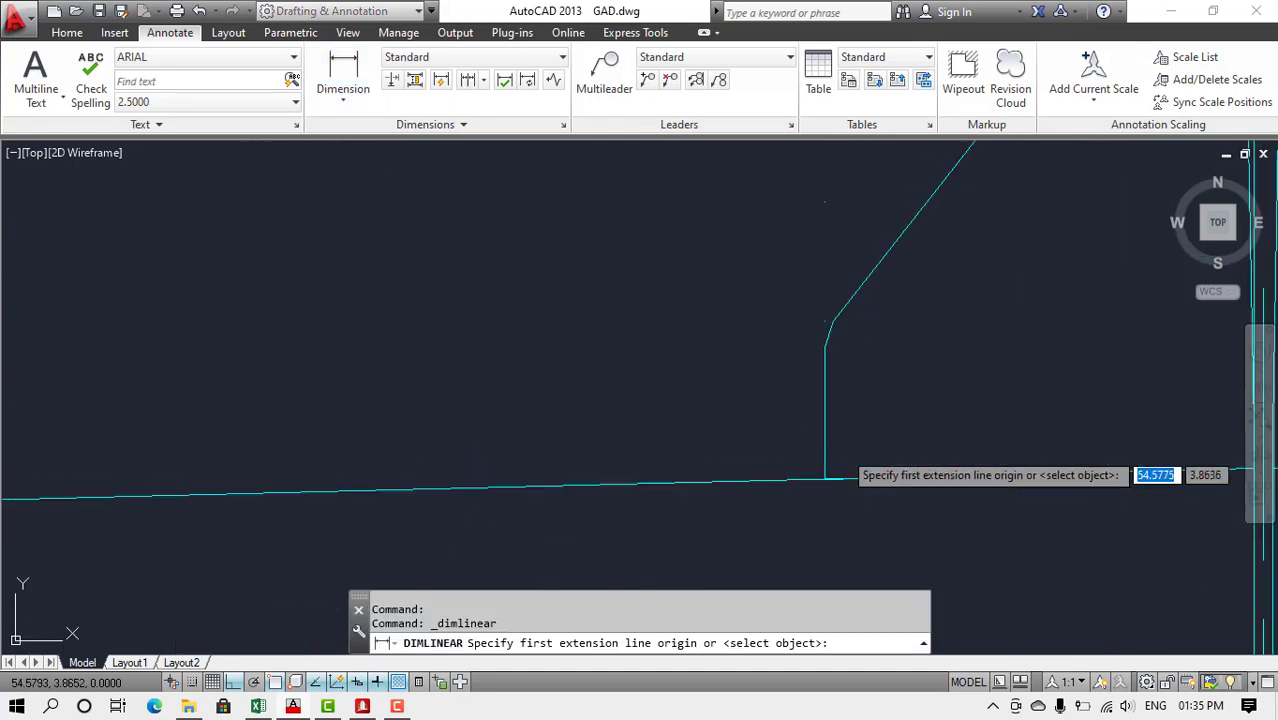
{"action": "left_click", "coordinate": [824, 480]}
{"action": "scroll", "coordinate": [660, 480], "scroll_direction": "down", "scroll_amount": 2}
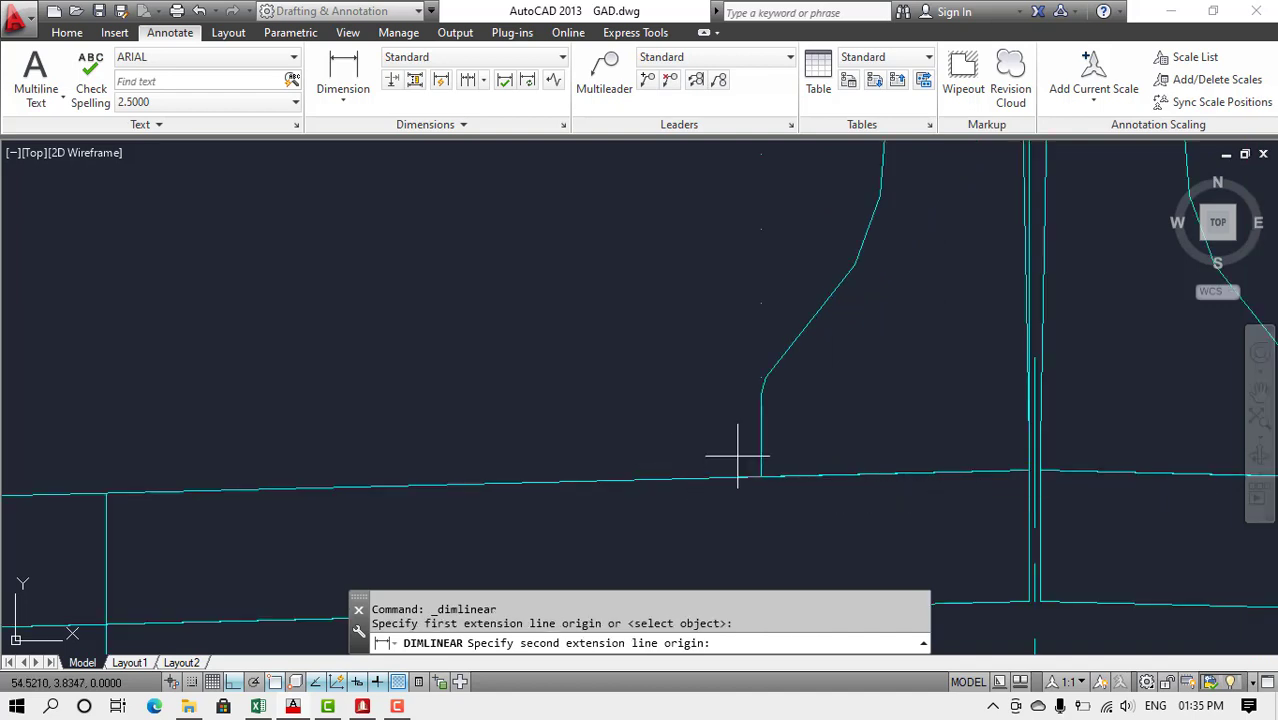
{"action": "left_click", "coordinate": [1028, 470]}
{"action": "scroll", "coordinate": [915, 502], "scroll_direction": "down", "scroll_amount": 4}
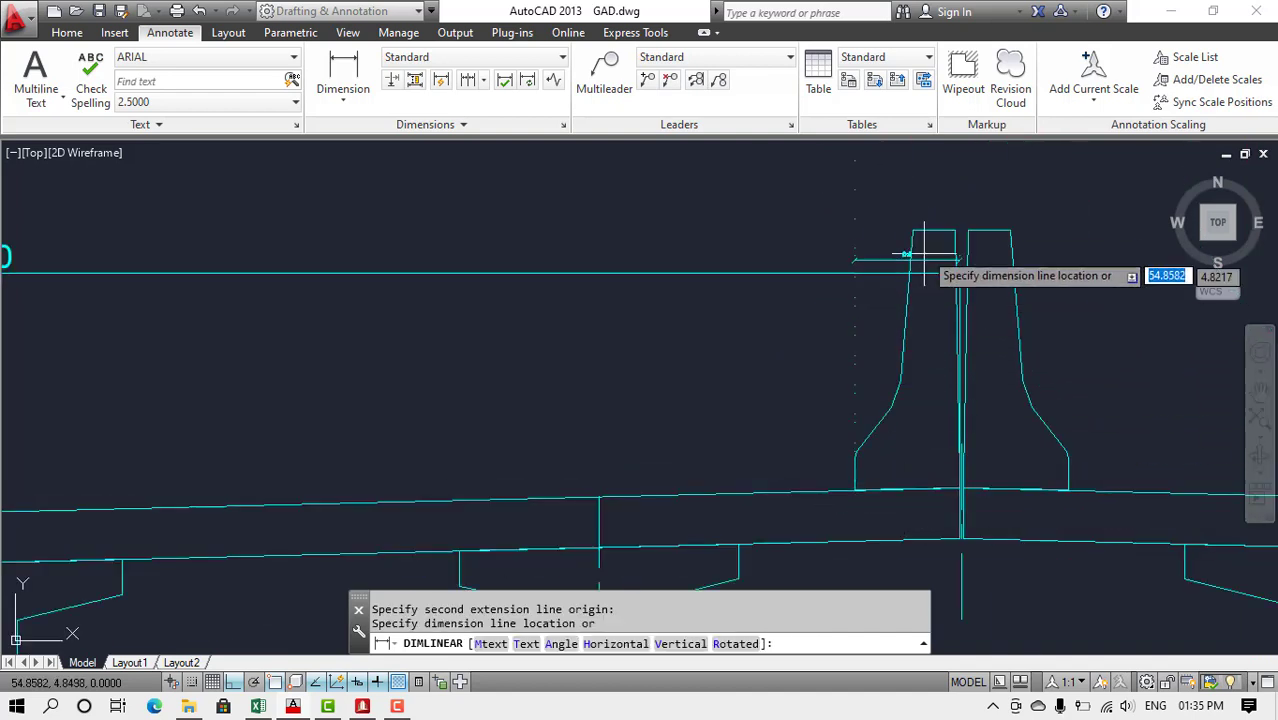
{"action": "left_click", "coordinate": [914, 195]}
{"action": "scroll", "coordinate": [905, 198], "scroll_direction": "up", "scroll_amount": 5}
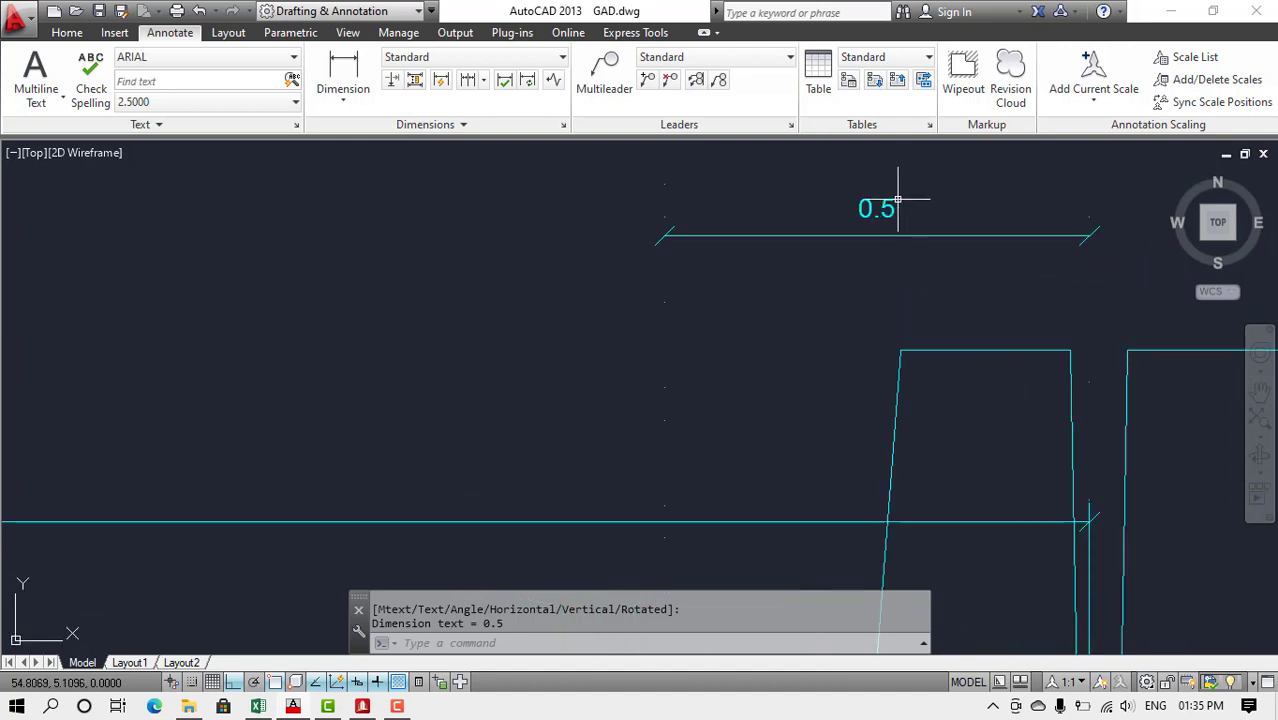
- Set the display precision of the right crash barrier's dimension to six decimal places (0.000000)
{"action": "left_click", "coordinate": [884, 206]}
{"action": "right_click", "coordinate": [888, 206]}
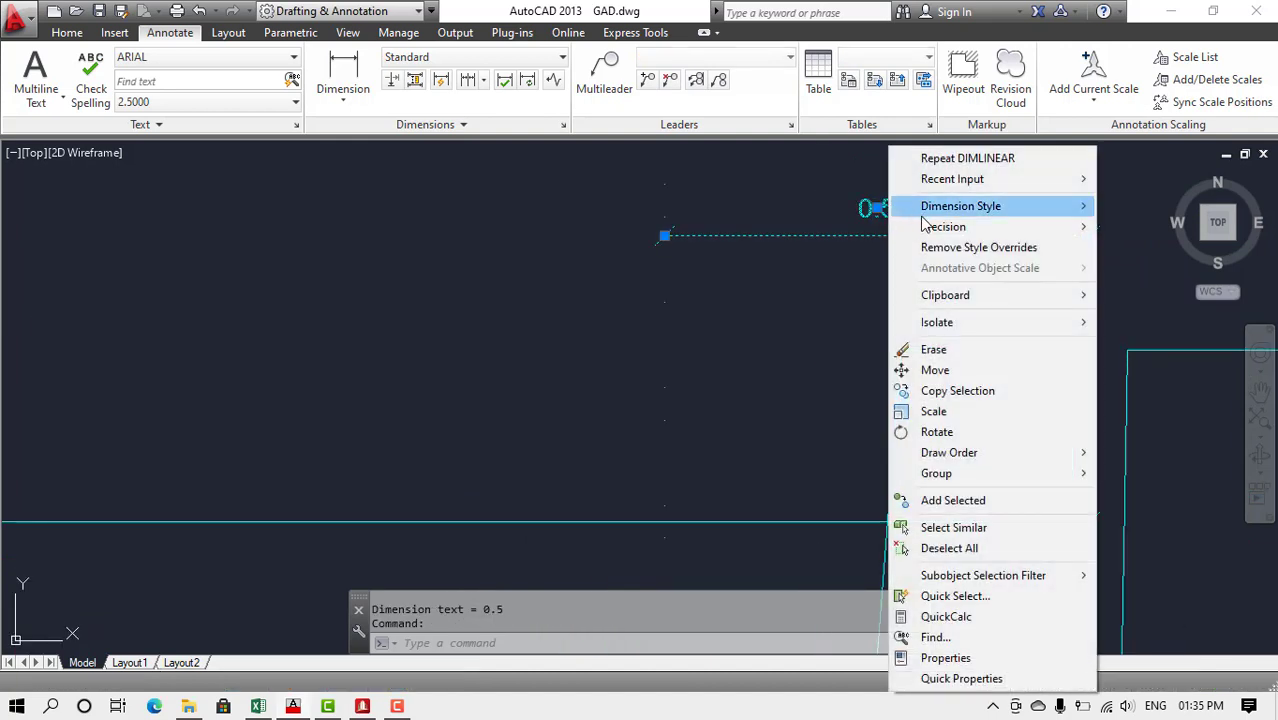
{"action": "mouse_move", "coordinate": [995, 228]}
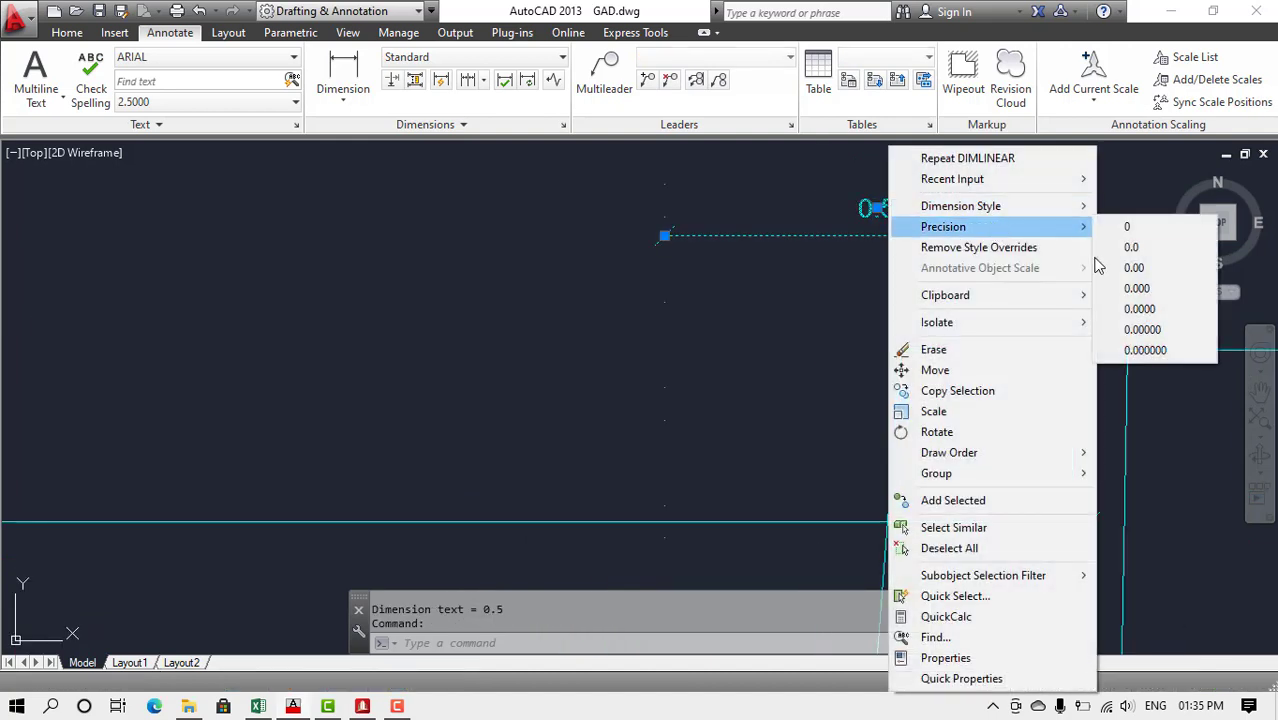
{"action": "left_click", "coordinate": [1145, 350]}
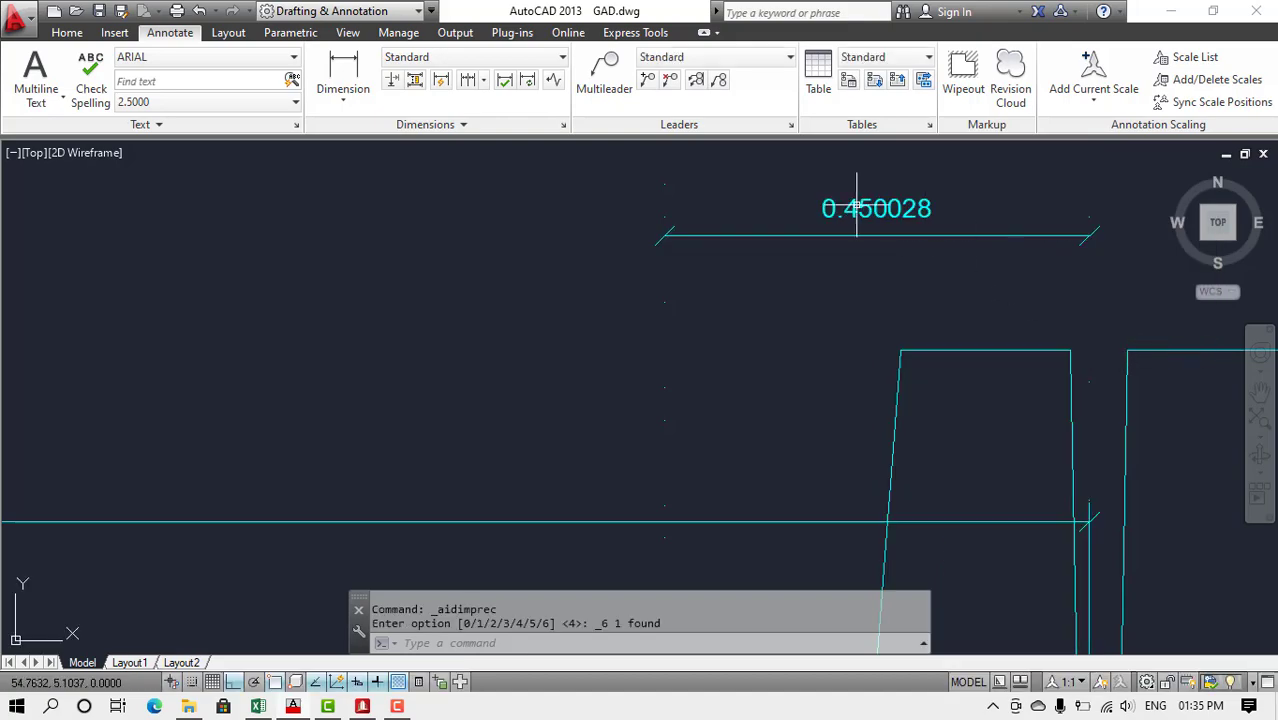
- Switch to Excel and check the RHS footpath and parapet widths, number of lanes and live load generation cells
{"action": "key", "text": "alt+Tab"}
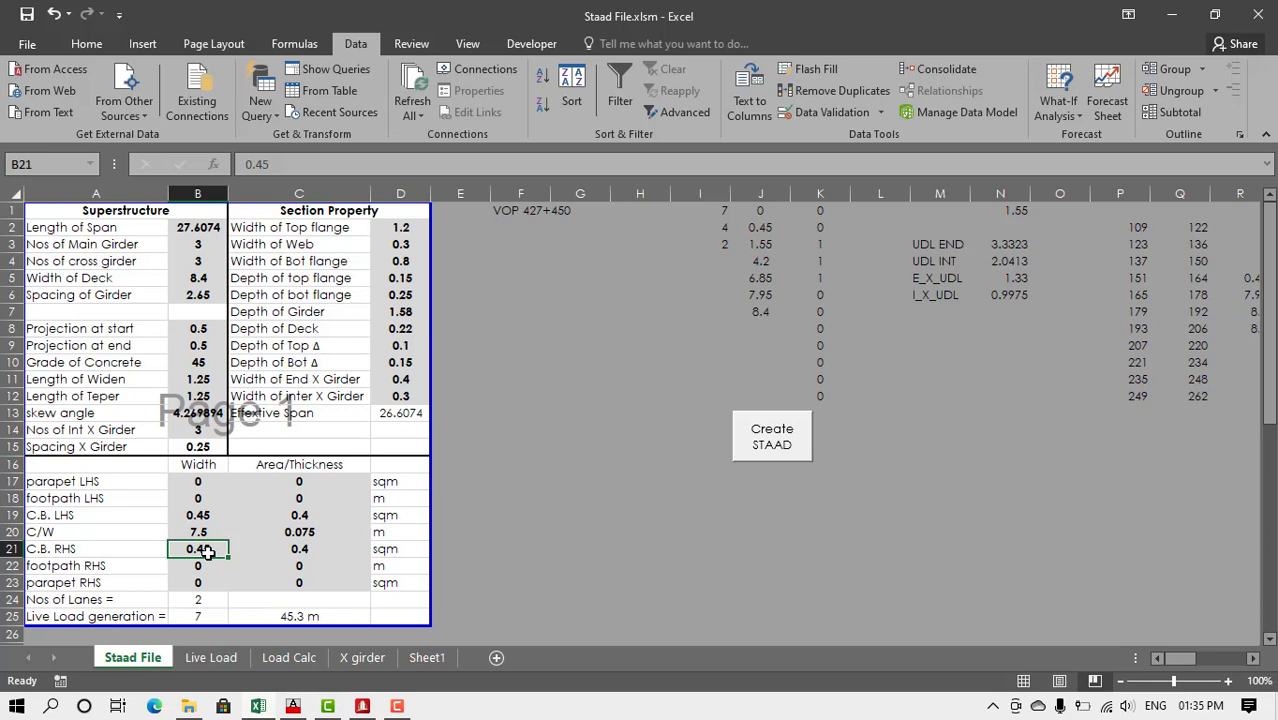
{"action": "left_click", "coordinate": [204, 568]}
{"action": "left_click", "coordinate": [198, 582]}
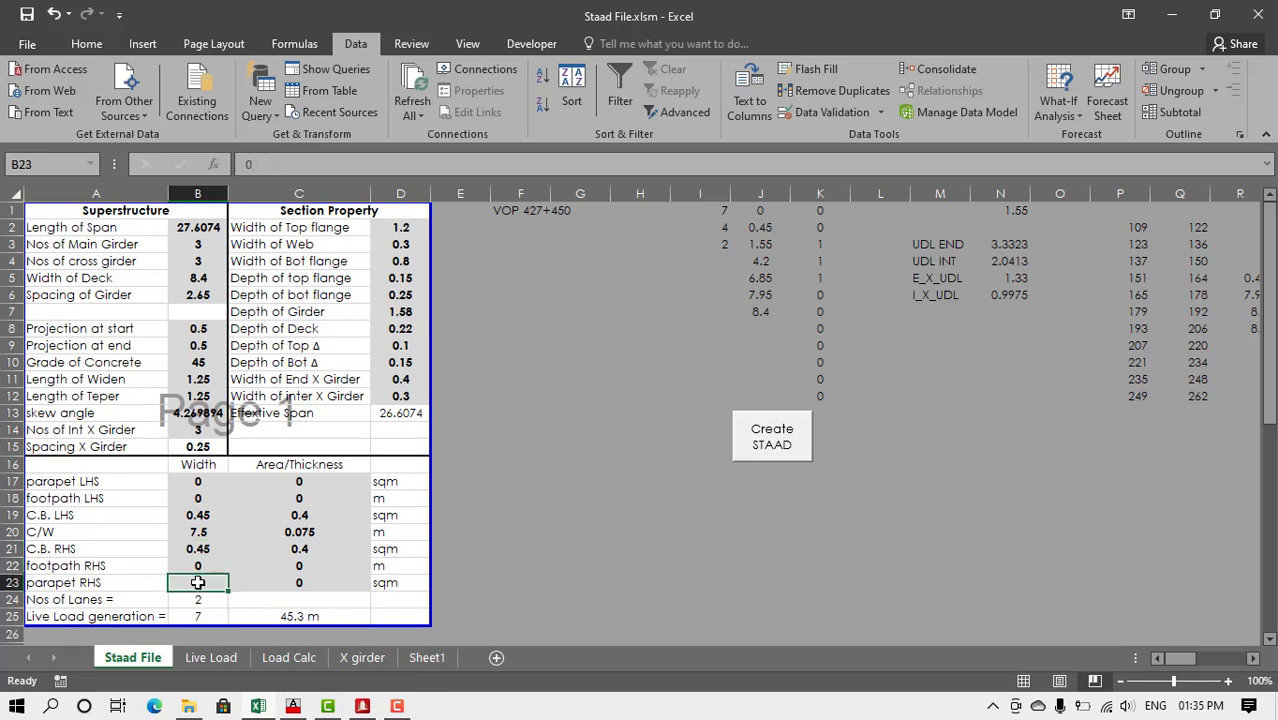
{"action": "left_click", "coordinate": [202, 603]}
{"action": "left_click", "coordinate": [204, 617]}
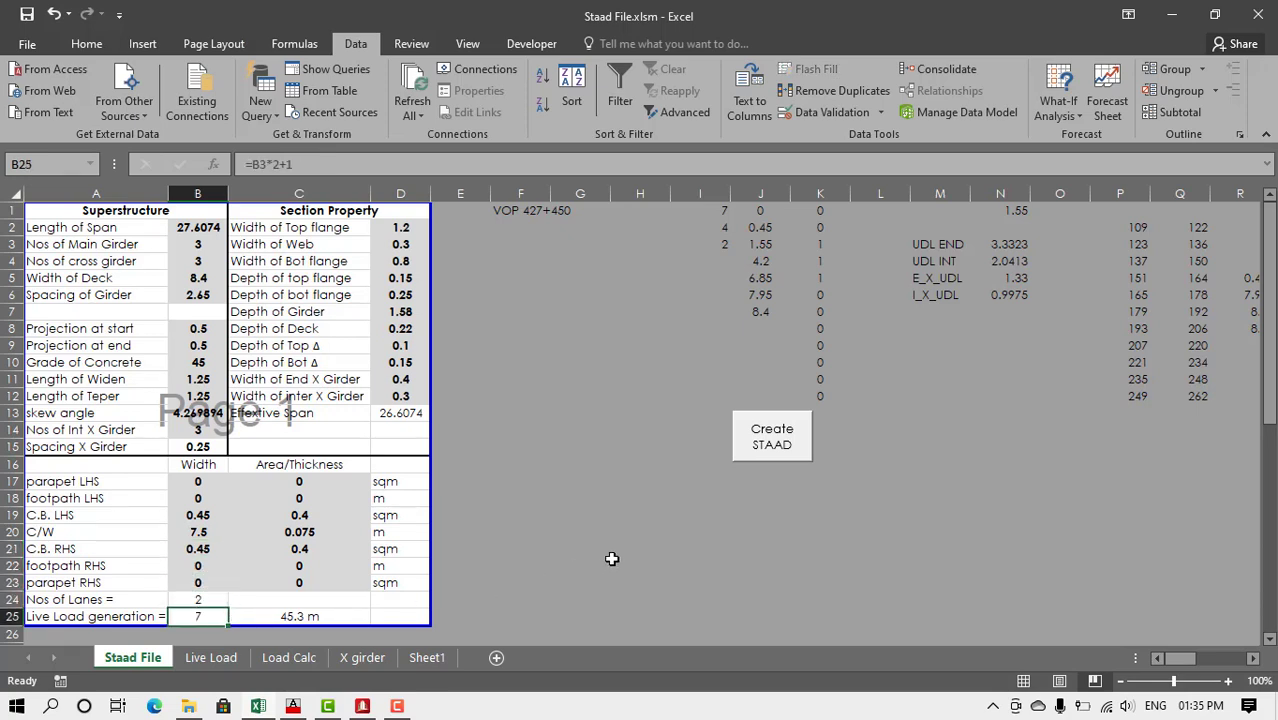
- Run the Create STAAD macro and switch to STAAD.Pro to inspect the generated nodes in plan view
{"action": "left_click", "coordinate": [763, 452]}
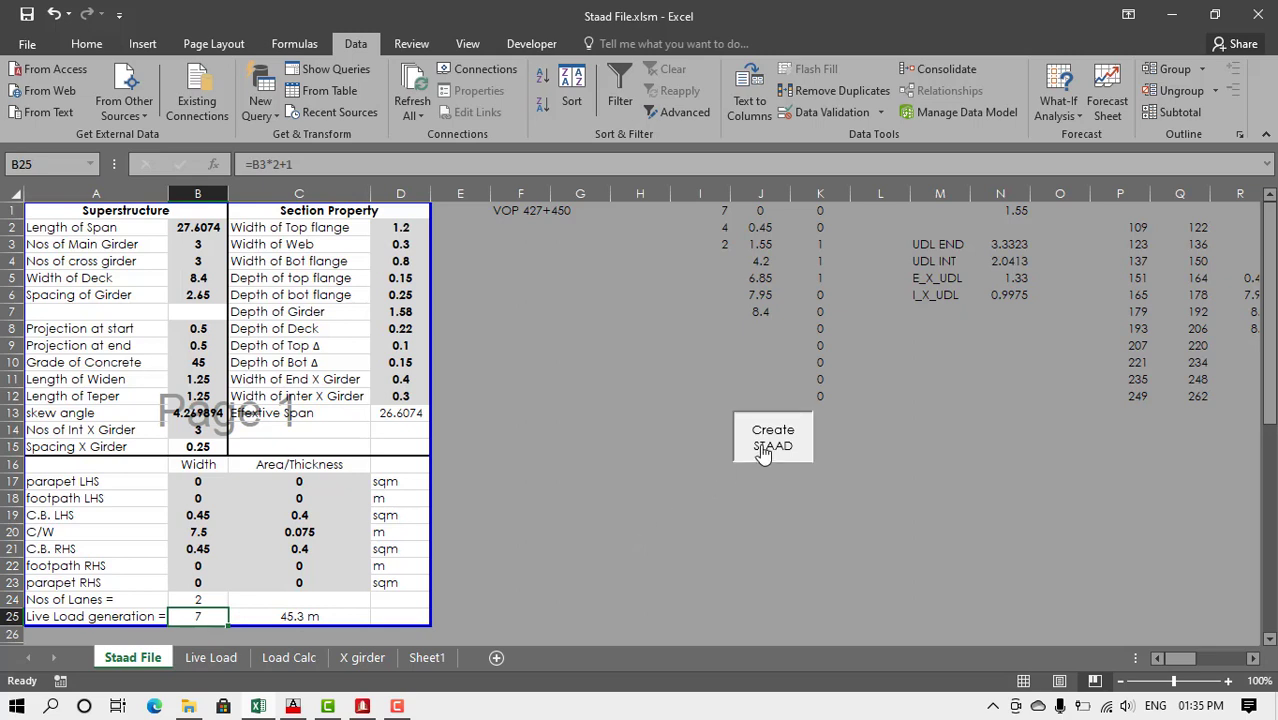
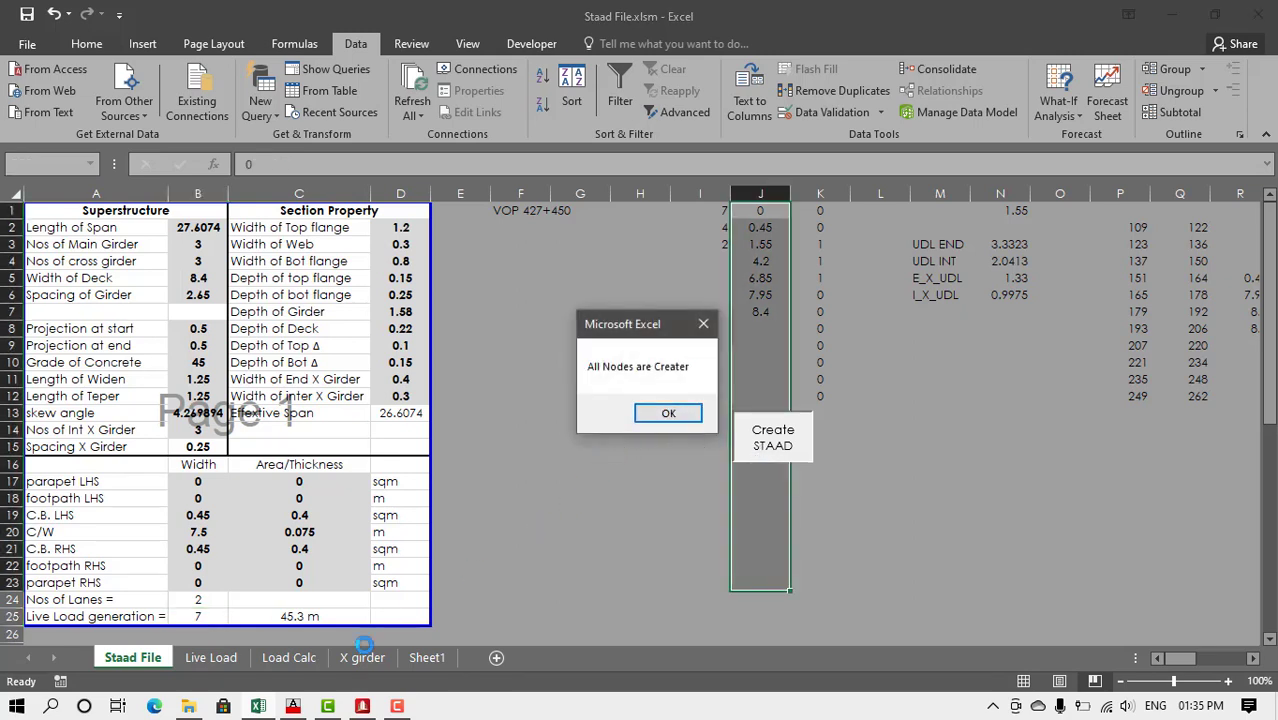
{"action": "left_click", "coordinate": [365, 706]}
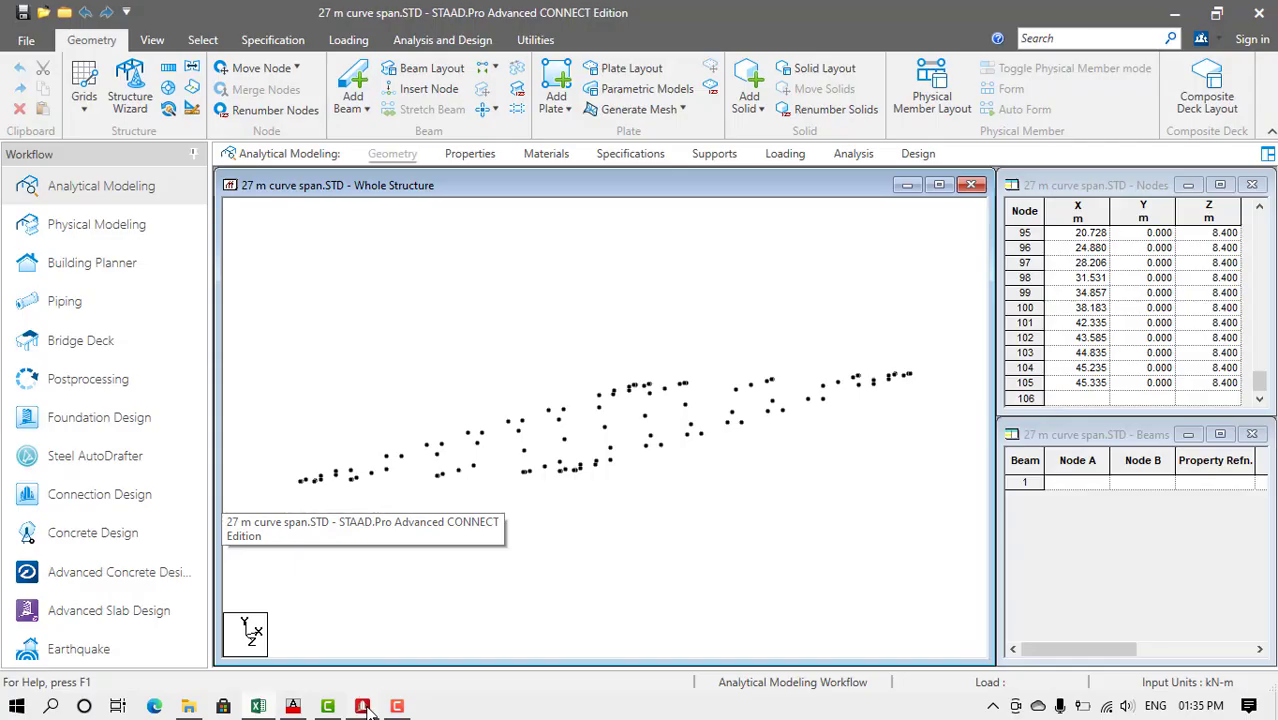
{"action": "left_click", "coordinate": [153, 42]}
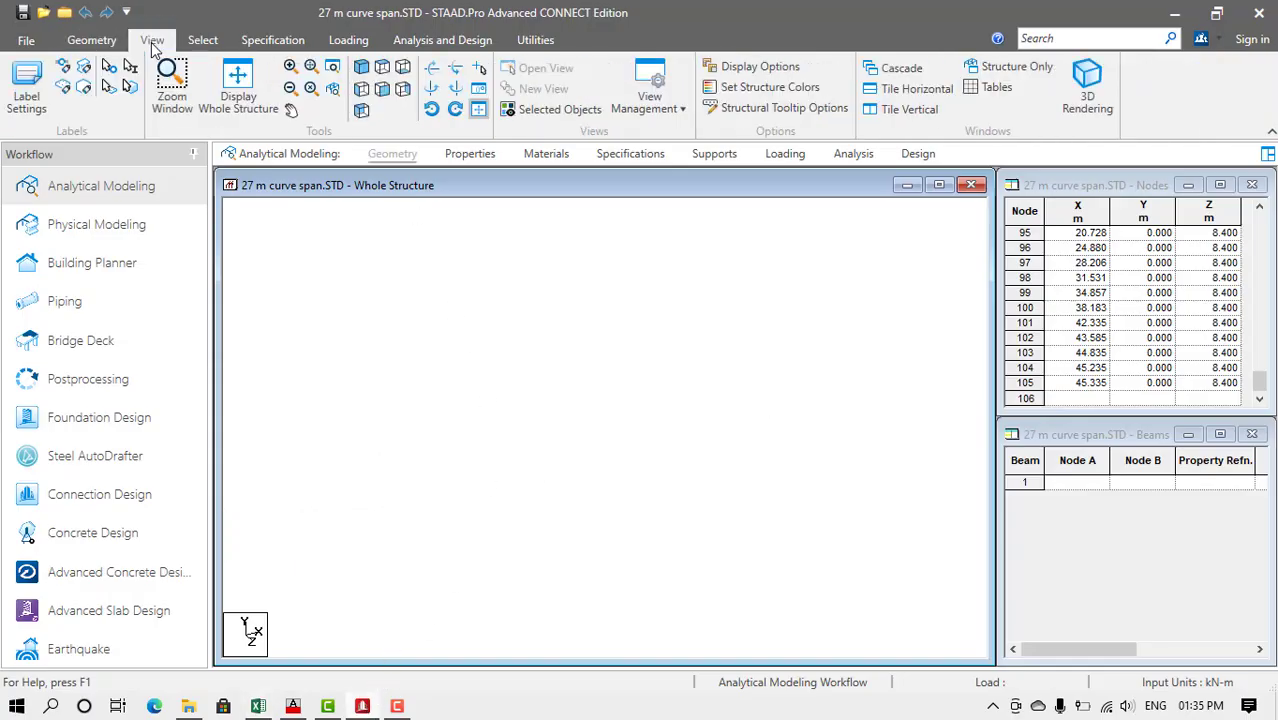
{"action": "left_click", "coordinate": [384, 67]}
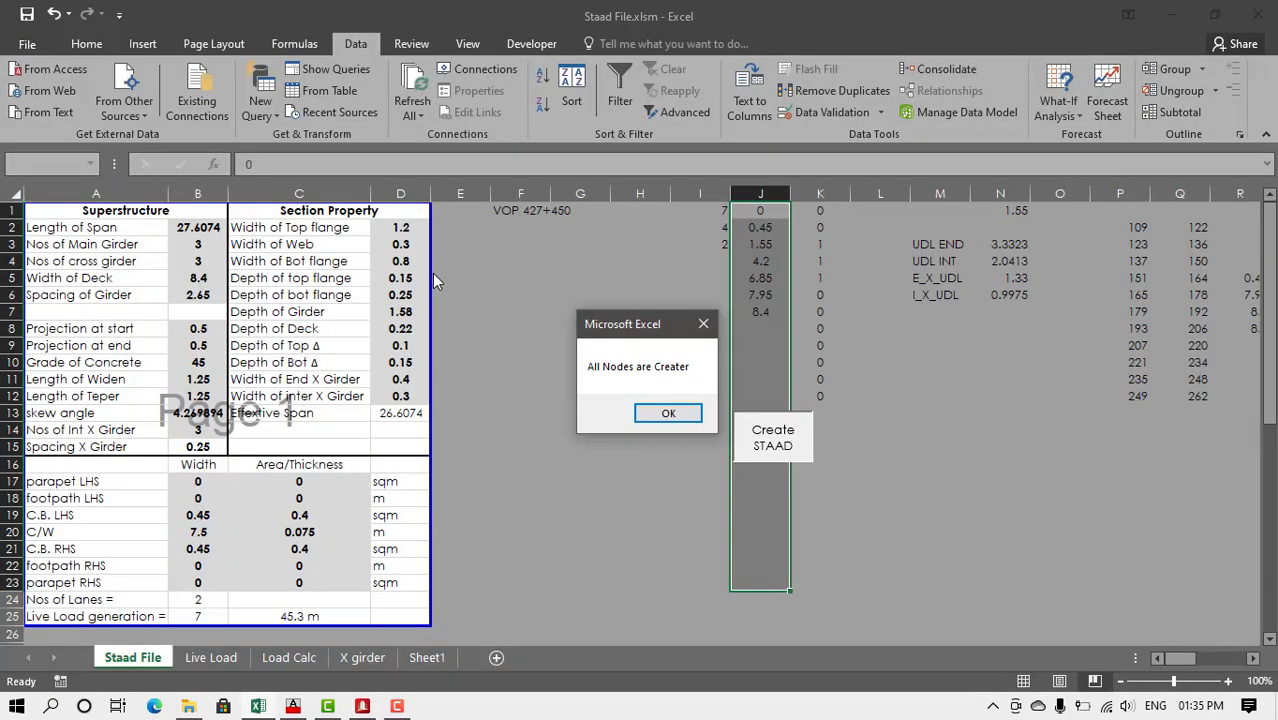
- Continue the macro past node creation in Excel and end its interrupted execution
{"action": "left_click", "coordinate": [652, 412]}
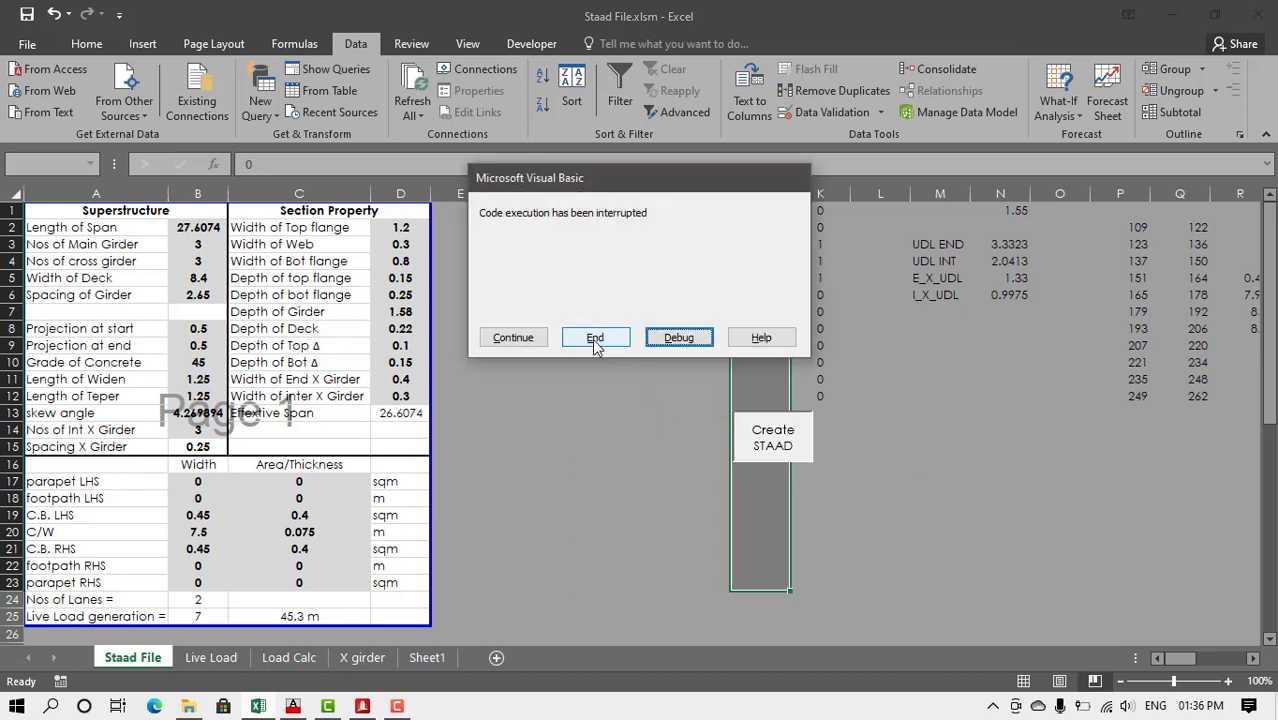
{"action": "left_click", "coordinate": [594, 338]}
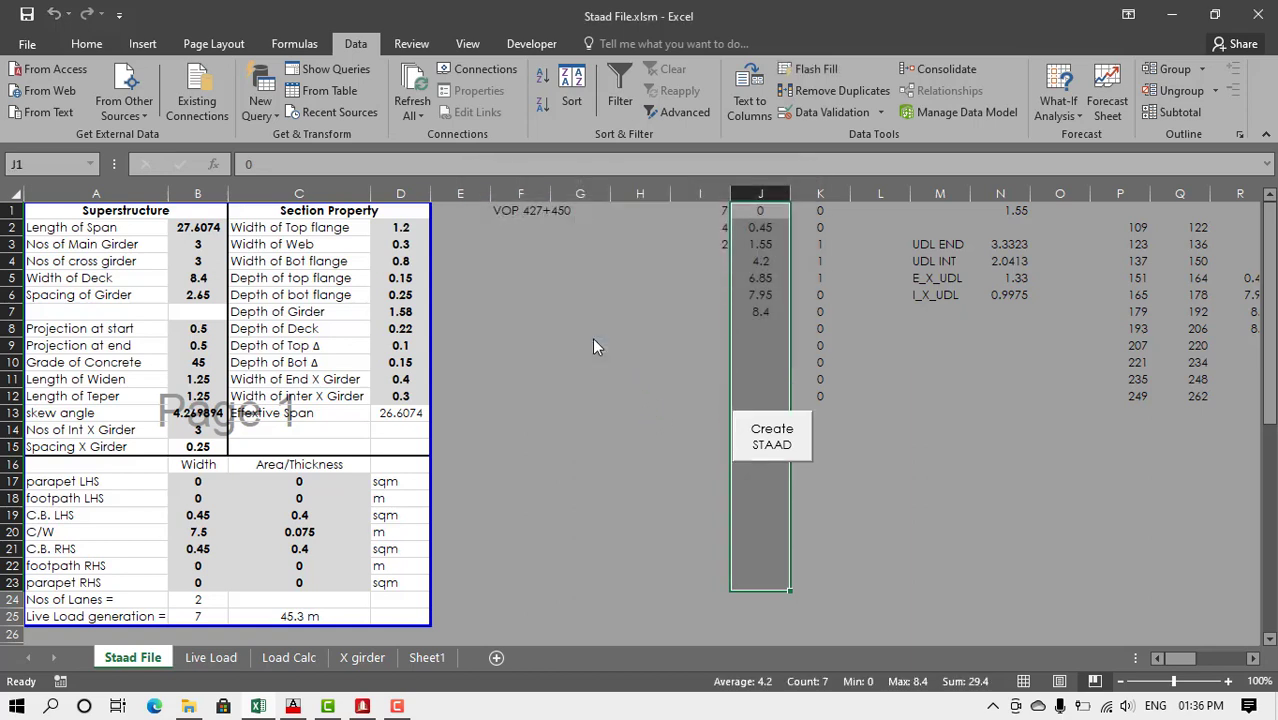
{"action": "left_click", "coordinate": [592, 338]}
- Switch to STAAD.Pro, delete all nodes with their connected entities, and reopen the 27 m curve span model with the changes saved
{"action": "key", "text": "alt+Tab"}
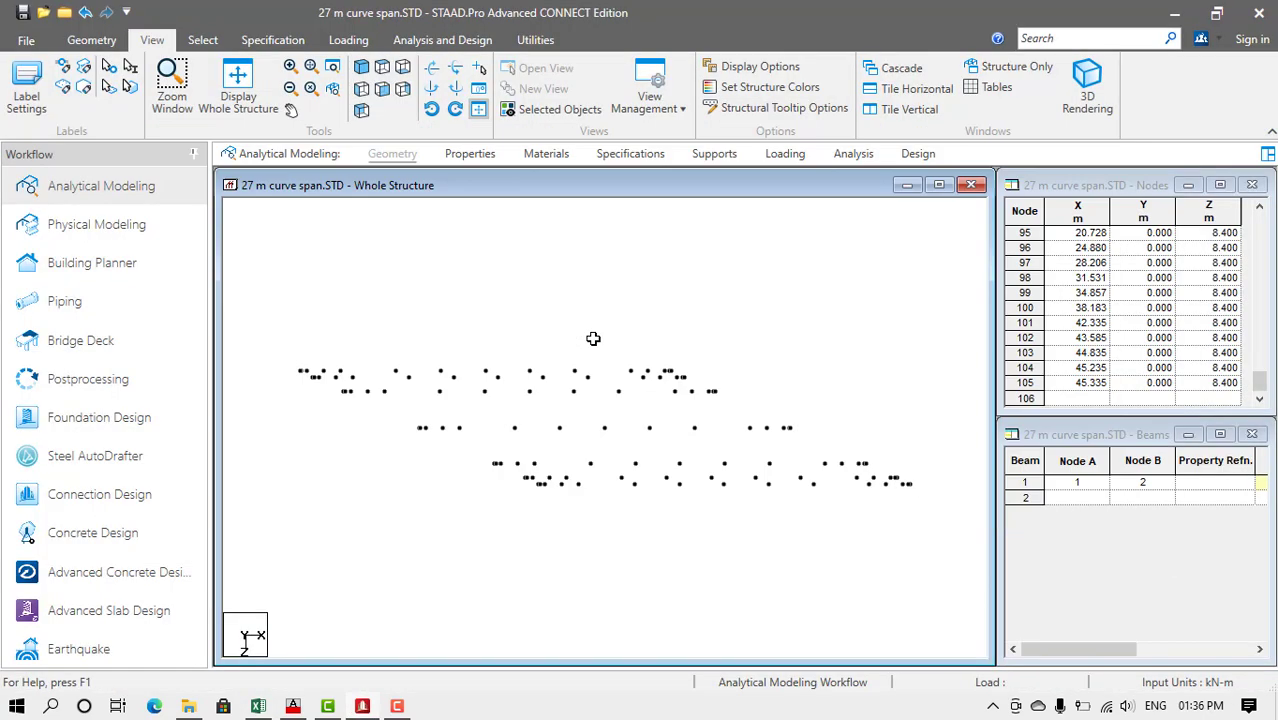
{"action": "left_click", "coordinate": [202, 40]}
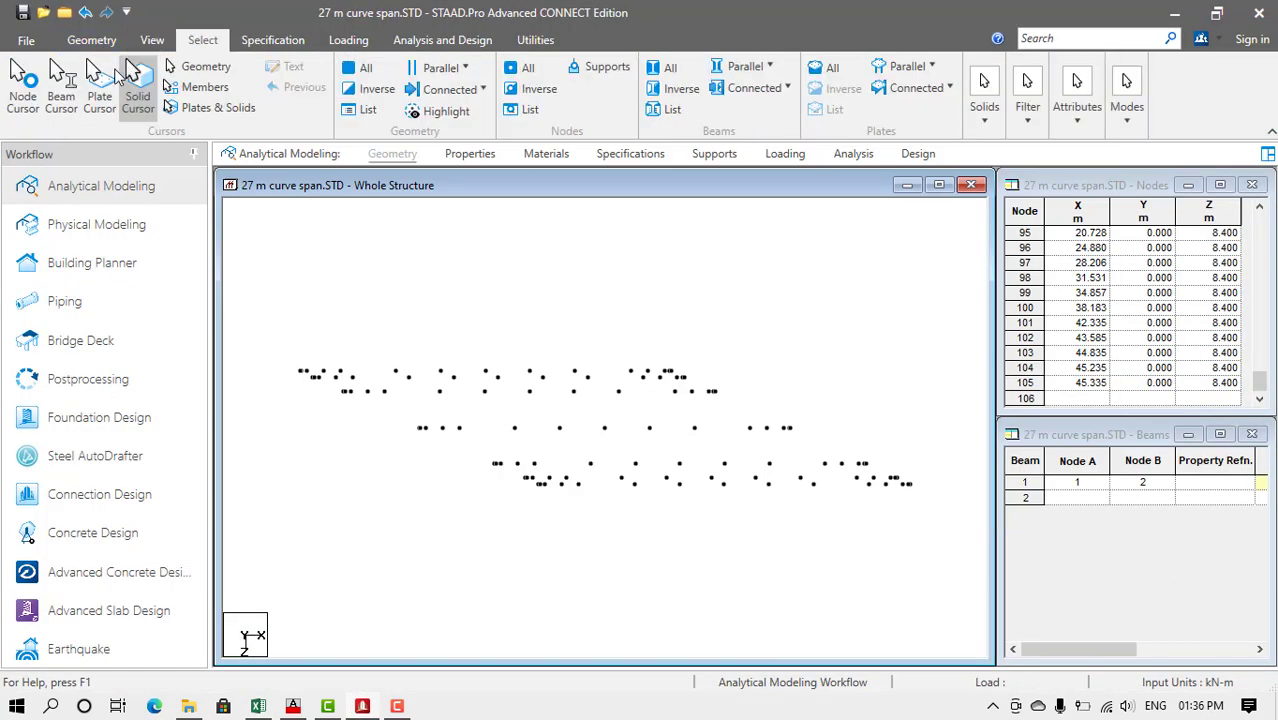
{"action": "left_click", "coordinate": [26, 88]}
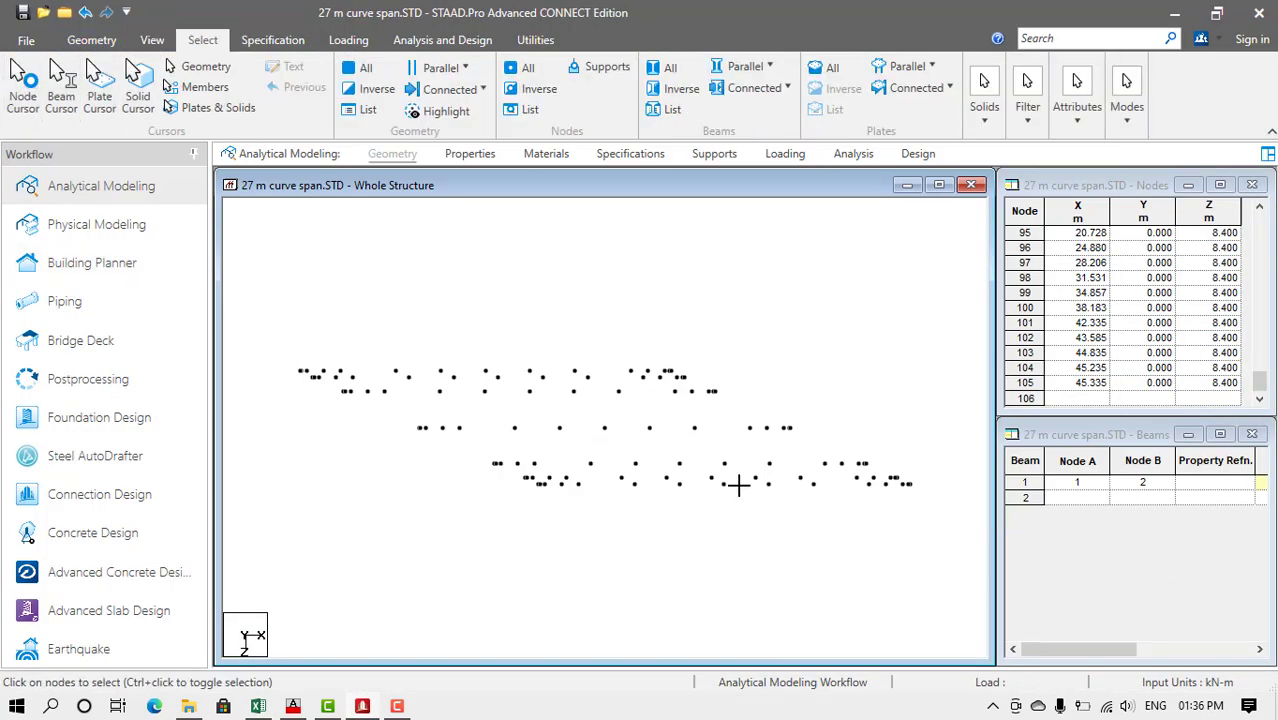
{"action": "key", "text": "ctrl+a"}
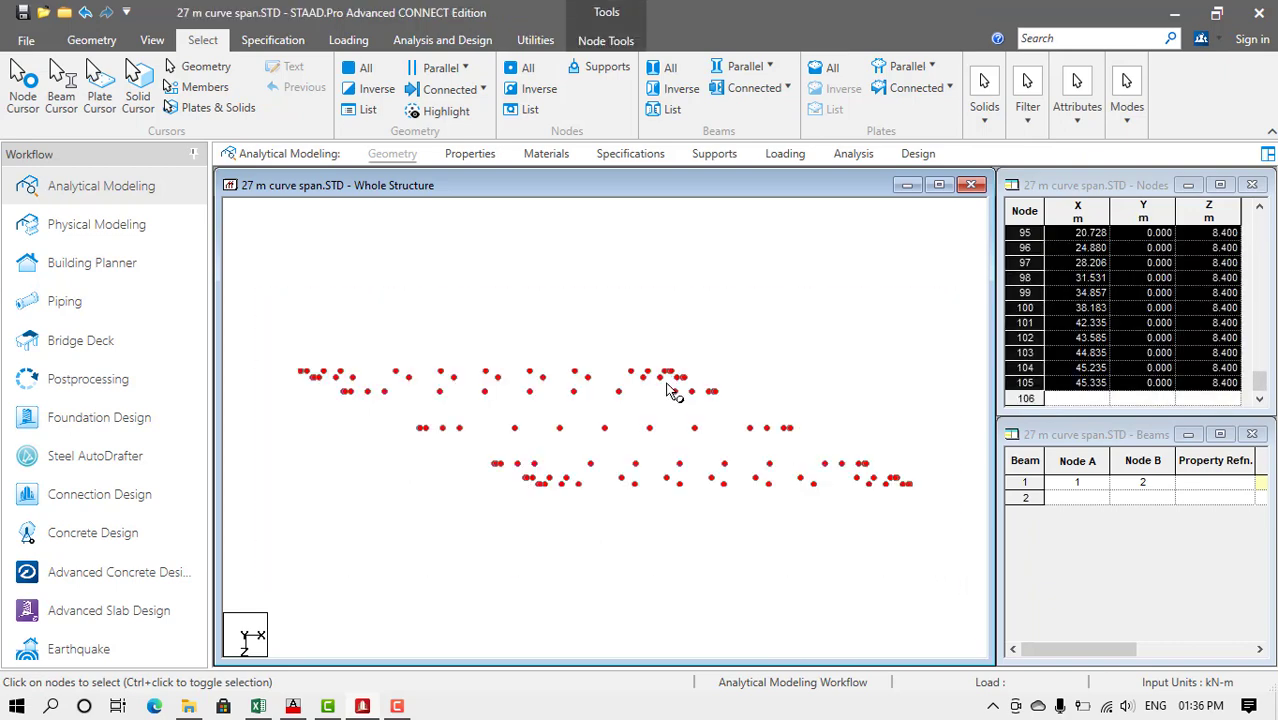
{"action": "key", "text": "Delete"}
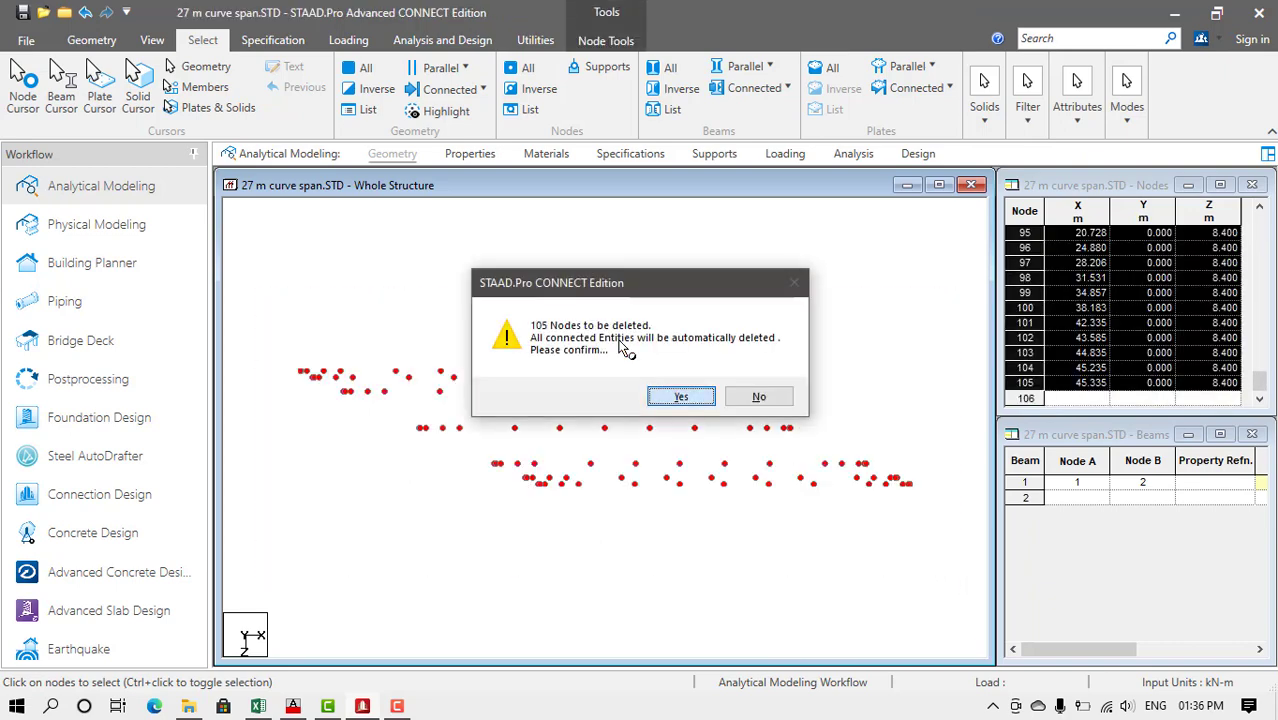
{"action": "key", "text": "Return"}
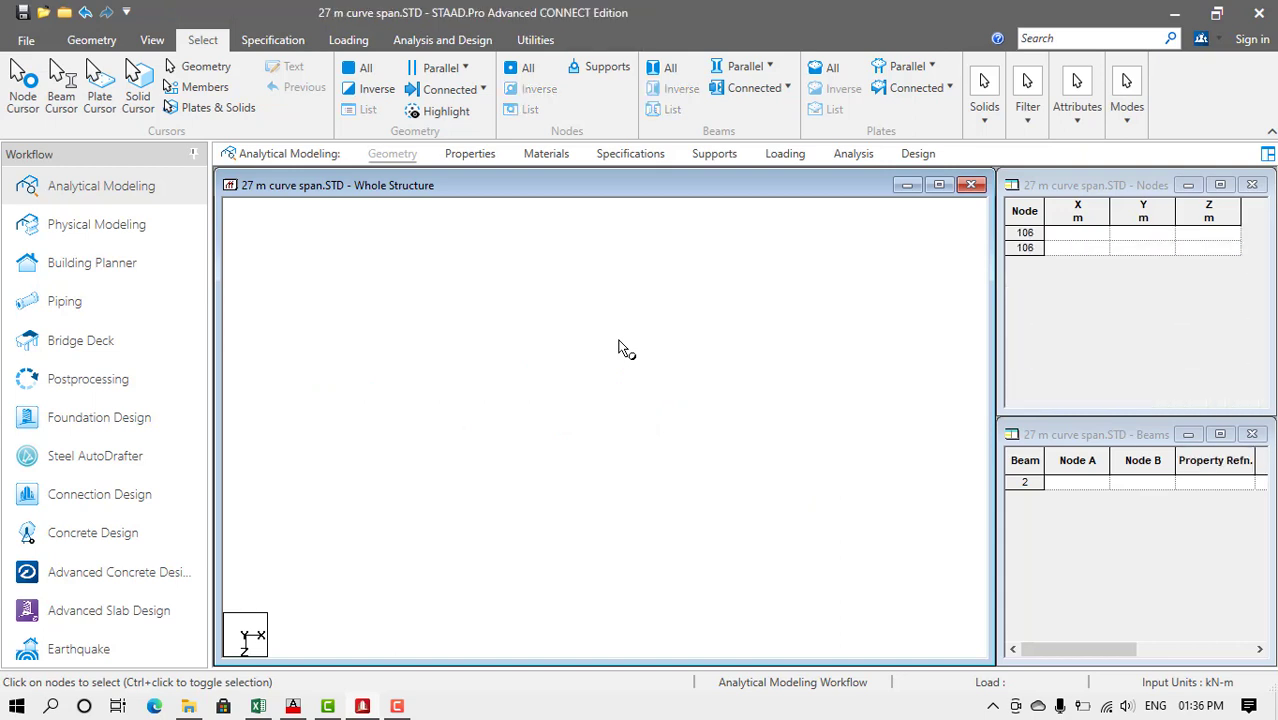
{"action": "left_click", "coordinate": [66, 13]}
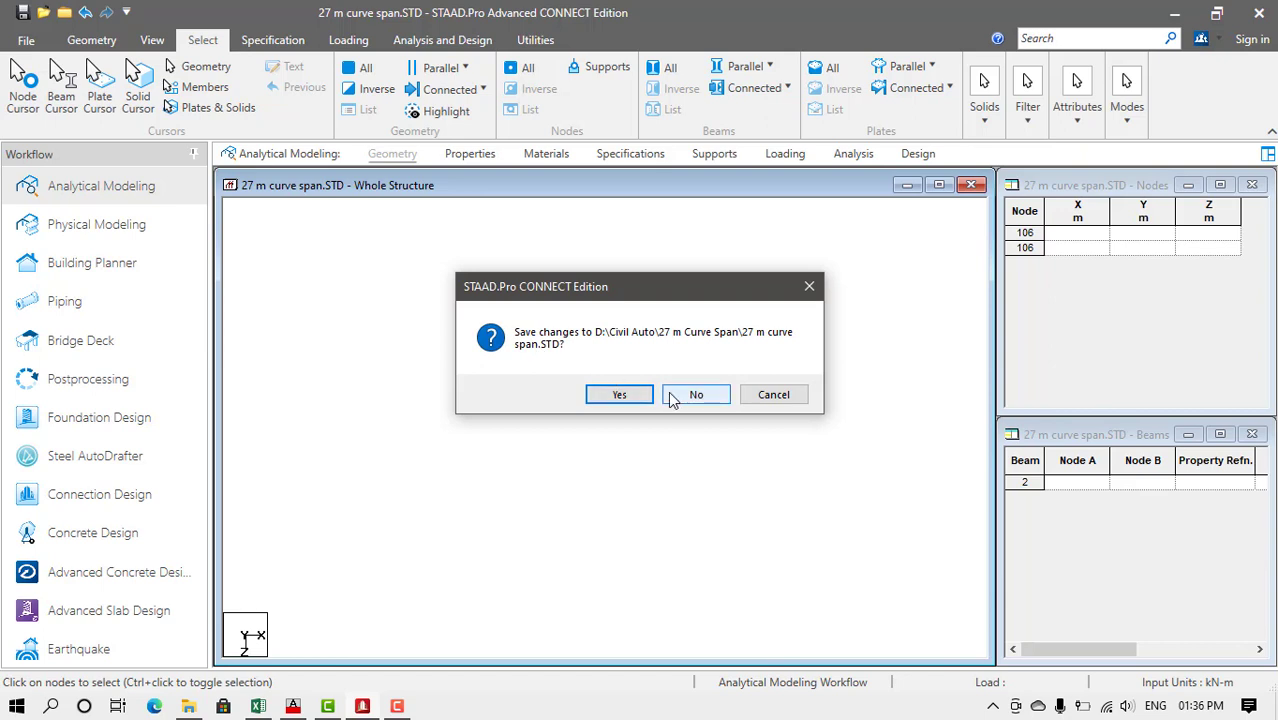
{"action": "left_click", "coordinate": [639, 396]}
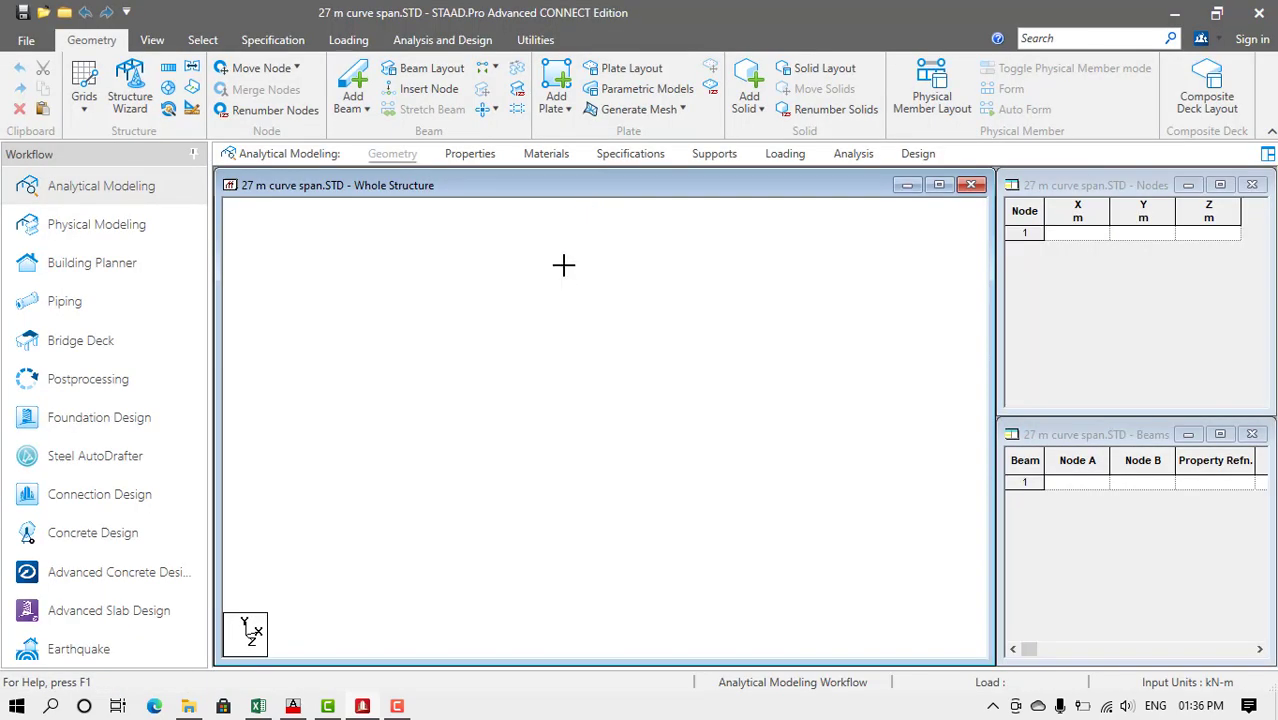
- Switch to Excel and convert the skew angle in B13 to radians with the formula =radians(4.269894)
{"action": "key", "text": "alt+Tab"}
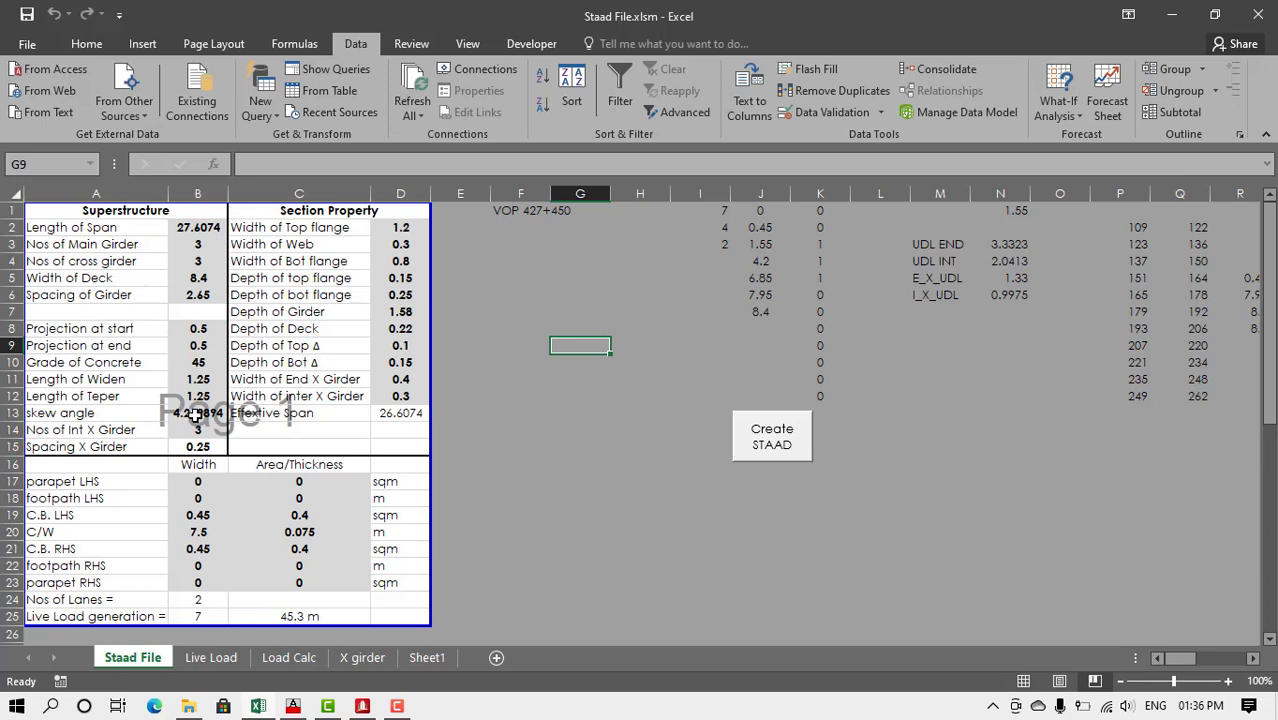
{"action": "left_click", "coordinate": [196, 413]}
{"action": "key", "text": "F2"}
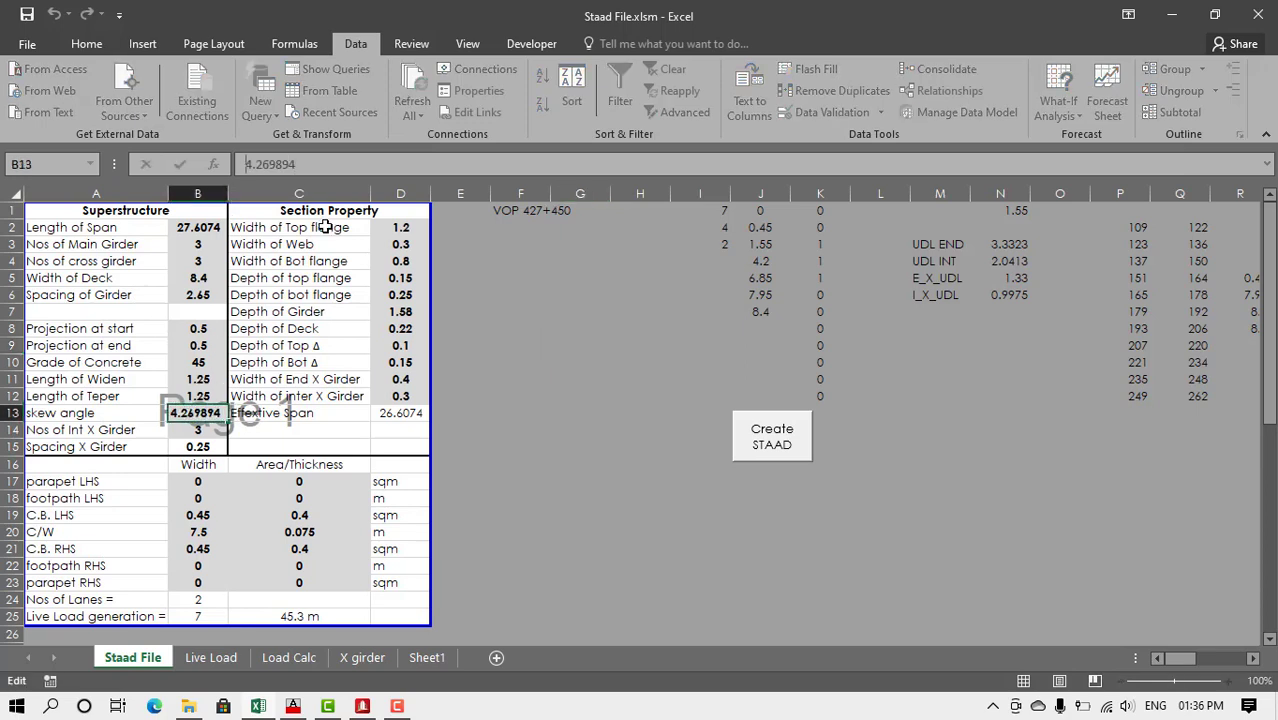
{"action": "type", "text": "ra"}
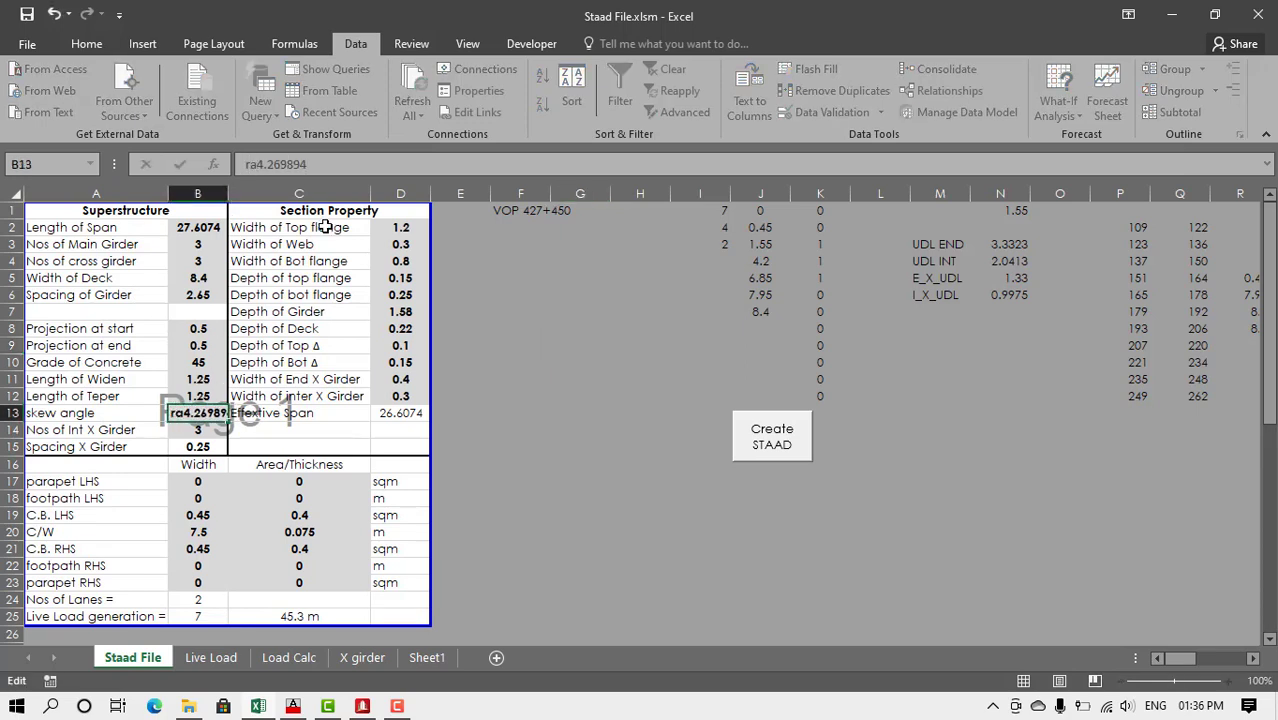
{"action": "type", "text": "dians"}
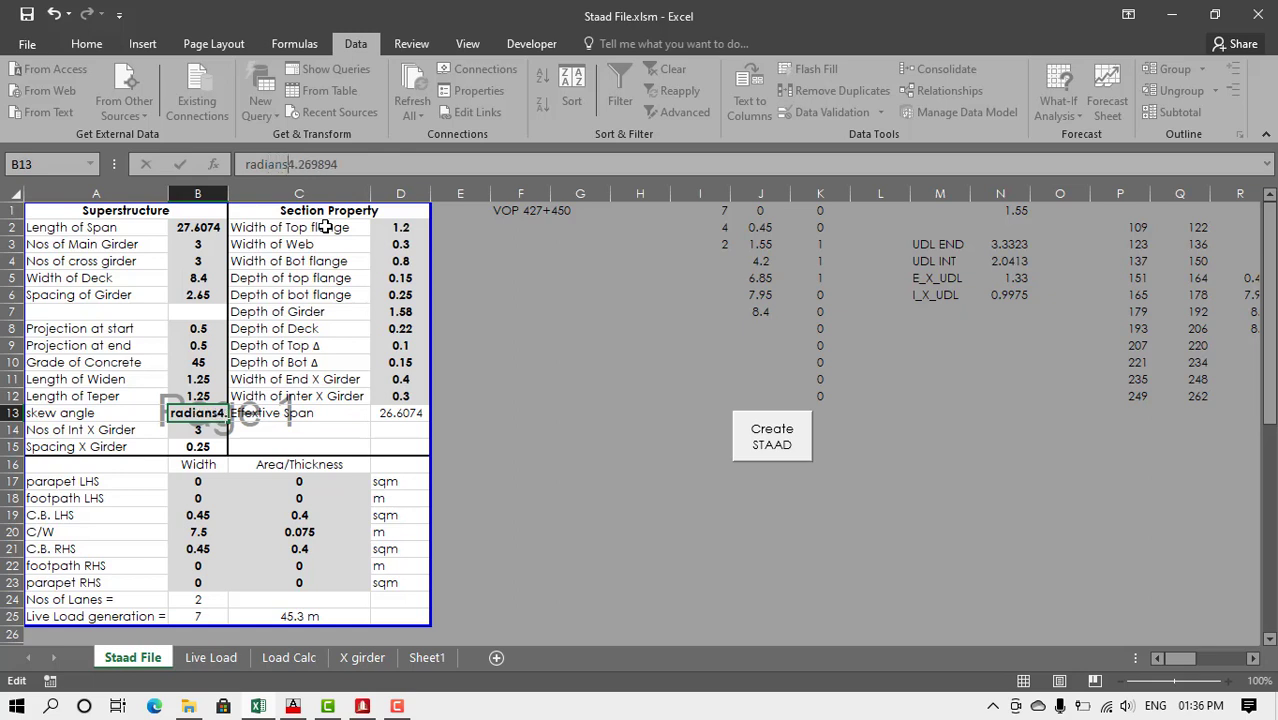
{"action": "type", "text": "("}
{"action": "key", "text": "End"}
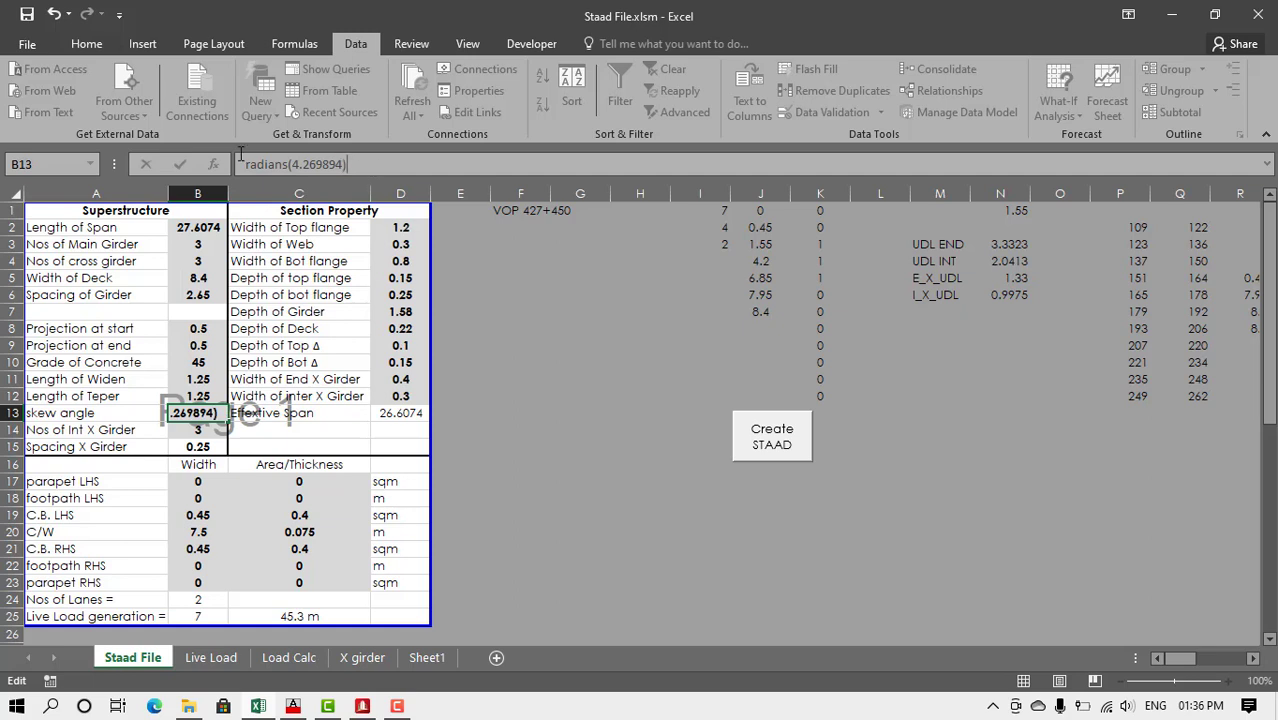
{"action": "key", "text": "Home"}
{"action": "type", "text": "="}
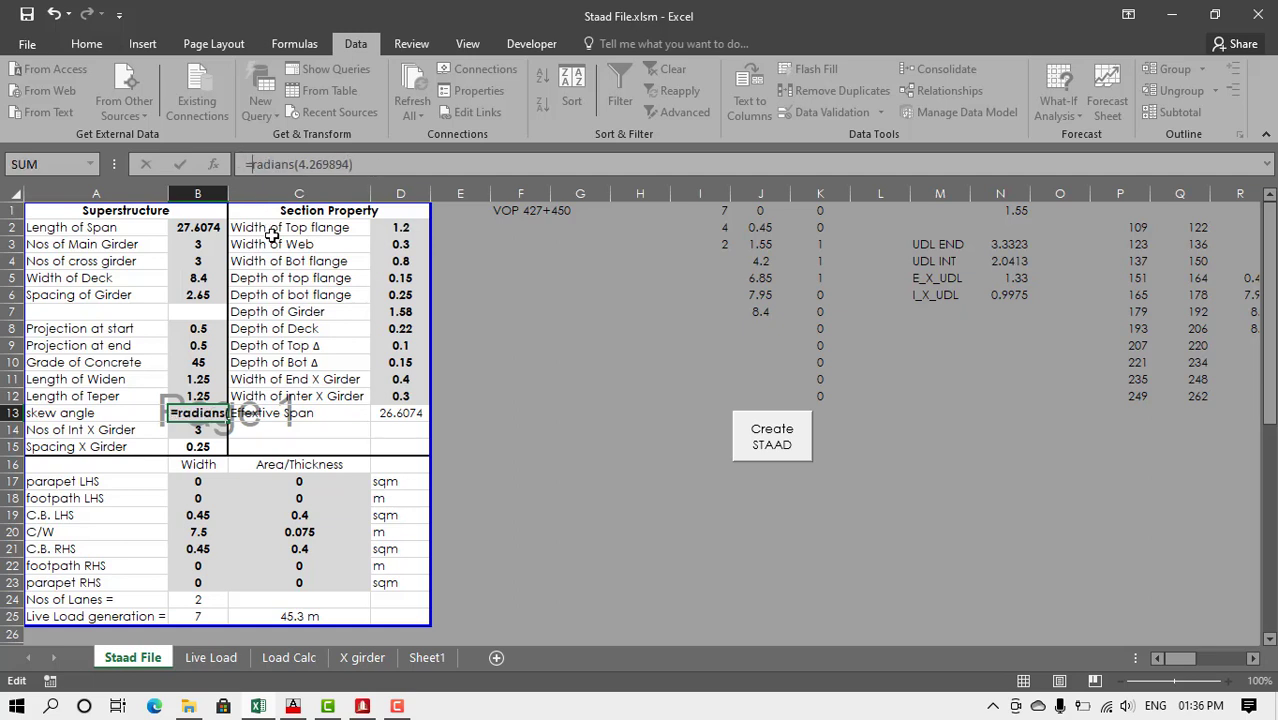
{"action": "key", "text": "Return"}
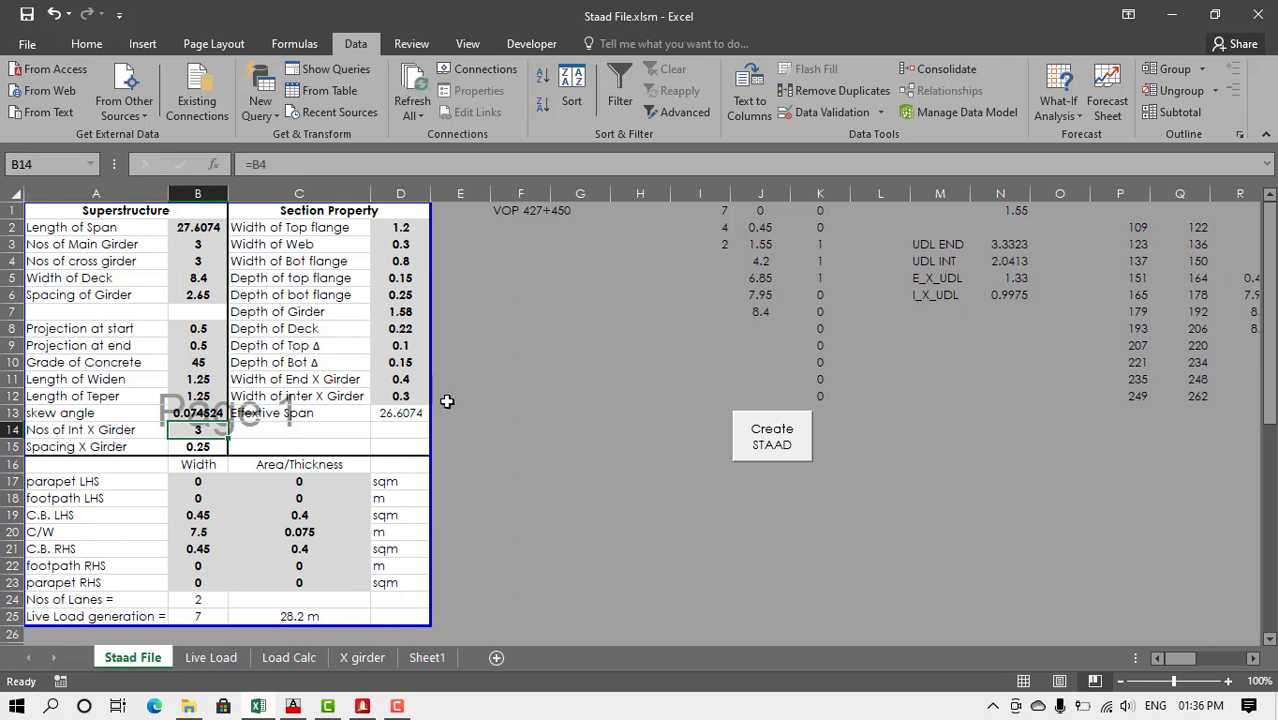
- Run the Create STAAD macro again with the corrected skew angle and view the new nodes in plan in STAAD.Pro
{"action": "left_click", "coordinate": [763, 445]}
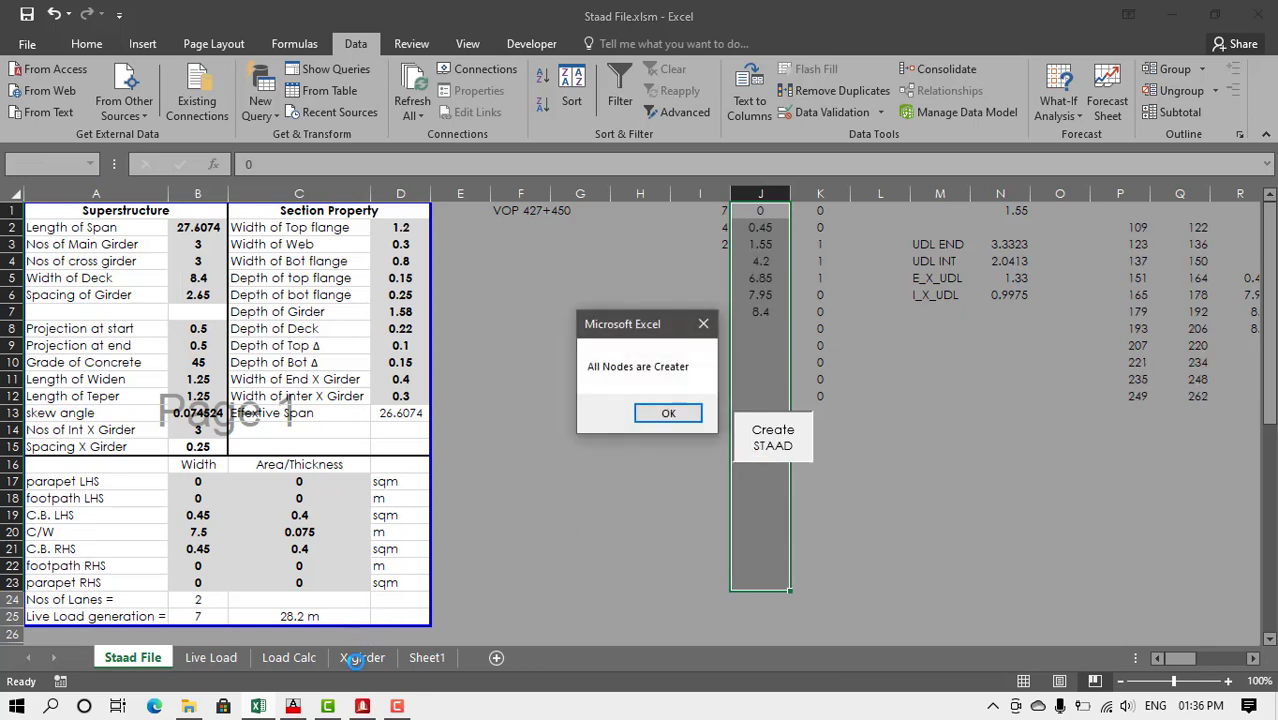
{"action": "left_click", "coordinate": [365, 706]}
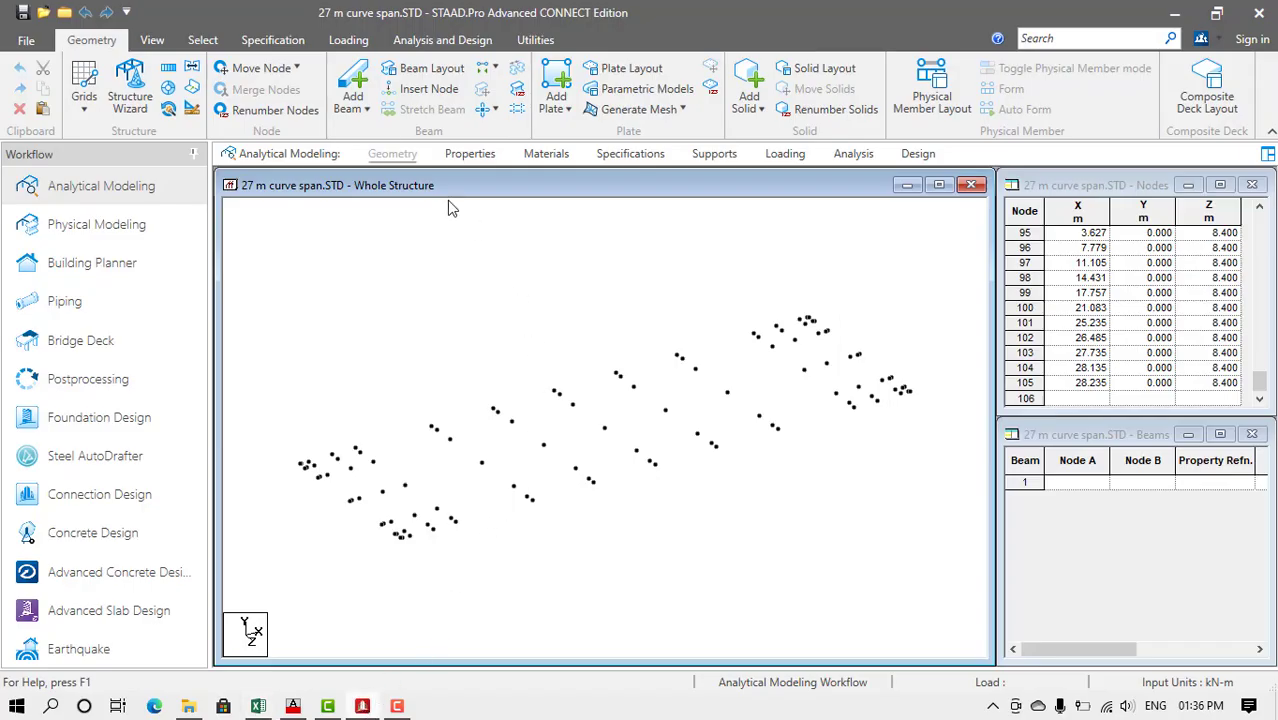
{"action": "left_click", "coordinate": [155, 41]}
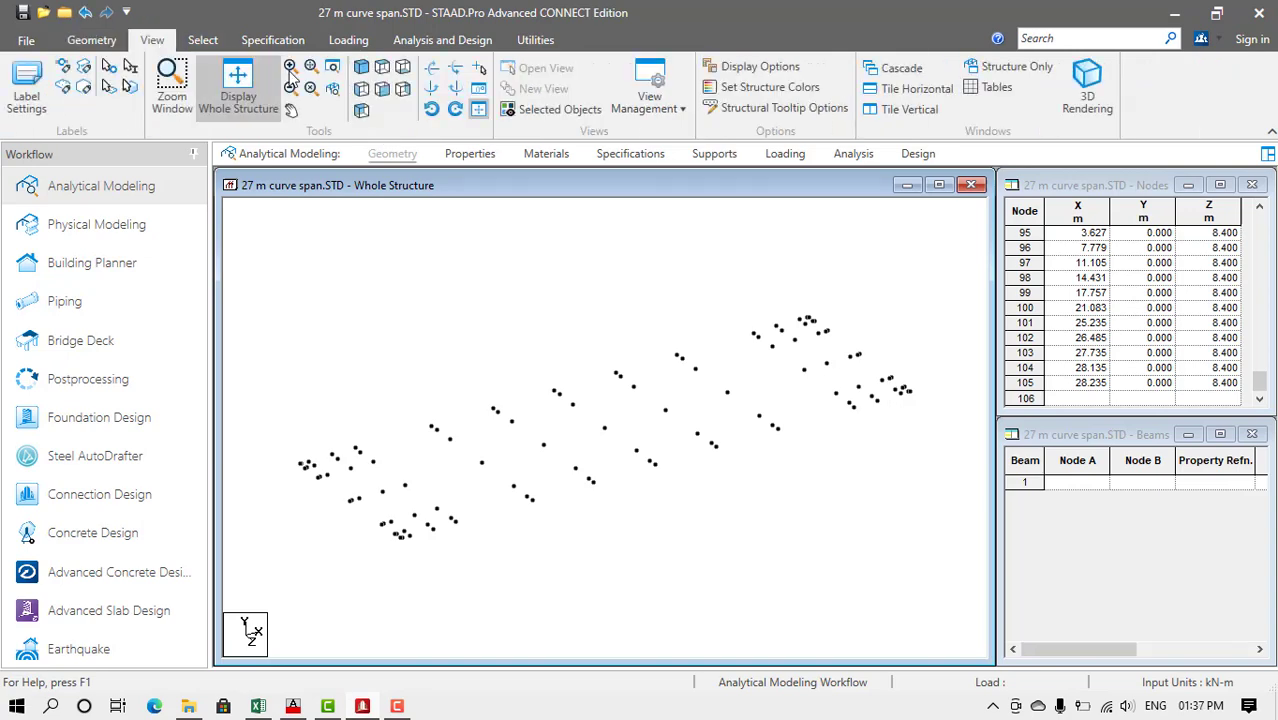
{"action": "left_click", "coordinate": [381, 68]}
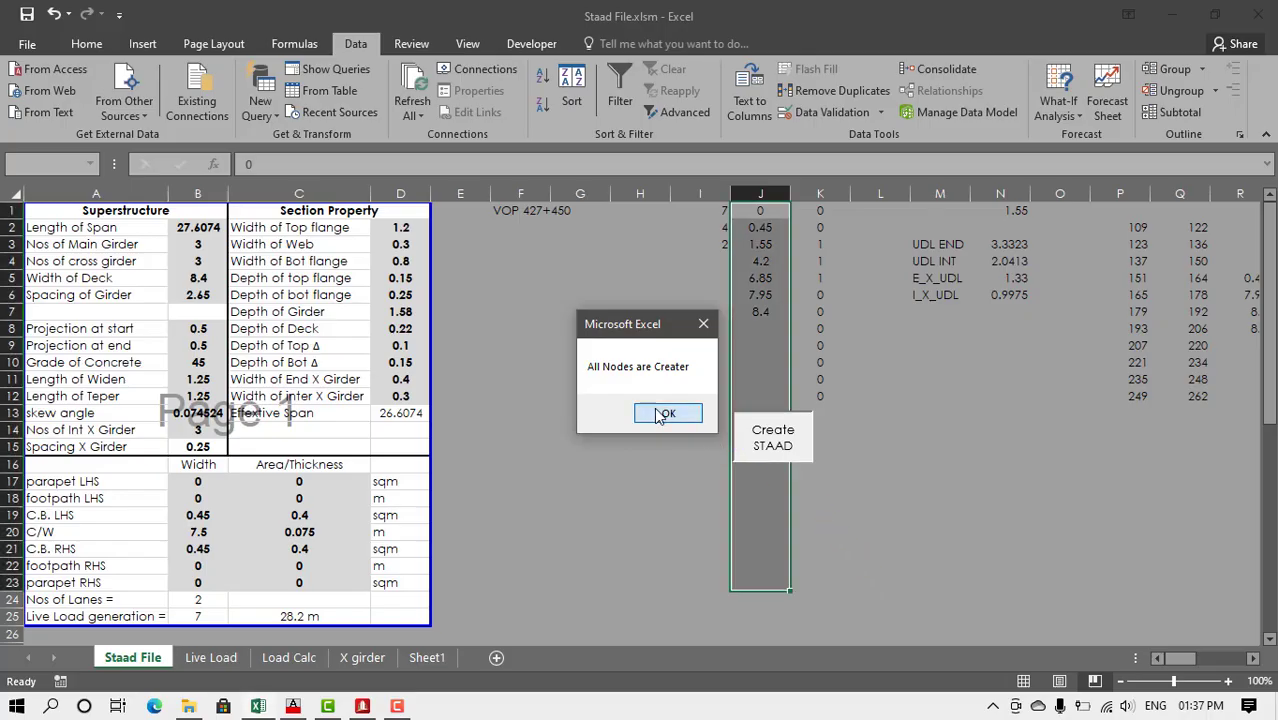
- Continue the macro in Excel to add the beams, check them in STAAD.Pro, and return to Excel
{"action": "left_click", "coordinate": [662, 414]}
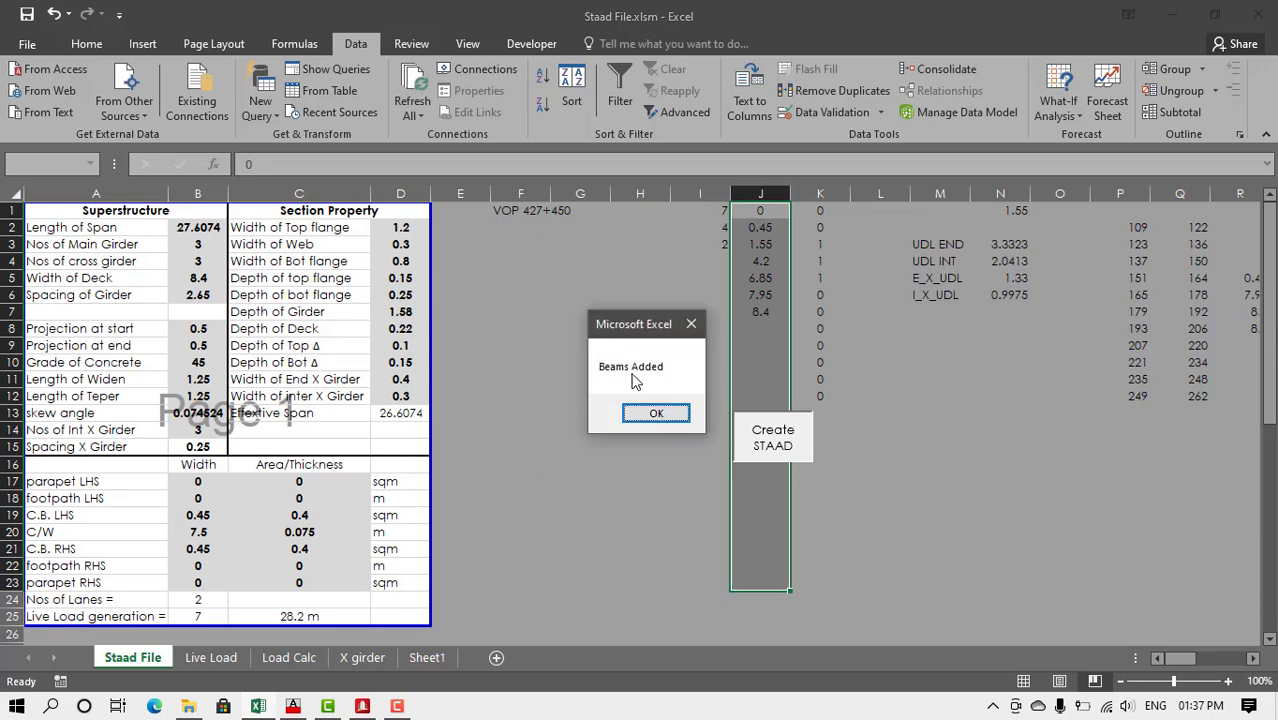
{"action": "key", "text": "alt+Tab"}
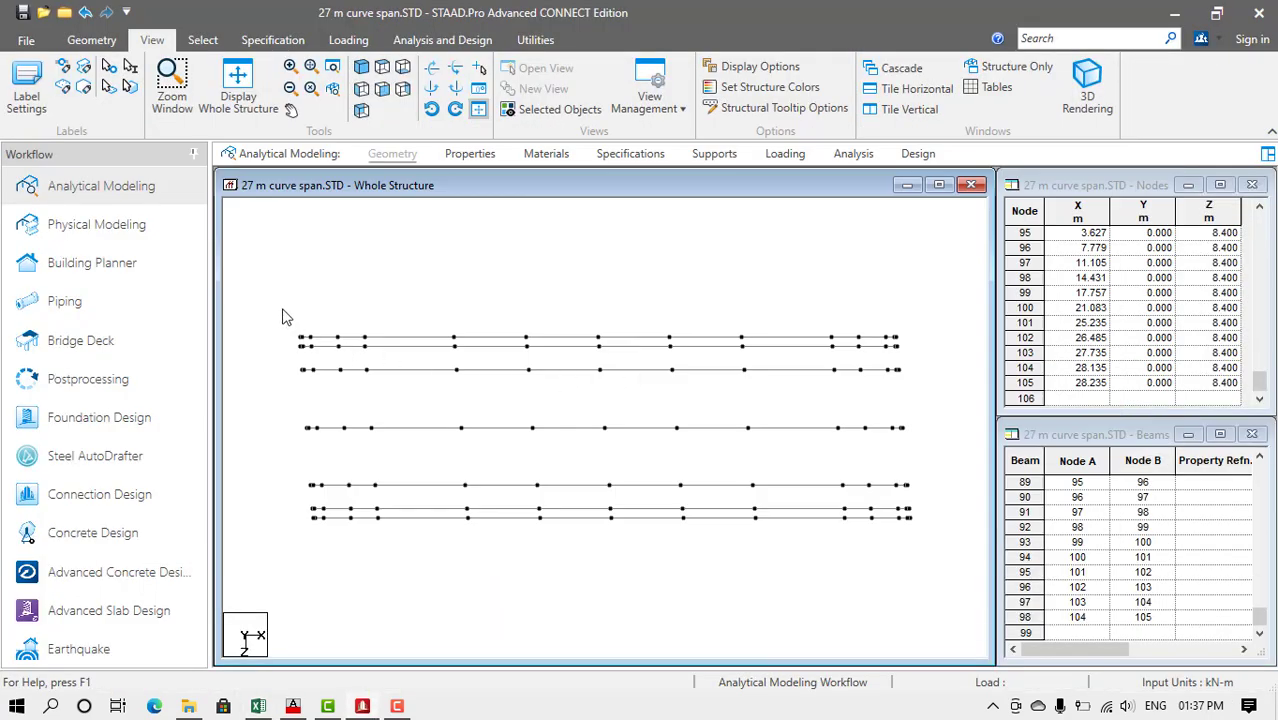
{"action": "key", "text": "alt+Tab"}
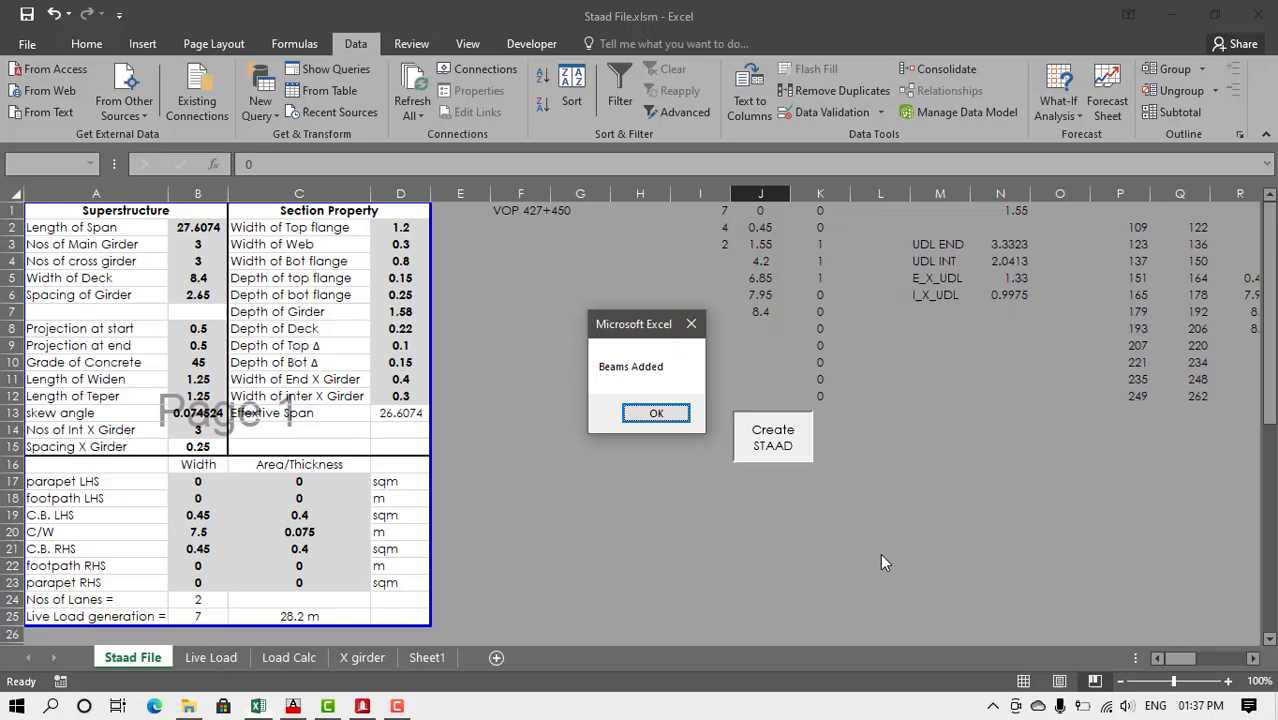
- Continue the macro in Excel to create and assign the section properties, and check the taper and rectangular section assignments in STAAD.Pro
{"action": "left_click", "coordinate": [657, 414]}
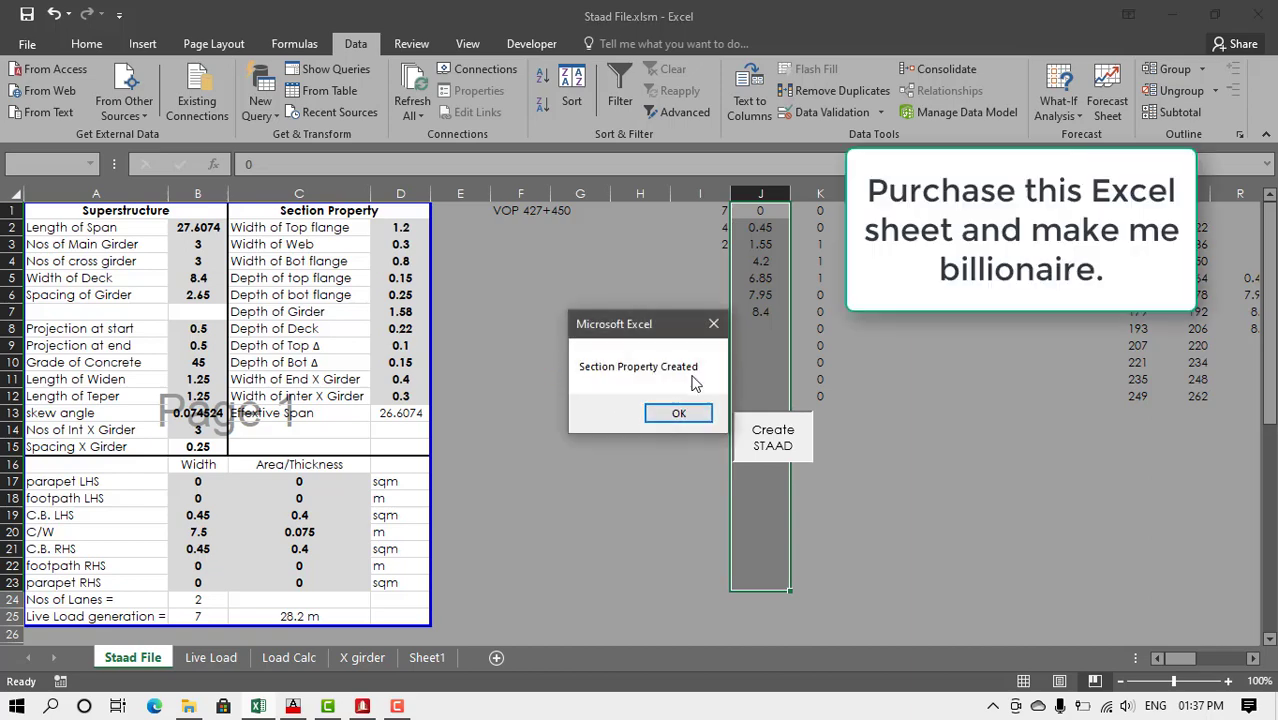
{"action": "left_click", "coordinate": [690, 413]}
{"action": "left_click", "coordinate": [470, 154]}
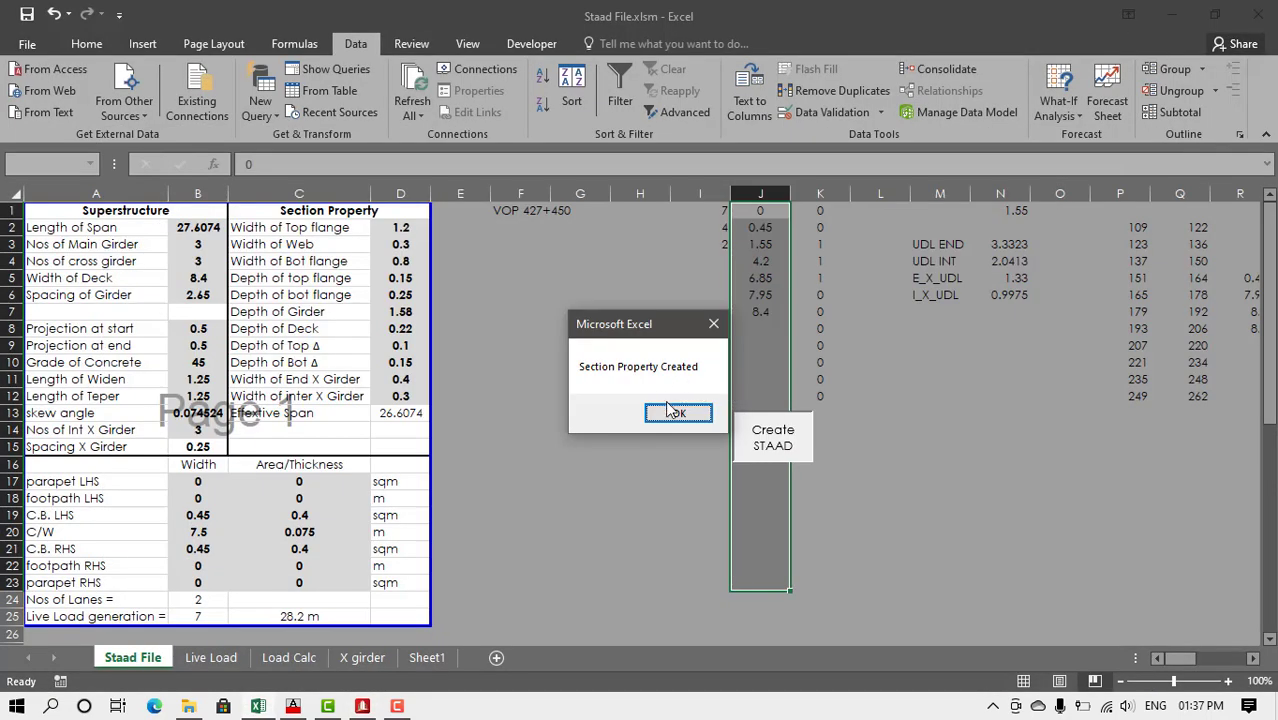
{"action": "left_click", "coordinate": [677, 416]}
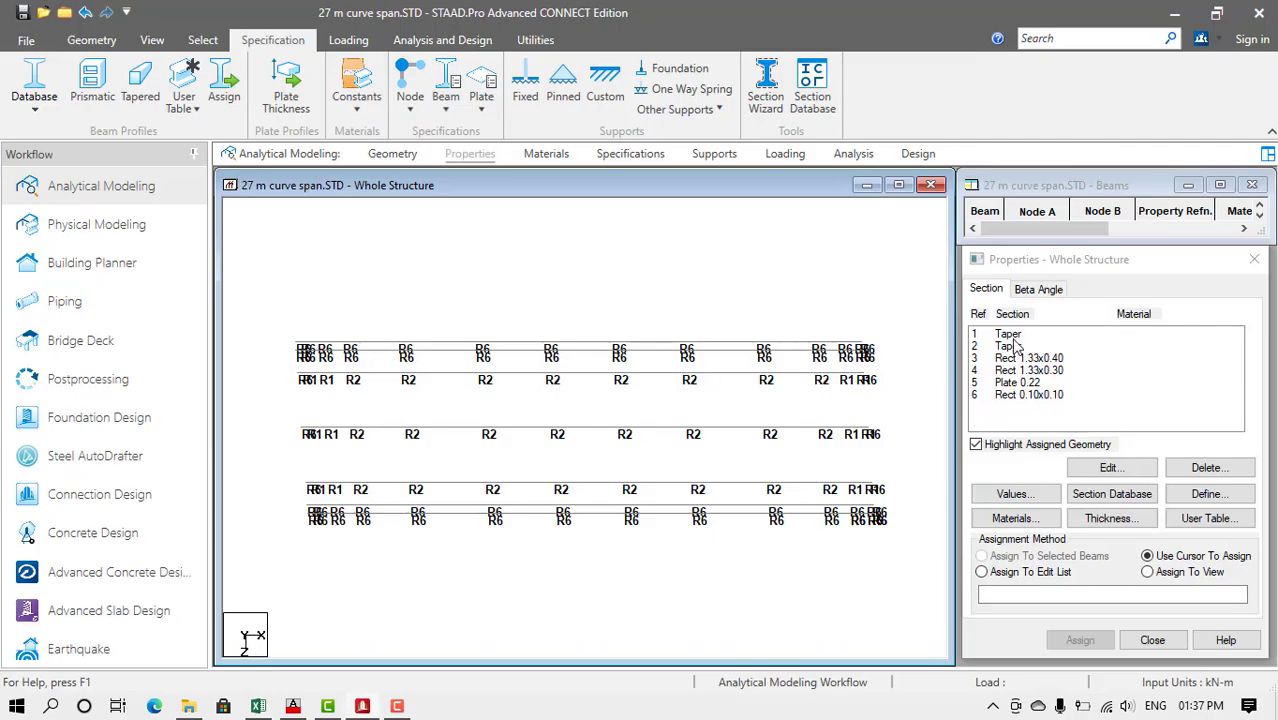
{"action": "left_click", "coordinate": [1012, 337]}
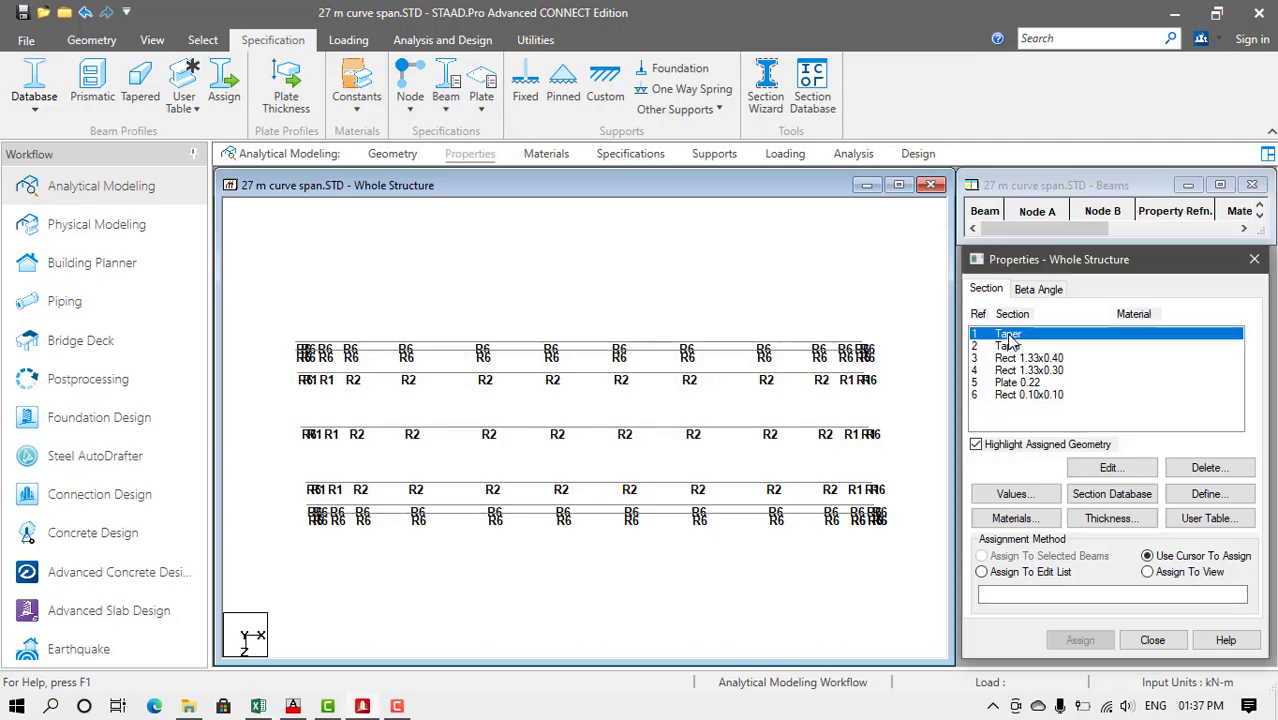
{"action": "left_click", "coordinate": [1005, 357]}
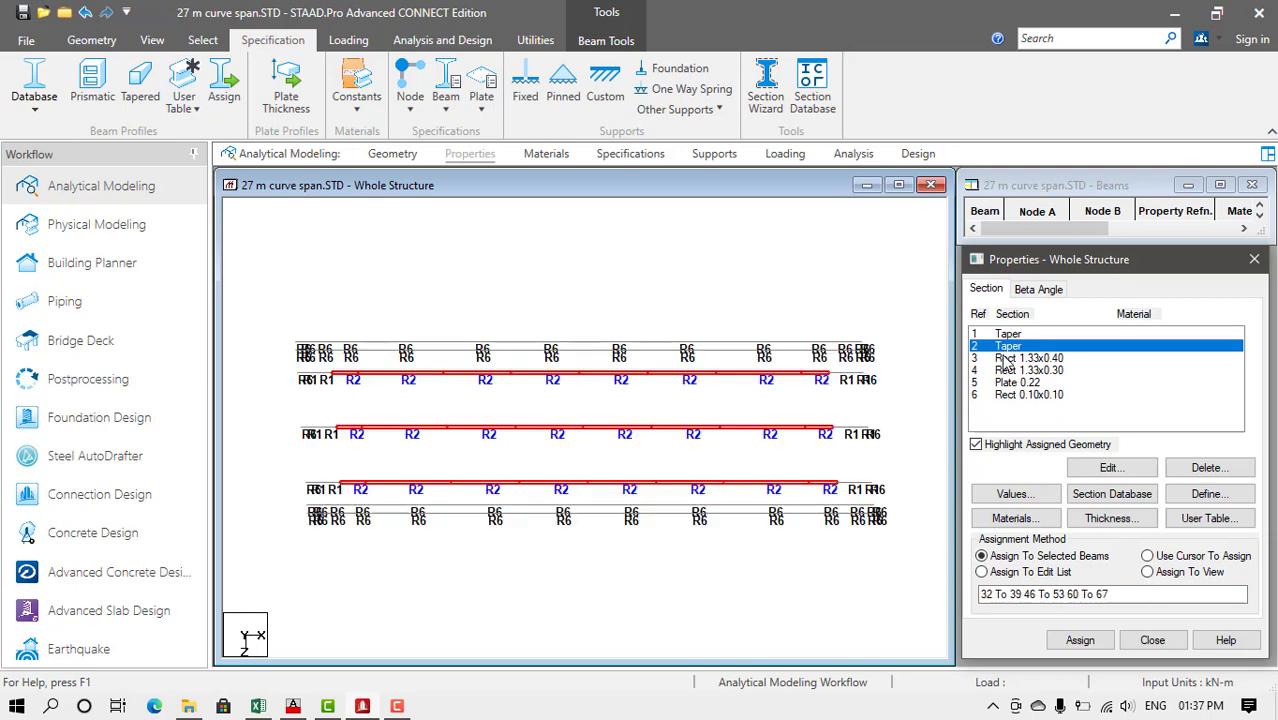
{"action": "left_click", "coordinate": [1007, 371]}
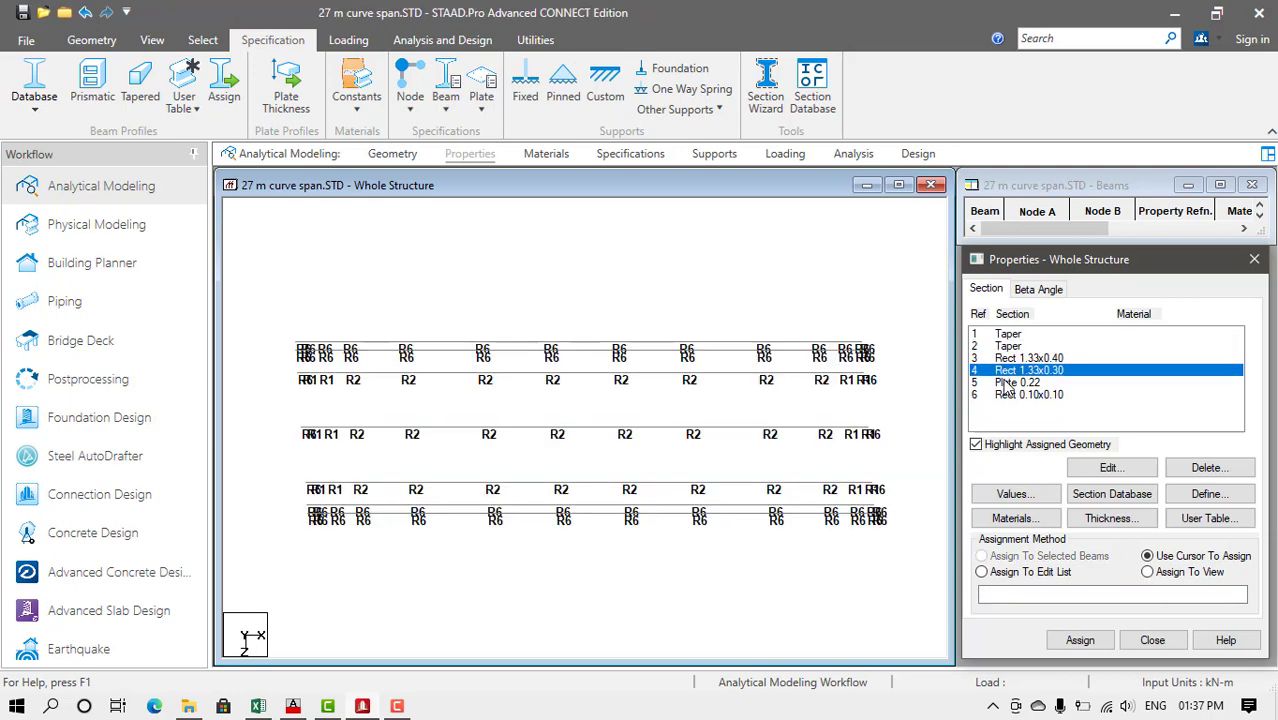
{"action": "left_click", "coordinate": [1010, 394]}
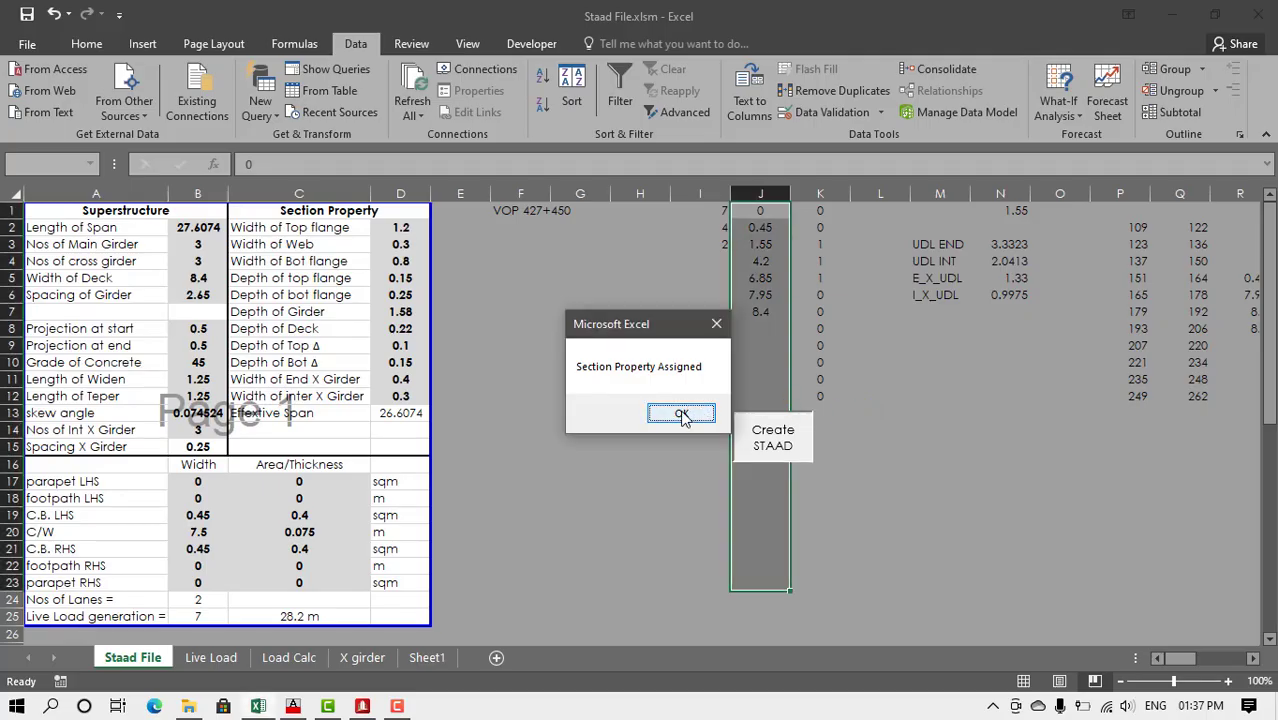
- Continue the macro in Excel to assign the girder loads, and check the load items of case 1: Girder in an isometric view in STAAD.Pro
{"action": "left_click", "coordinate": [706, 411]}
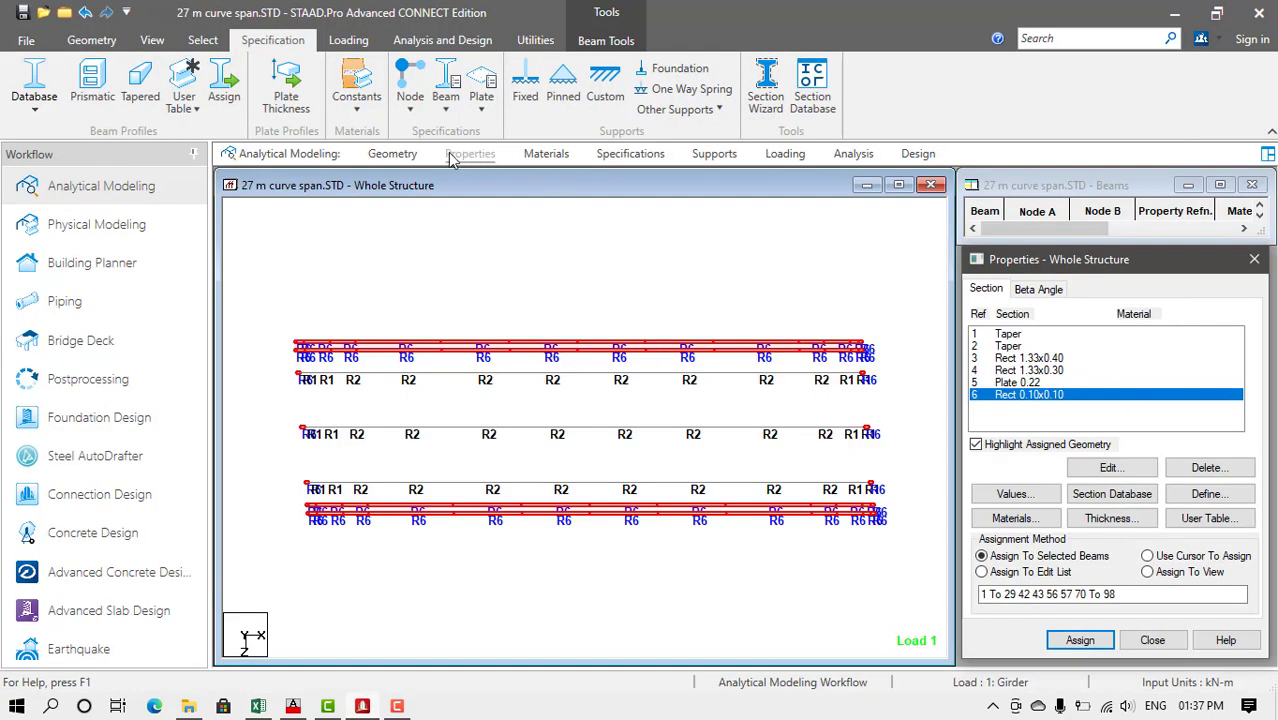
{"action": "left_click", "coordinate": [786, 155]}
{"action": "left_click", "coordinate": [974, 222]}
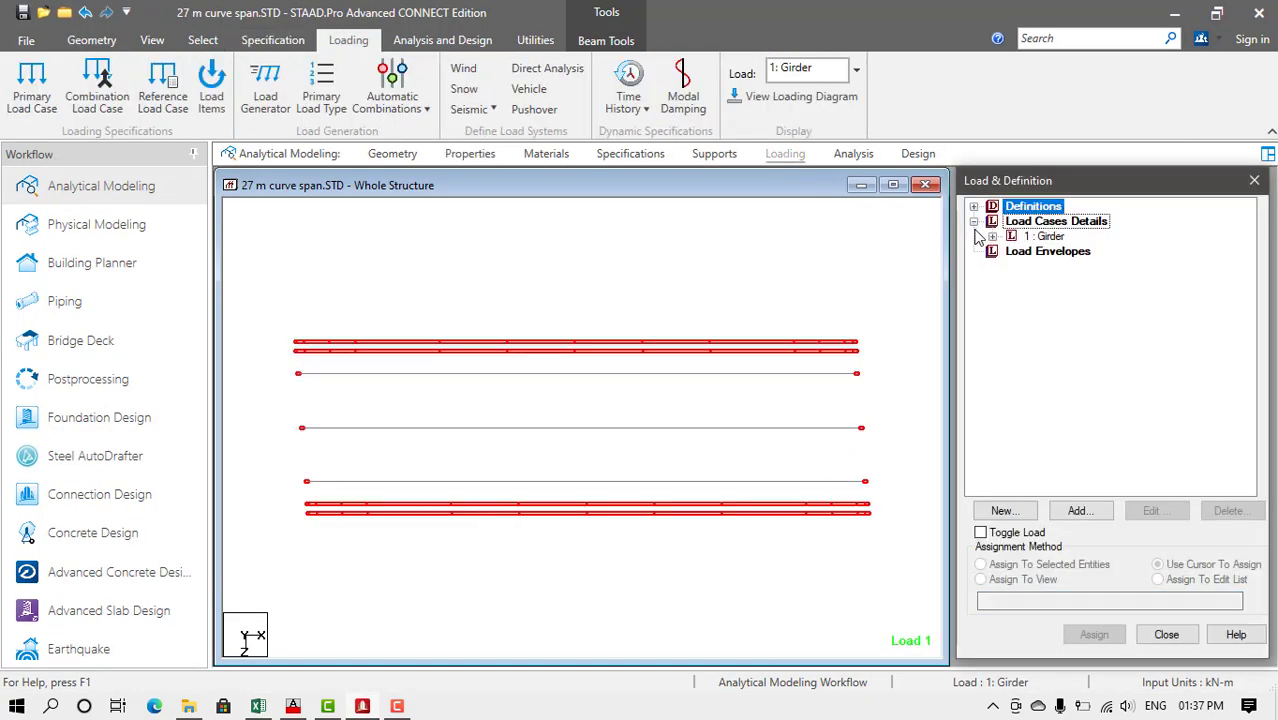
{"action": "left_click", "coordinate": [992, 237]}
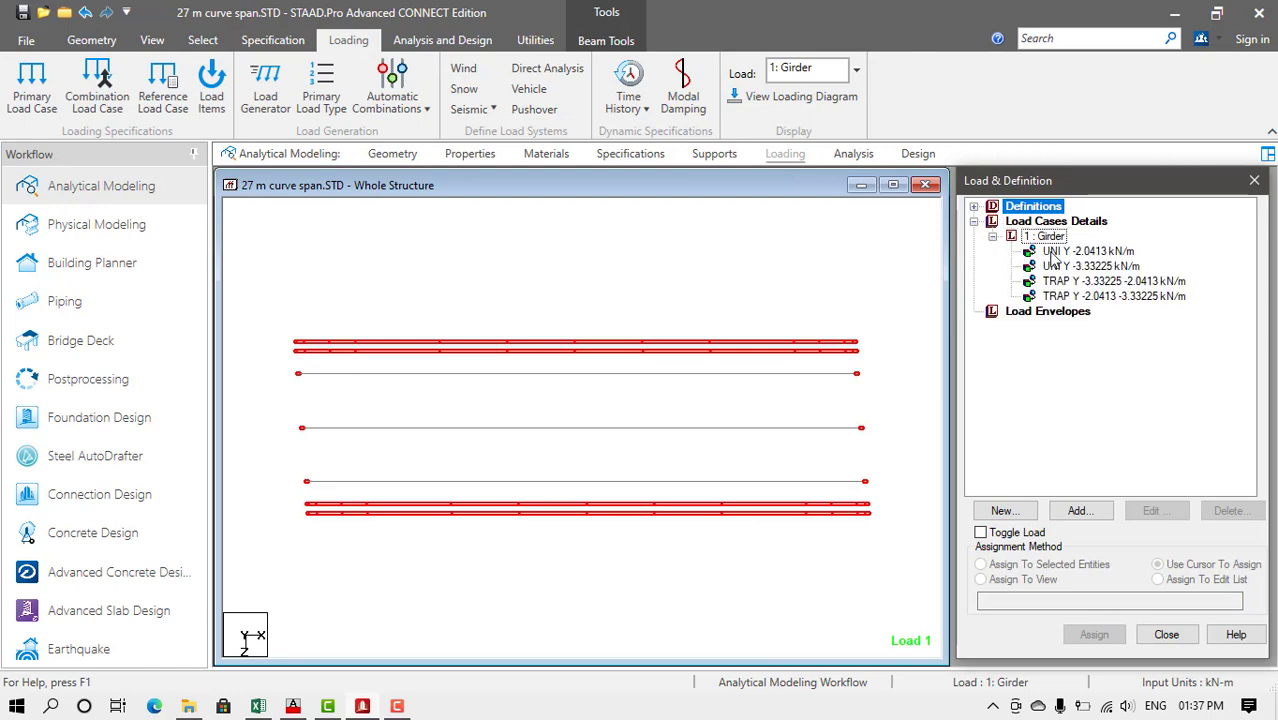
{"action": "left_click", "coordinate": [1052, 254]}
{"action": "left_click", "coordinate": [810, 291]}
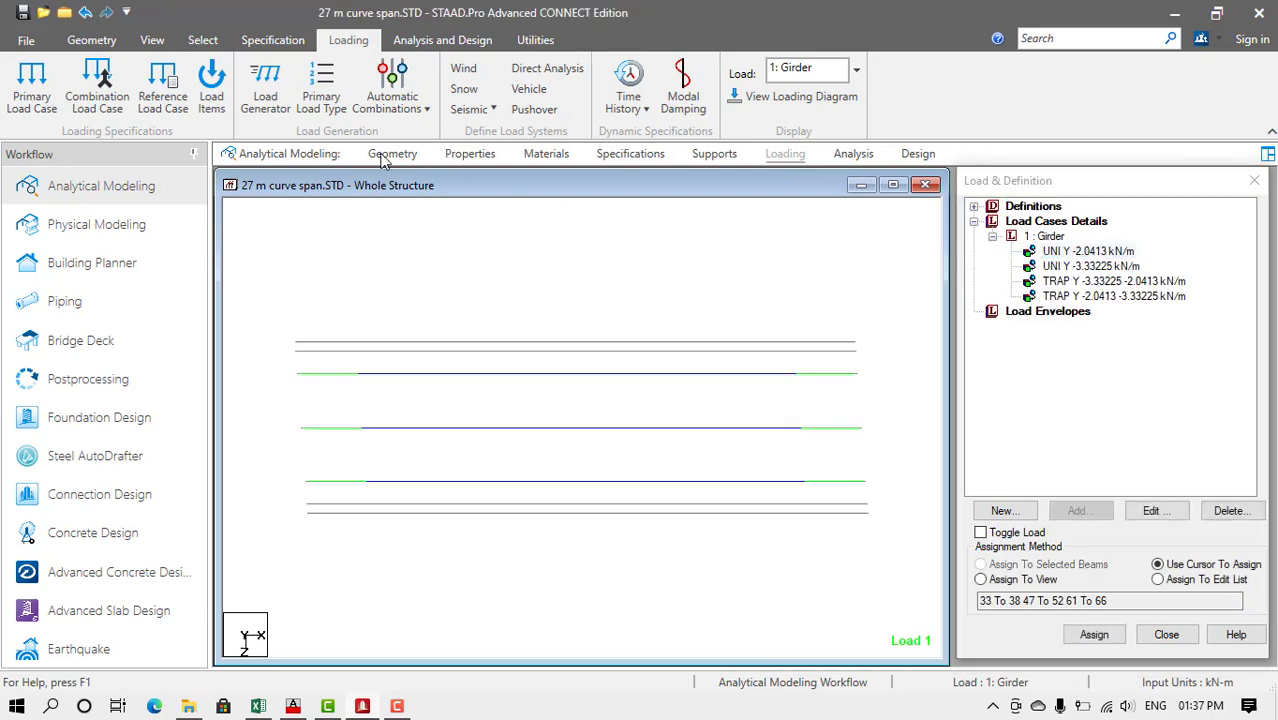
{"action": "left_click", "coordinate": [152, 40]}
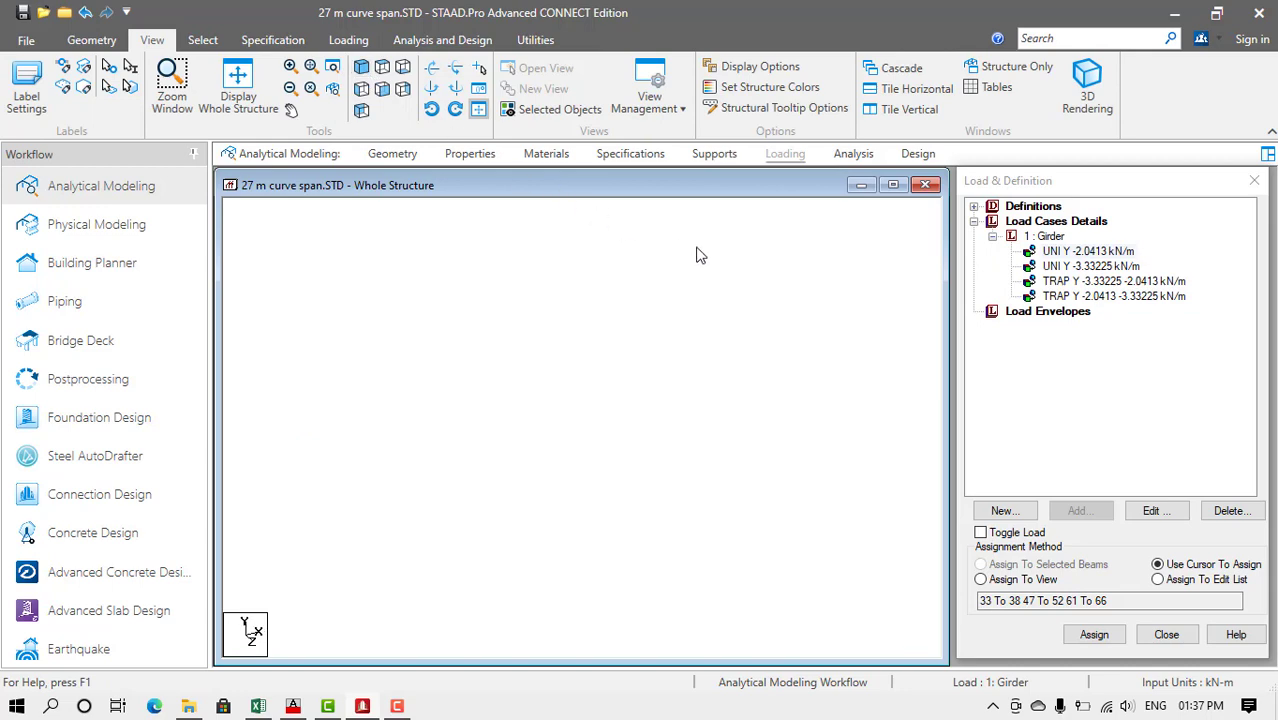
{"action": "left_click", "coordinate": [1072, 267]}
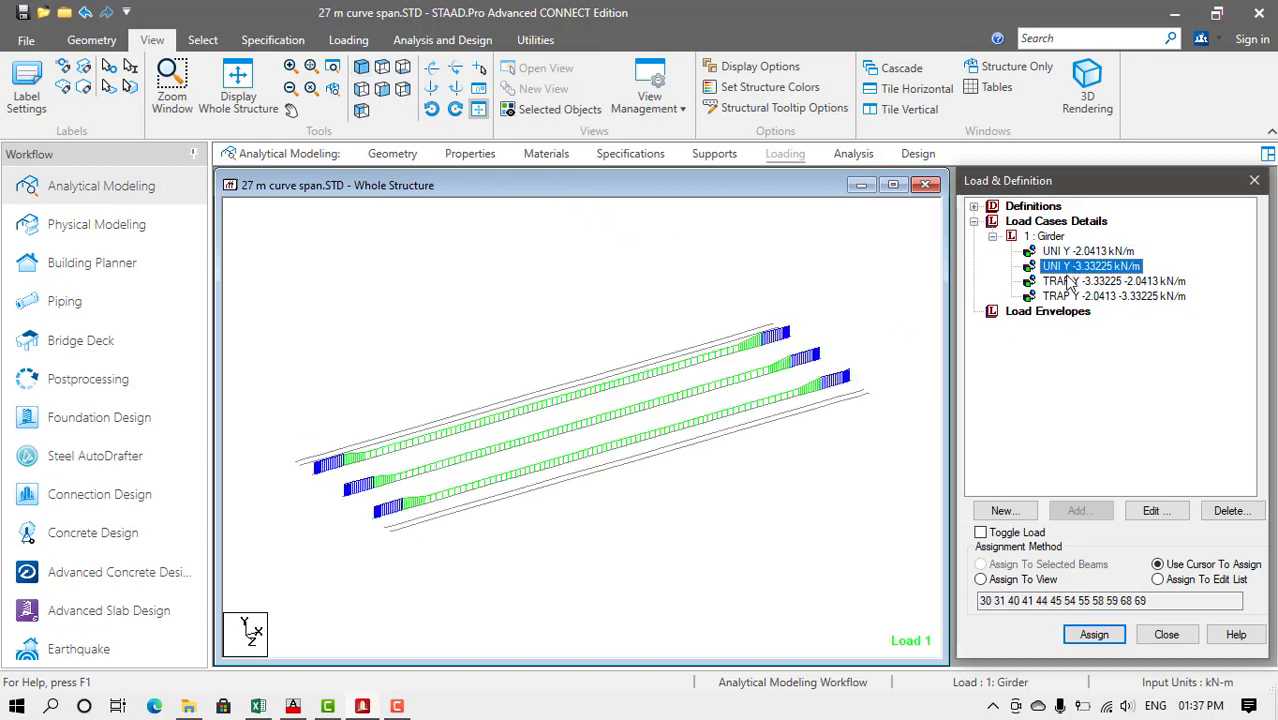
{"action": "left_click", "coordinate": [1068, 281]}
{"action": "left_click", "coordinate": [1072, 296]}
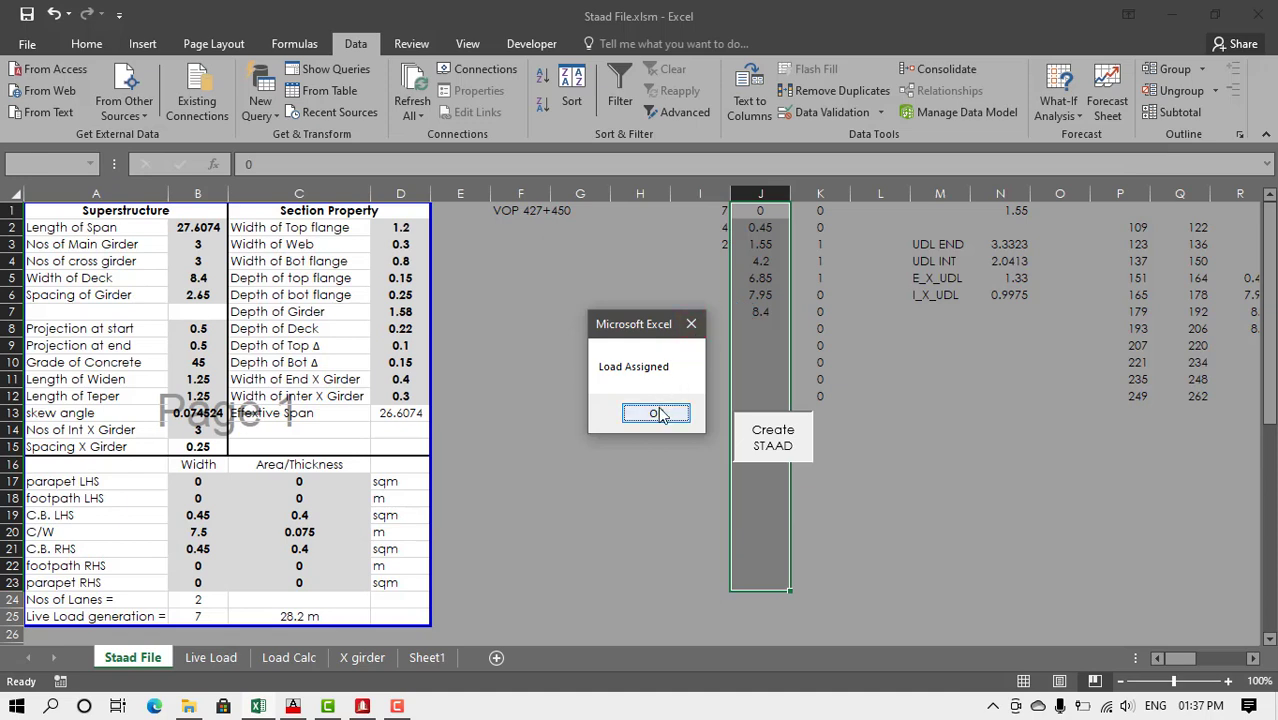
- Continue the macro in Excel to add the deck slab plates, check the Plate 0.22 property in STAAD.Pro, and return to Excel
{"action": "left_click", "coordinate": [656, 410]}
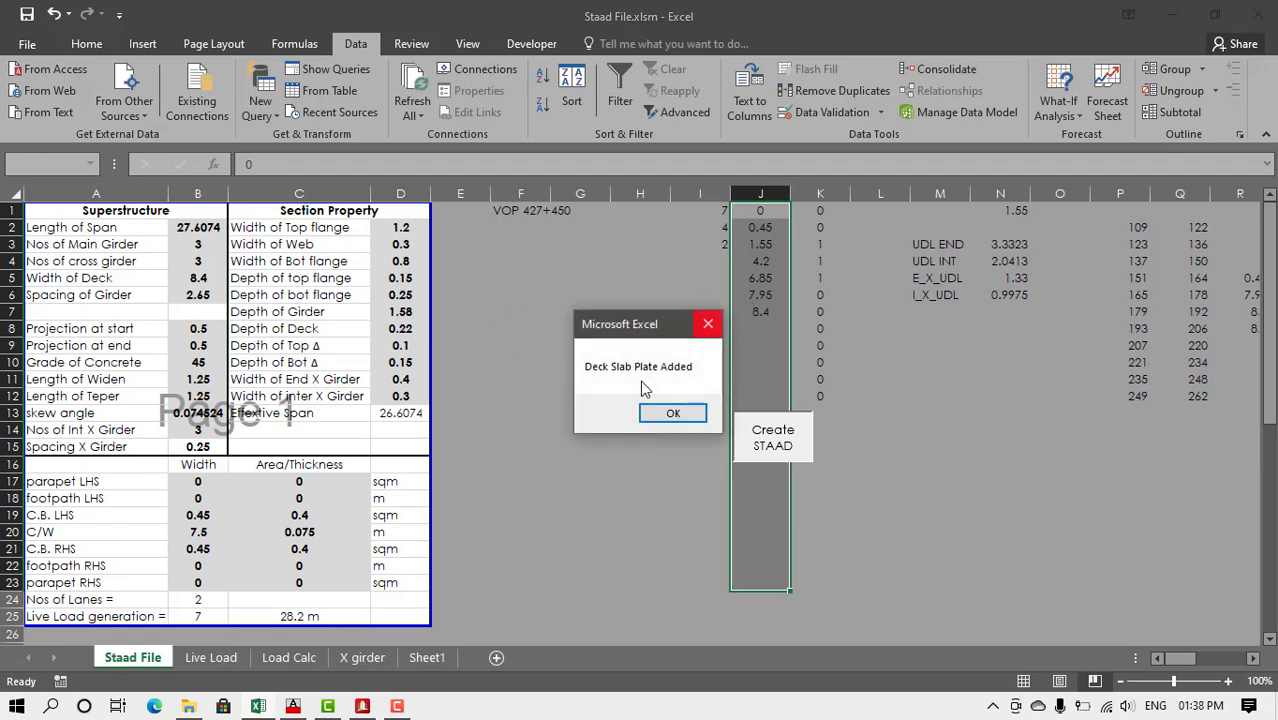
{"action": "key", "text": "Return"}
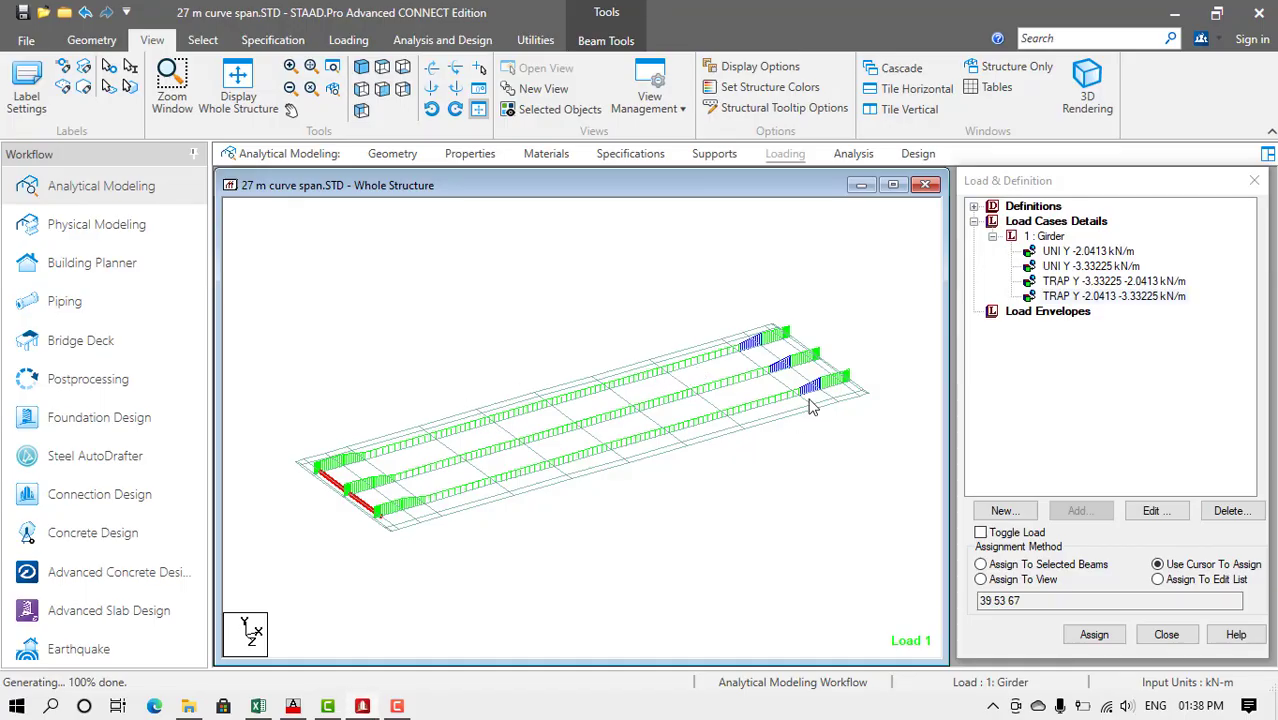
{"action": "left_click", "coordinate": [470, 155]}
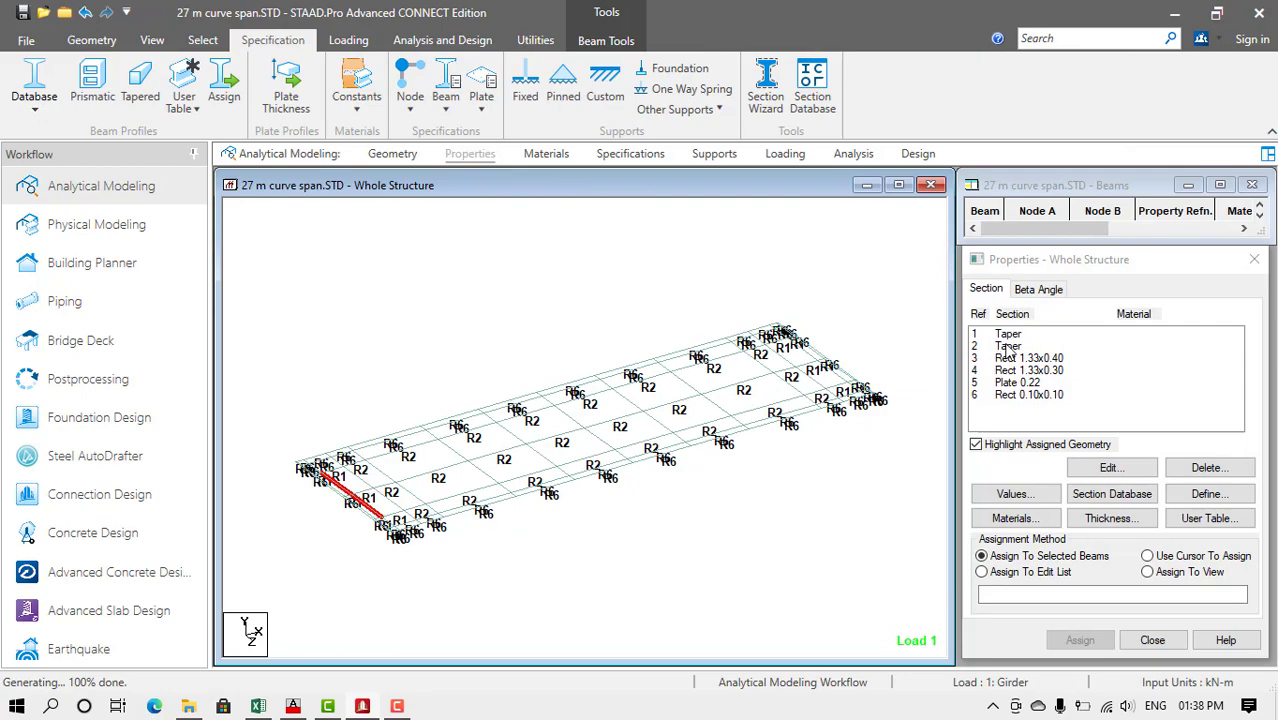
{"action": "left_click", "coordinate": [1013, 388]}
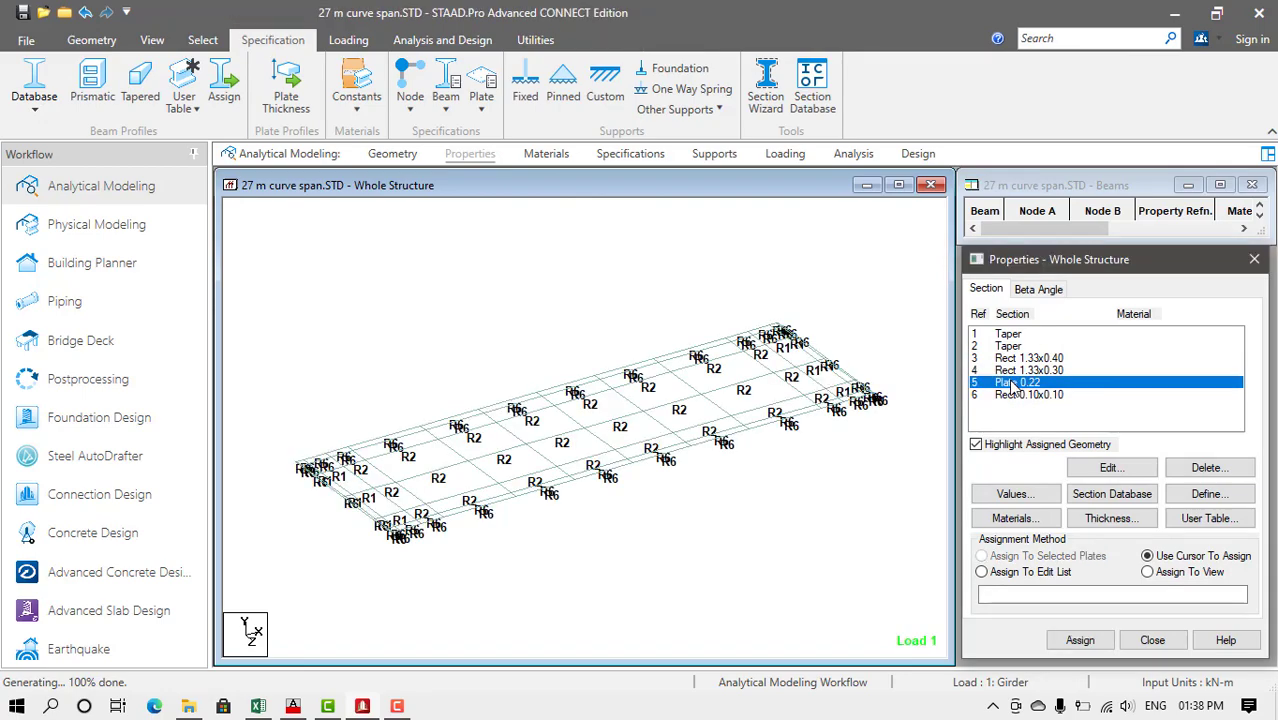
{"action": "key", "text": "alt+Tab"}
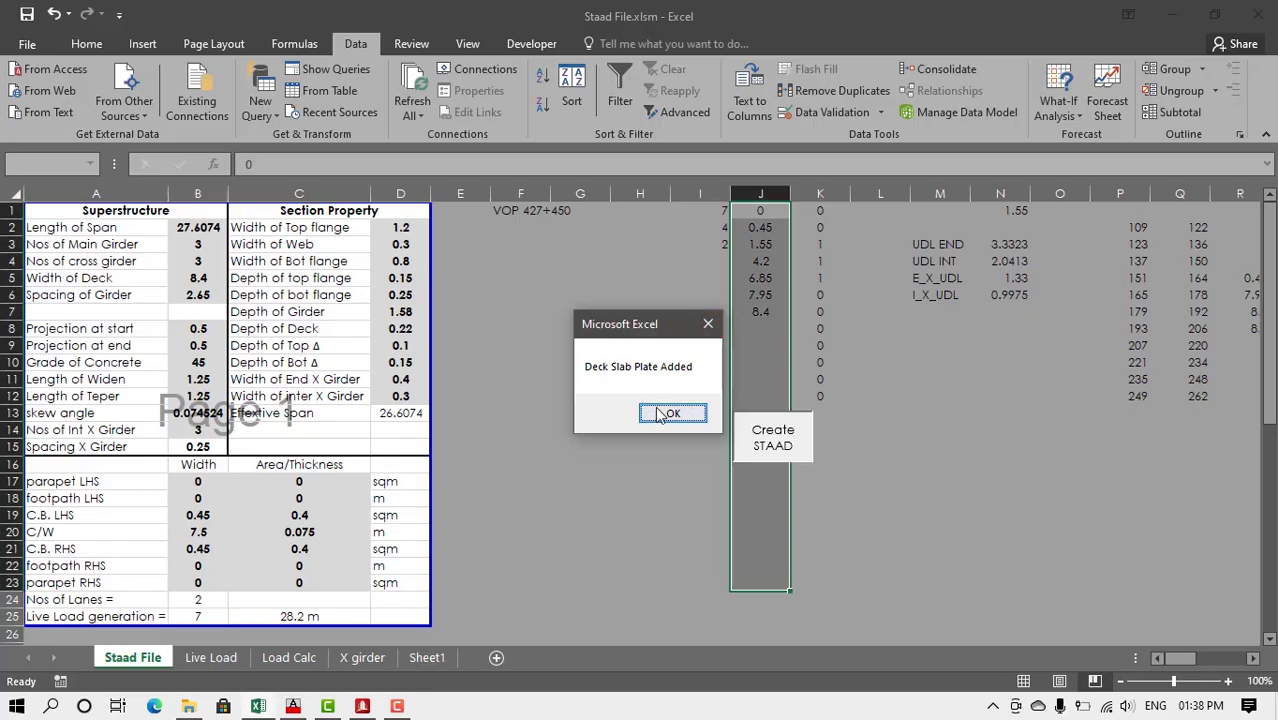
- Continue the macro to assign the cross girder properties, check Rect 1.33x0.40 and Rect 1.33x0.30 in STAAD.Pro, and return to Excel
{"action": "left_click", "coordinate": [668, 414]}
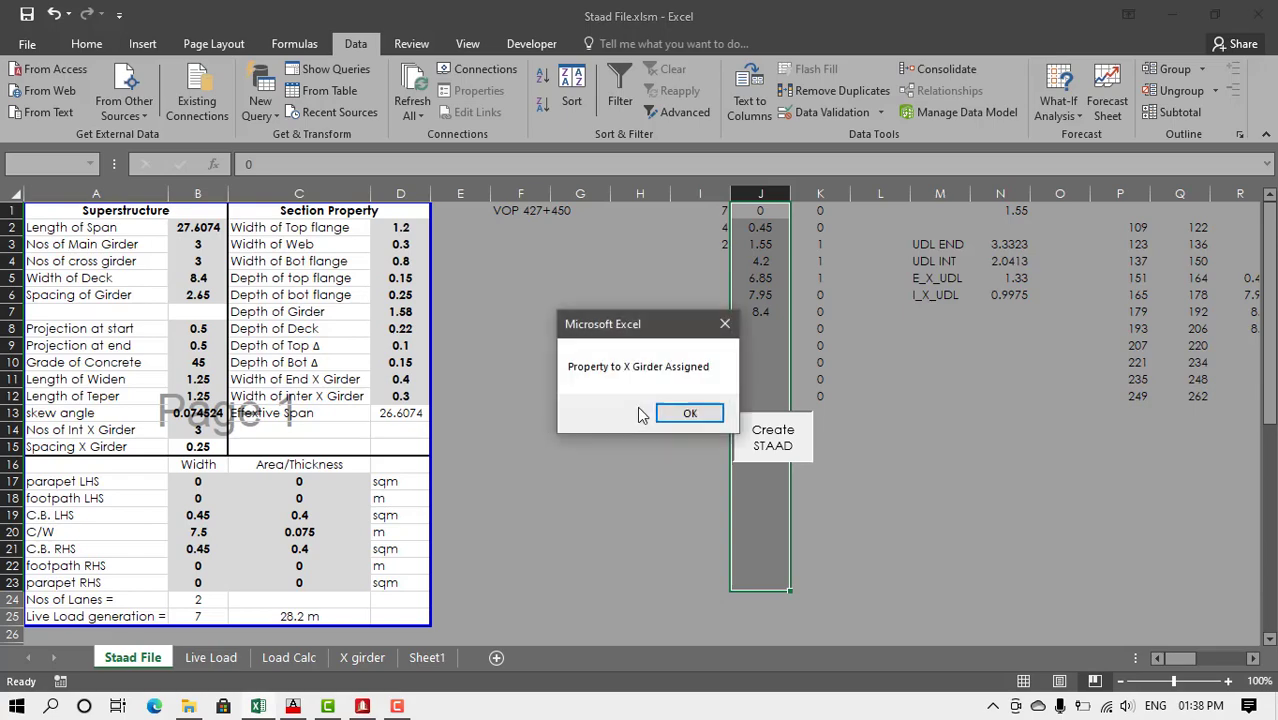
{"action": "left_click", "coordinate": [689, 413]}
{"action": "key", "text": "alt+Tab"}
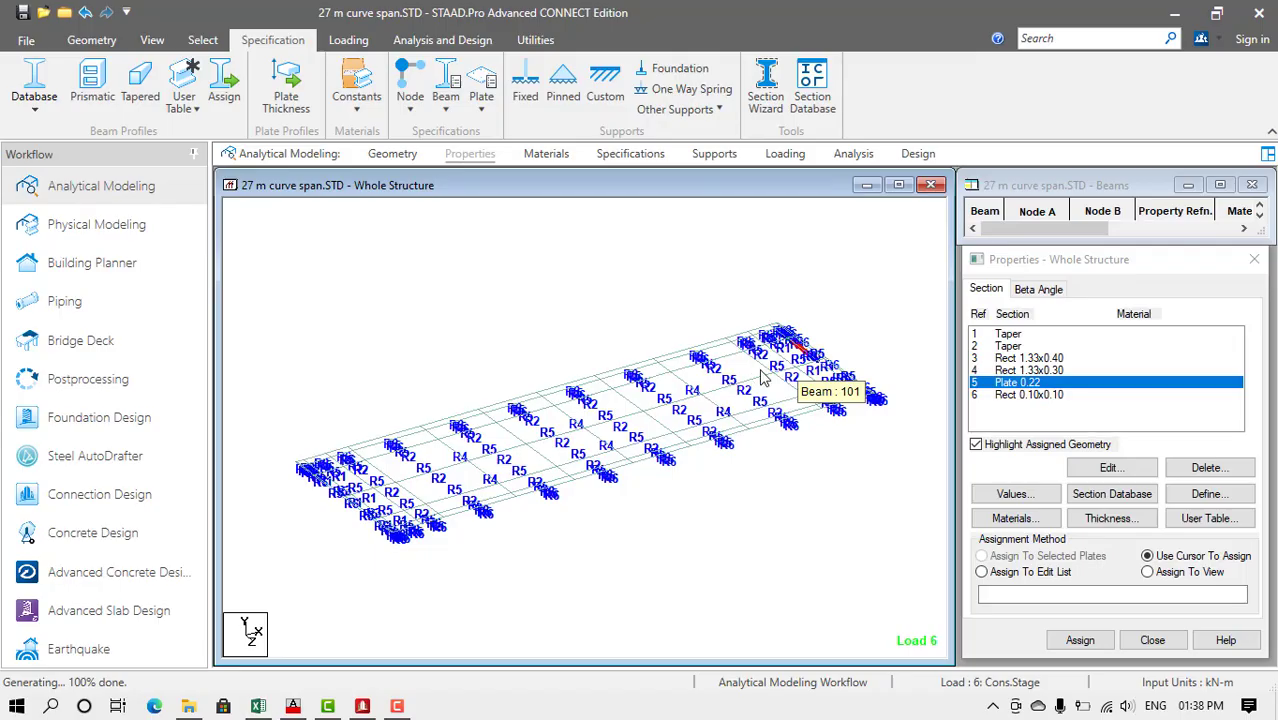
{"action": "left_click", "coordinate": [1013, 359]}
{"action": "left_click", "coordinate": [1015, 371]}
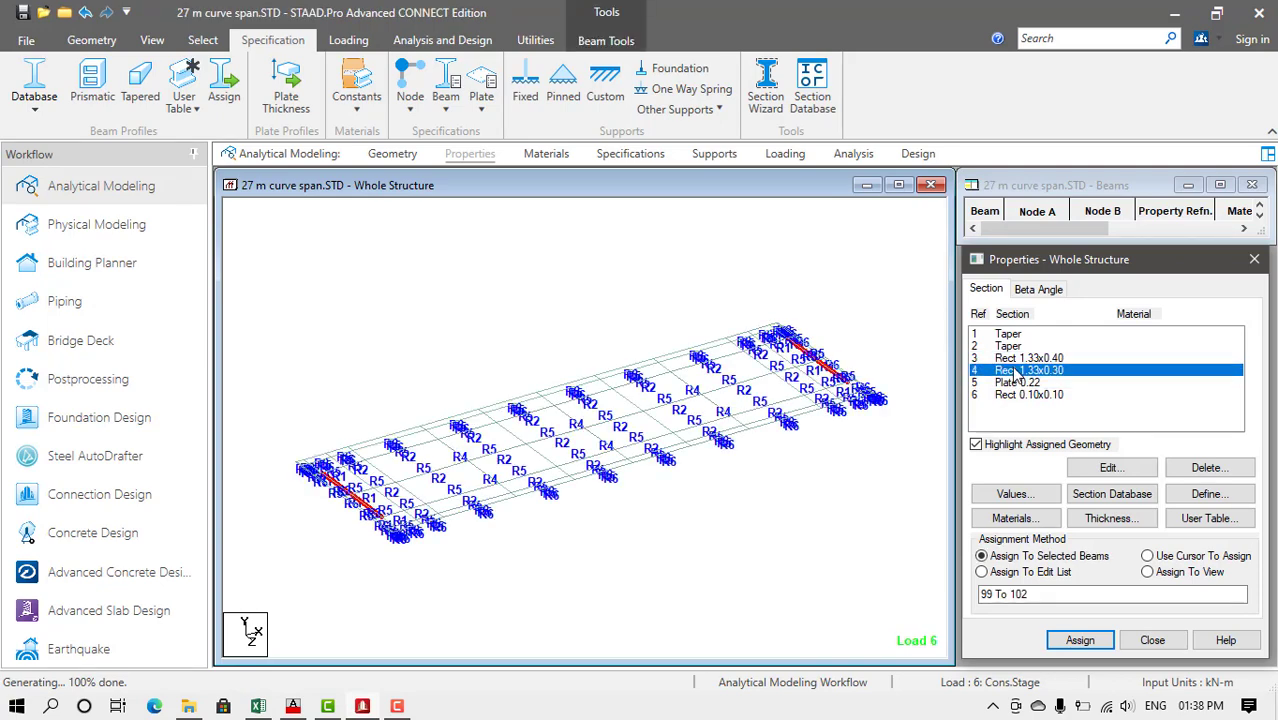
{"action": "double_click", "coordinate": [1015, 371]}
{"action": "left_click", "coordinate": [830, 582]}
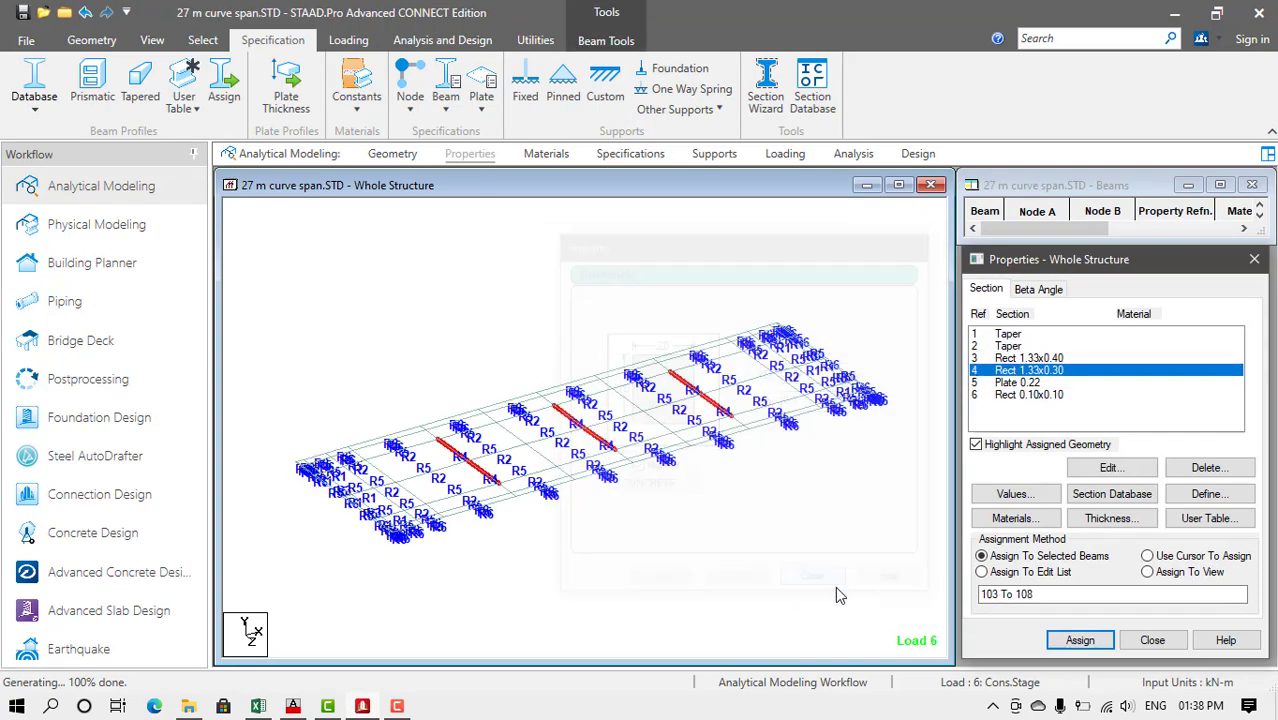
{"action": "key", "text": "alt+Tab"}
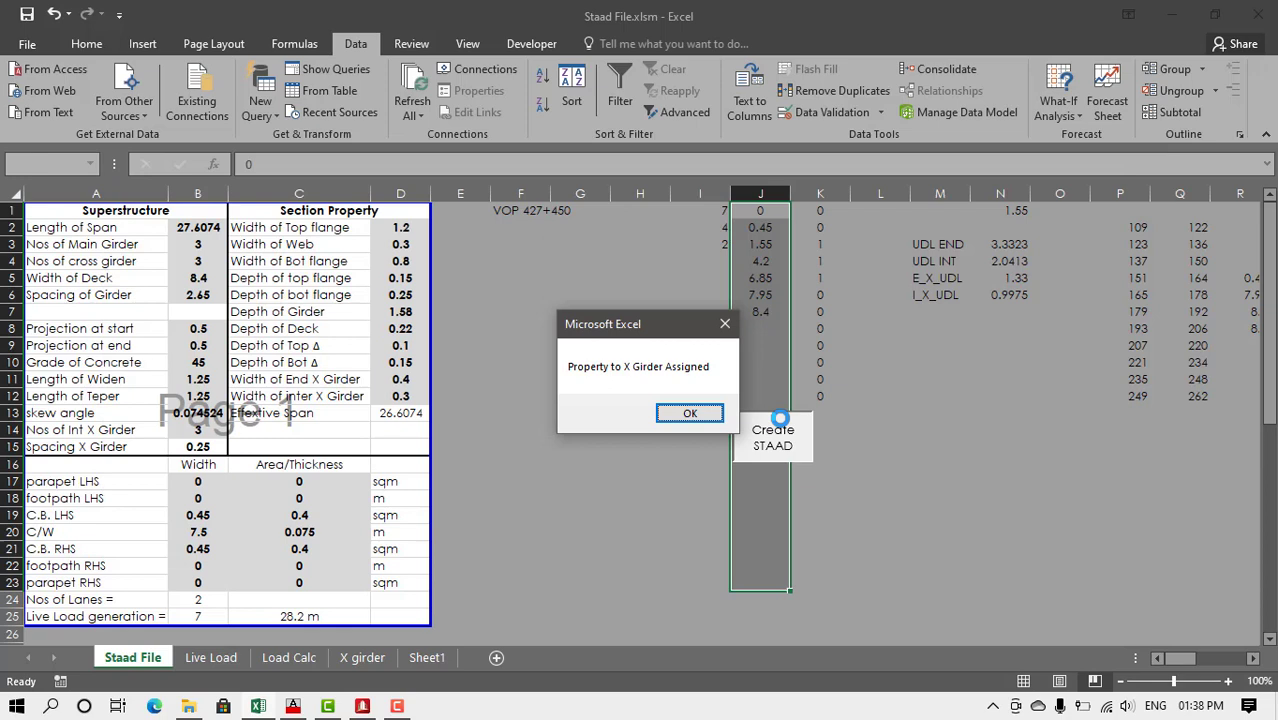
- Finish the macro in Excel by assigning the supports, then switch to STAAD.Pro and clear the beam selection
{"action": "left_click", "coordinate": [685, 410]}
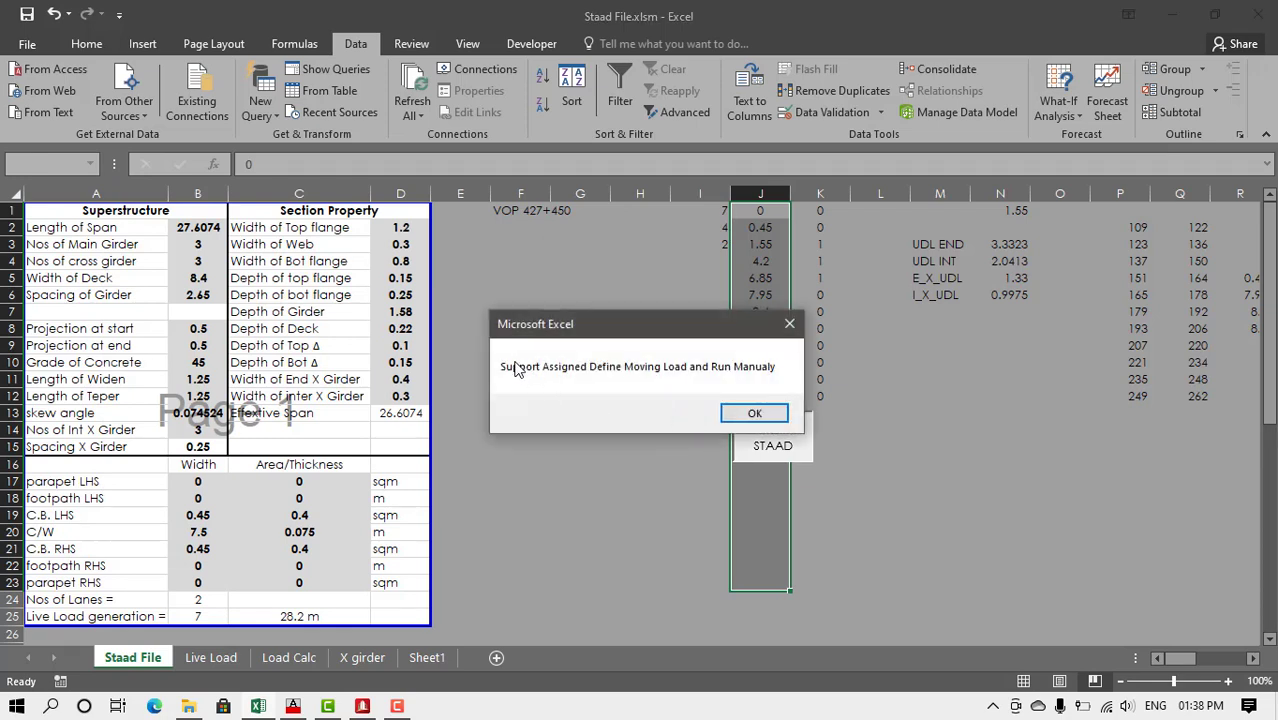
{"action": "left_click", "coordinate": [753, 415]}
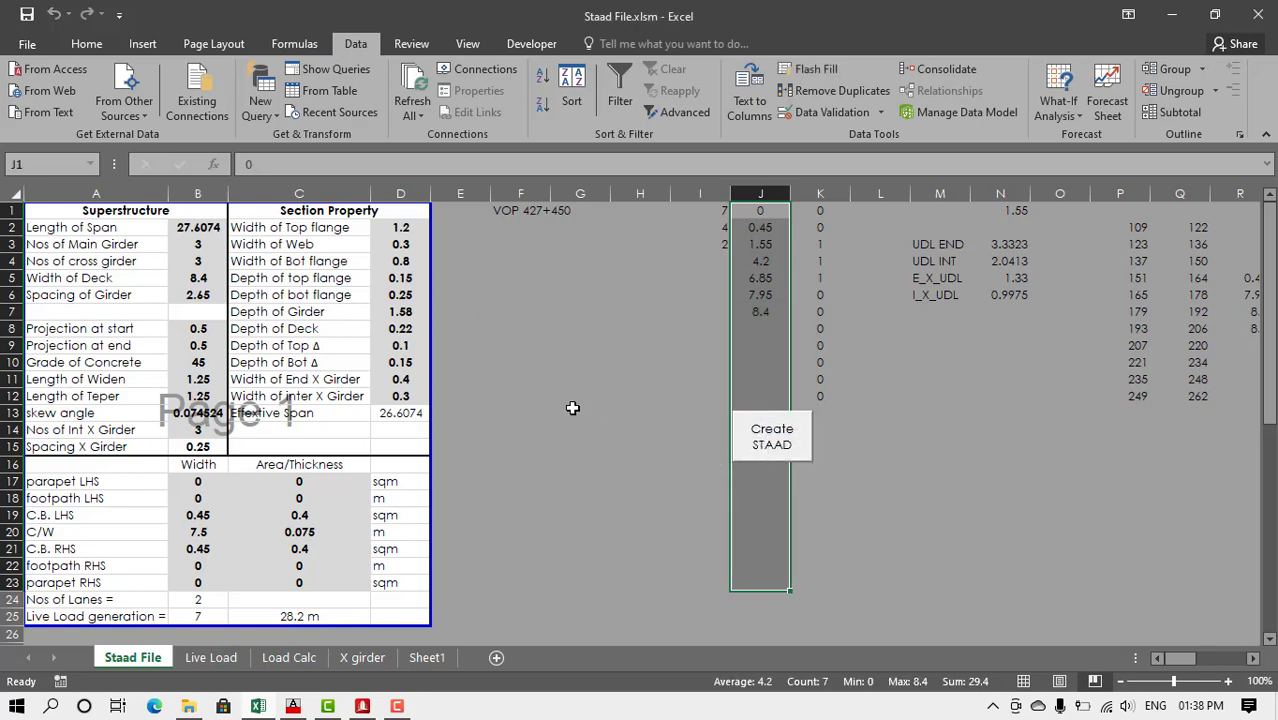
{"action": "left_click", "coordinate": [572, 408]}
{"action": "key", "text": "alt+Tab"}
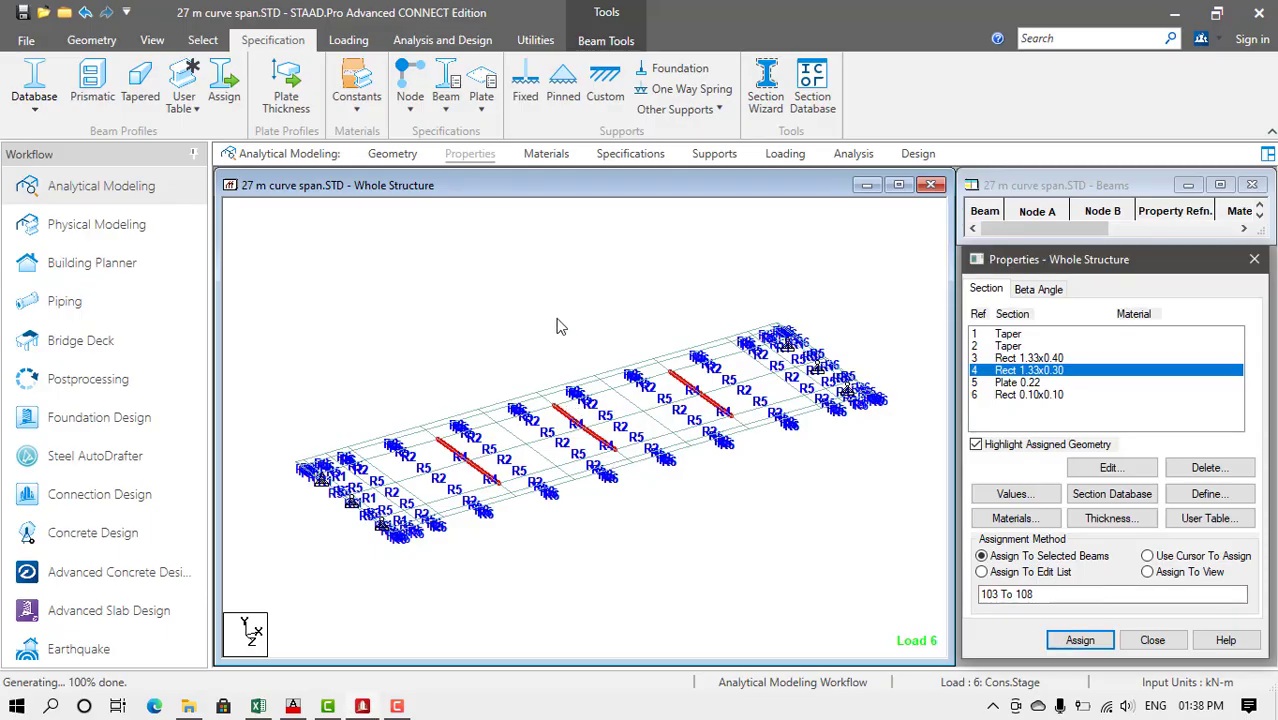
{"action": "left_click", "coordinate": [557, 319]}
- Open the load case details and examine each uniform and trapezoidal load item of case 1: Girder on the model
{"action": "left_click", "coordinate": [785, 153]}
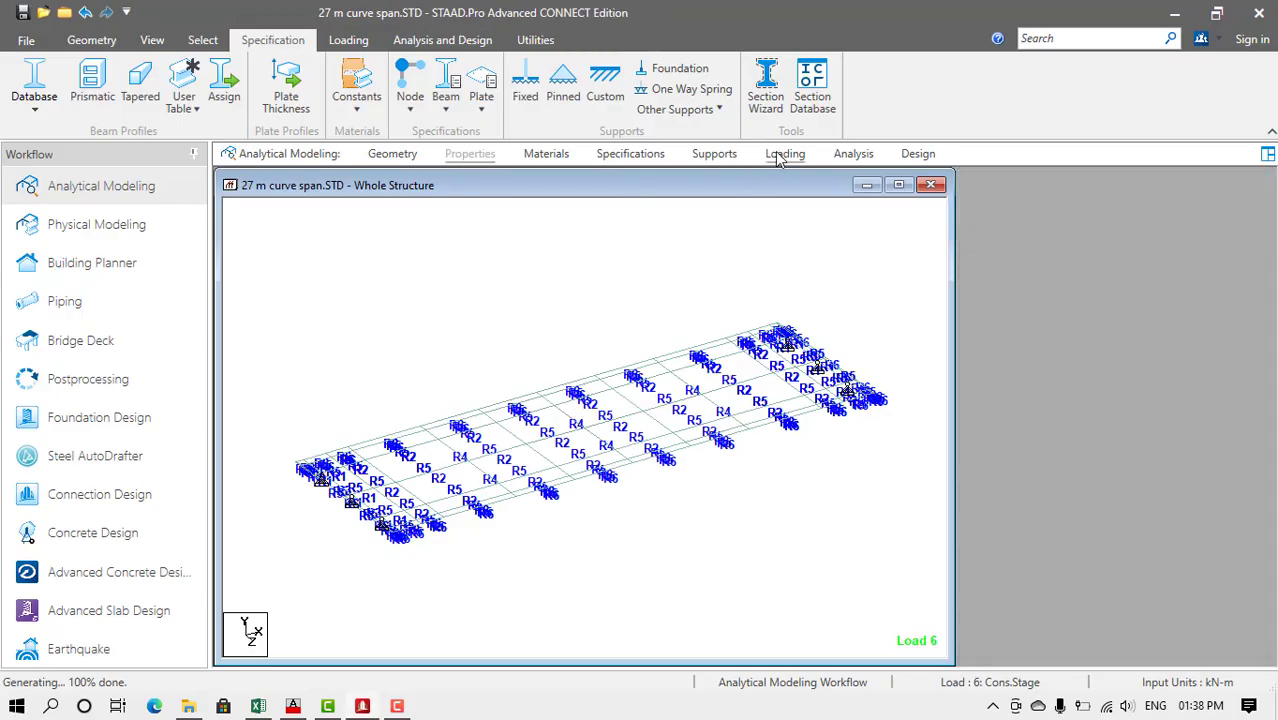
{"action": "left_click", "coordinate": [973, 221]}
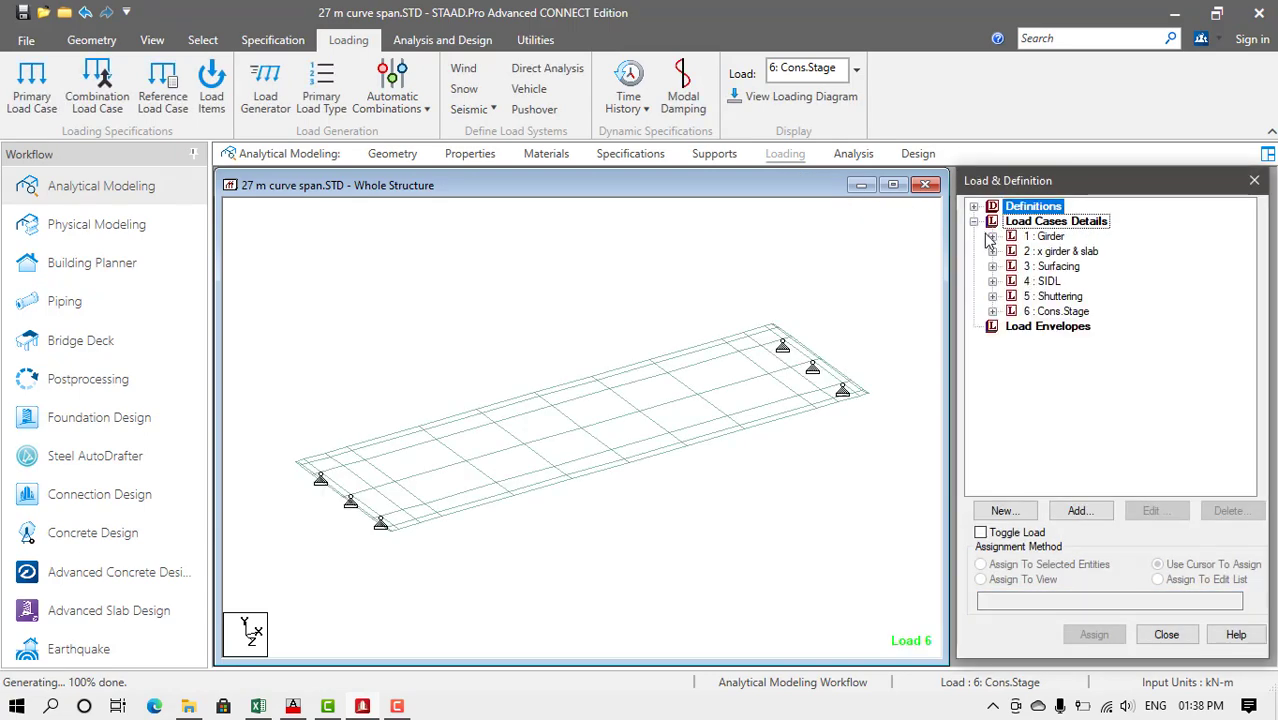
{"action": "left_click", "coordinate": [992, 236]}
{"action": "left_click", "coordinate": [1066, 253]}
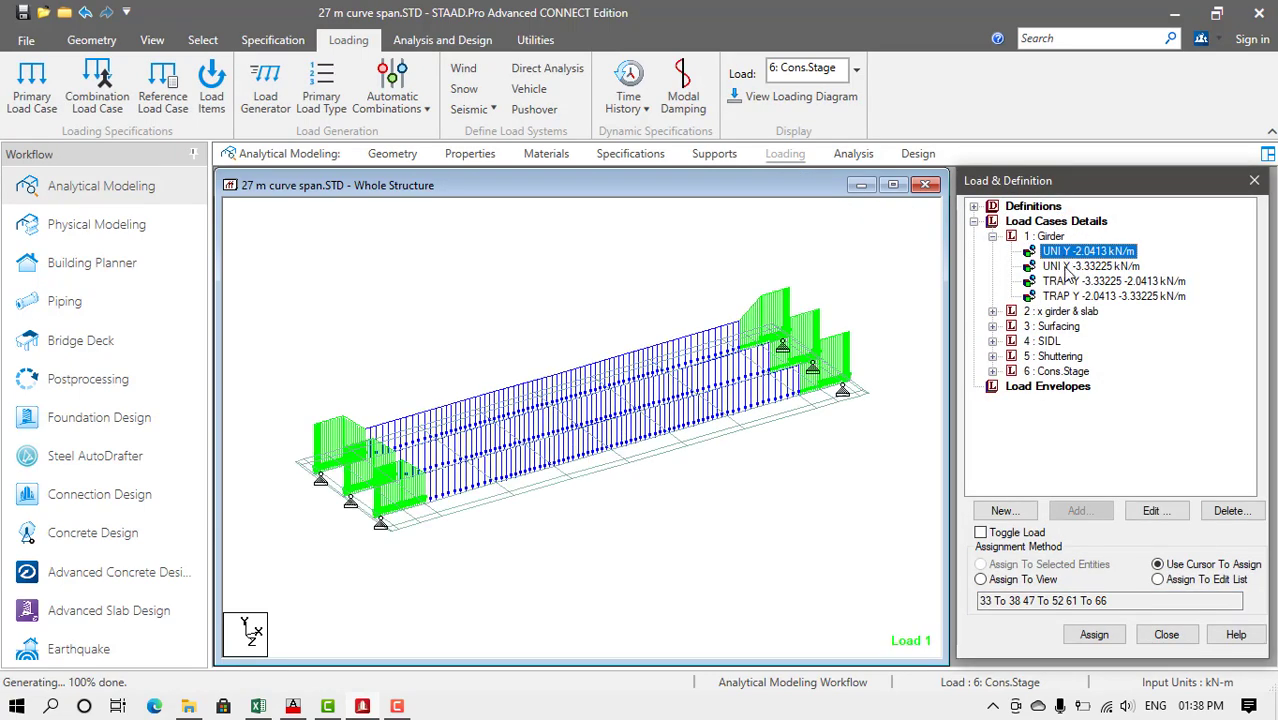
{"action": "left_click", "coordinate": [1068, 266]}
{"action": "left_click", "coordinate": [1068, 281]}
{"action": "left_click", "coordinate": [1068, 296]}
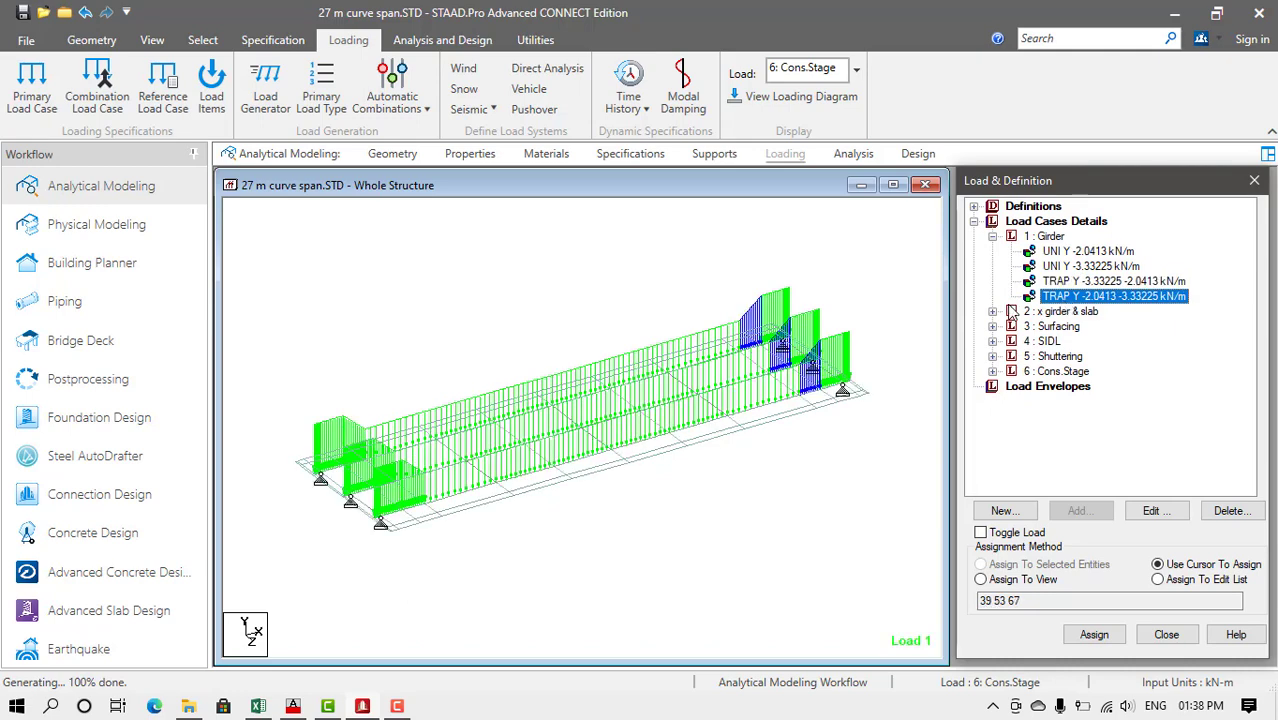
- Examine the uniform member loads and plate pressure load of case 2: x girder & slab on the model
{"action": "left_click", "coordinate": [992, 311]}
{"action": "left_click", "coordinate": [1062, 328]}
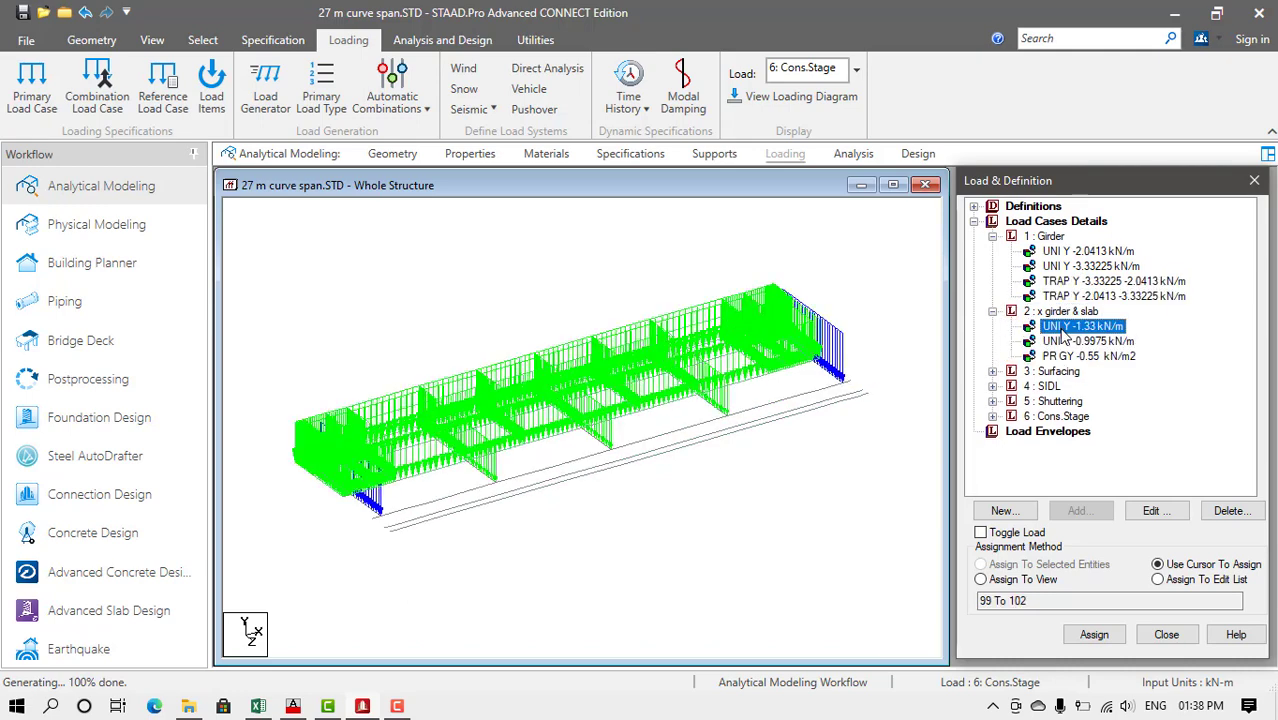
{"action": "left_click", "coordinate": [1066, 342]}
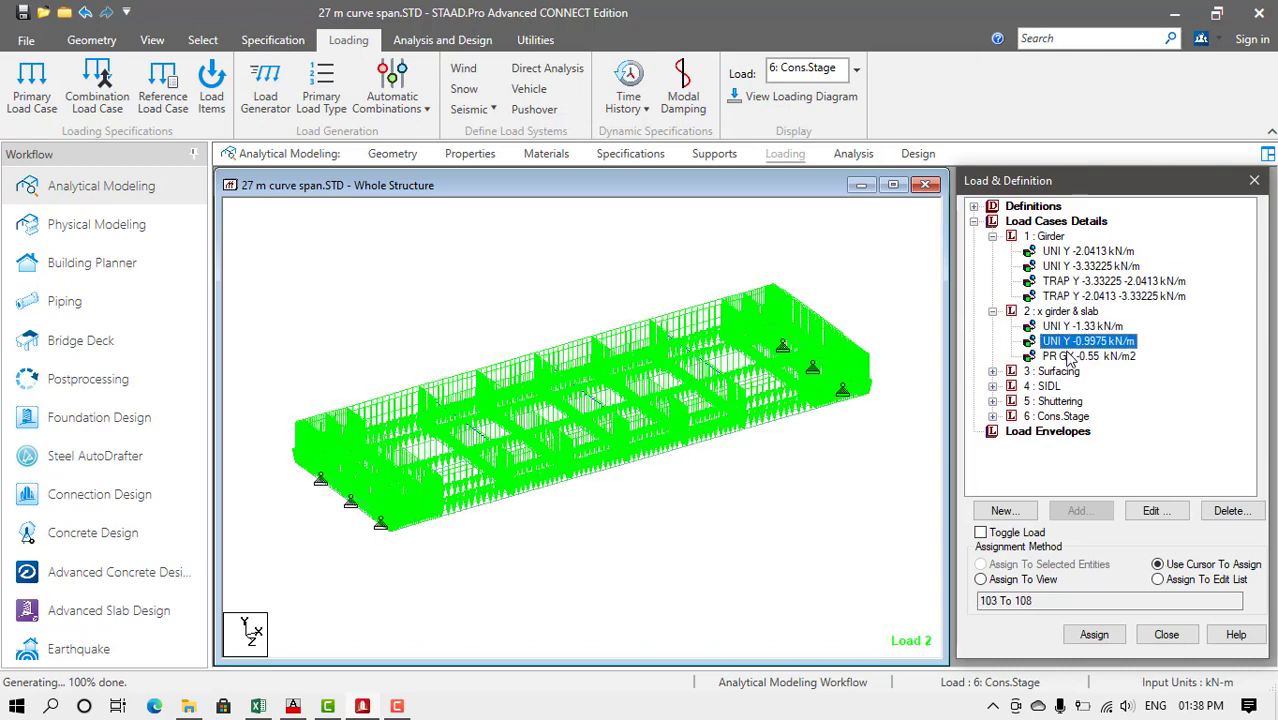
{"action": "left_click", "coordinate": [1068, 357]}
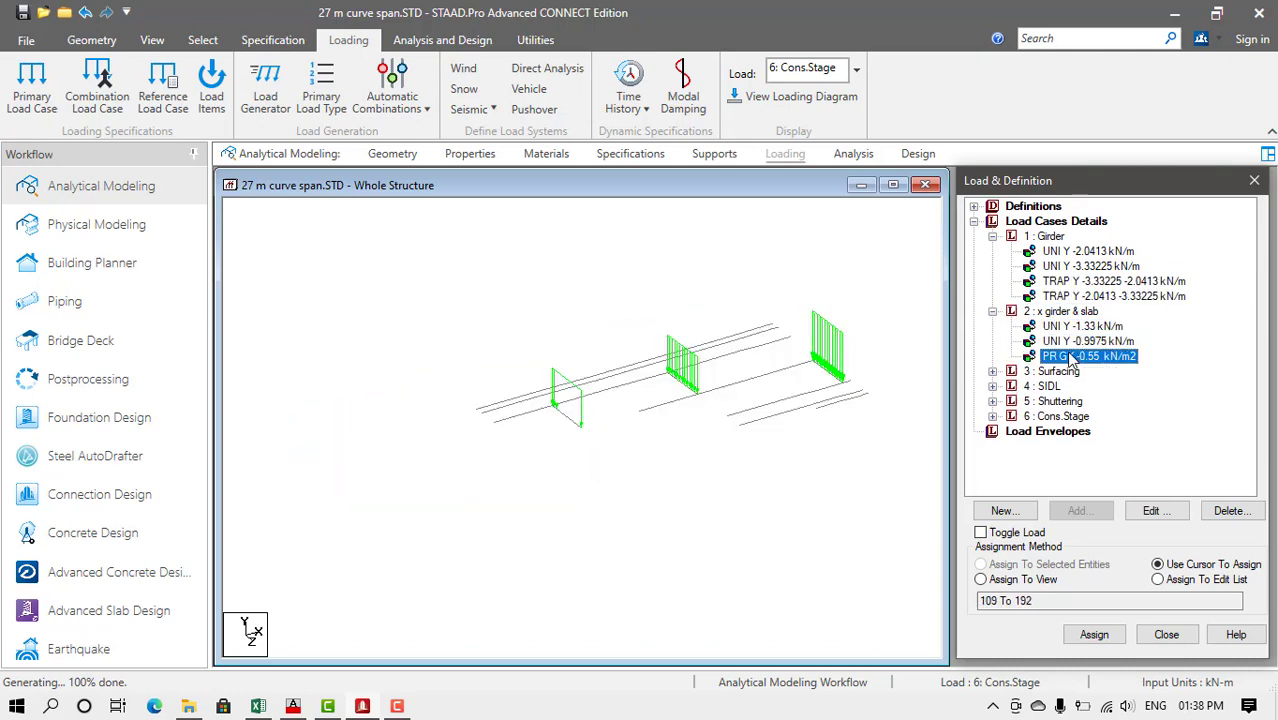
- Examine the first five plate pressure items of case 3: Surfacing and where they act on the deck
{"action": "left_click", "coordinate": [992, 371]}
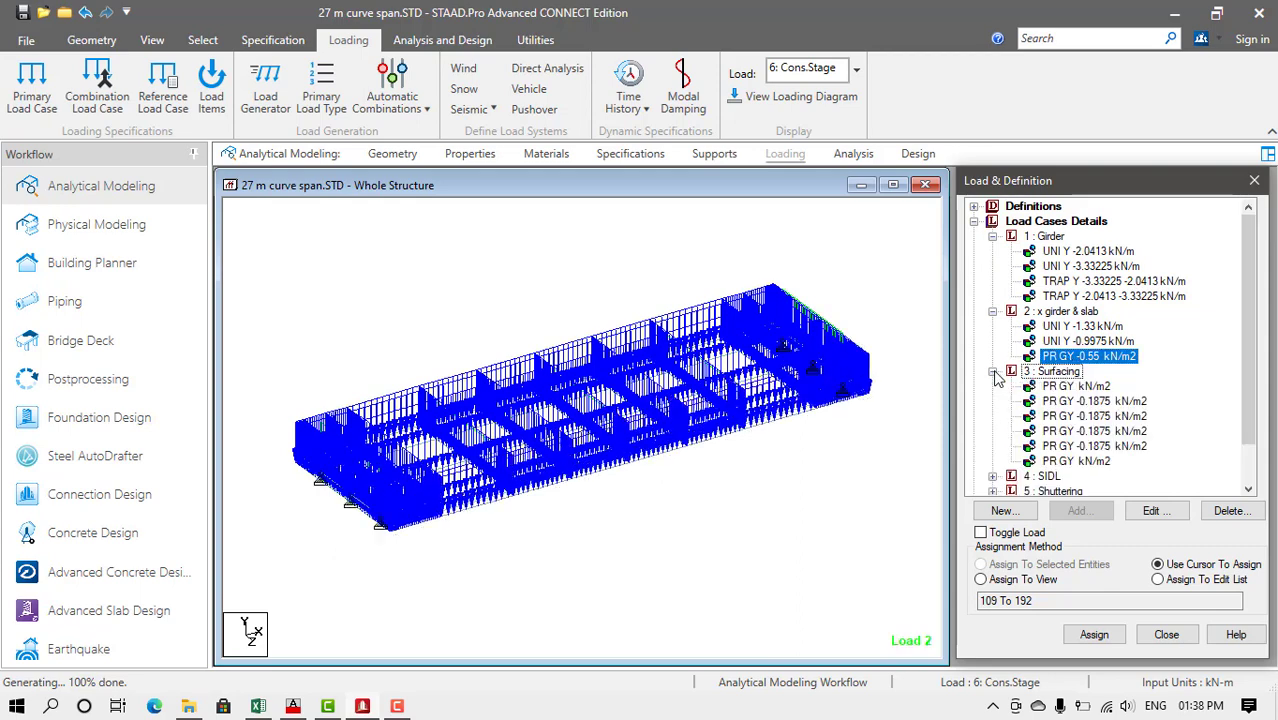
{"action": "left_click", "coordinate": [1067, 388]}
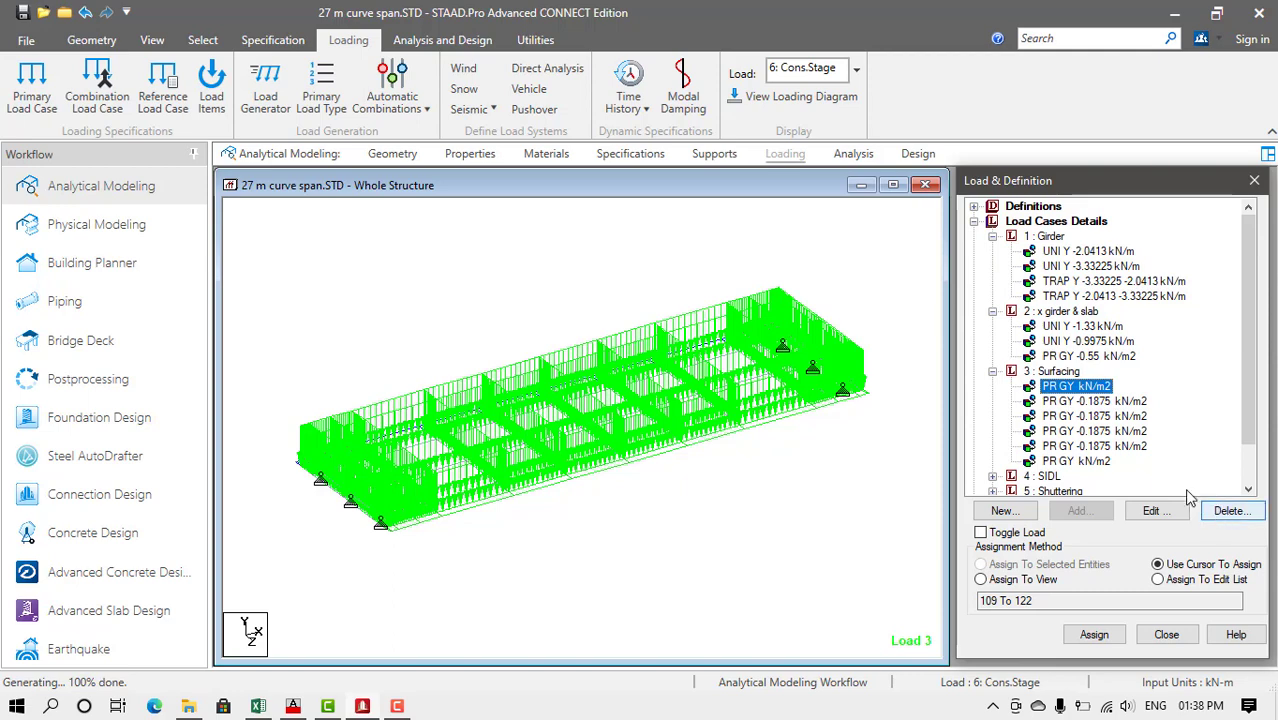
{"action": "left_click", "coordinate": [1084, 403]}
{"action": "left_click", "coordinate": [1092, 417]}
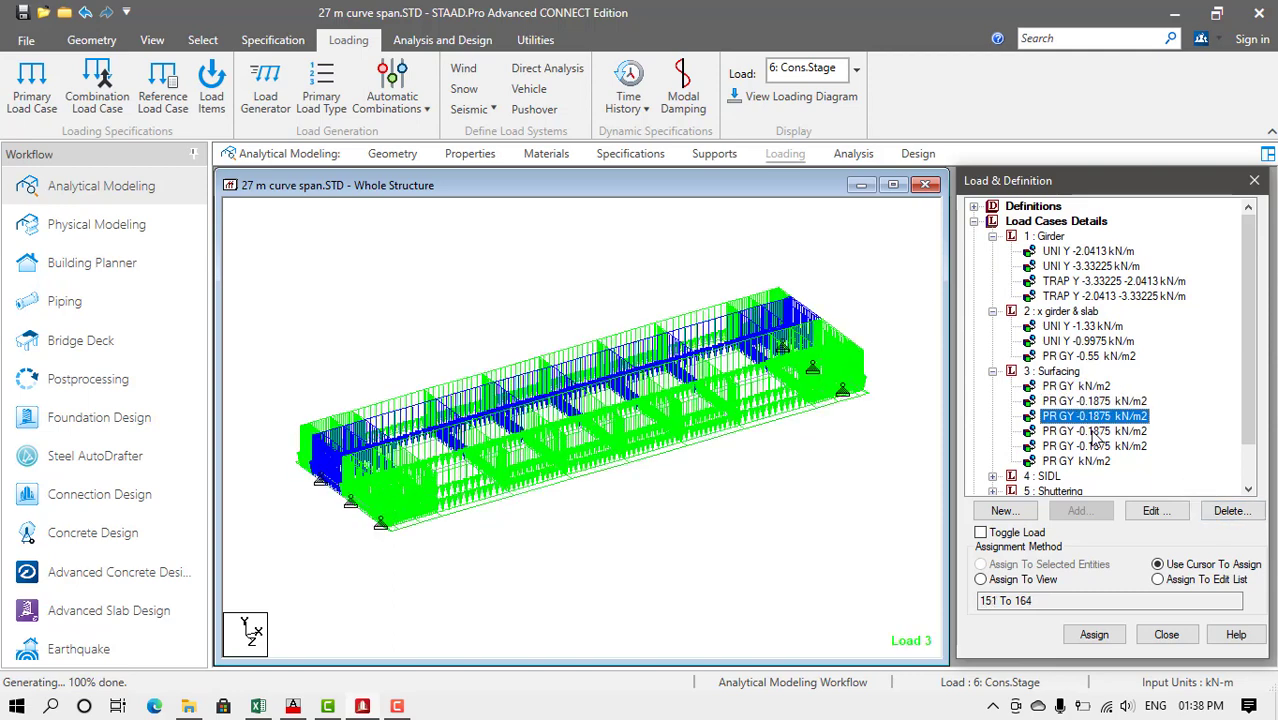
{"action": "left_click", "coordinate": [1094, 431]}
{"action": "left_click", "coordinate": [1095, 446]}
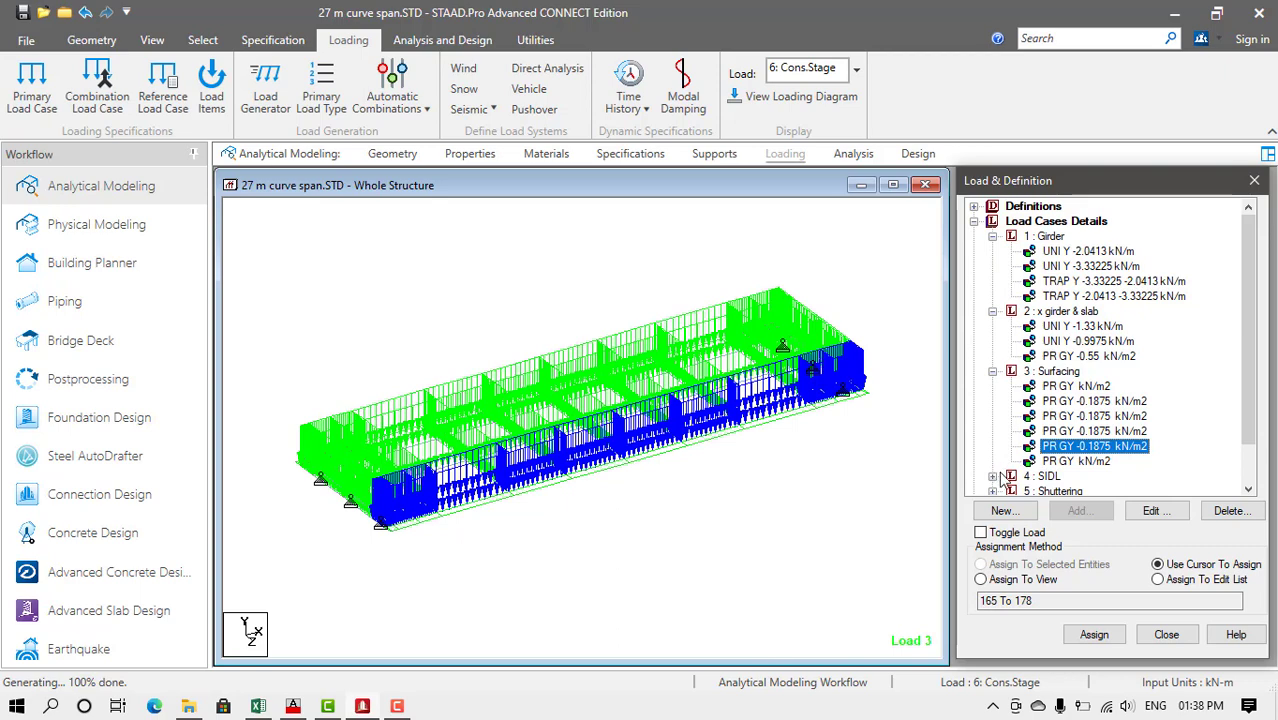
- Examine all plate pressure items of case 4: SIDL, from one deck edge strip to the other
{"action": "scroll", "coordinate": [1030, 428], "scroll_direction": "down", "scroll_amount": 1}
{"action": "left_click", "coordinate": [992, 431]}
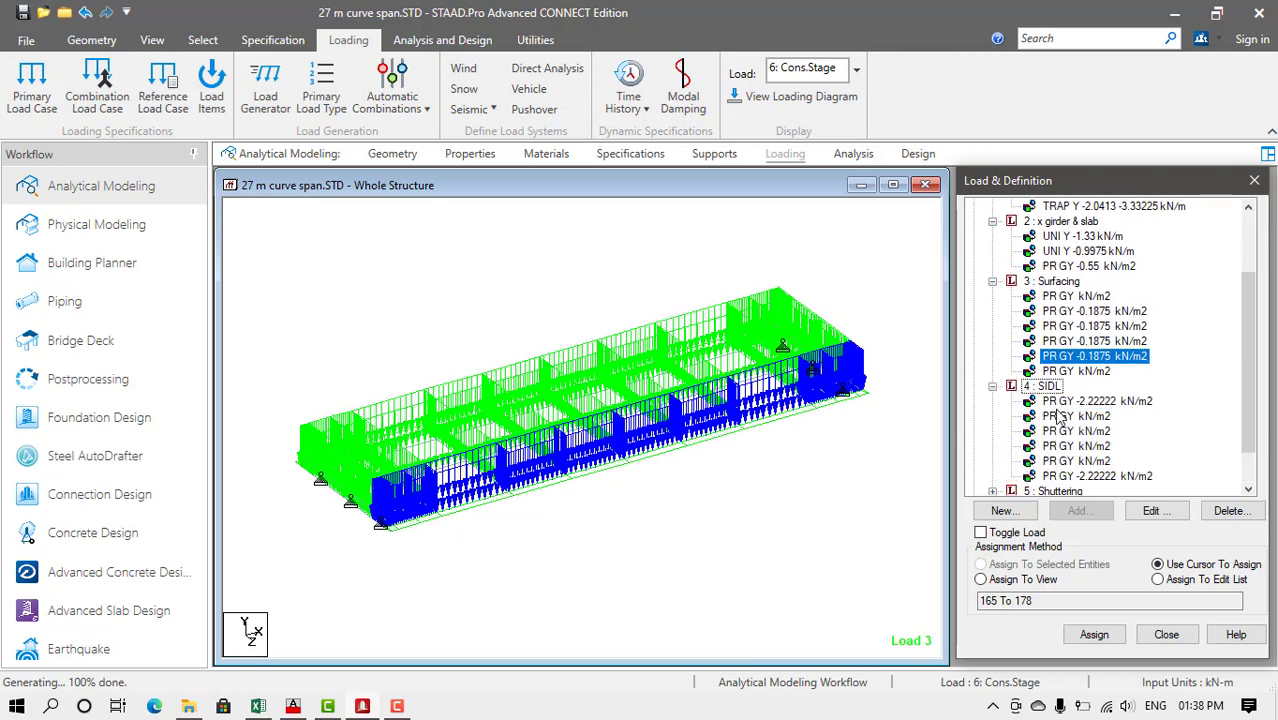
{"action": "left_click", "coordinate": [1062, 404]}
{"action": "left_click", "coordinate": [1064, 417]}
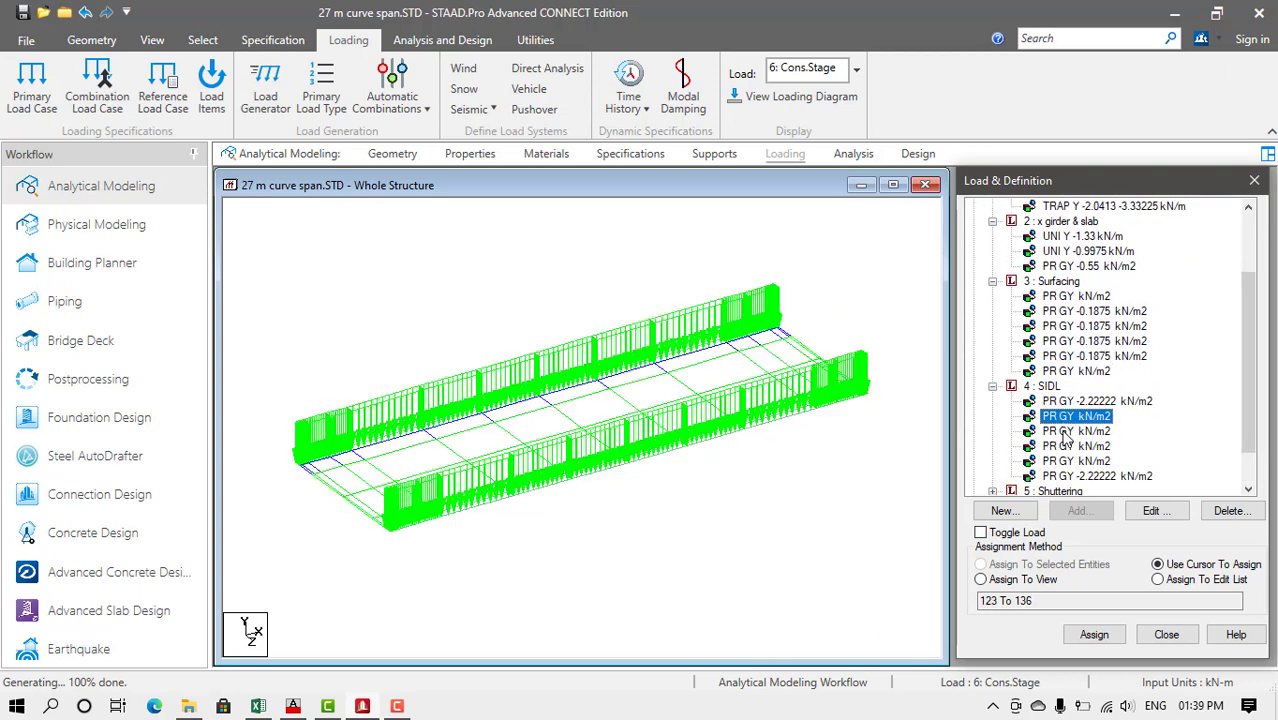
{"action": "left_click", "coordinate": [1066, 432]}
{"action": "left_click", "coordinate": [1068, 447]}
{"action": "left_click", "coordinate": [1070, 461]}
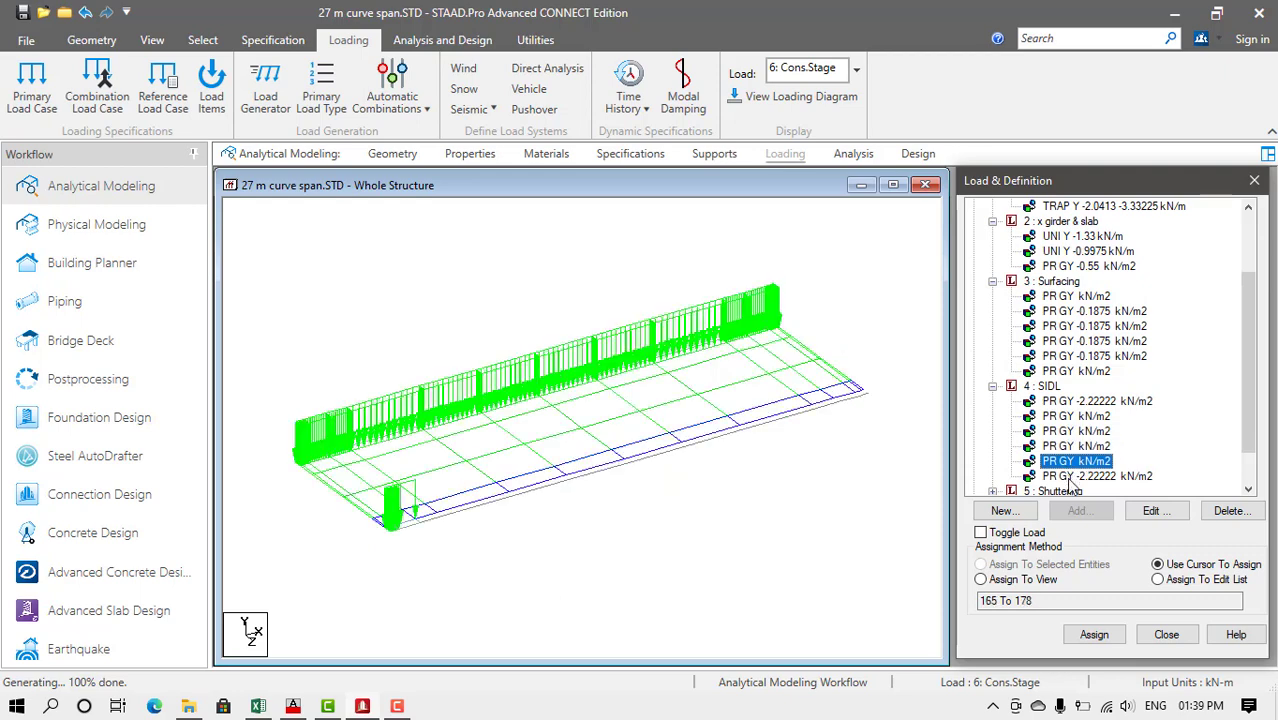
{"action": "left_click", "coordinate": [1072, 476]}
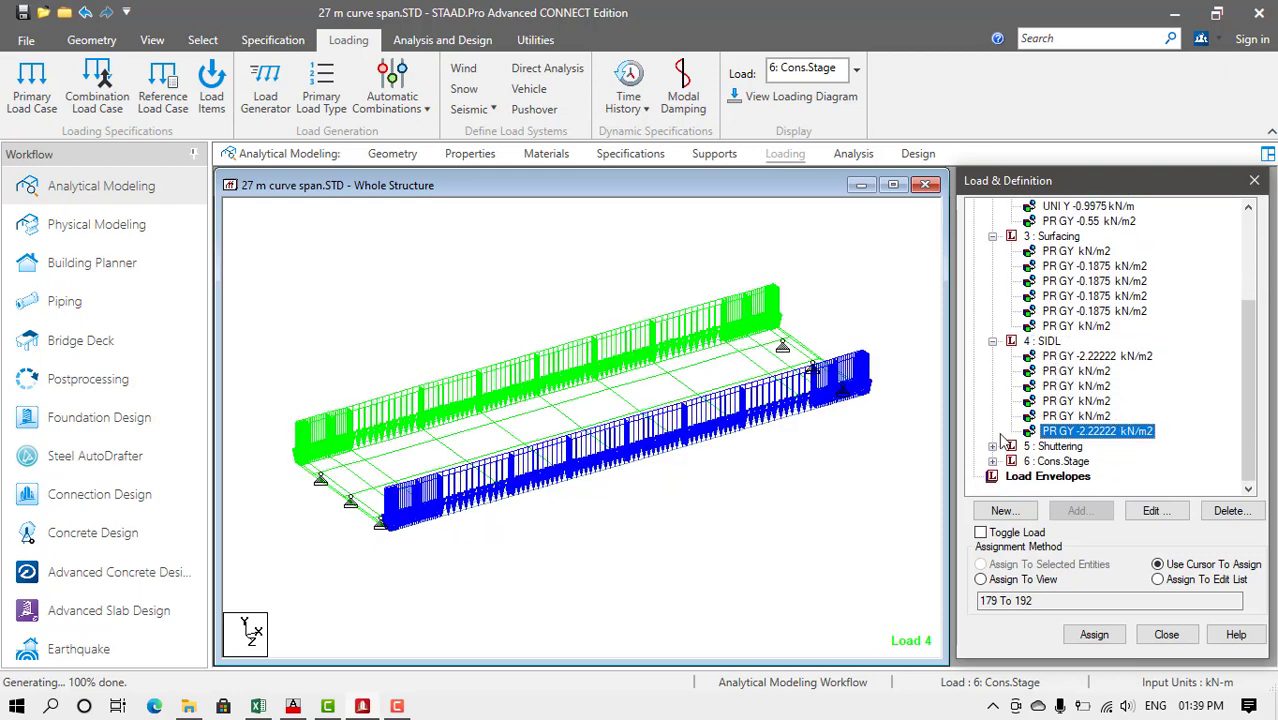
- Examine the plate pressure loads of case 5: Shuttering and case 6: Cons.Stage on the deck
{"action": "left_click", "coordinate": [993, 447]}
{"action": "left_click", "coordinate": [1056, 461]}
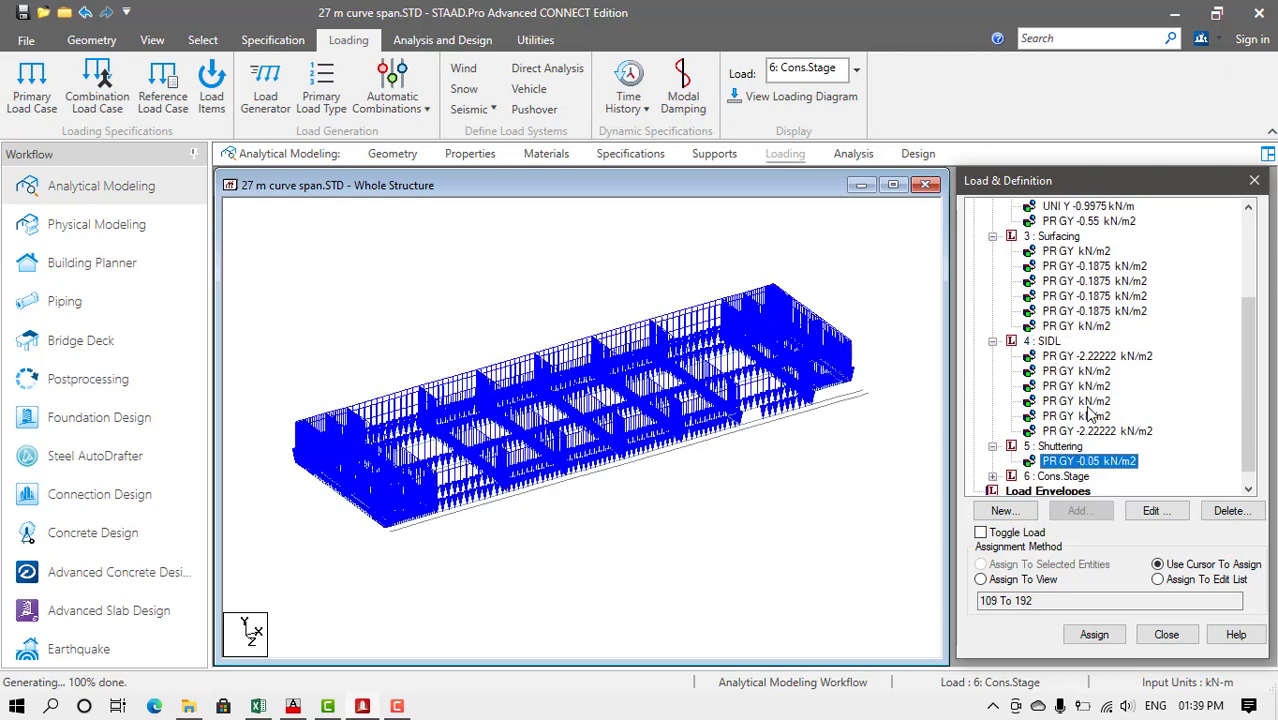
{"action": "scroll", "coordinate": [1100, 402], "scroll_direction": "down", "scroll_amount": 1}
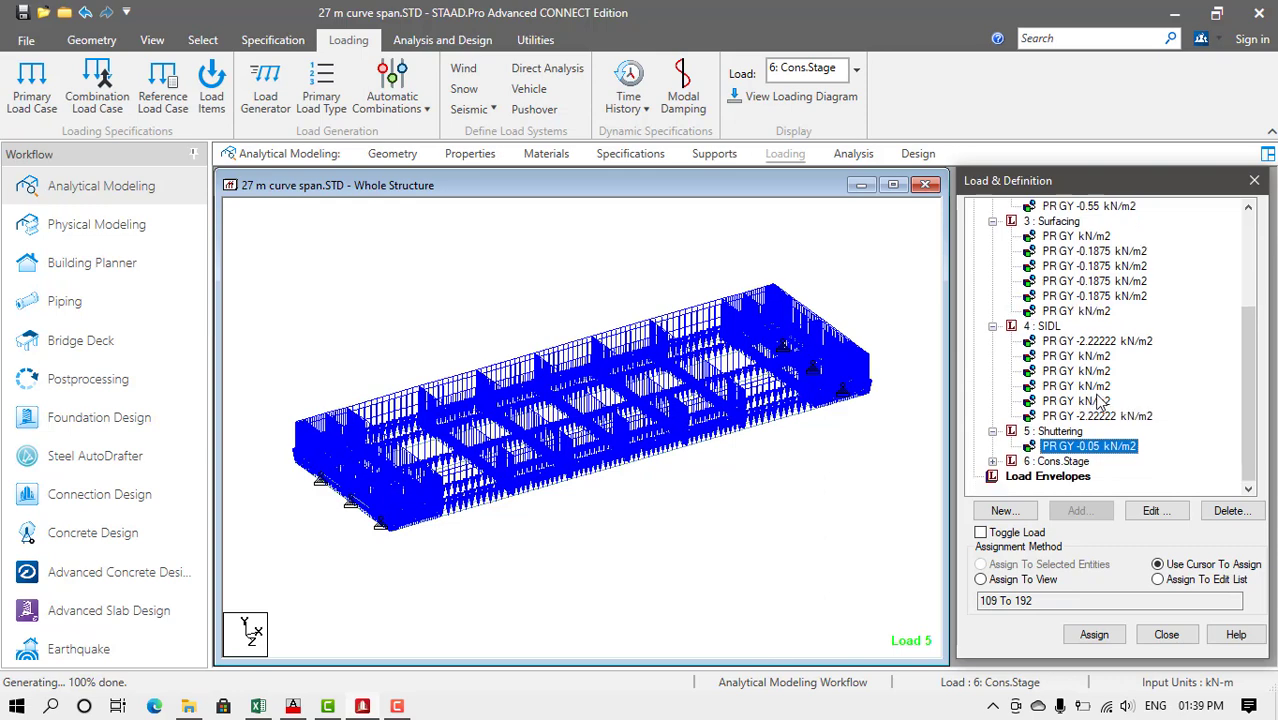
{"action": "left_click", "coordinate": [993, 462]}
{"action": "left_click", "coordinate": [1053, 477]}
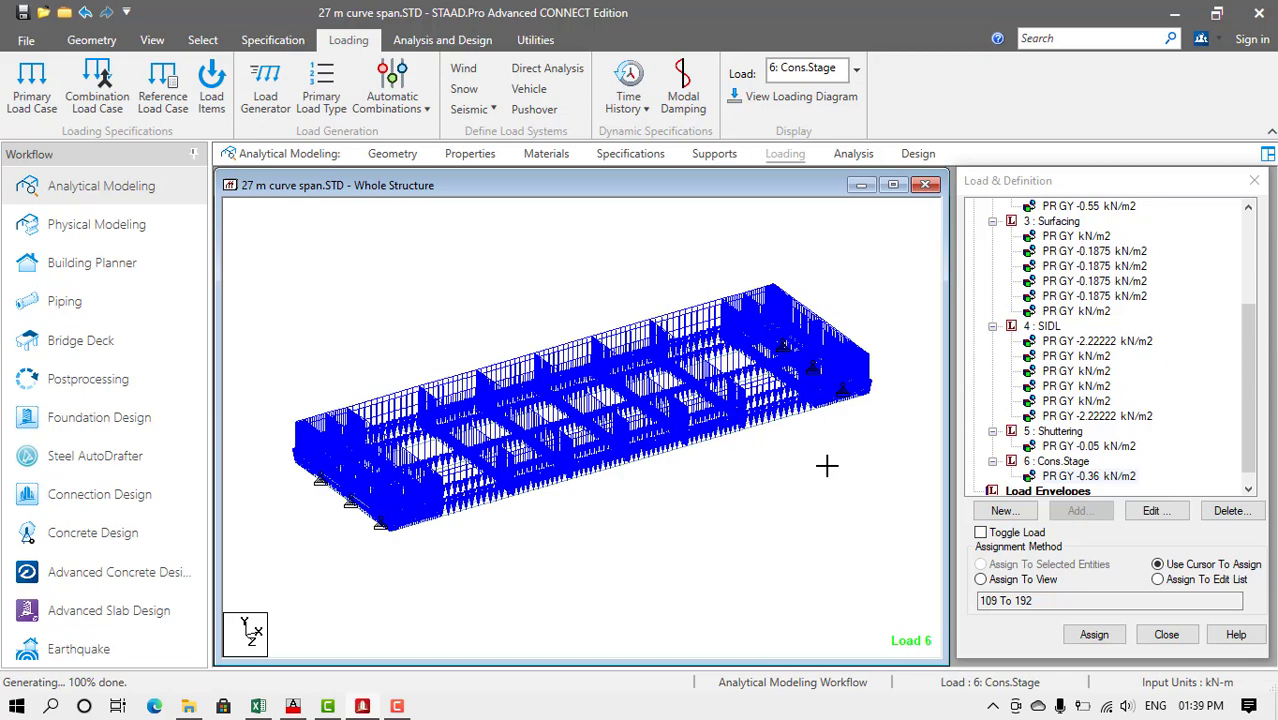
- Switch to Excel and copy the curved-span node coordinates in A1:D105 of Sheet1
{"action": "left_click", "coordinate": [260, 706]}
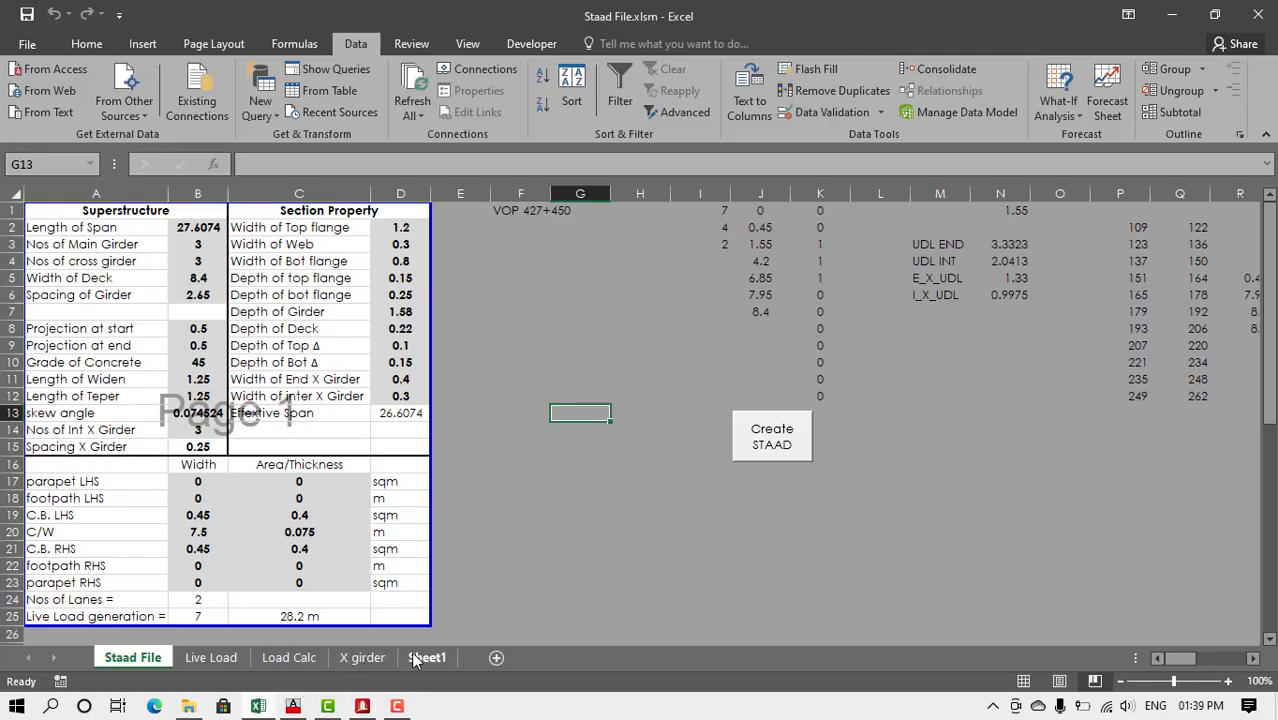
{"action": "left_click", "coordinate": [420, 658]}
{"action": "left_click_drag", "start_coordinate": [57, 211], "coordinate": [242, 617]}
{"action": "key", "text": "ctrl+c"}
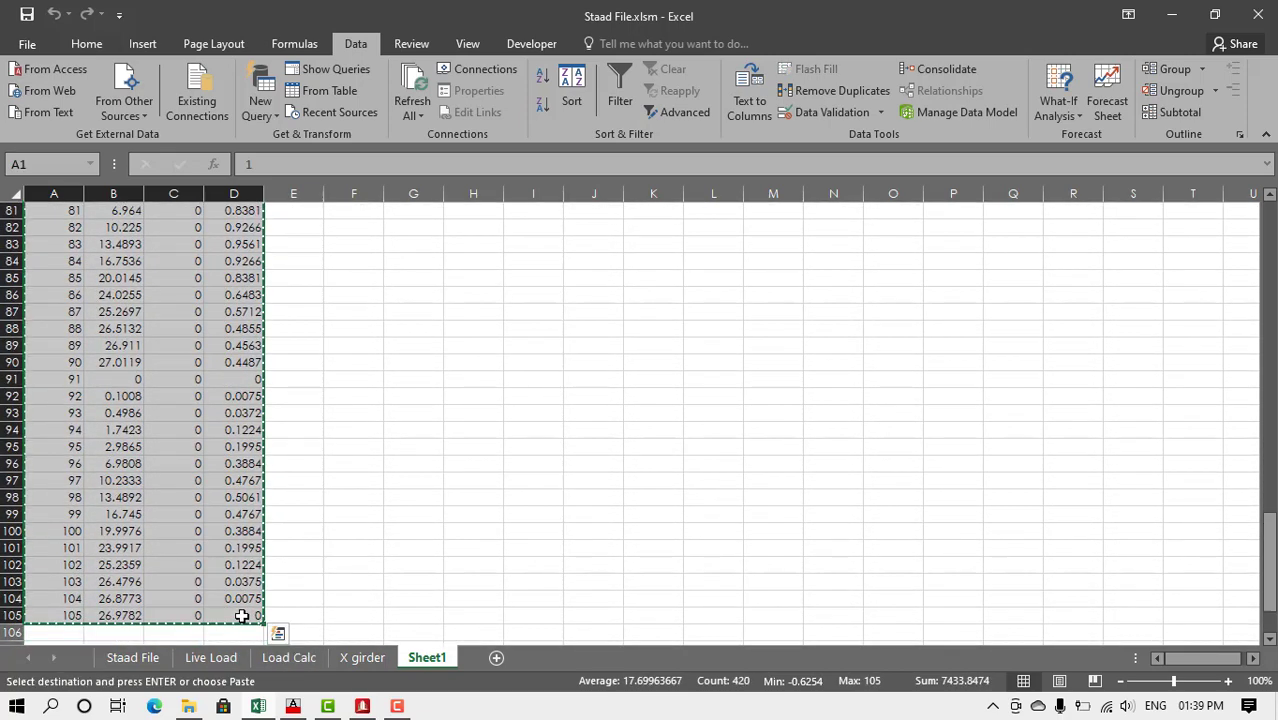
- Switch to STAAD.Pro, paste the copied coordinates over nodes 1 to 105 with the default column mapping, and clear the node selection
{"action": "key", "text": "alt+Tab"}
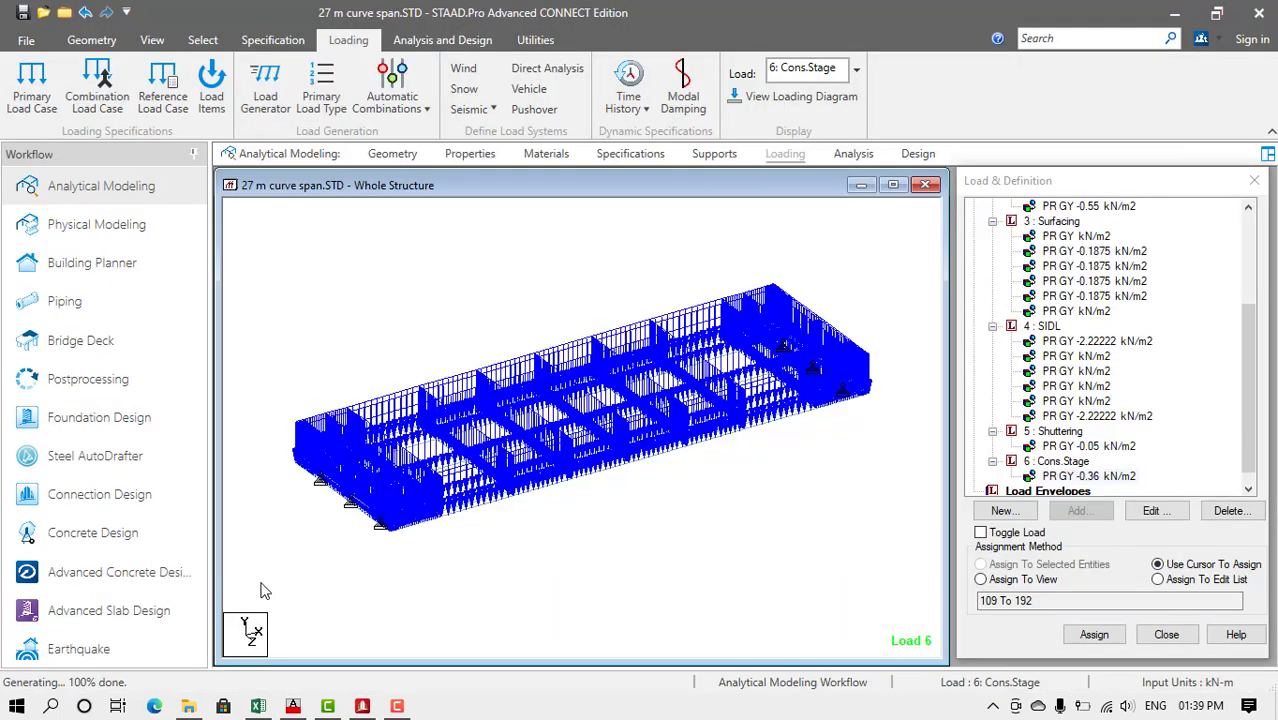
{"action": "left_click", "coordinate": [390, 156]}
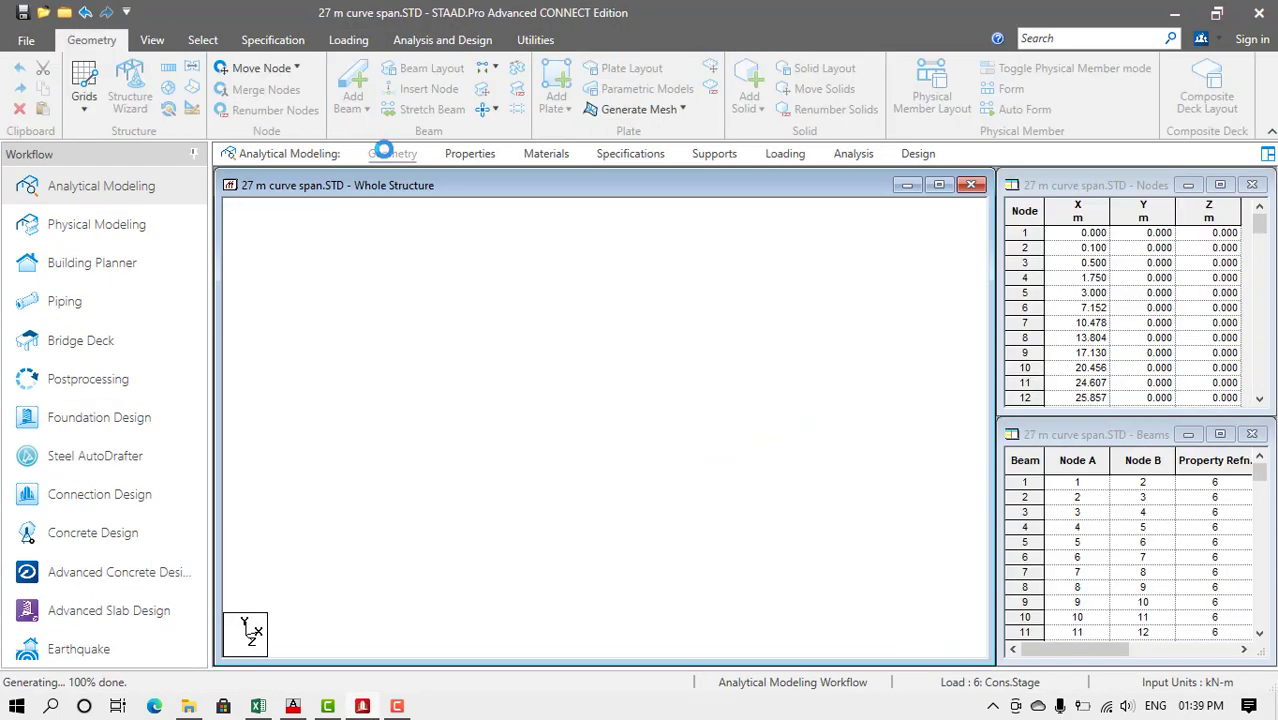
{"action": "left_click", "coordinate": [1021, 230]}
{"action": "key", "text": "ctrl+v"}
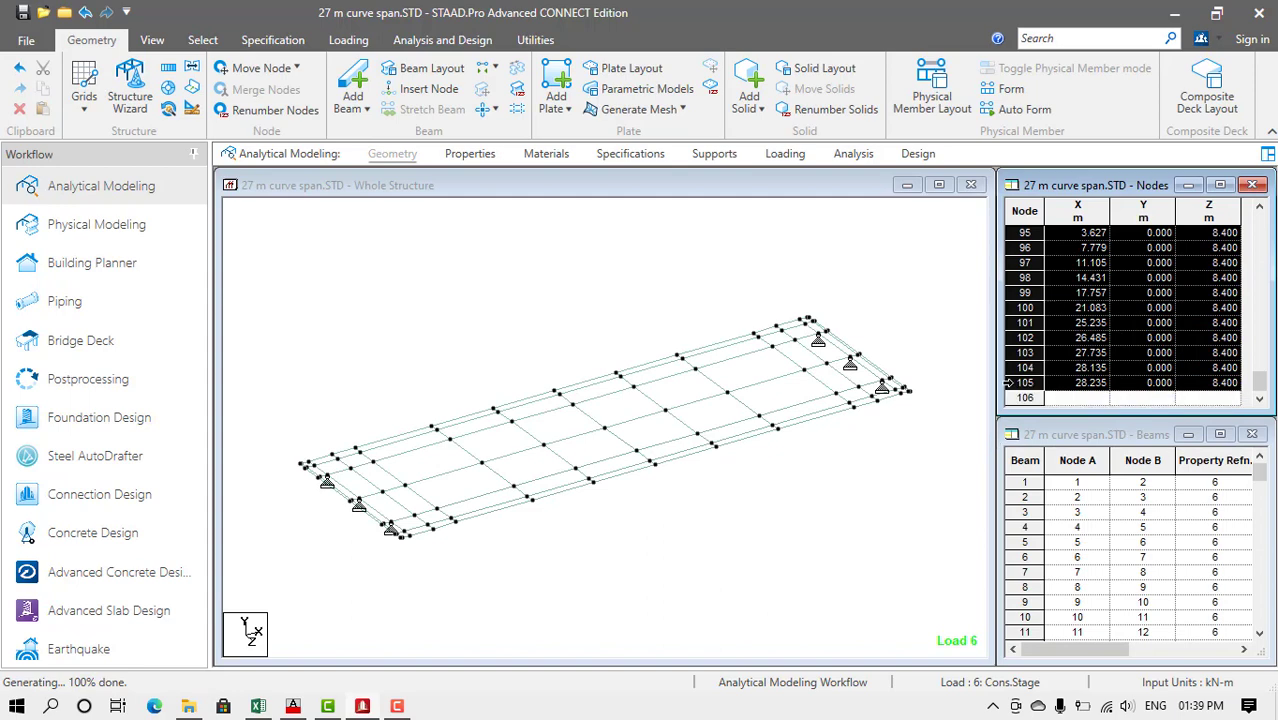
{"action": "key", "text": "ctrl+v"}
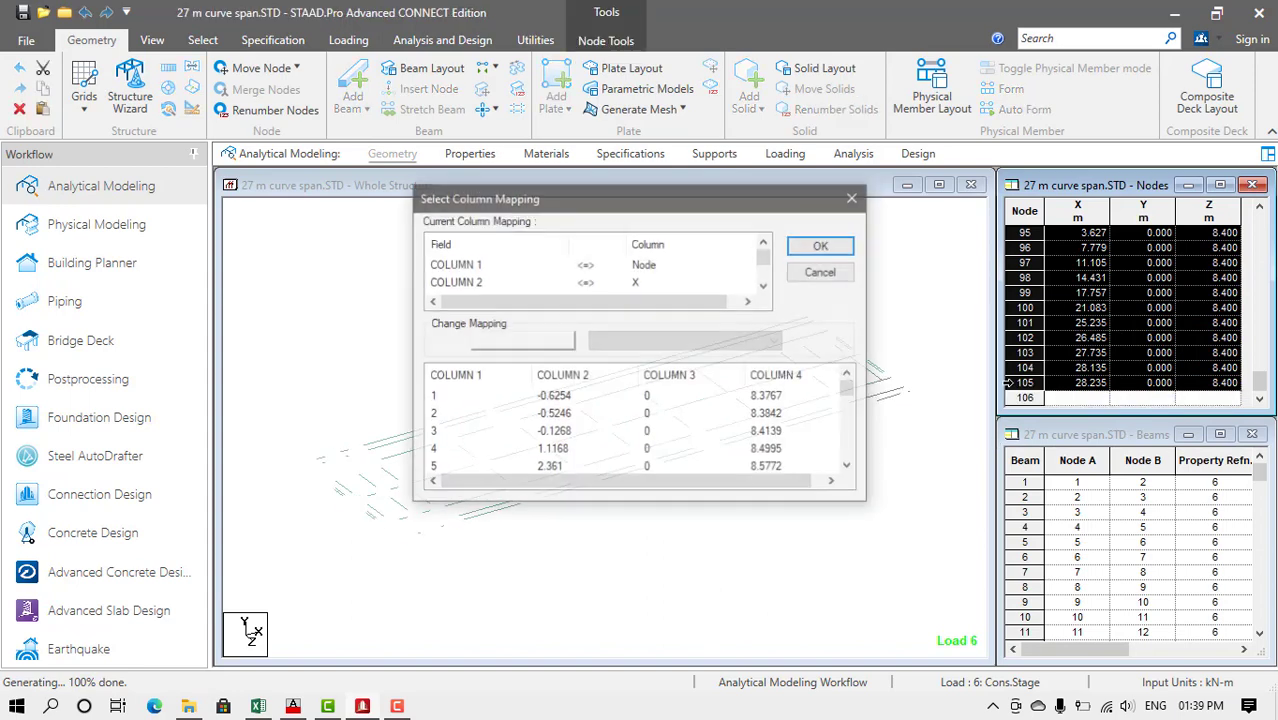
{"action": "left_click", "coordinate": [822, 246]}
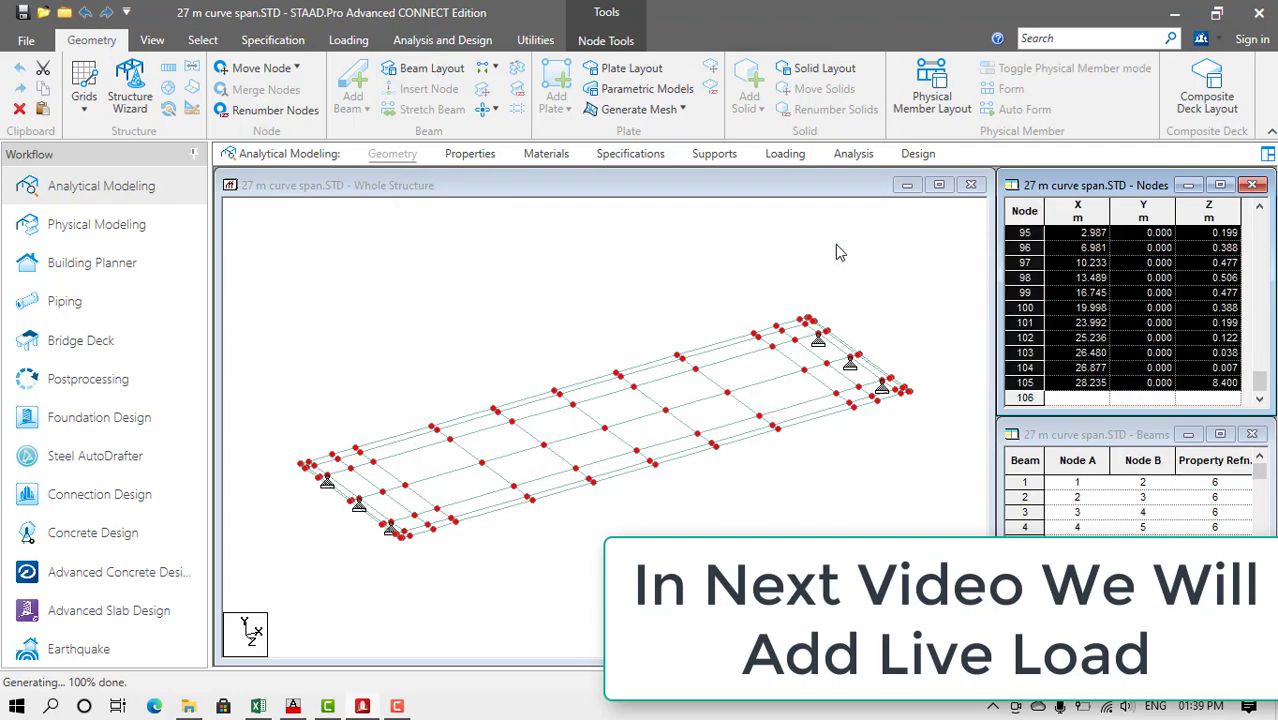
{"action": "left_click", "coordinate": [562, 271]}
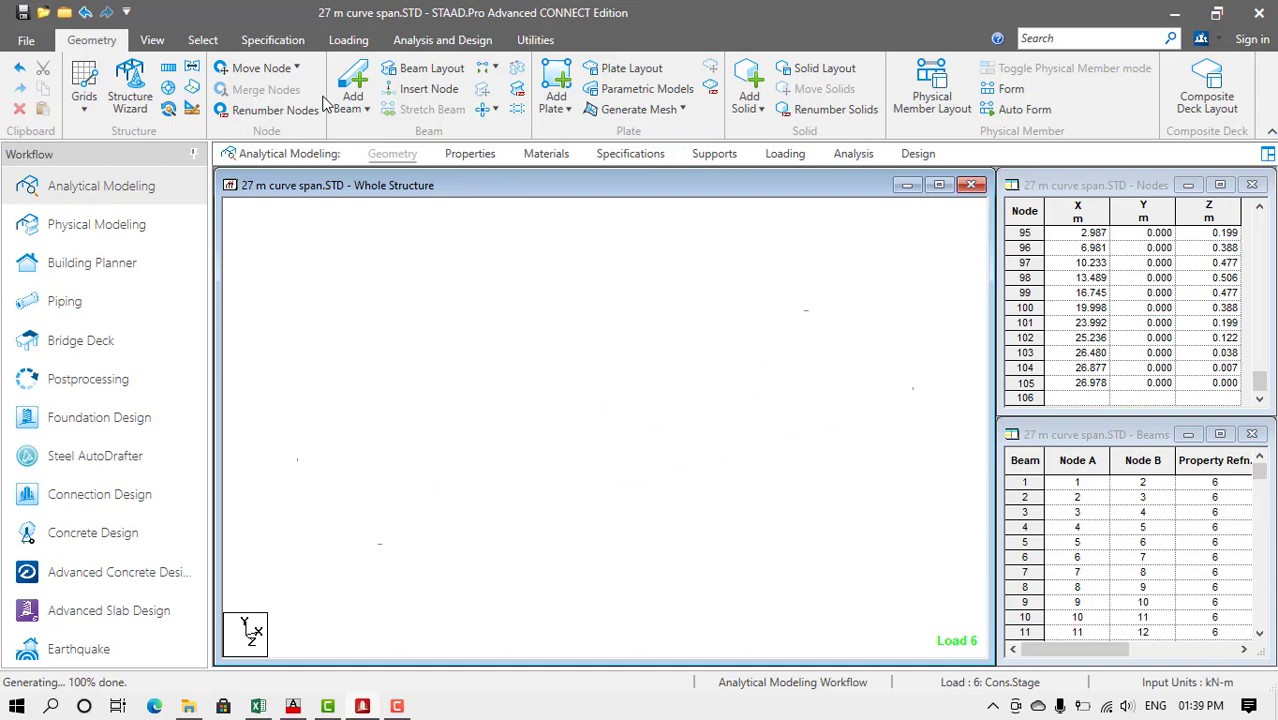
{"action": "left_click", "coordinate": [156, 41]}
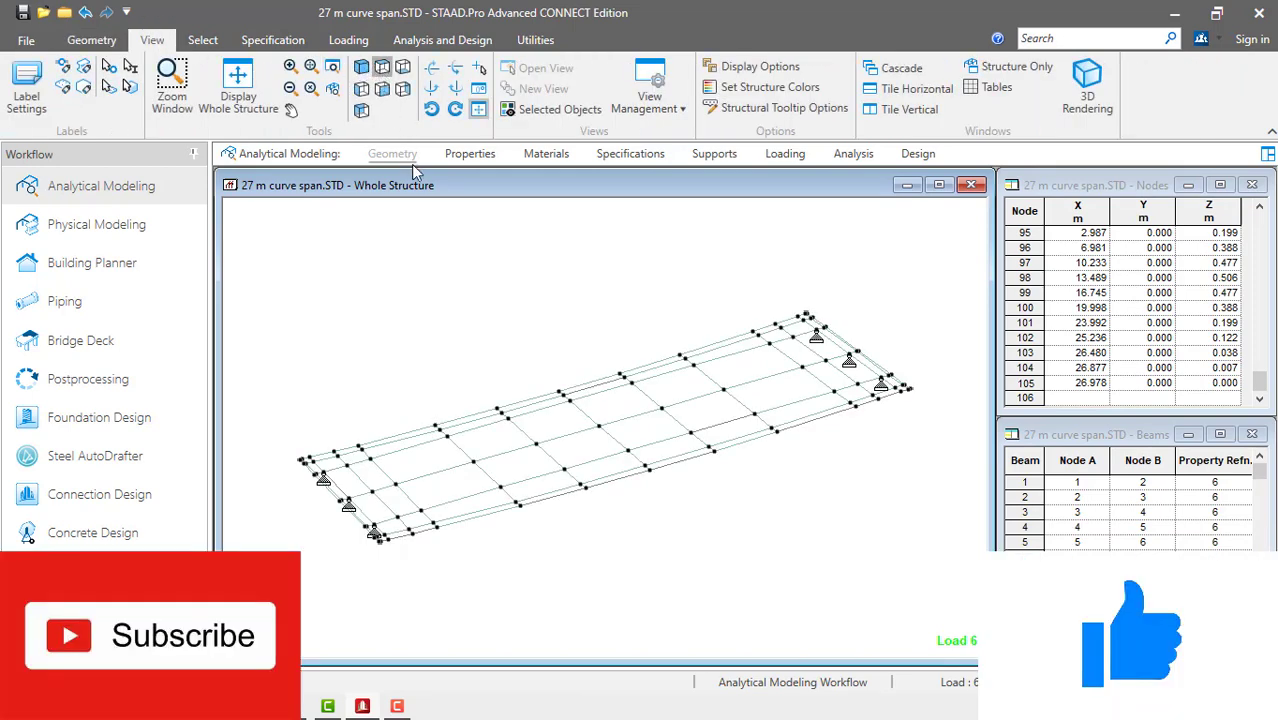